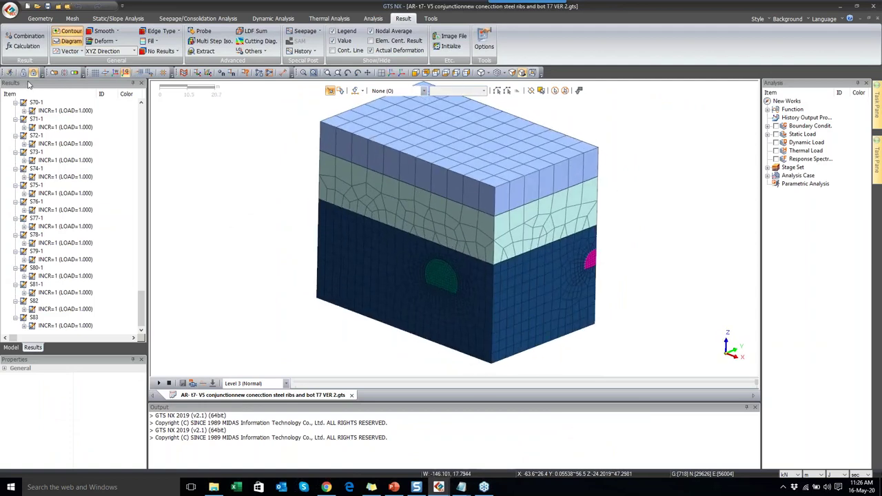
- List the model's isotropic materials in the model data after viewing the soil block from the front and in isometric view
drag(418, 267, 493, 251)
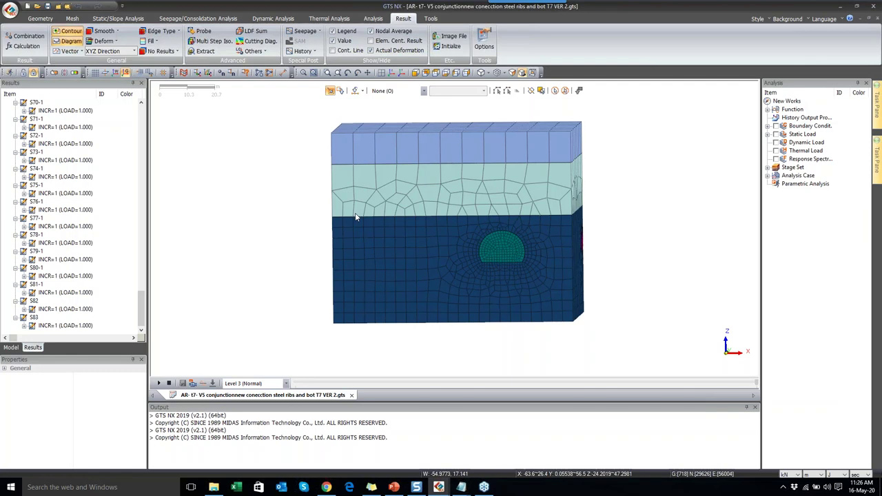
drag(546, 183, 412, 190)
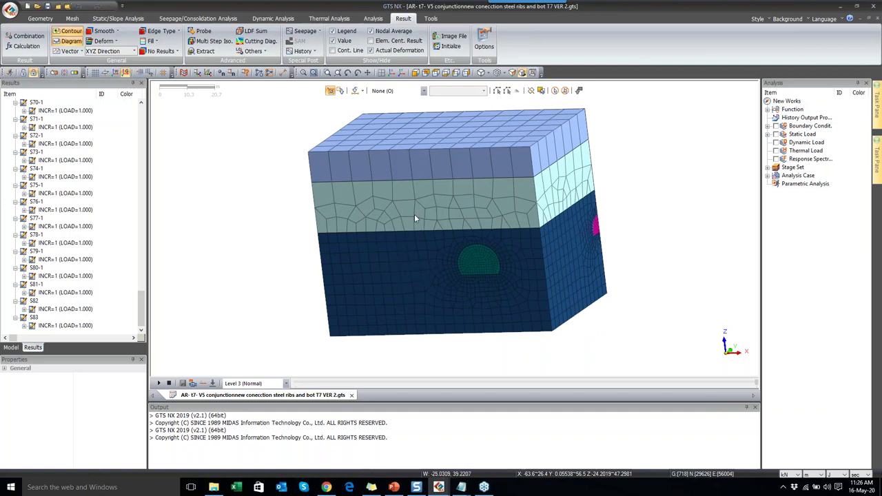
click(396, 73)
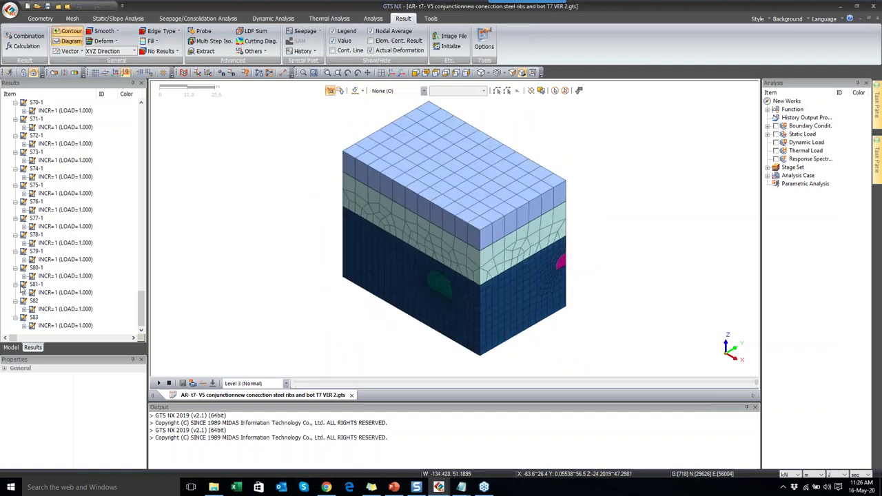
click(11, 347)
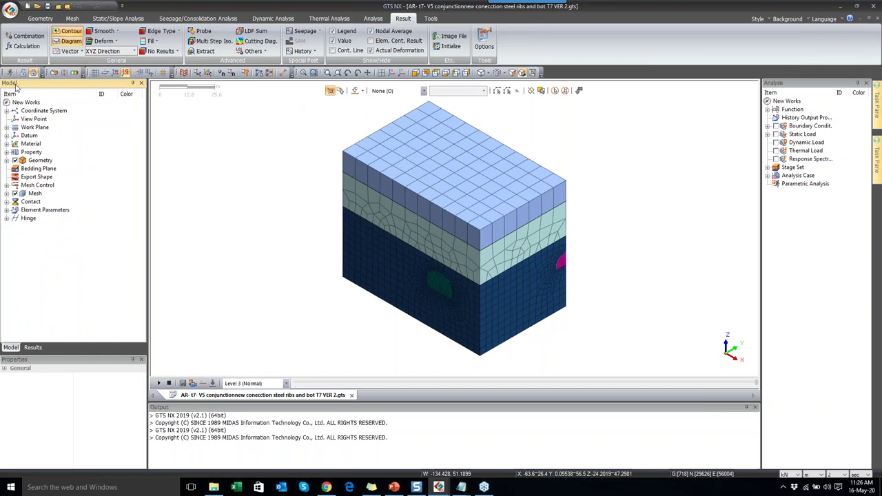
click(40, 18)
click(7, 152)
click(7, 152)
click(7, 143)
click(15, 151)
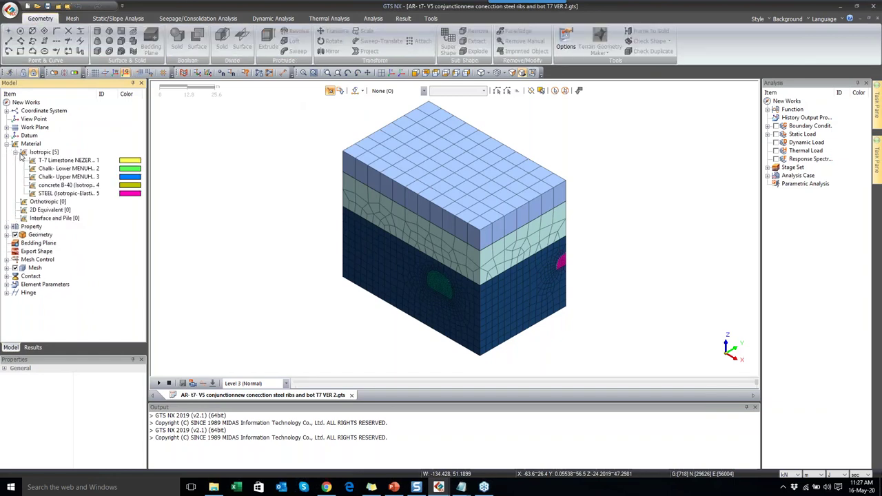
- Review the general, porous and non-linear parameters of the T-7 Limestone NEZER material and close its definition
right_click(50, 158)
click(88, 170)
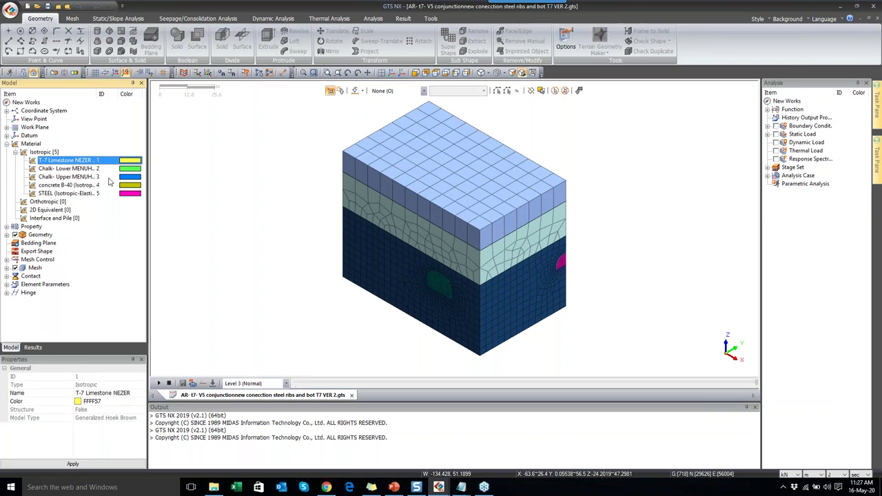
right_click(84, 162)
click(111, 208)
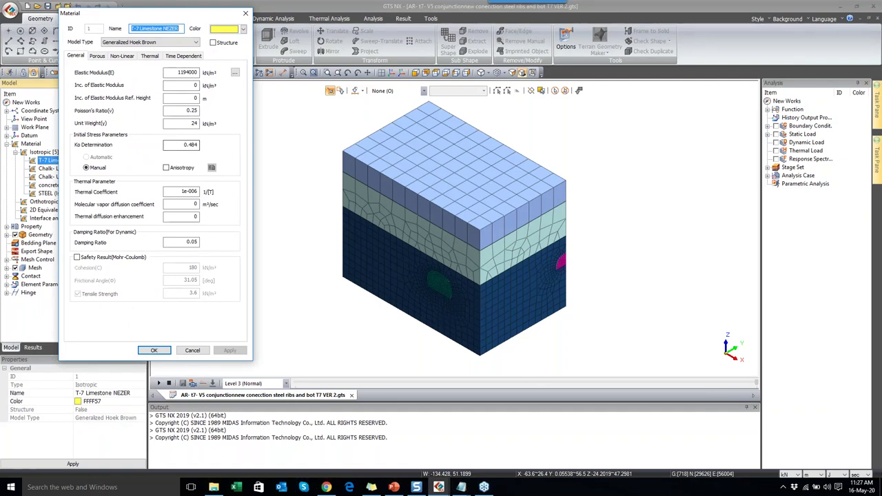
double_click(187, 72)
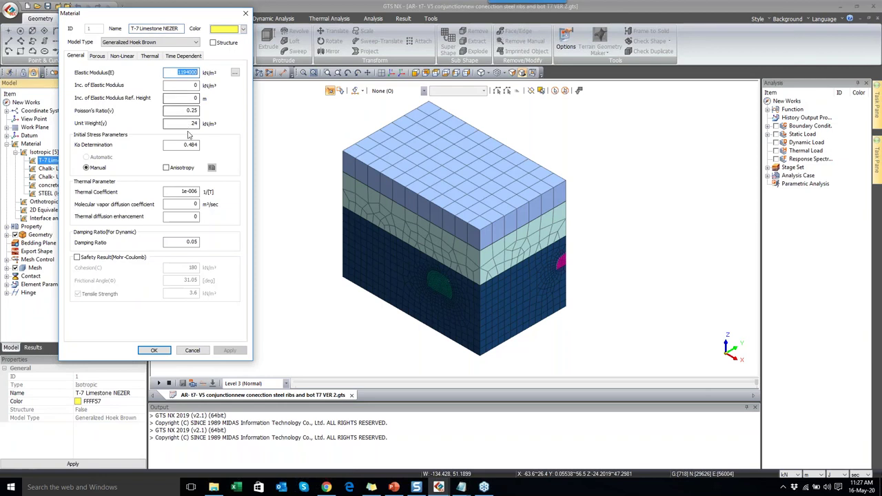
key(Tab)
key(Tab)
key(Tab)
key(Tab)
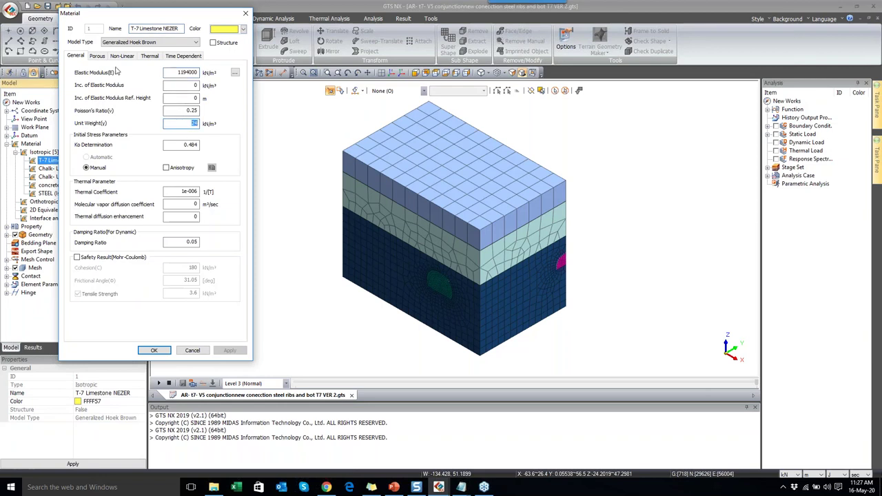
click(96, 57)
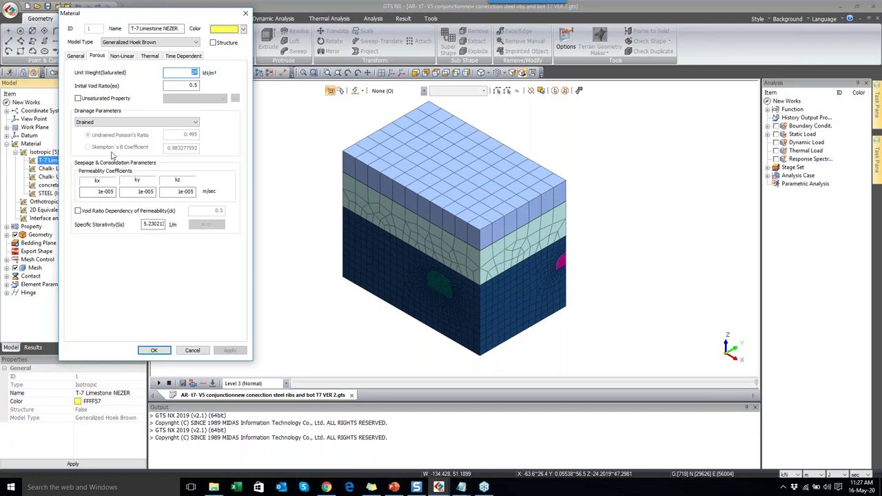
click(123, 56)
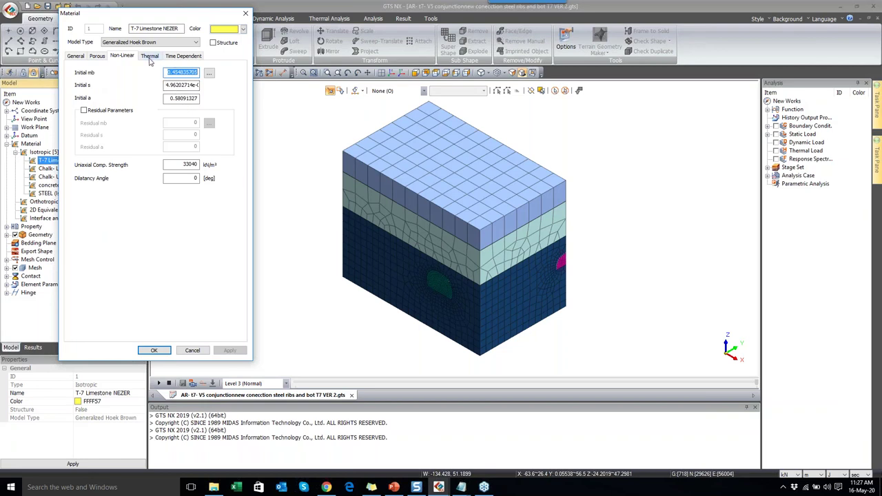
click(246, 14)
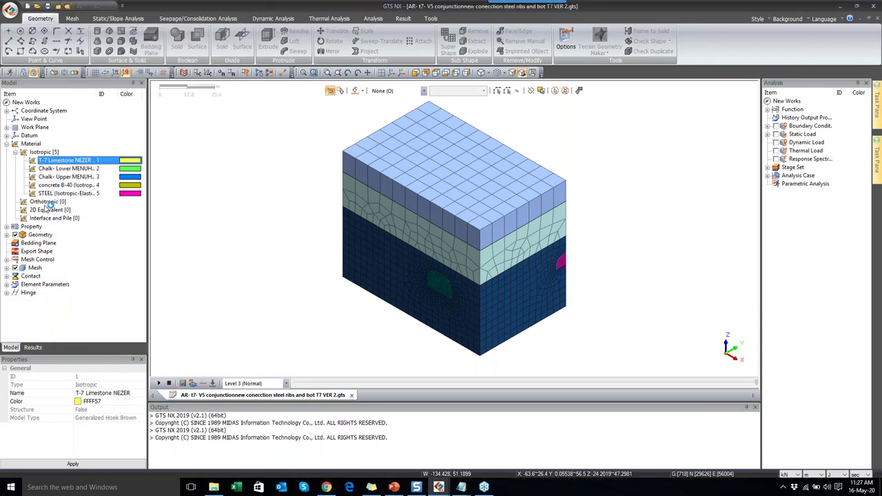
- List the 1D properties, open the definition of the 30/60 beam property for viewing and close it
click(6, 227)
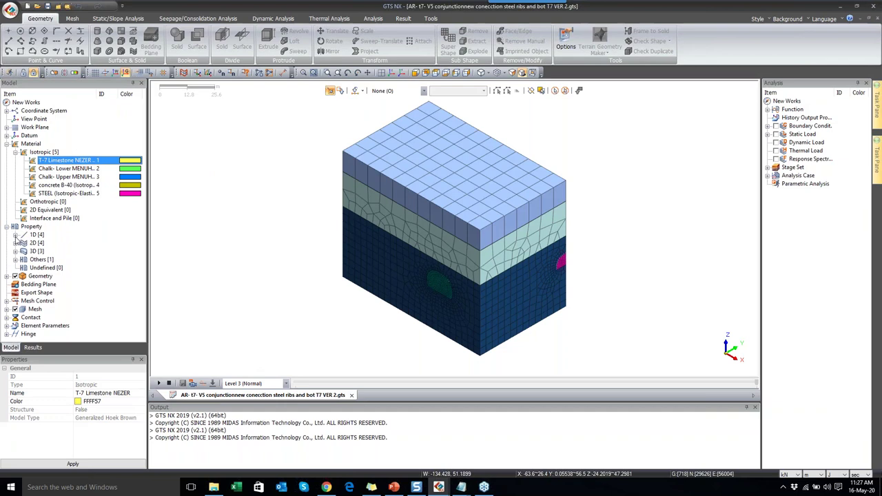
click(15, 235)
right_click(67, 268)
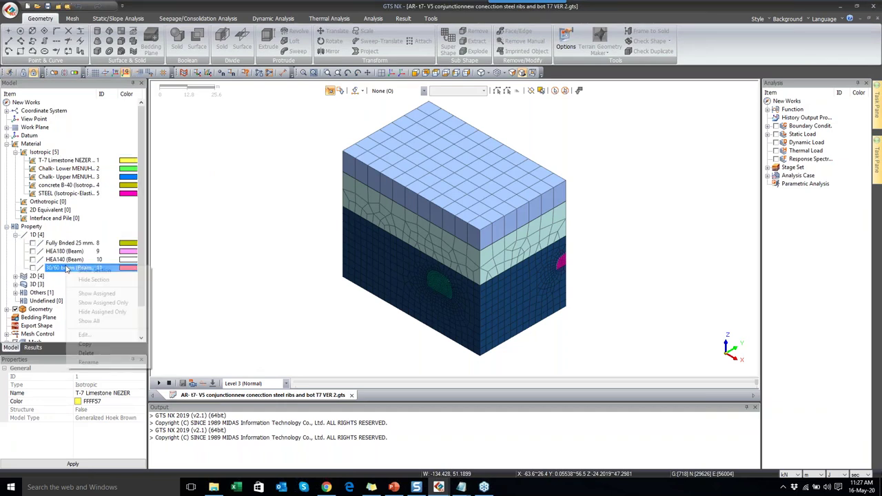
click(82, 335)
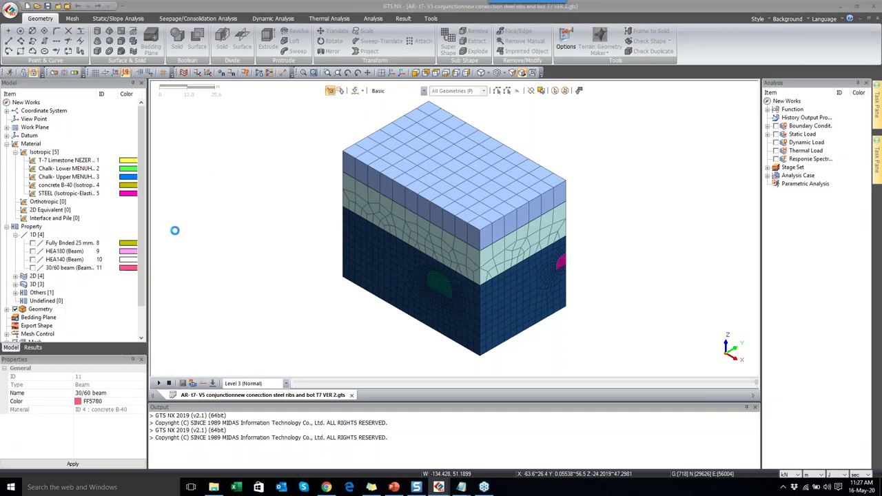
click(391, 351)
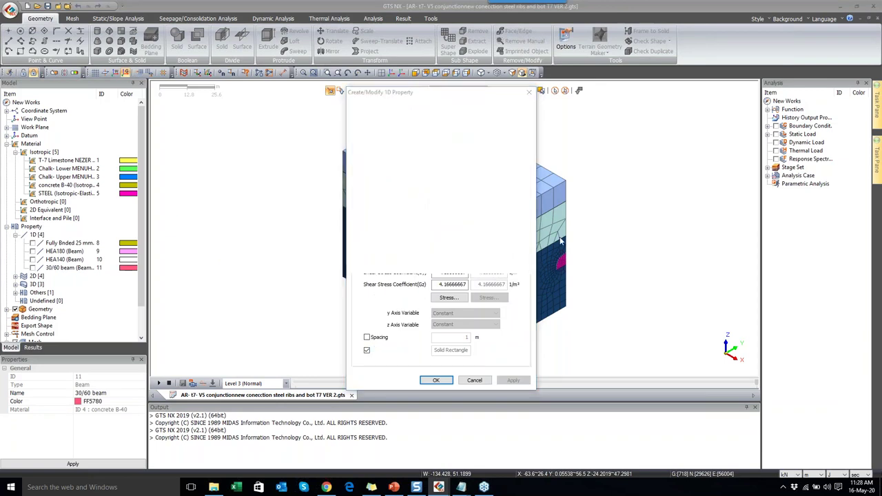
click(538, 111)
click(529, 92)
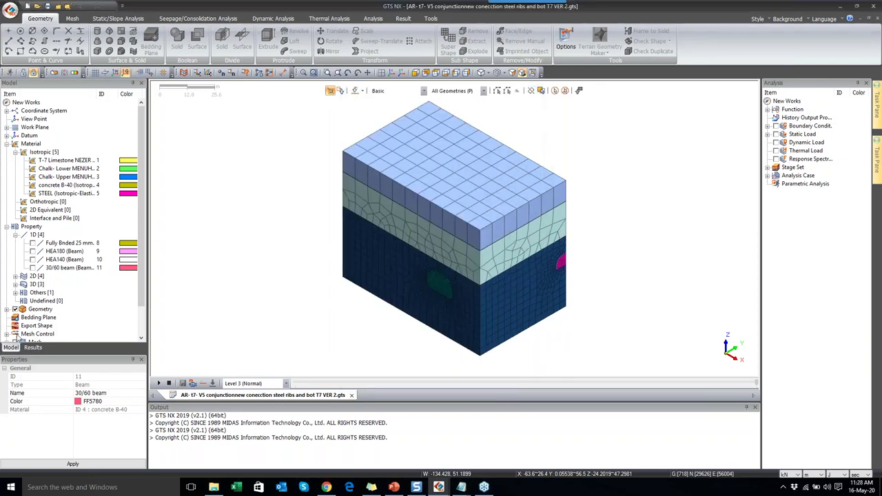
- Hide the three soil-layer mesh sets around the tunnels using the Mesh Set selection filter, and set the filter to Solid
scroll(34, 304, down, 1)
click(7, 308)
scroll(40, 271, down, 1)
click(451, 90)
click(448, 192)
click(393, 236)
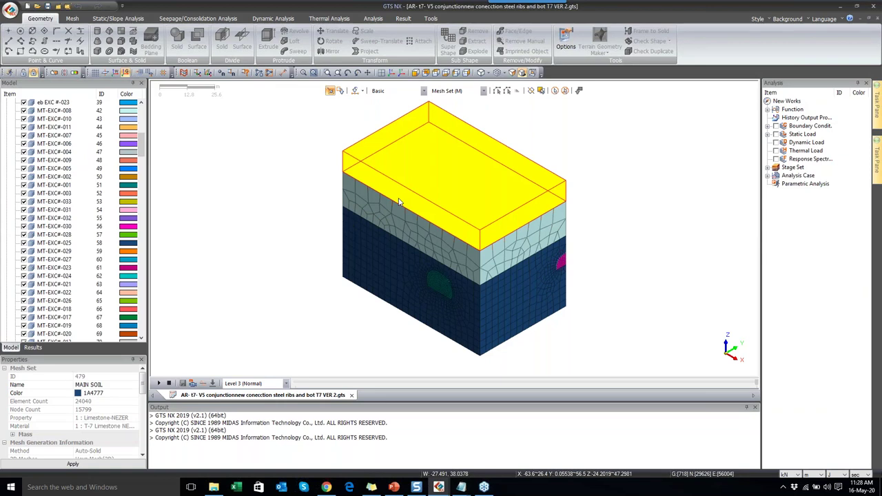
click(397, 197)
click(386, 218)
right_click(385, 217)
mouse_move(420, 219)
click(475, 228)
click(391, 73)
click(434, 91)
click(442, 109)
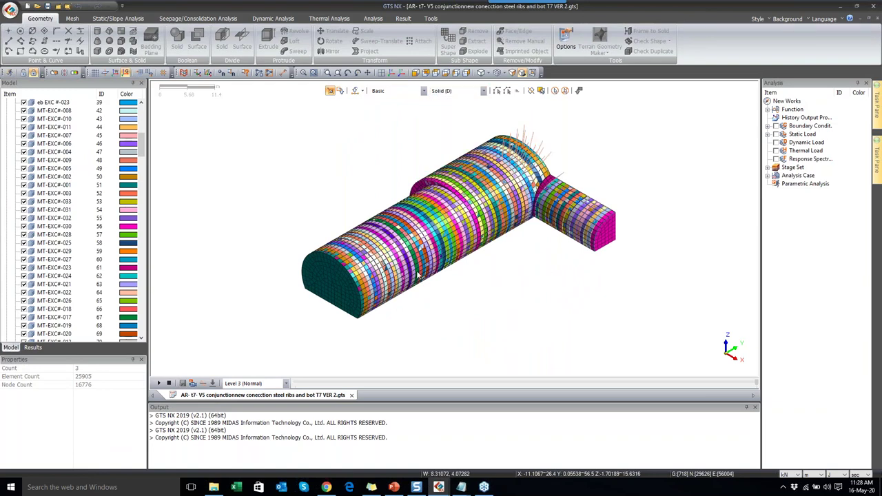
- Examine the meshed main tunnel, the side tunnel and the rock bolts at their junction from several angles, ending in isometric view
drag(422, 277, 464, 131)
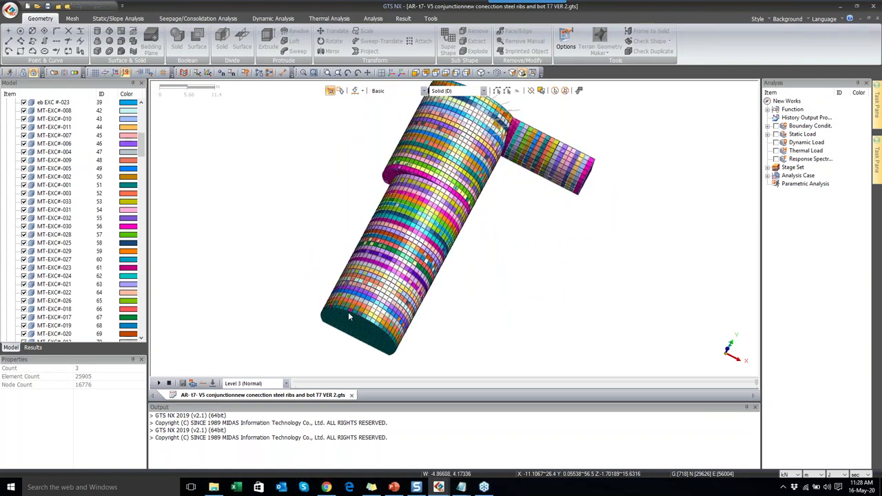
scroll(454, 179, up, 5)
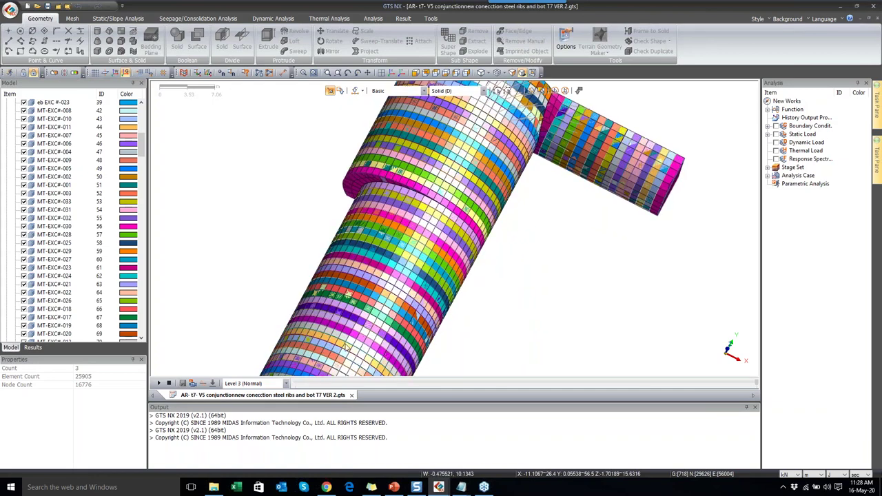
scroll(436, 153, down, 1)
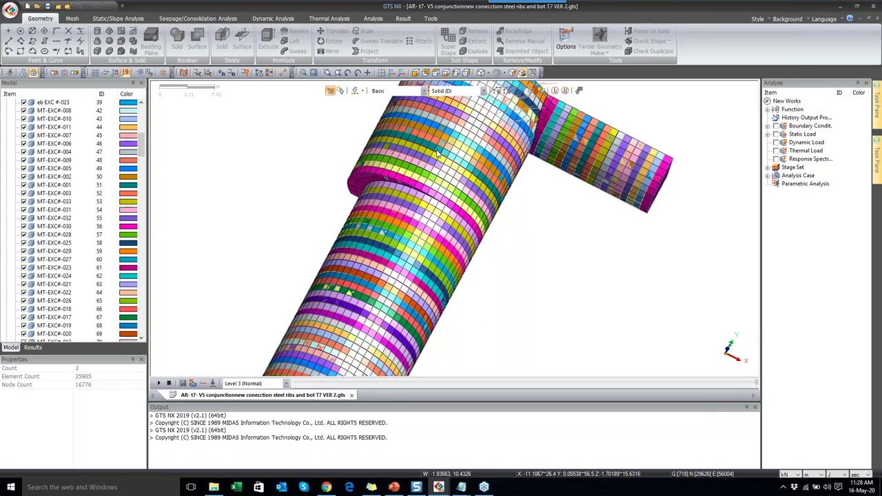
scroll(436, 153, down, 1)
drag(437, 154, 633, 338)
drag(529, 270, 644, 316)
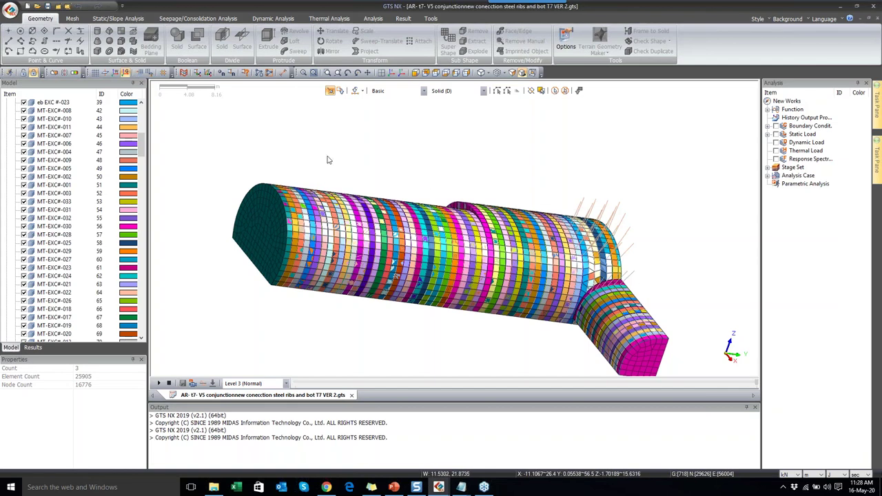
scroll(330, 160, down, 2)
drag(381, 199, 570, 159)
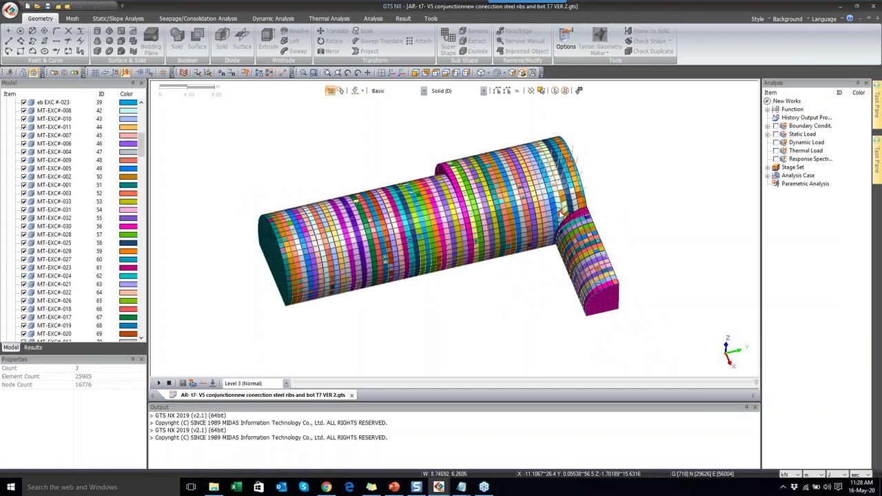
drag(590, 217, 469, 327)
scroll(468, 326, up, 3)
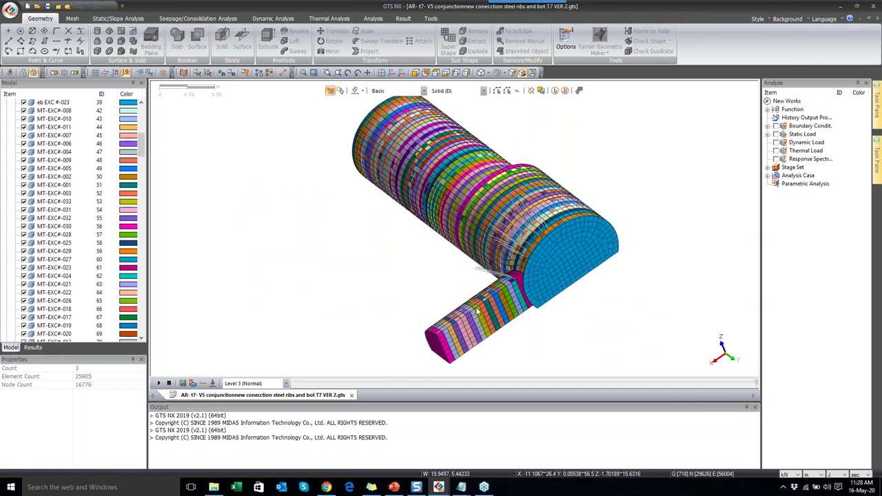
scroll(521, 274, up, 3)
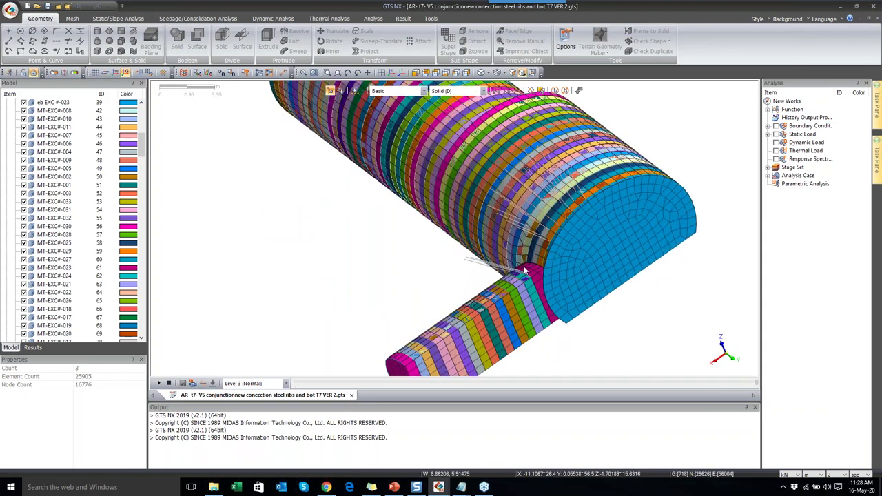
scroll(556, 254, up, 1)
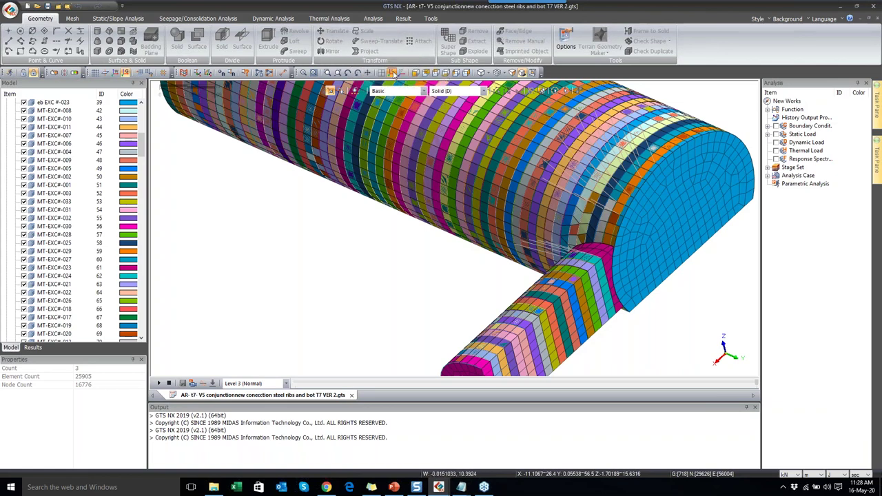
click(391, 73)
- Turn on the section display of all four 1D properties: Fully Bnded 25 mm, HEA180, HEA140 and 30/60 beam
scroll(69, 206, up, 5)
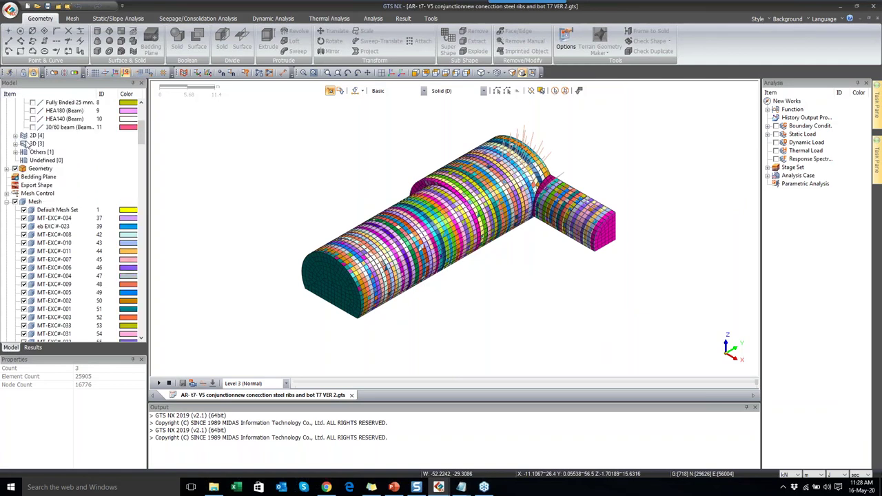
click(31, 216)
click(33, 226)
click(32, 235)
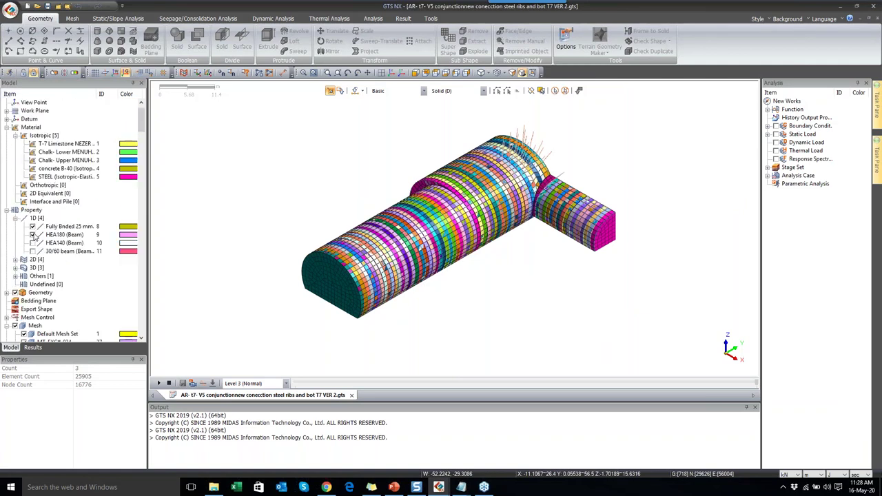
click(33, 242)
click(32, 251)
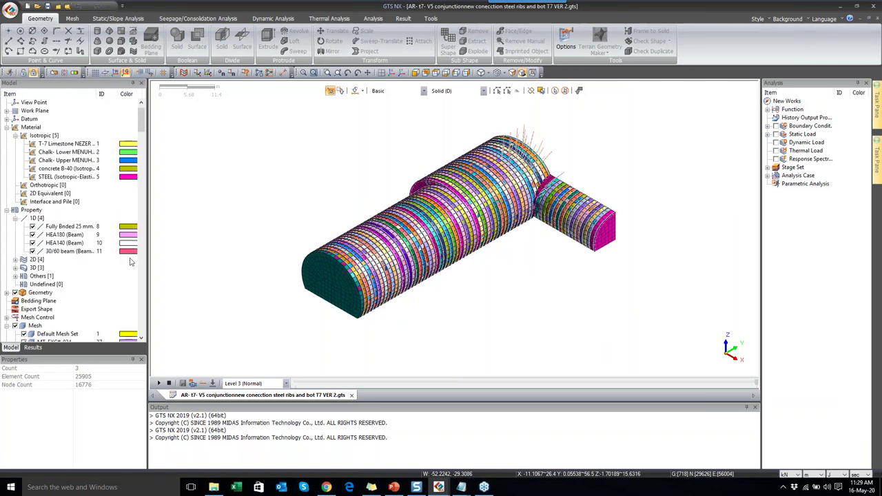
scroll(261, 285, up, 3)
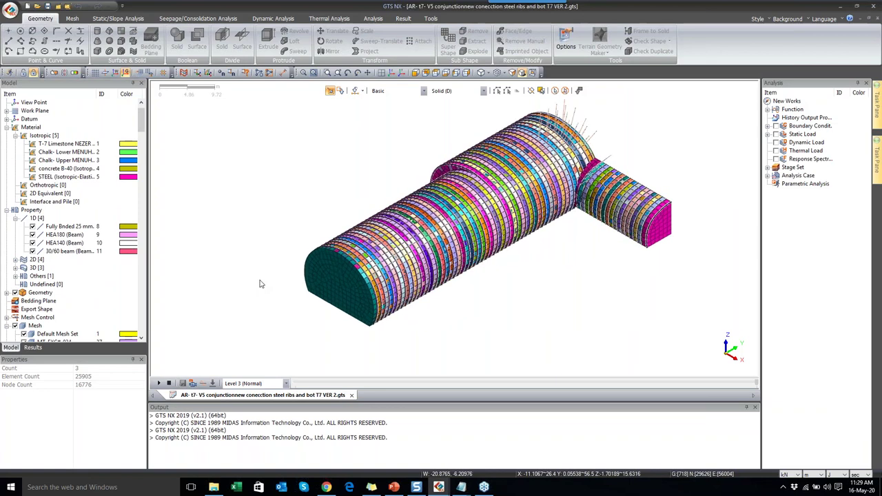
- Open the Stage Definition Wizard for the NEW TUnnel EXCAVATION stage set and widen it to inspect more stages of the activation table
click(78, 19)
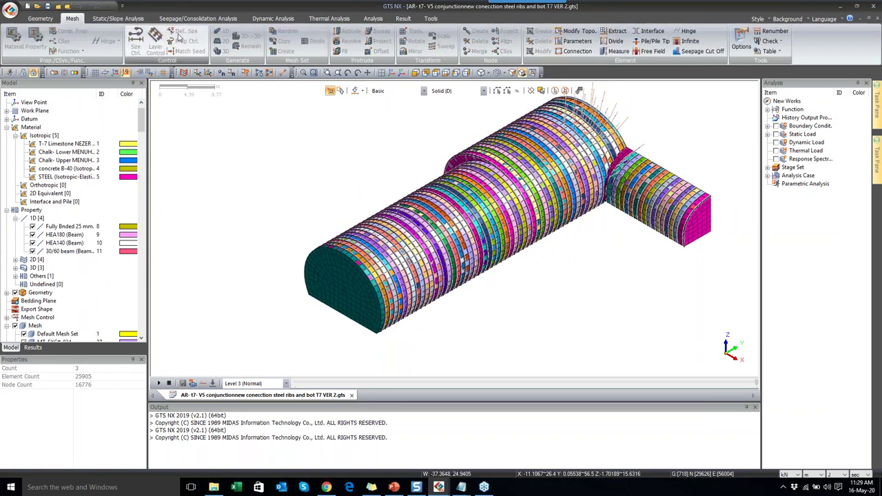
click(118, 18)
click(126, 42)
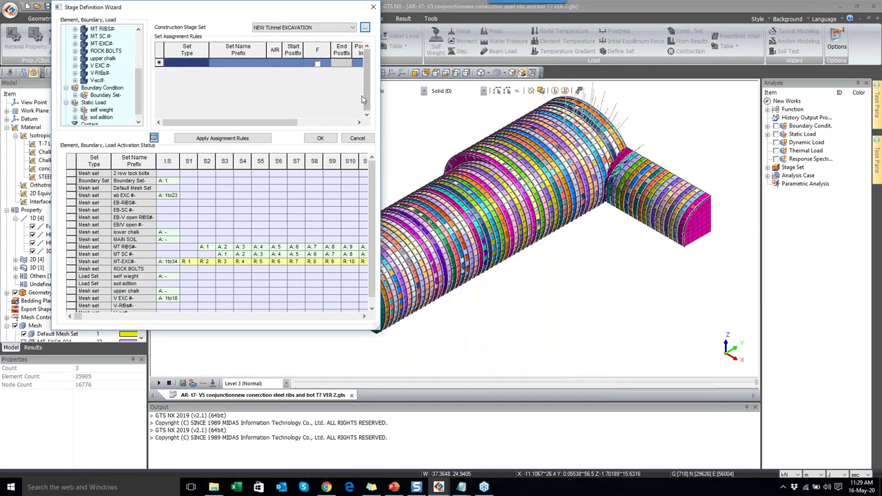
drag(231, 12, 162, 22)
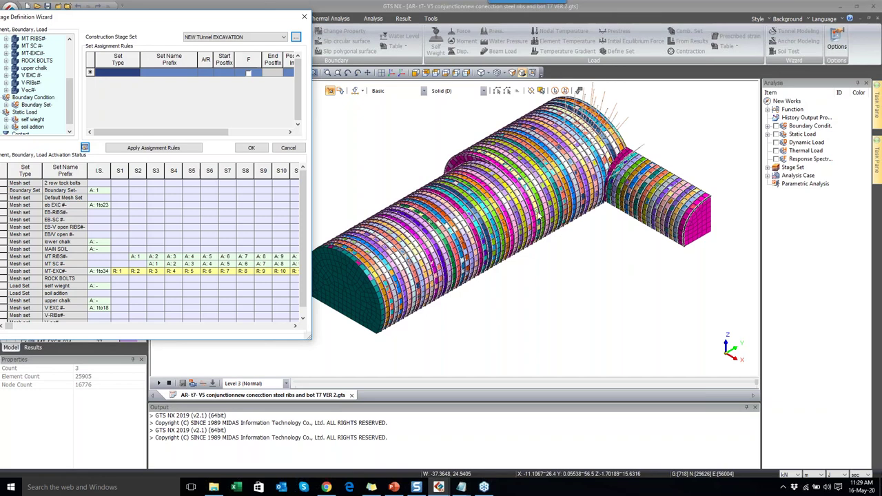
drag(58, 22, 106, 29)
drag(358, 98, 502, 99)
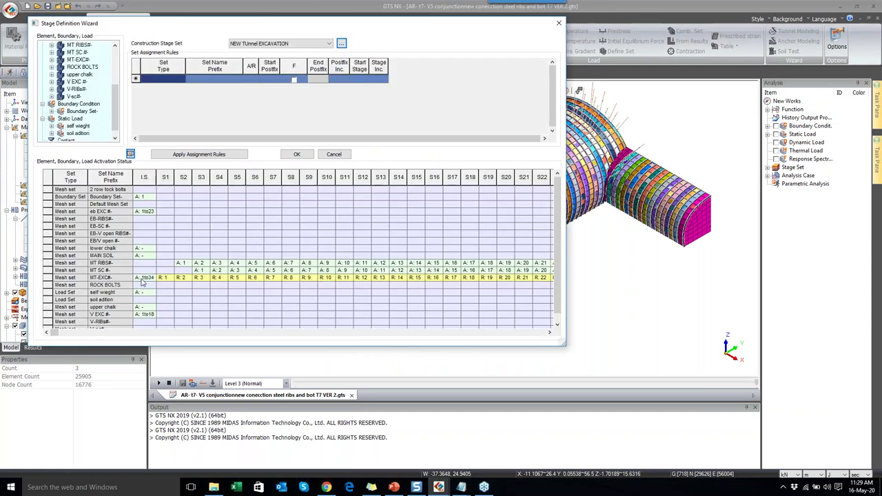
- Define a set assignment rule for mesh set MT-EXC# with action R, start postfix 1 and start stage 1
scroll(65, 77, up, 4)
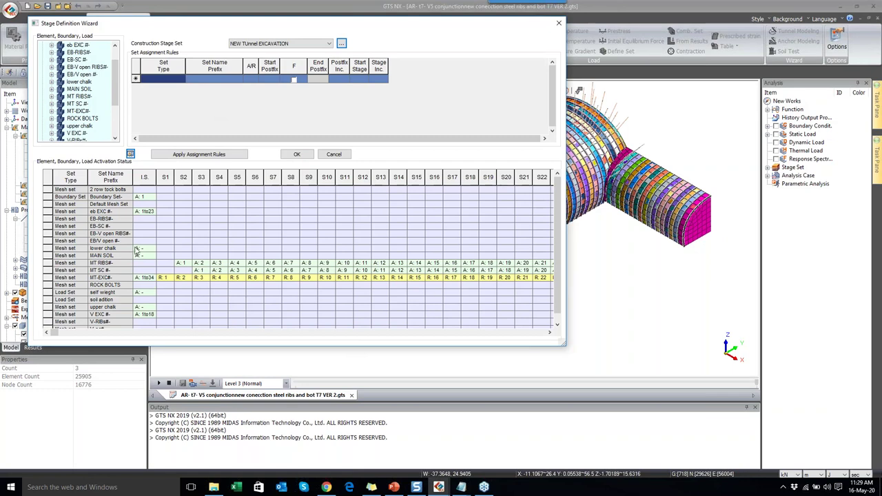
click(200, 81)
click(238, 81)
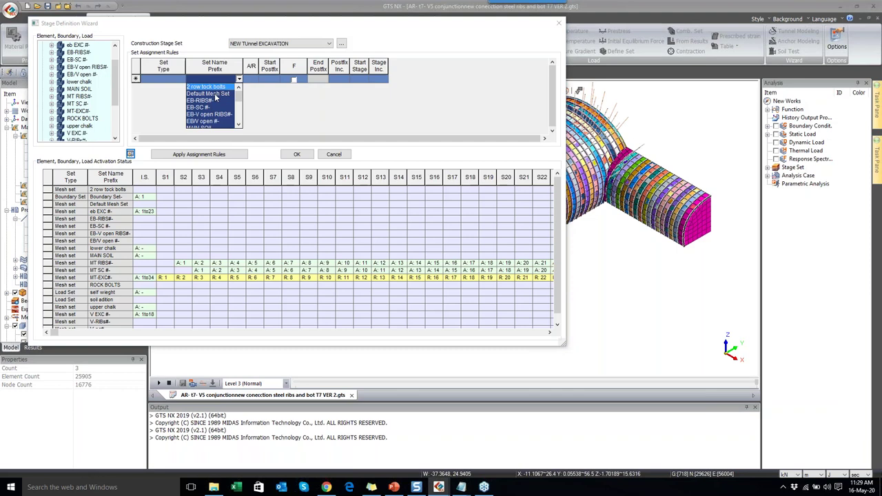
scroll(203, 114, down, 2)
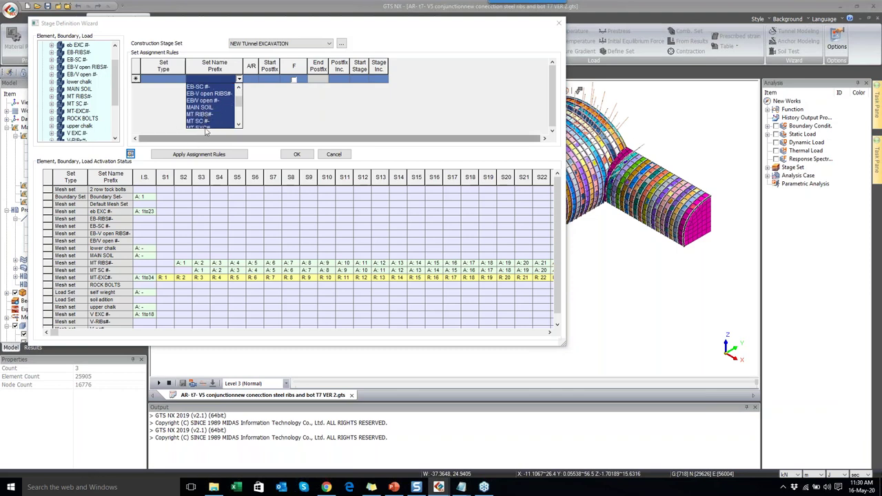
scroll(214, 103, down, 2)
click(198, 87)
click(251, 79)
click(254, 79)
click(250, 97)
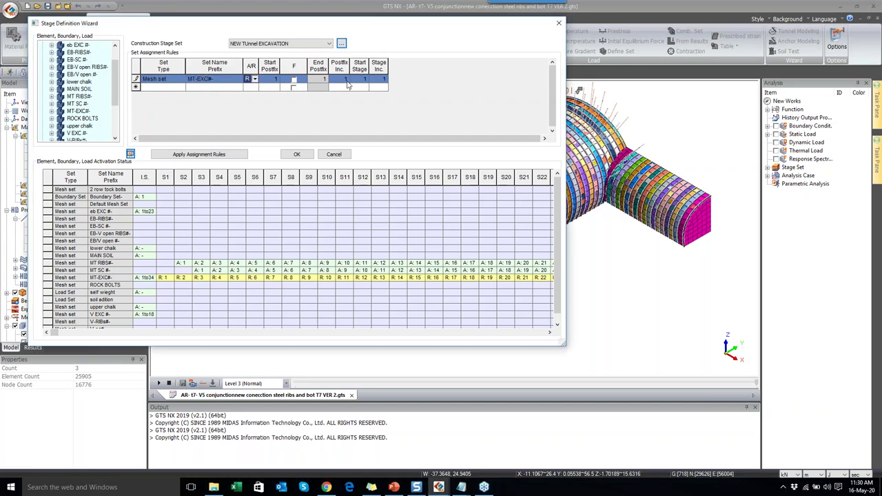
click(357, 80)
- Inspect the MT RIBS#, MT SC # and MT-EXC# rows across the activation table's stages, and close the Stage Definition Wizard without applying
drag(182, 263, 479, 298)
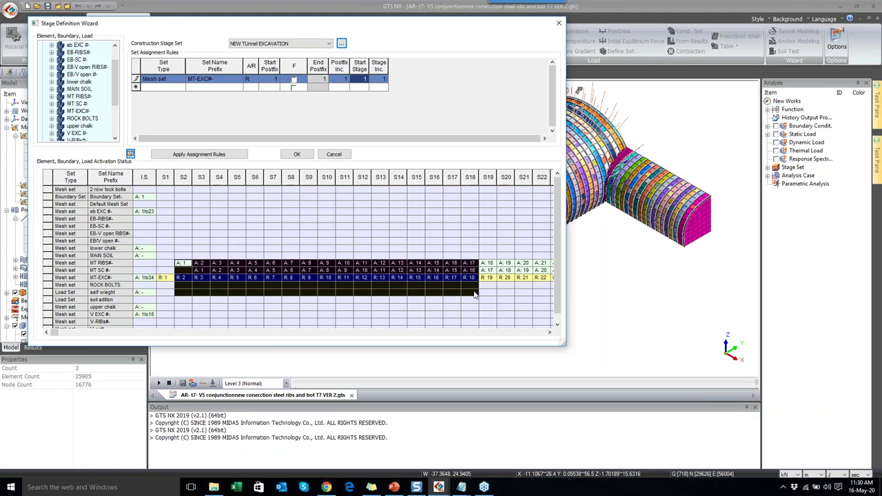
click(327, 262)
click(160, 277)
drag(160, 281, 397, 274)
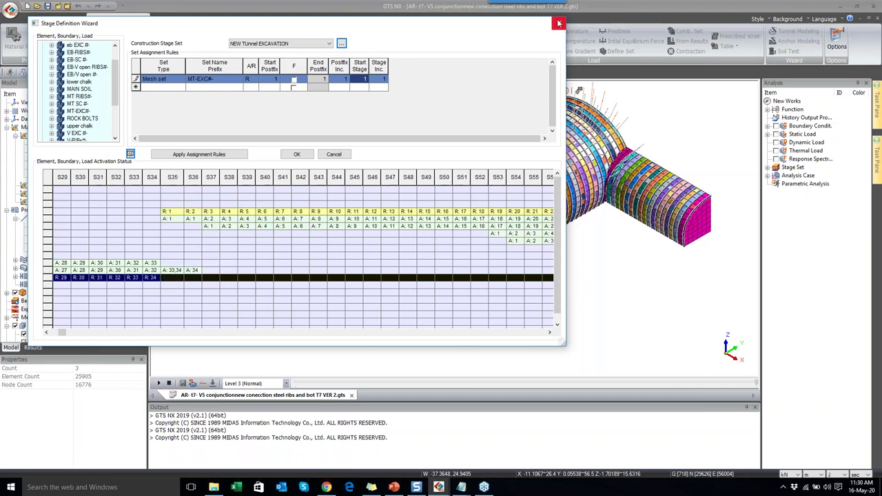
click(558, 24)
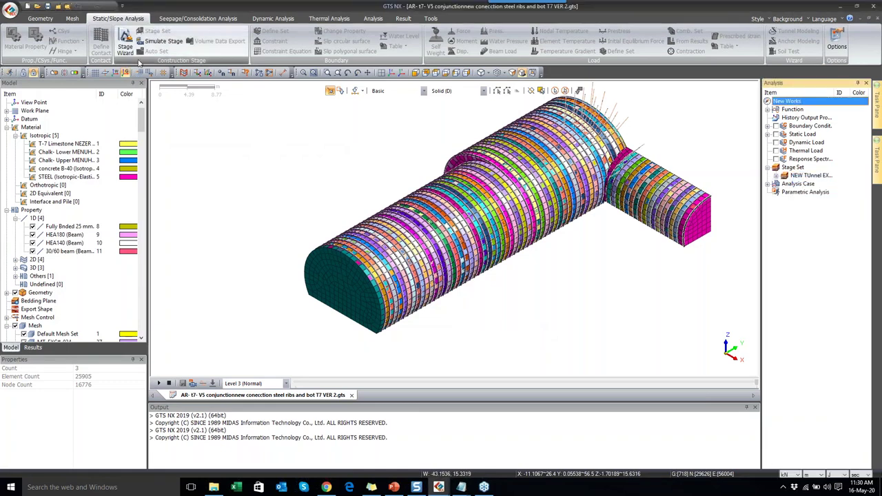
- Open the Define Construction Stage dialog for the NEW TUnnel EXCAVATION stage set
right_click(803, 176)
click(830, 180)
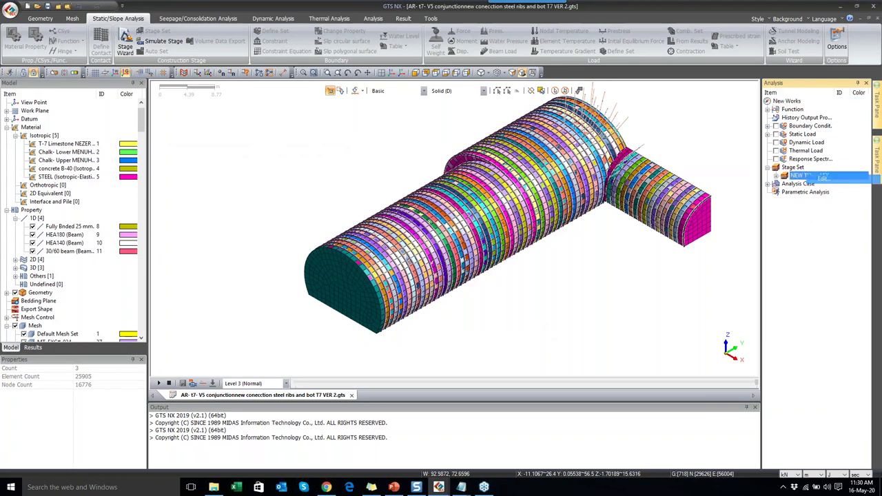
click(45, 141)
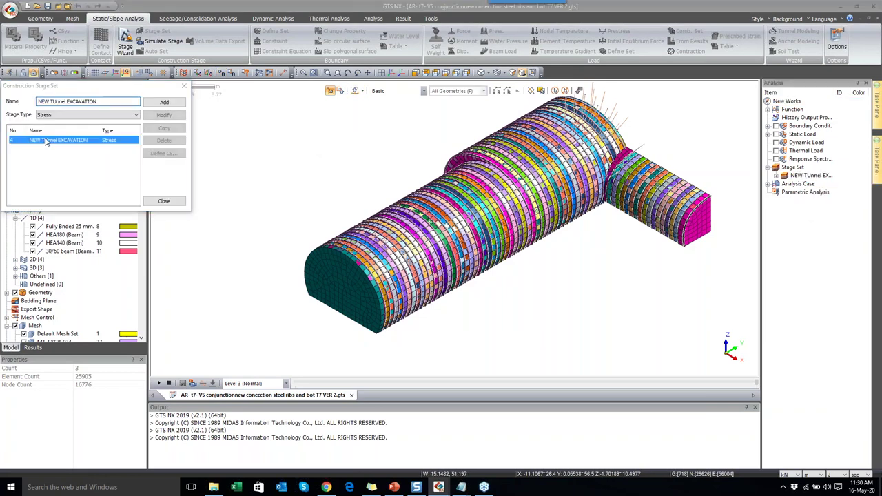
double_click(46, 140)
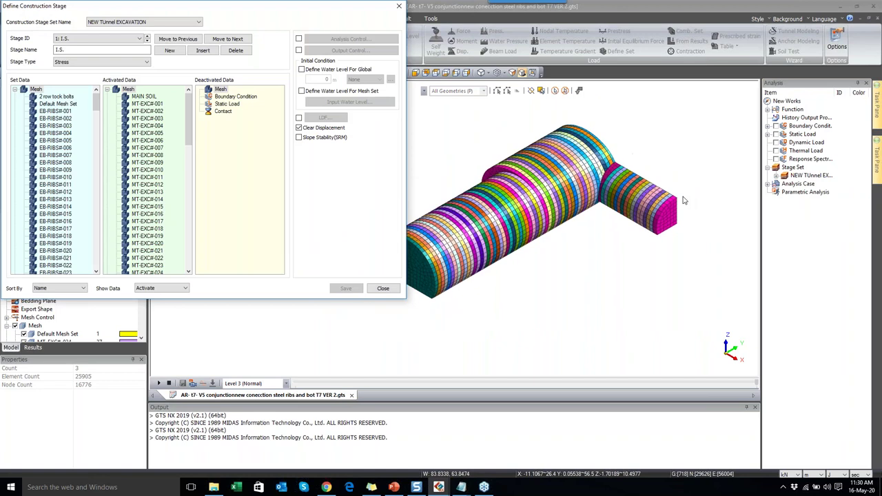
- Examine the full model in the initial stage I.S., and advance to stage S1-1 to view the first main tunnel excavation
scroll(486, 240, up, 5)
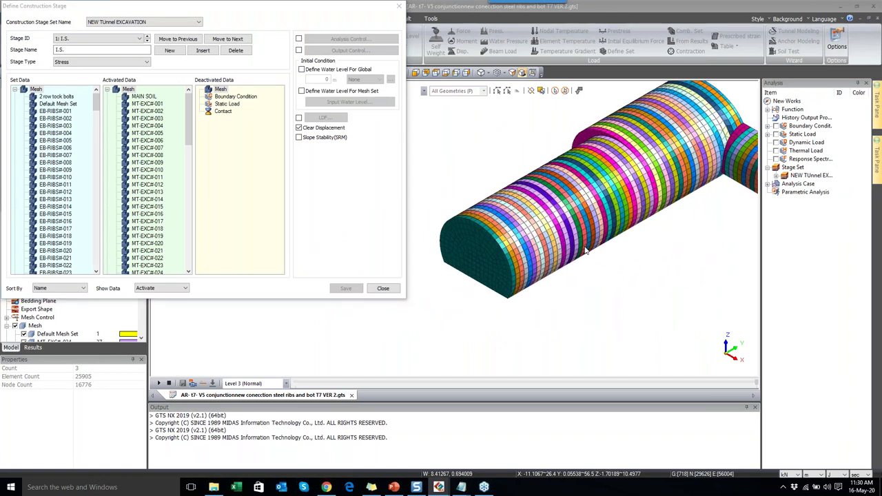
scroll(580, 243, down, 4)
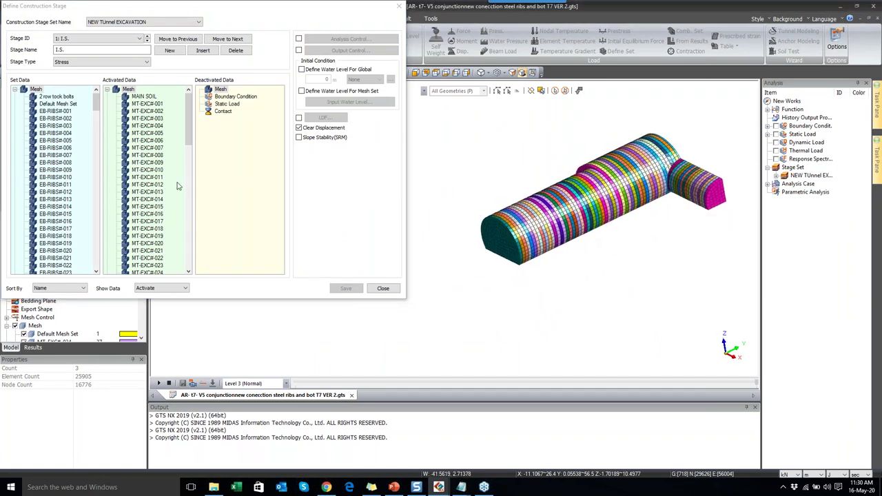
scroll(659, 189, up, 2)
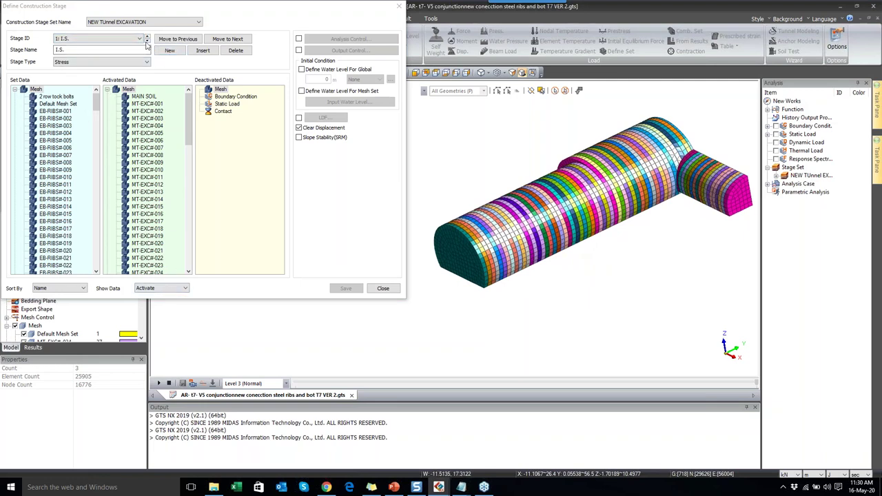
click(146, 42)
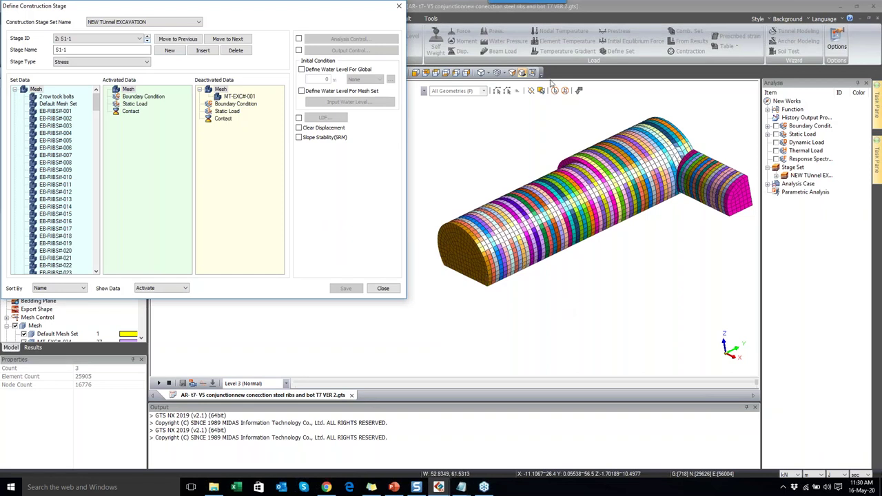
scroll(553, 189, down, 1)
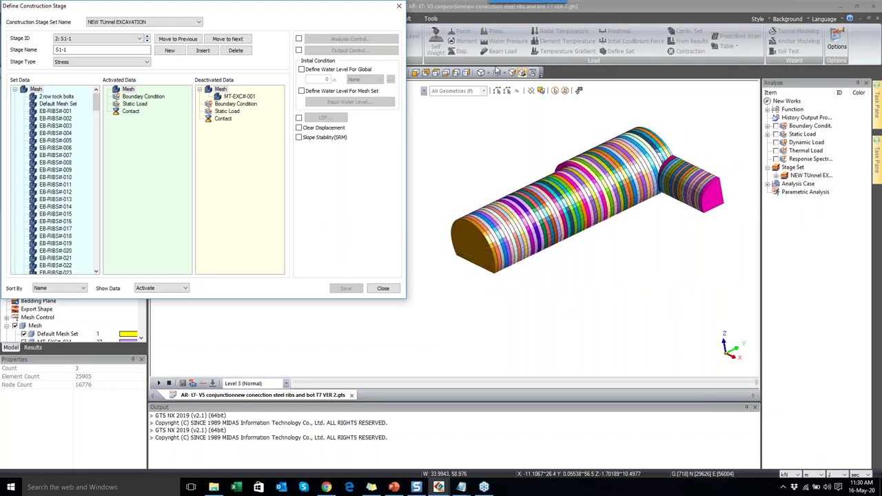
click(512, 73)
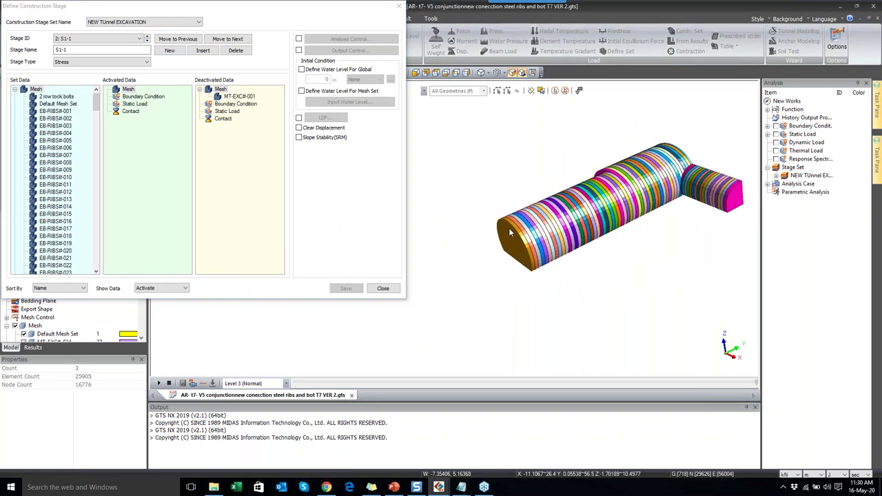
- Advance to stage S2-1 and examine the first steel rib at the main tunnel face up close
click(147, 39)
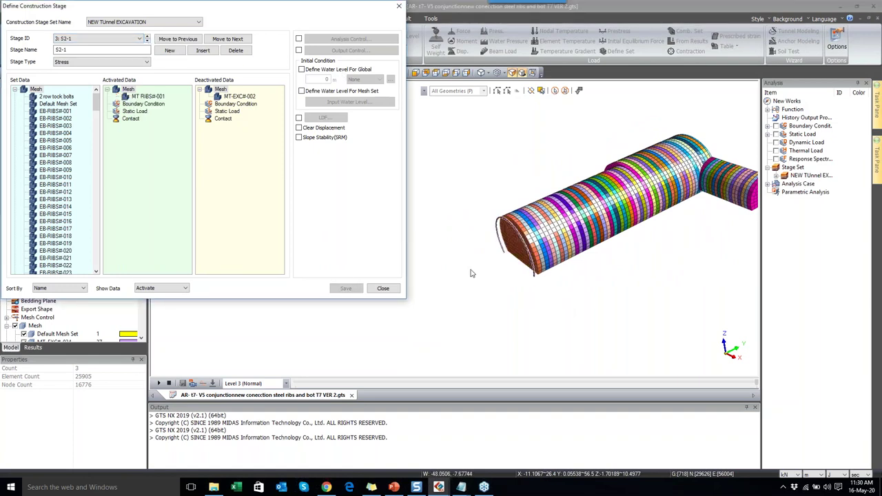
scroll(521, 259, up, 5)
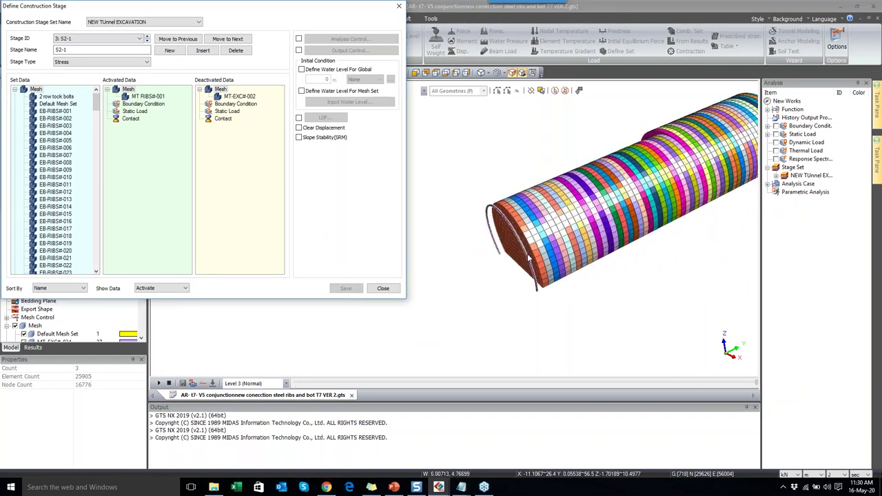
click(512, 74)
scroll(551, 214, up, 3)
- Advance to stage S3-1 and examine the first shotcrete ring, the ribs and the excavation face from the side
click(147, 41)
click(147, 42)
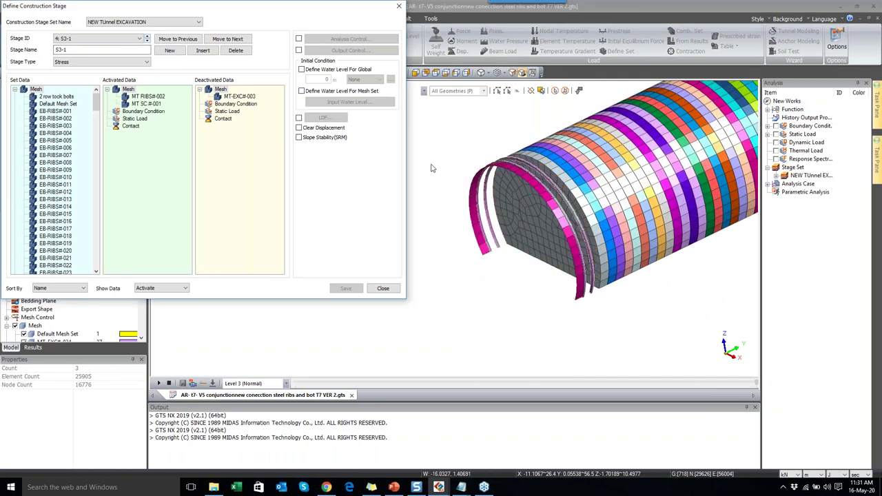
drag(694, 279, 540, 171)
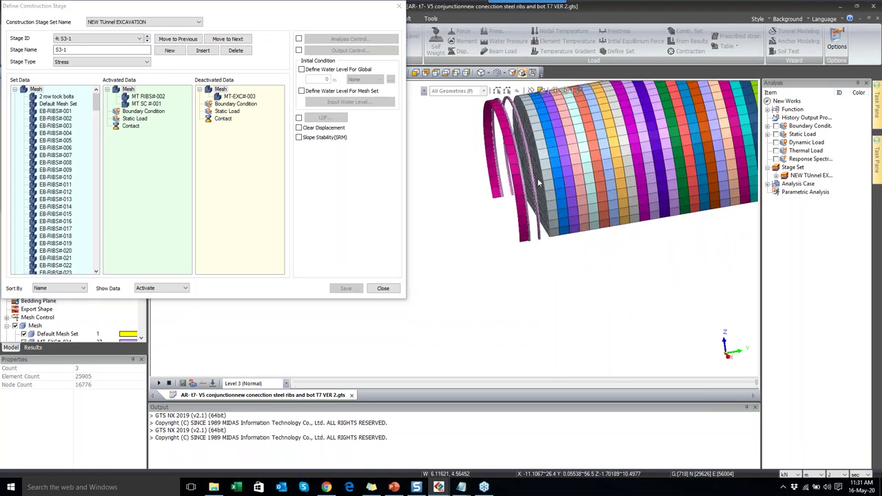
scroll(531, 185, down, 2)
scroll(526, 181, up, 2)
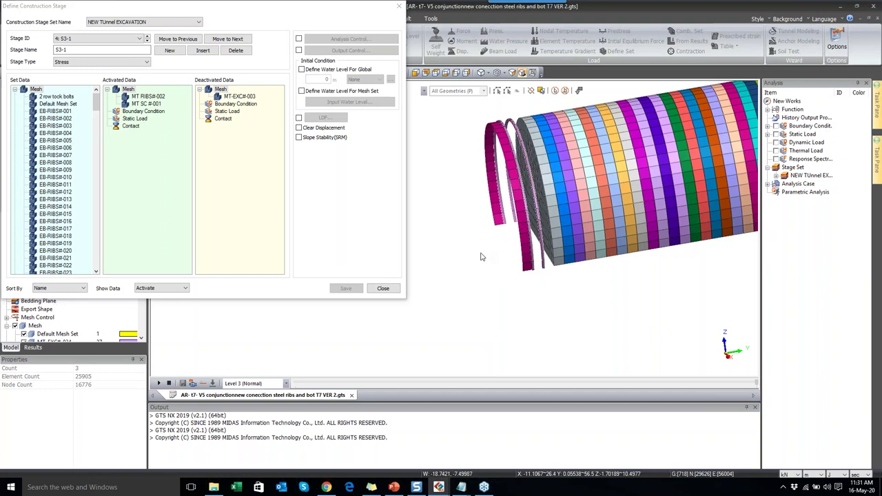
scroll(480, 255, down, 1)
scroll(439, 291, down, 1)
drag(439, 293, 506, 209)
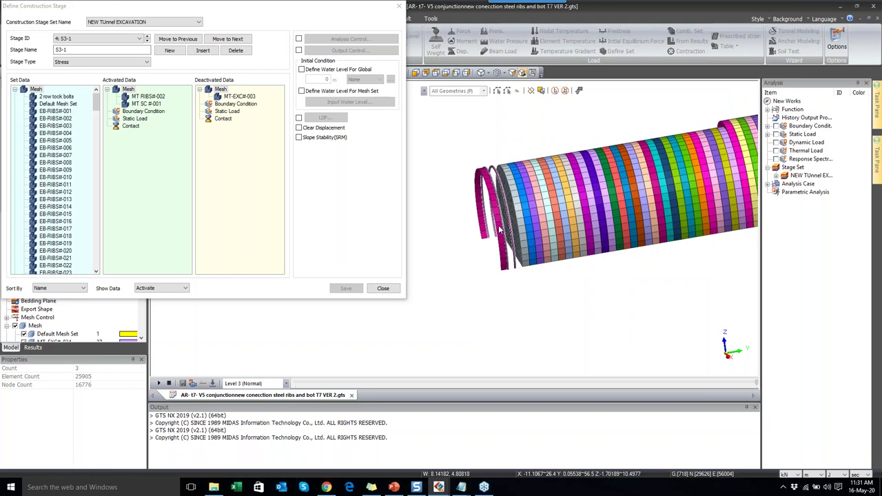
drag(488, 288, 545, 241)
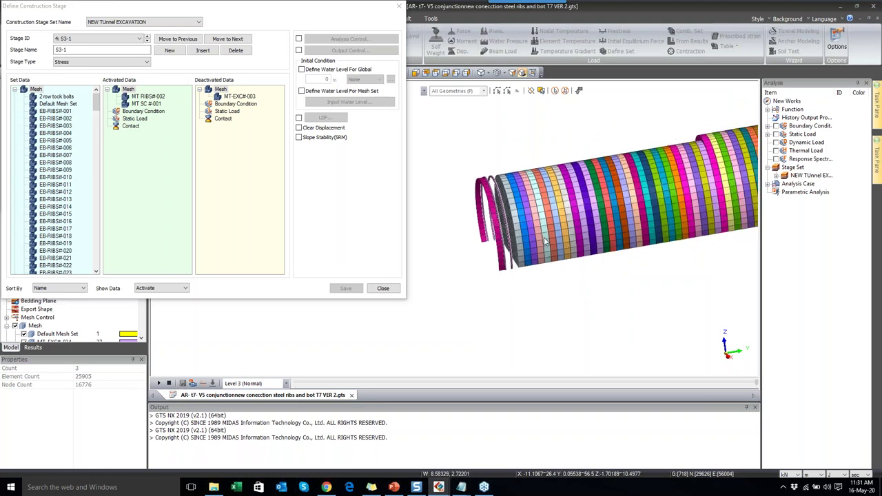
scroll(489, 183, up, 2)
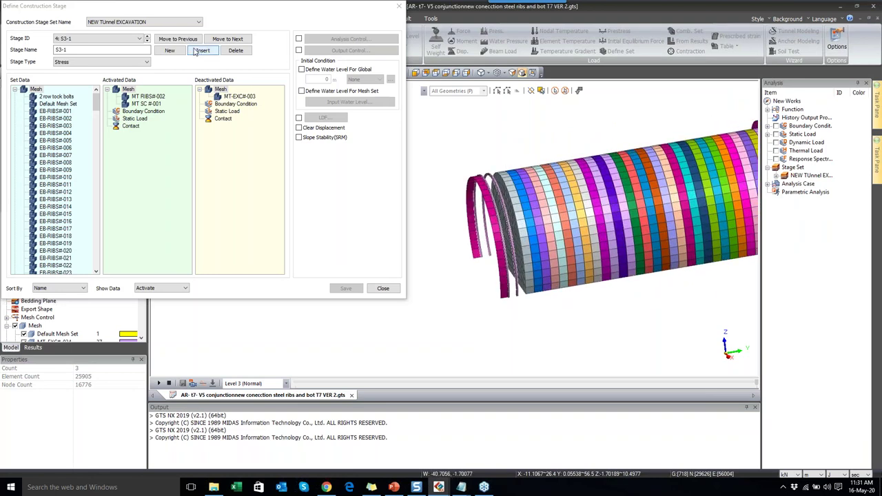
- Advance through stage S4-1 to S5-1 and examine the ribs and shotcrete rings behind the excavation face
click(148, 41)
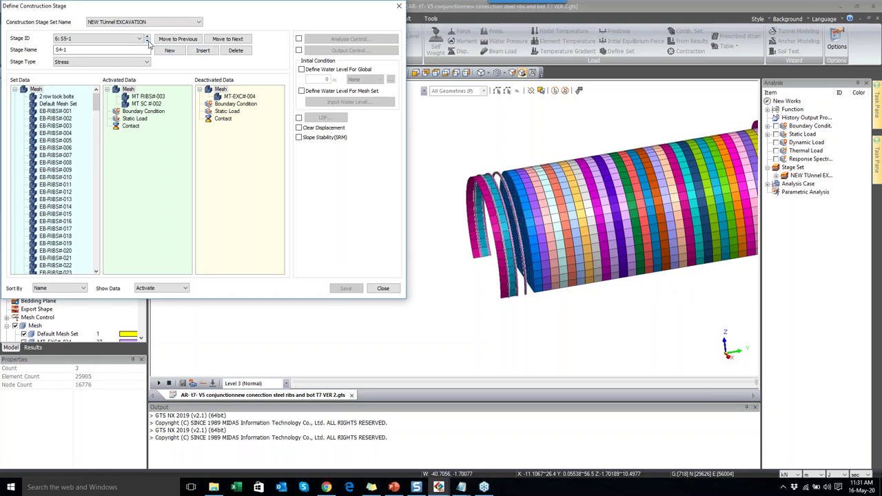
click(149, 41)
scroll(509, 220, up, 4)
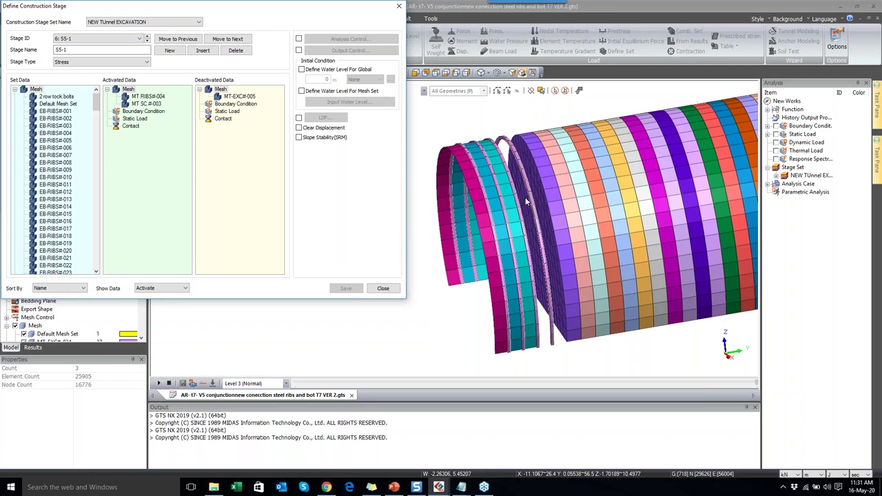
scroll(471, 236, down, 2)
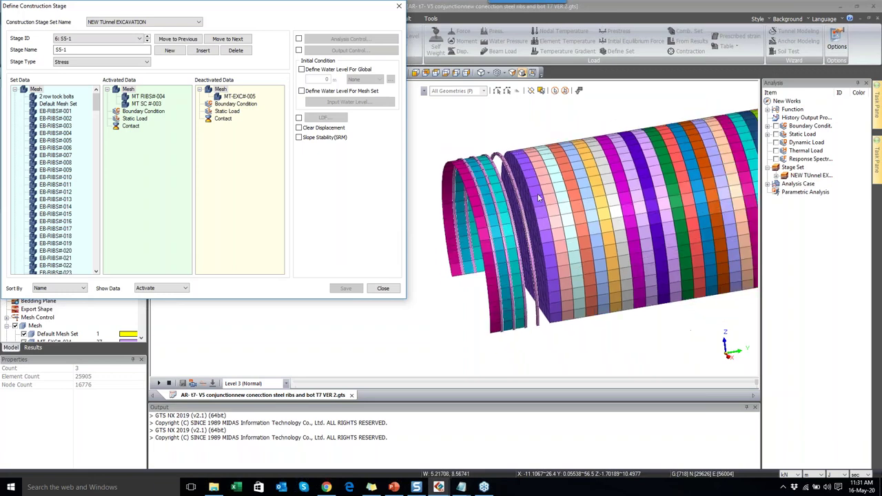
- Advance to stage S6-1 and inspect the gap between the last shotcrete ring, the newest rib and the tunnel face
click(148, 42)
click(146, 41)
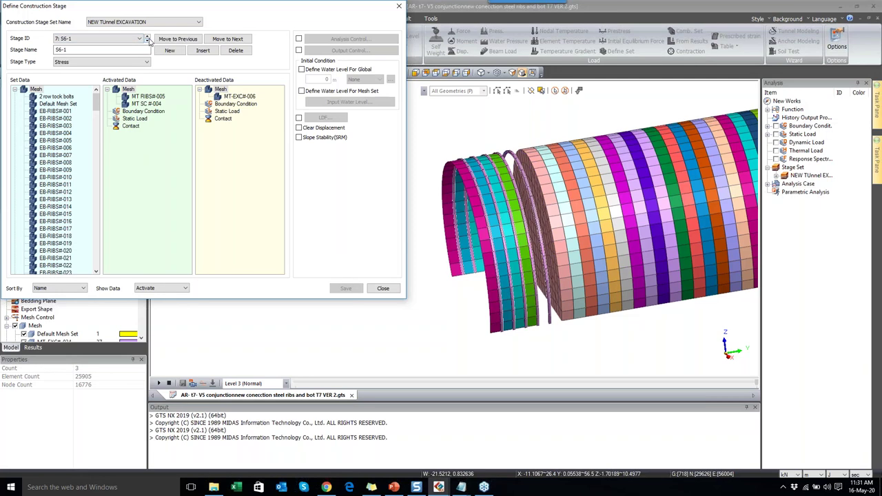
scroll(442, 289, down, 2)
scroll(519, 217, up, 2)
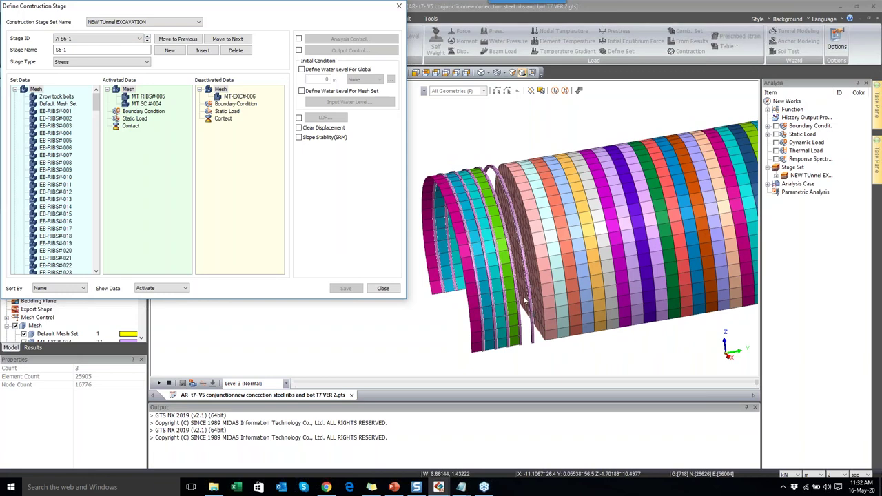
drag(509, 272, 536, 272)
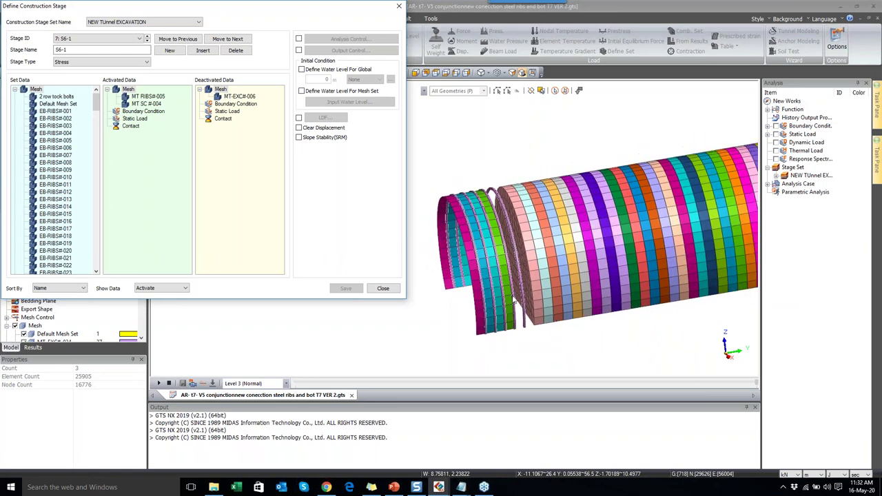
scroll(551, 238, up, 3)
- Step through the main tunnel excavation from stage S7-1 to S11-1 and view the progress along the whole tunnel
click(148, 42)
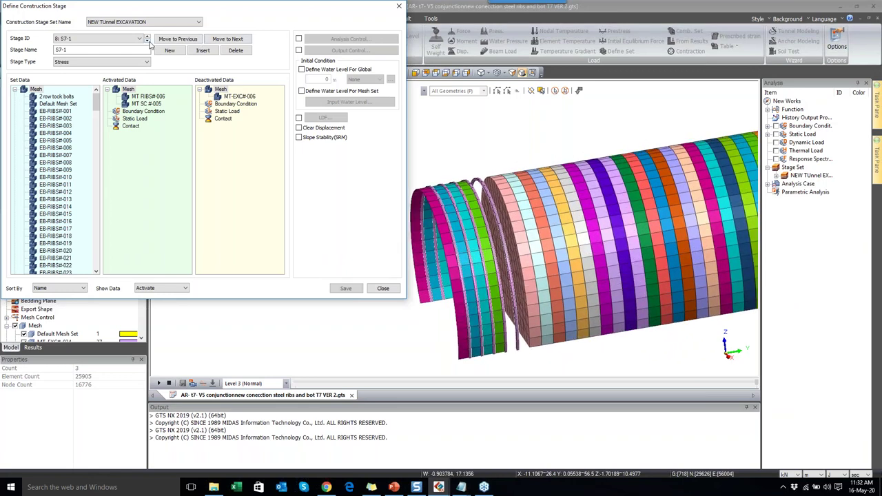
click(149, 42)
click(149, 42)
click(148, 42)
click(148, 42)
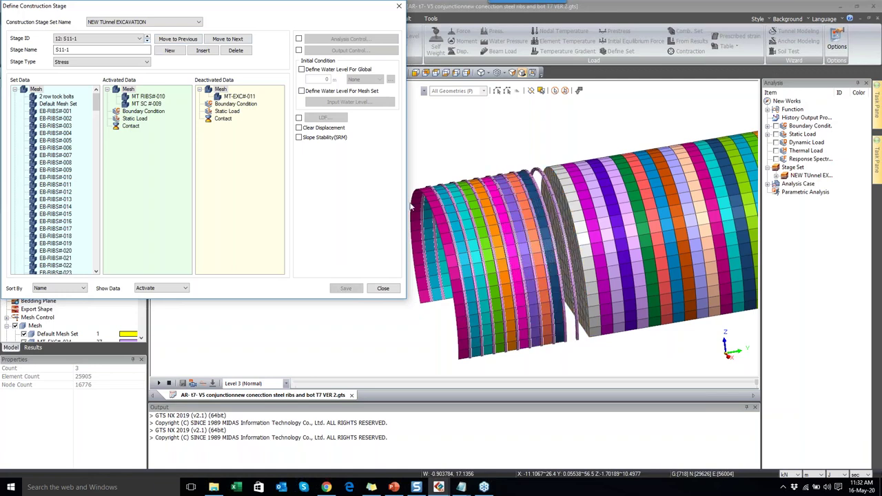
scroll(523, 266, down, 5)
scroll(523, 266, up, 3)
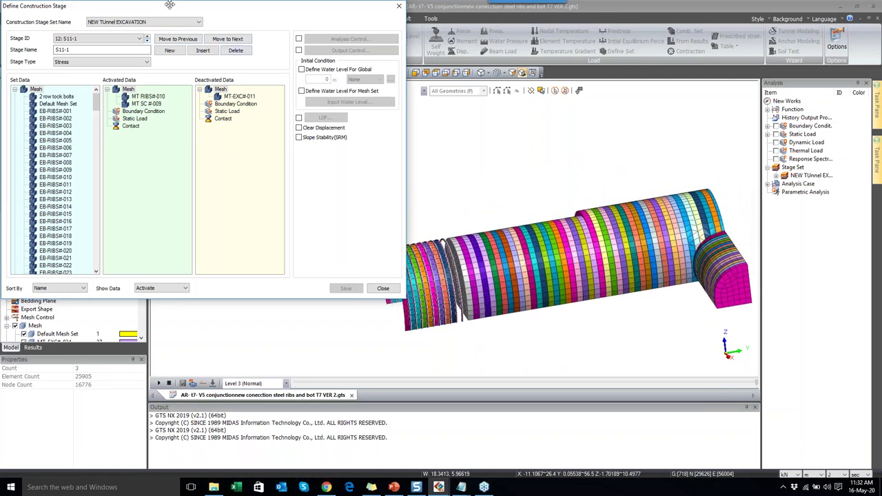
- Move the stage dialog clear of the tunnel's start and step the excavation on to stage S22-1
drag(169, 6, 120, 90)
click(99, 126)
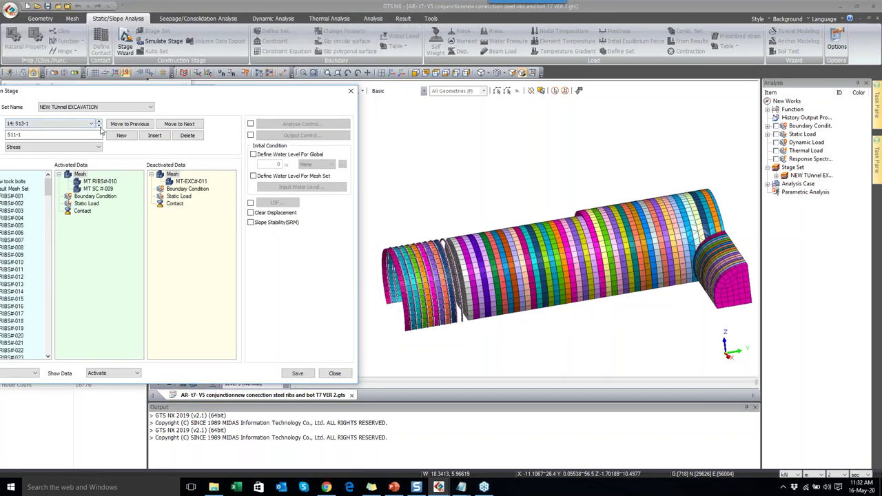
click(98, 127)
click(99, 127)
click(99, 127)
click(98, 127)
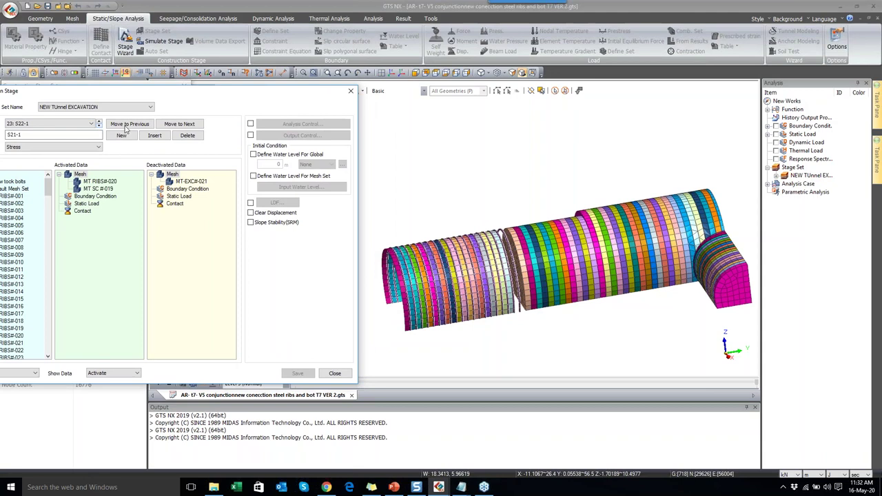
- Step the main tunnel excavation on from stage S22-1 to S29-1 with a close view of the advancing face
scroll(538, 304, up, 3)
scroll(537, 304, up, 3)
click(99, 127)
click(99, 126)
click(99, 127)
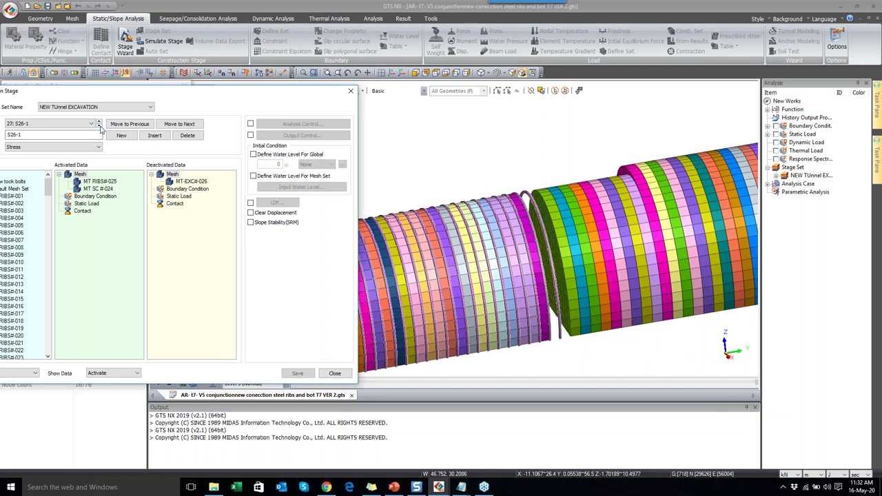
click(99, 126)
click(99, 127)
click(99, 127)
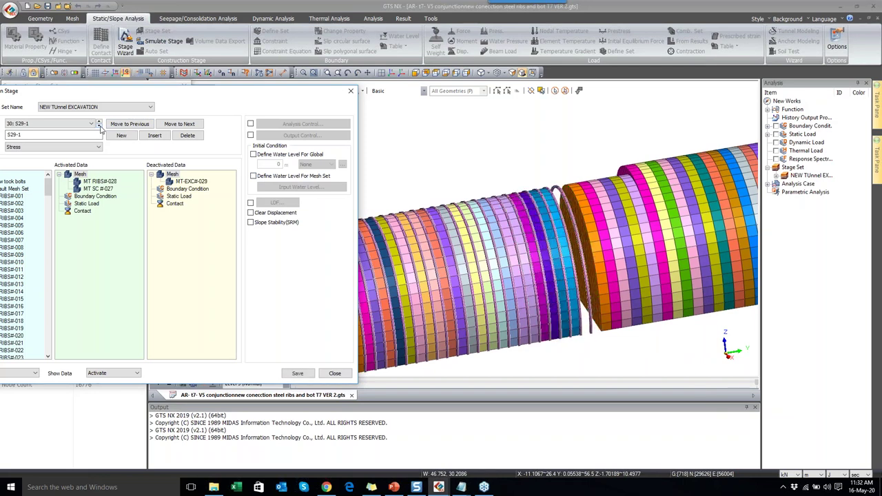
- Advance the excavation to stage S34-1 and examine the face where the enlarged section begins
click(99, 127)
click(99, 127)
click(99, 127)
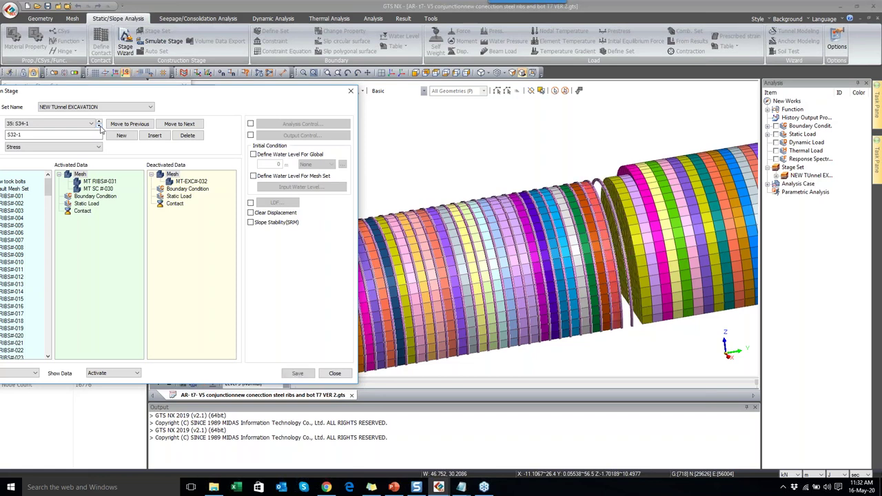
click(99, 127)
click(99, 127)
click(99, 125)
click(100, 125)
scroll(707, 255, up, 2)
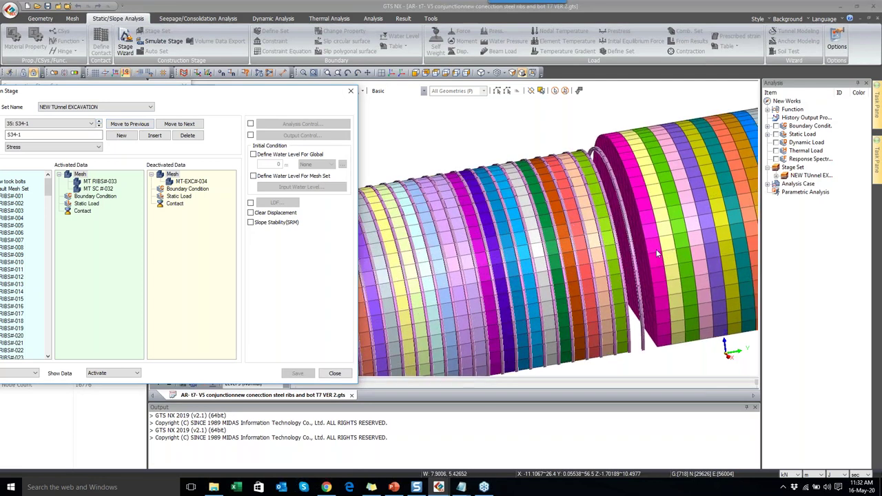
- Advance to stage S35-1 and inspect the first enlarged-section rib between the main tunnel lining and the new face
click(99, 124)
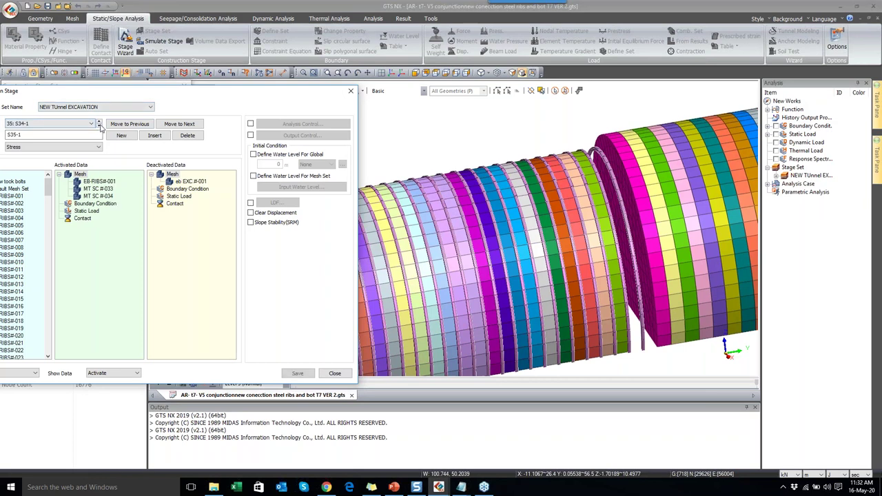
drag(532, 159, 641, 224)
drag(604, 137, 704, 71)
scroll(697, 117, up, 3)
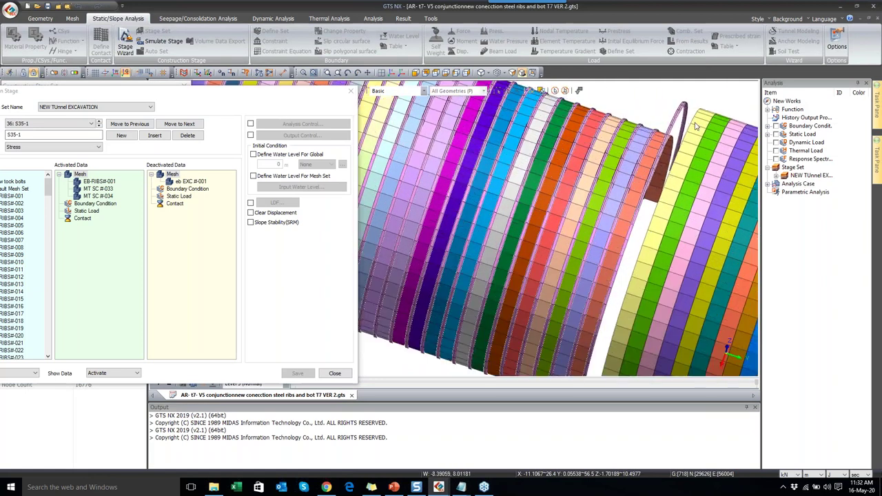
scroll(688, 131, up, 2)
drag(659, 171, 622, 163)
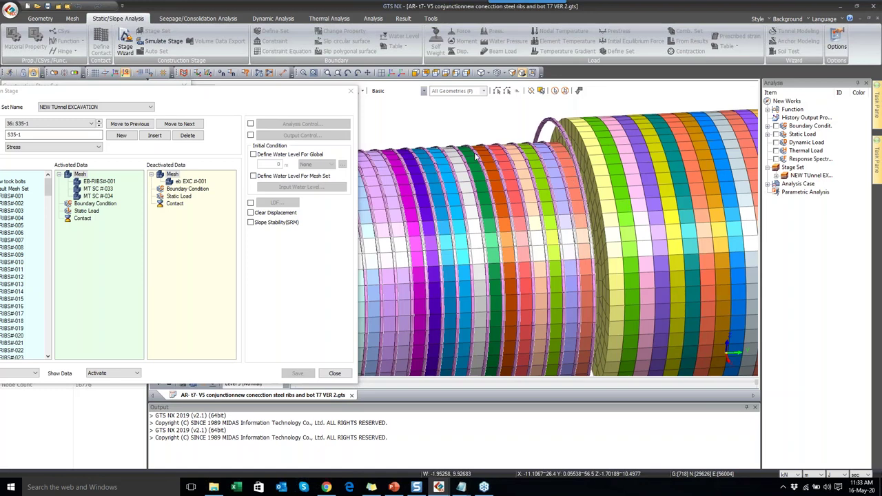
scroll(476, 151, down, 1)
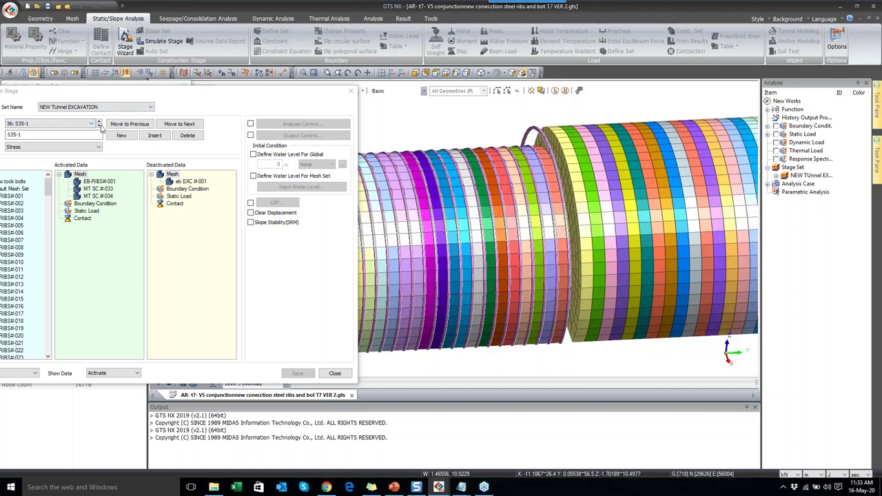
- Step through the enlarged section's excavation and support from stage S36-1 to S46-1
click(99, 126)
click(99, 126)
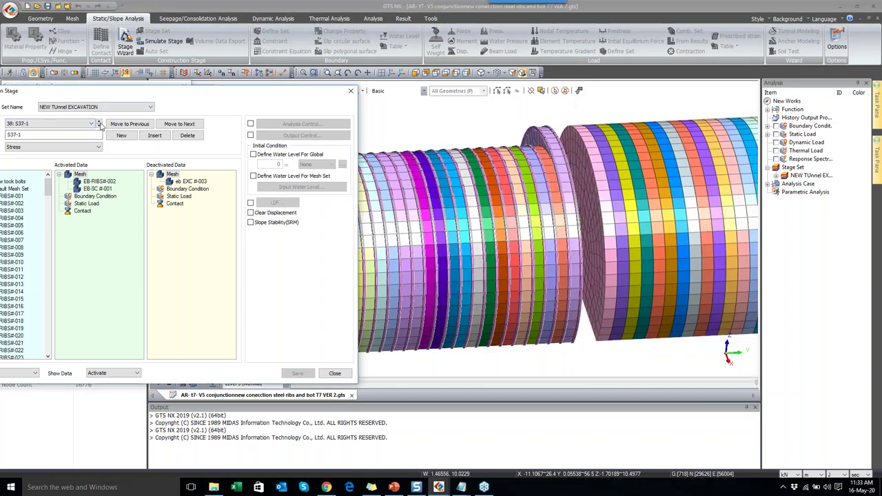
click(99, 127)
click(99, 127)
click(99, 127)
click(99, 127)
click(100, 126)
click(99, 127)
click(99, 127)
click(99, 127)
click(99, 127)
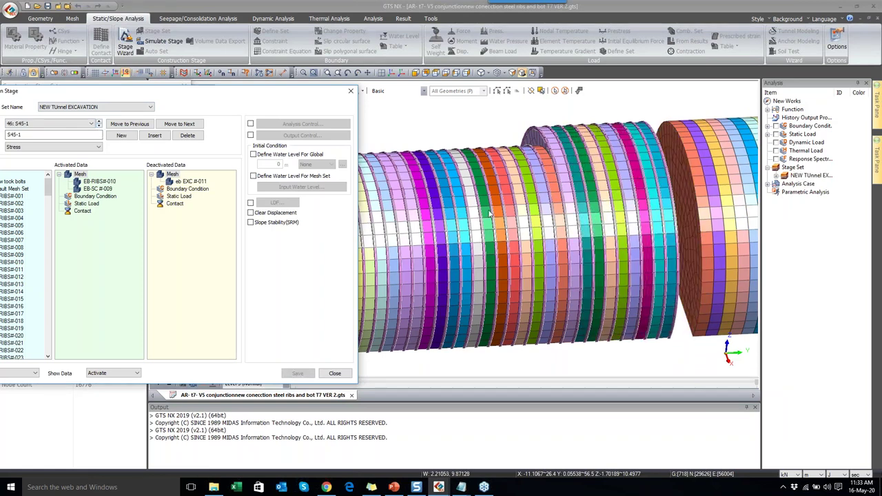
- Examine the change in section size at stage S46-1 and view the model from the side tunnel's end
scroll(549, 165, up, 2)
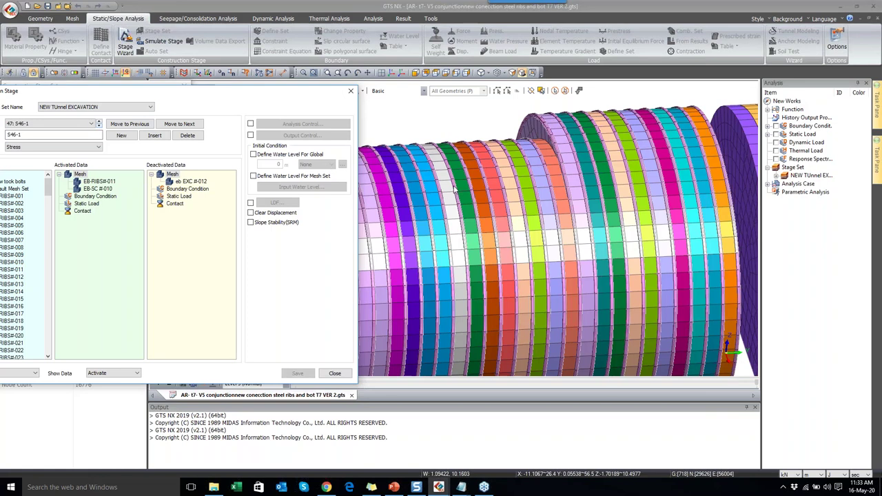
scroll(456, 192, down, 1)
scroll(456, 187, down, 3)
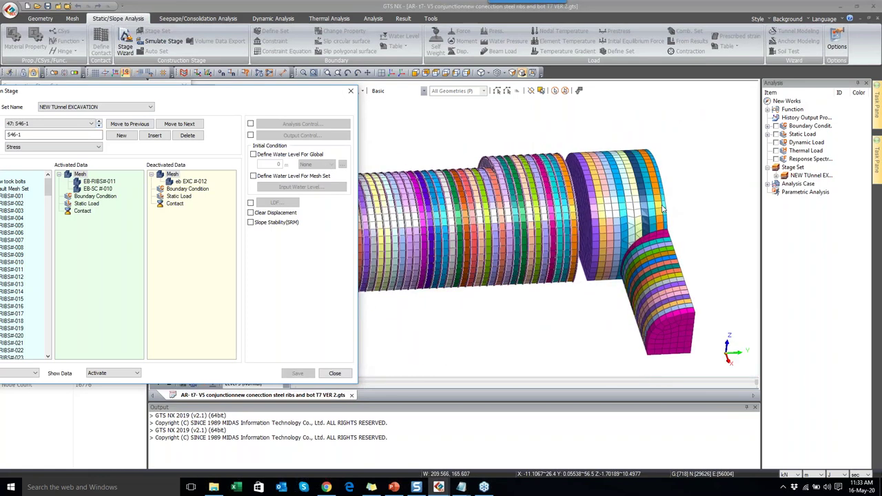
click(657, 208)
drag(657, 210, 681, 213)
scroll(681, 213, down, 1)
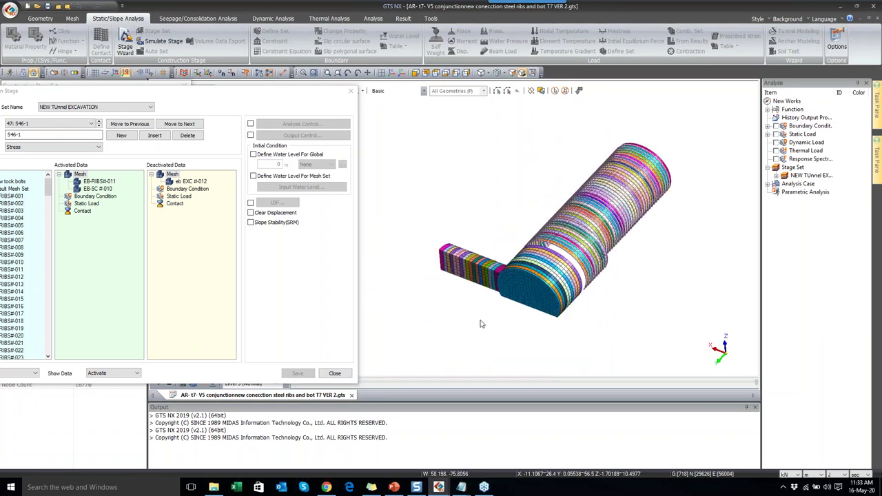
scroll(482, 322, up, 3)
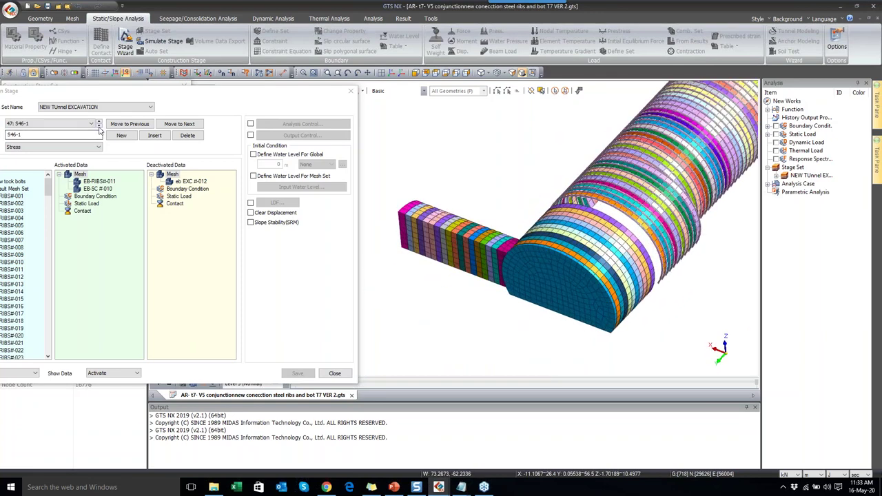
- Step the enlarged section's excavation on from stage S47-1 to S57-1, including the opening supports at the side tunnel
click(99, 128)
click(99, 128)
click(99, 128)
click(99, 128)
click(99, 128)
click(99, 128)
click(99, 128)
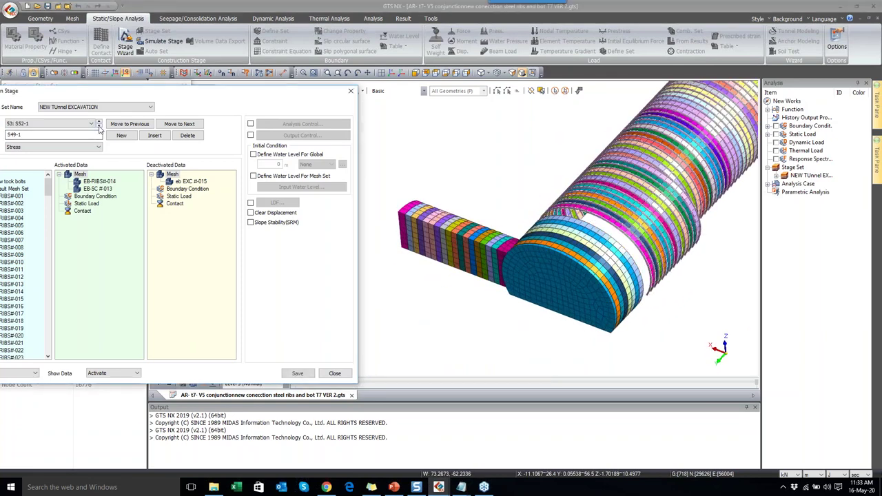
click(99, 128)
click(98, 128)
click(98, 128)
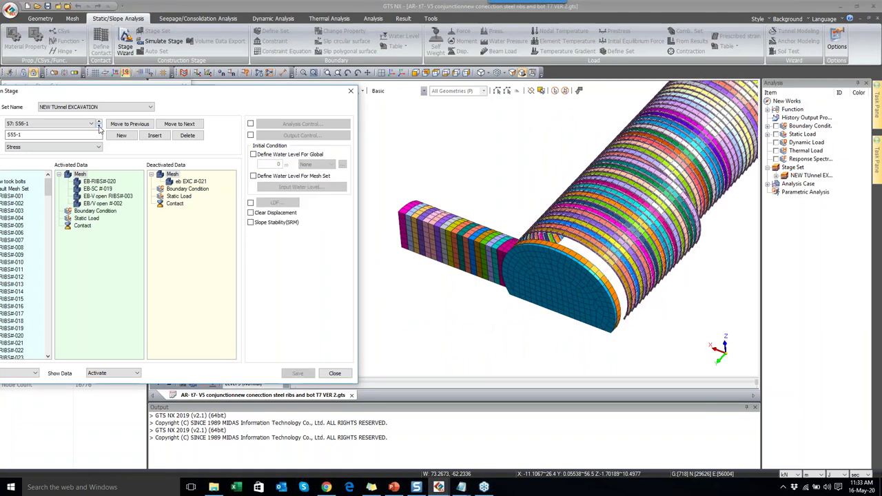
click(99, 128)
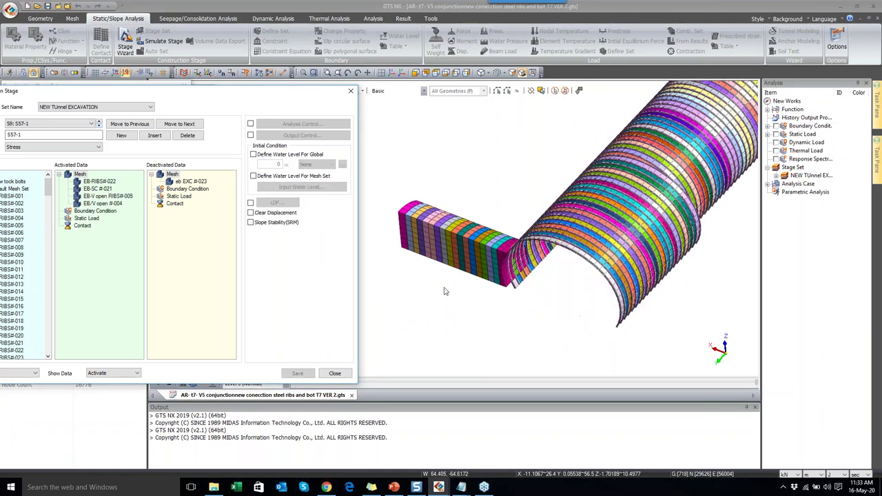
- Inspect the ribs around the side tunnel opening and advance through stages S58-1 and S59-1 to S60-1
scroll(489, 278, up, 2)
drag(488, 279, 487, 216)
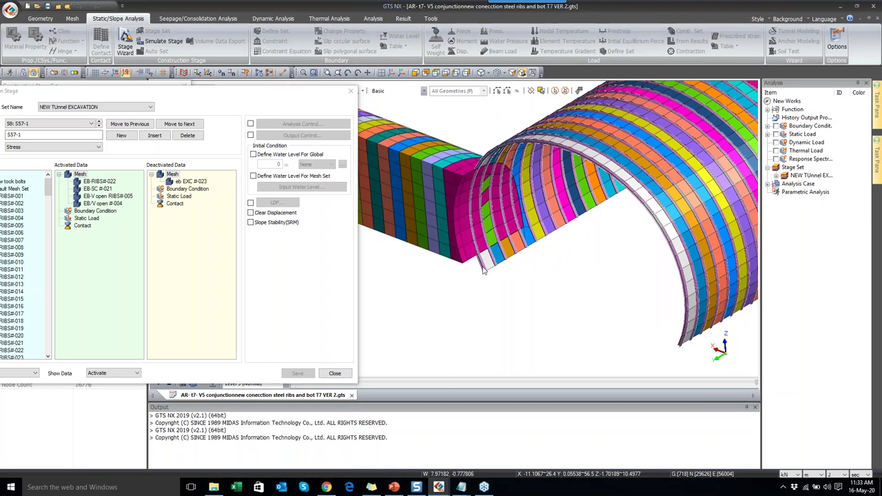
click(99, 129)
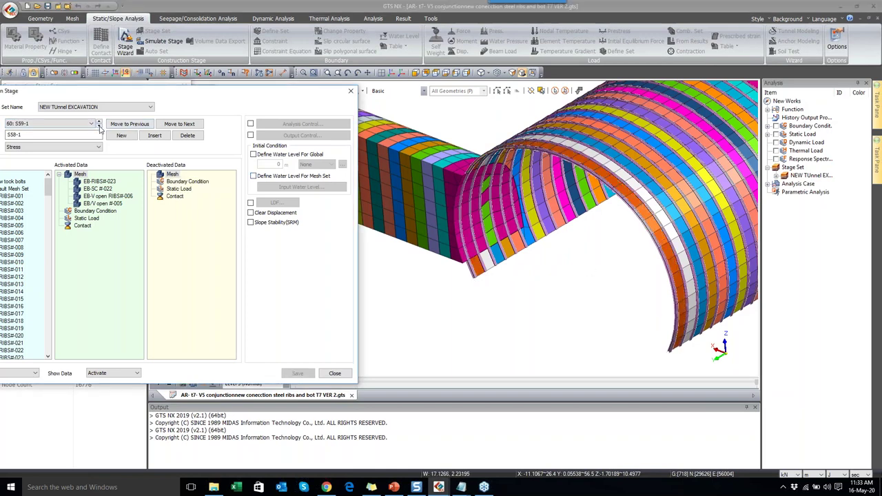
click(98, 128)
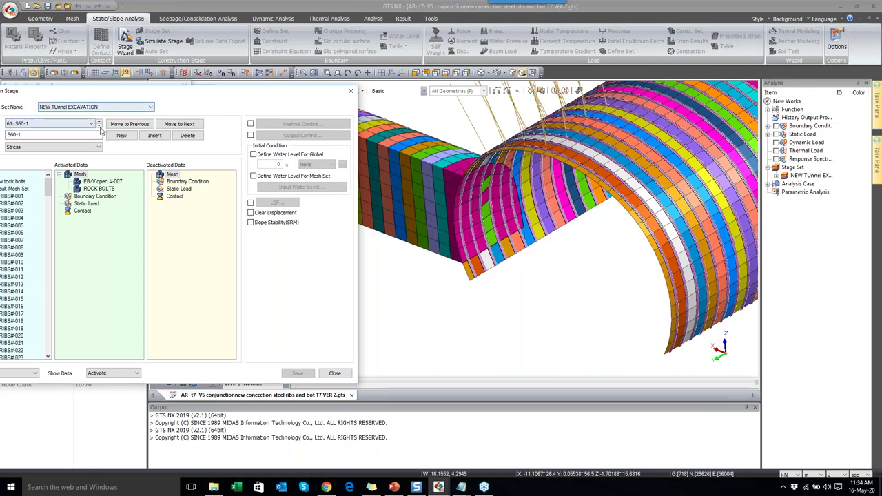
- Compare stages S59-1 and S60-1 to show the activation of the rock bolts above the junction
scroll(491, 295, down, 2)
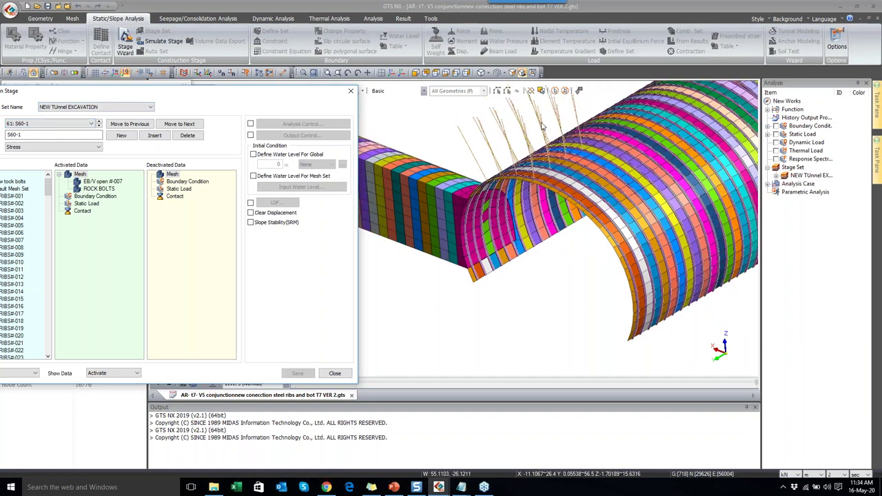
click(99, 123)
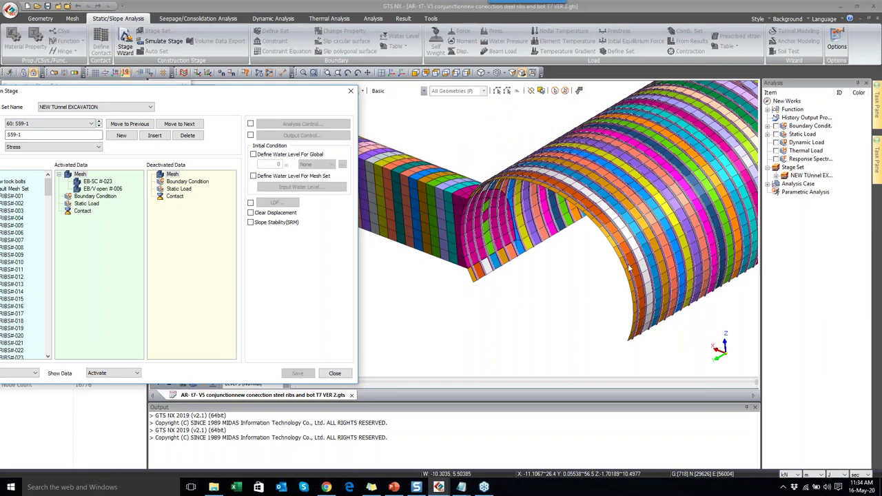
click(99, 122)
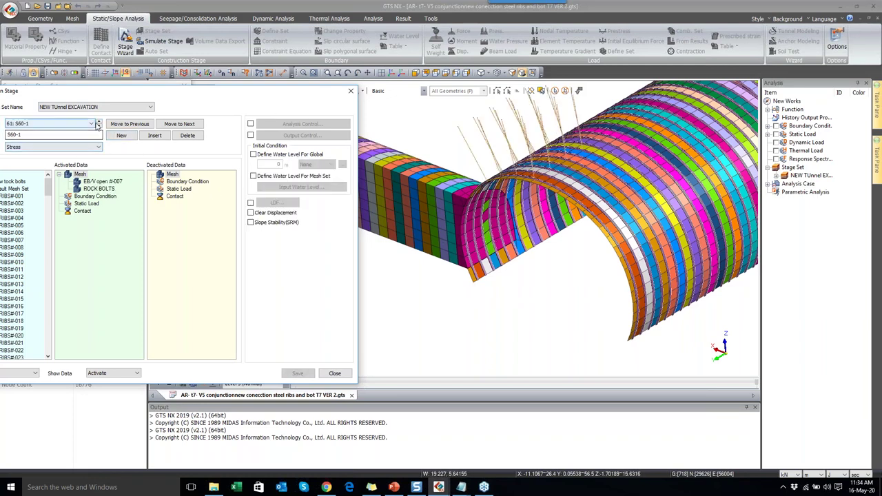
- Advance through Construction Stage-1 and Construction Stage-2 to show the opening supports' removal and the side tunnel's first excavation
click(99, 126)
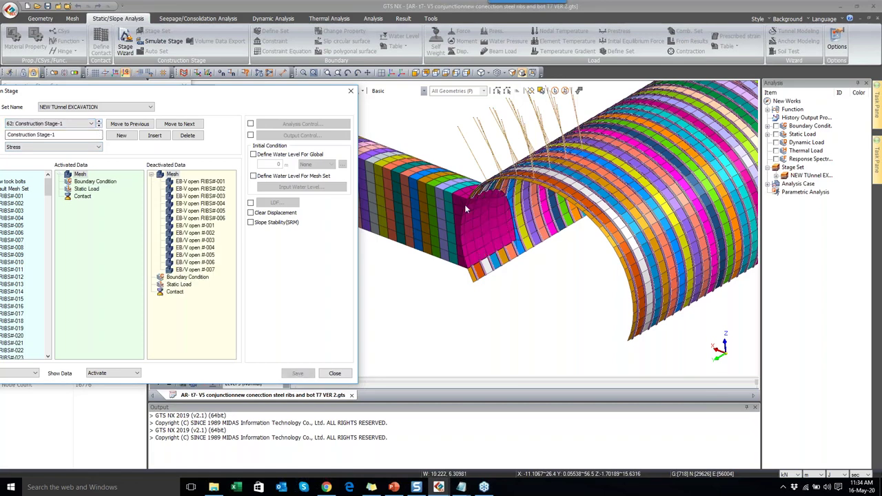
scroll(464, 204, up, 2)
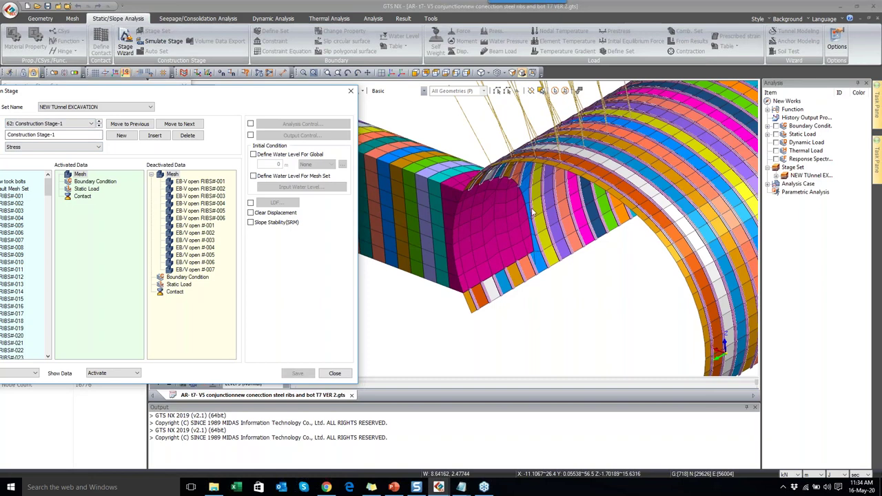
click(99, 126)
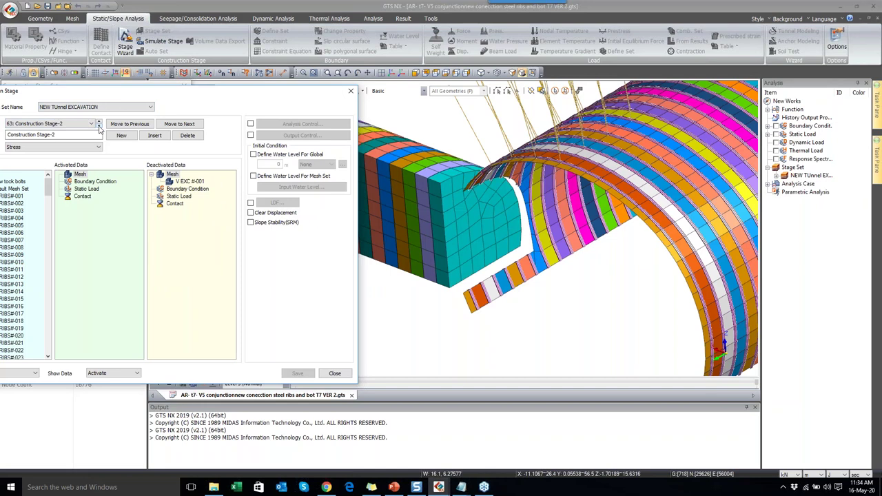
- Step the side tunnel through stages S63-1 to S65-1 and examine its first ribs and shotcrete ring
click(100, 127)
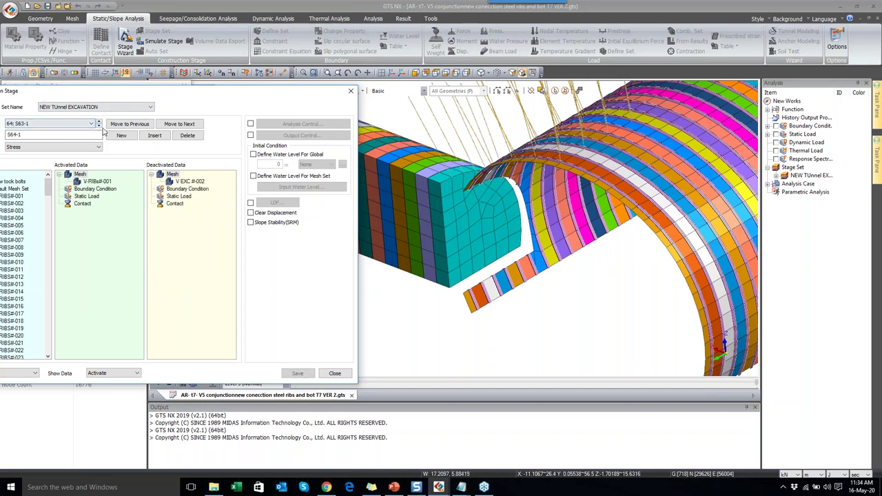
click(99, 127)
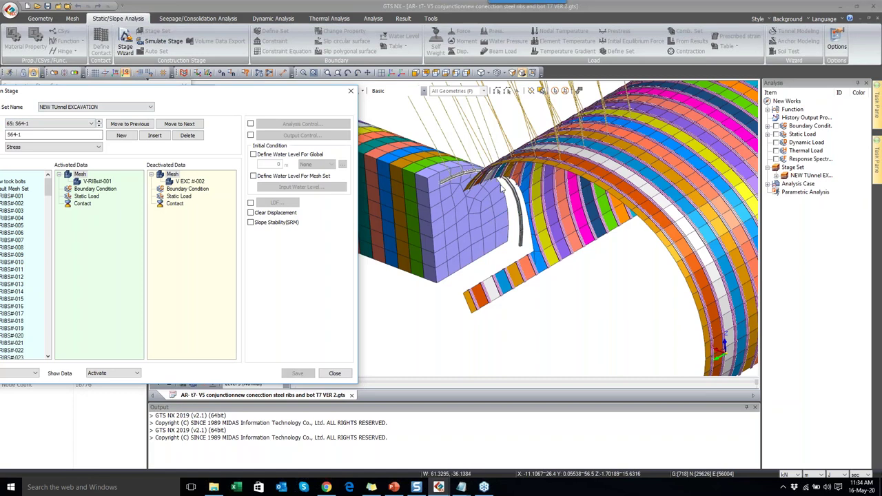
click(100, 124)
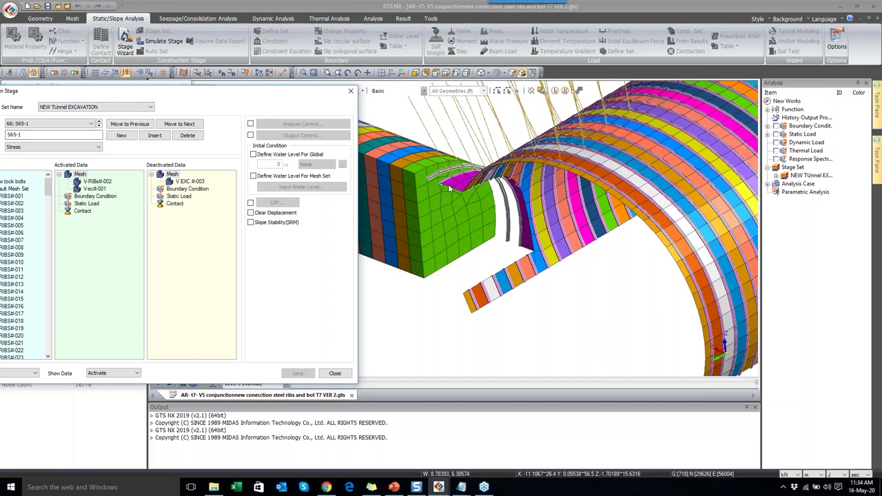
scroll(462, 183, up, 3)
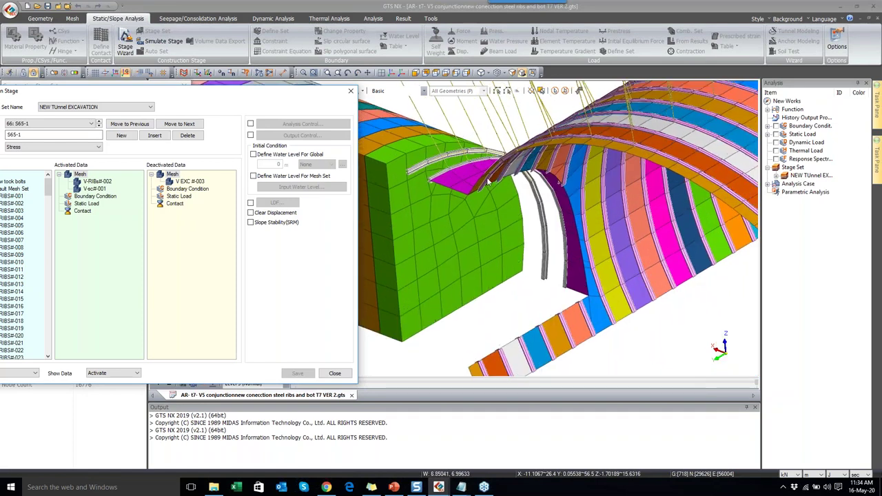
scroll(475, 184, down, 2)
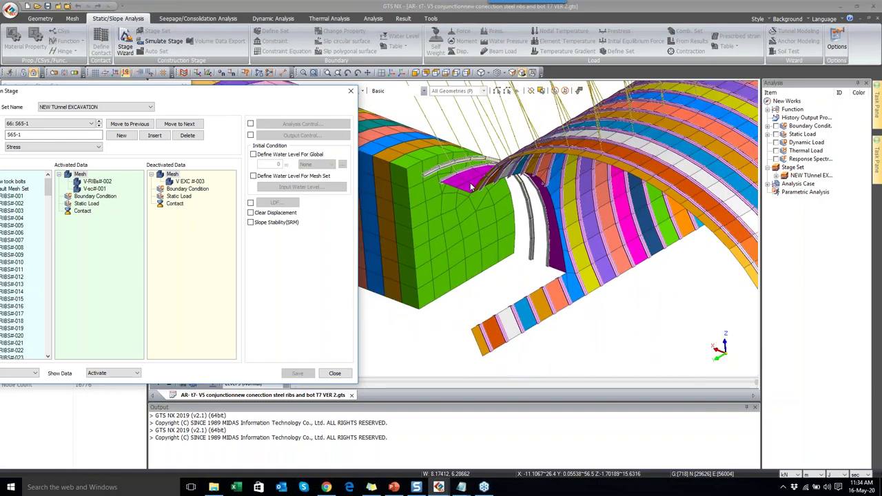
- Advance the side tunnel from stage S66-1 to S69-1 and inspect its lining where it meets the enlarged section
click(99, 124)
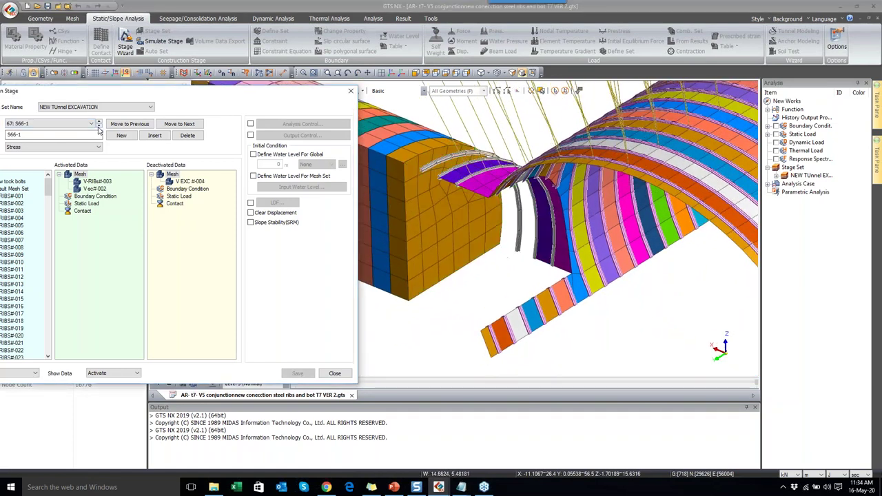
click(98, 127)
click(98, 126)
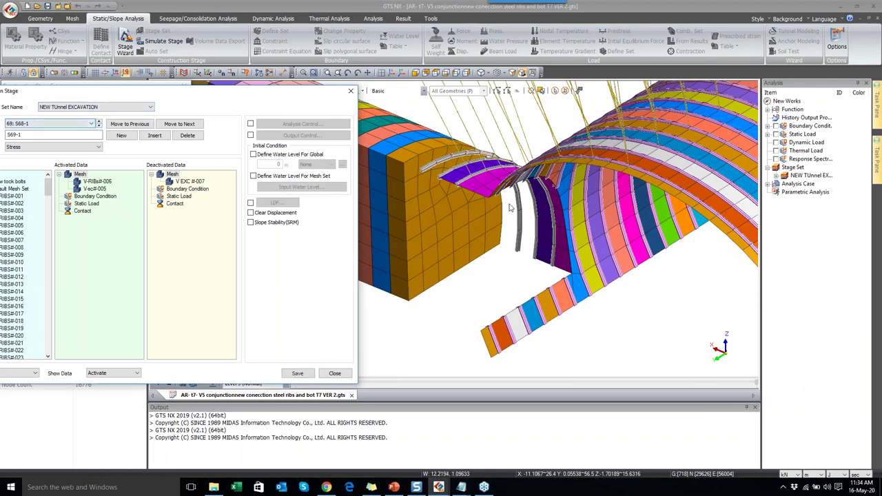
scroll(612, 221, down, 3)
scroll(482, 182, up, 3)
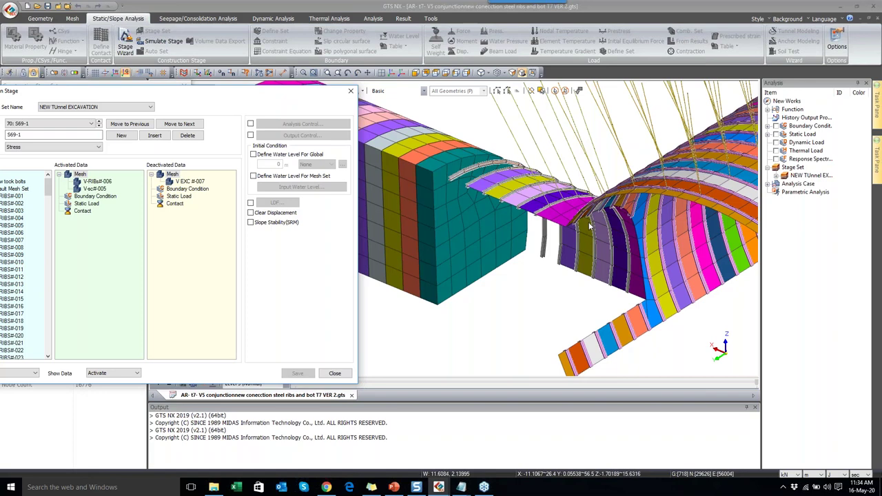
drag(464, 288, 515, 215)
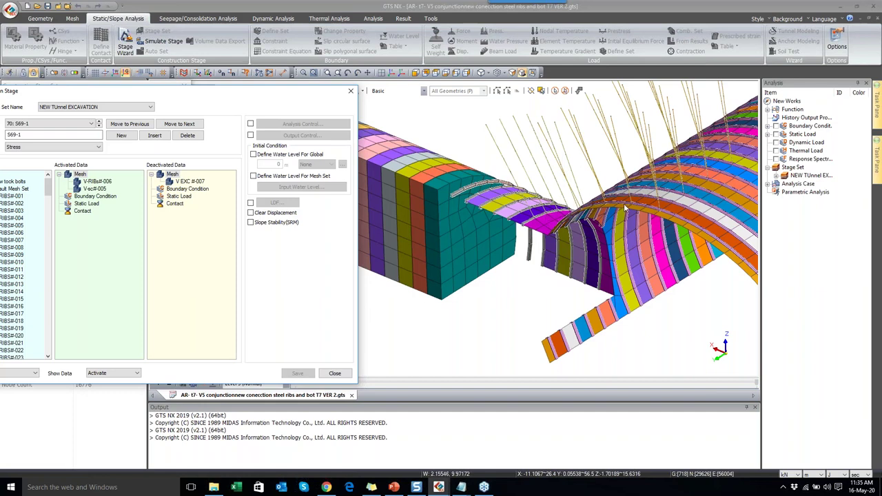
- Advance the side tunnel to stage S70-1 and return to Construction Stage-1 to show the junction before the side tunnel excavation
click(98, 129)
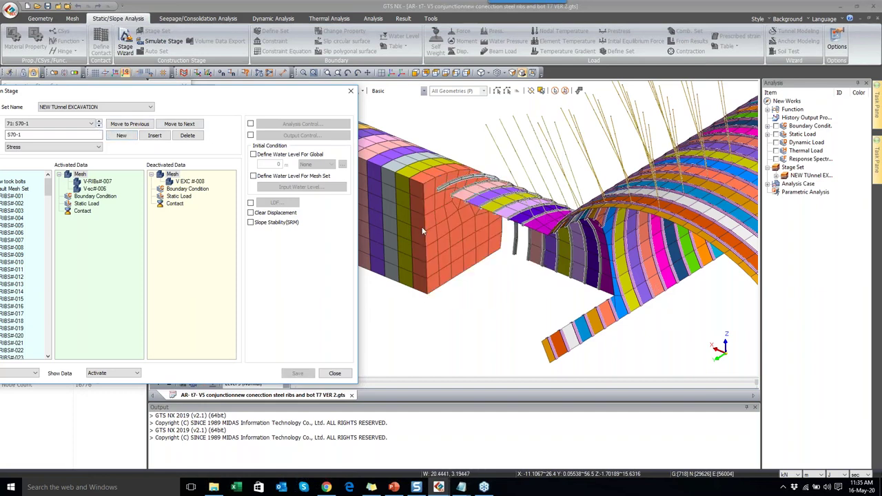
scroll(575, 237, up, 4)
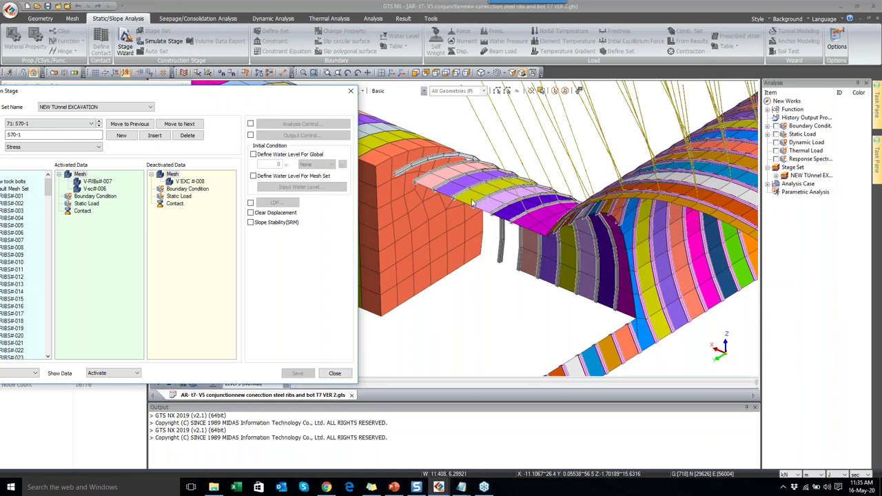
click(99, 123)
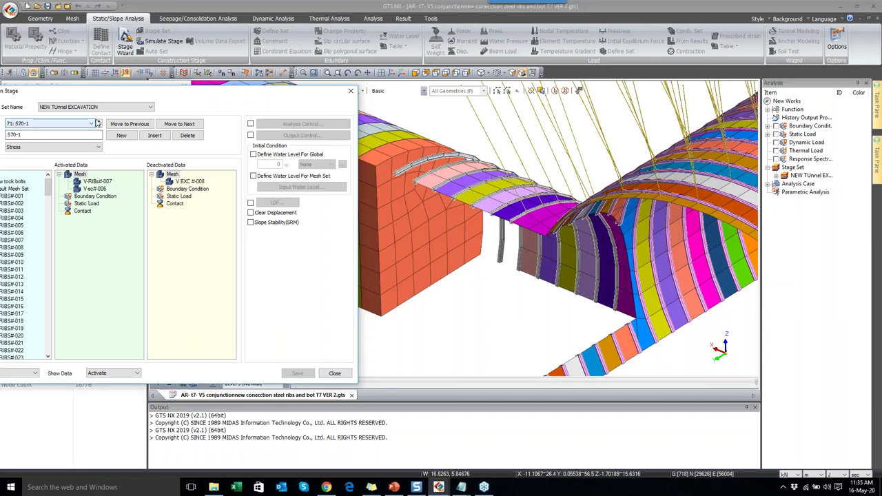
click(99, 122)
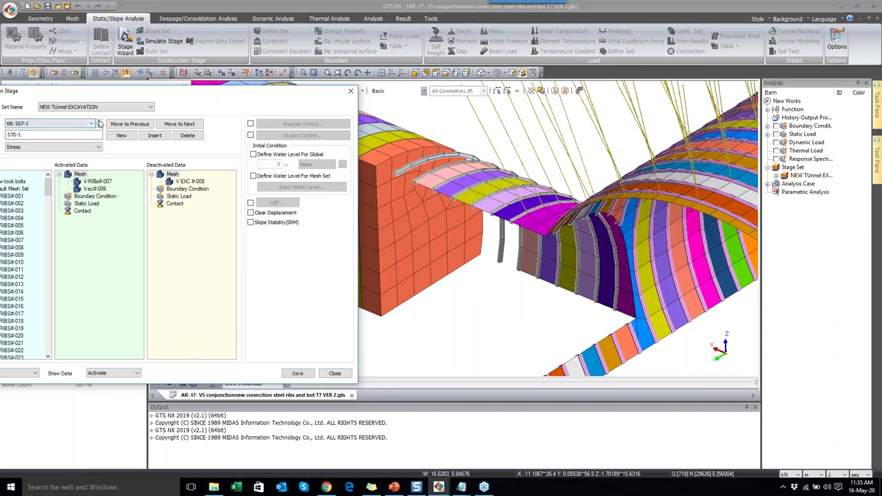
click(98, 122)
click(96, 124)
click(99, 124)
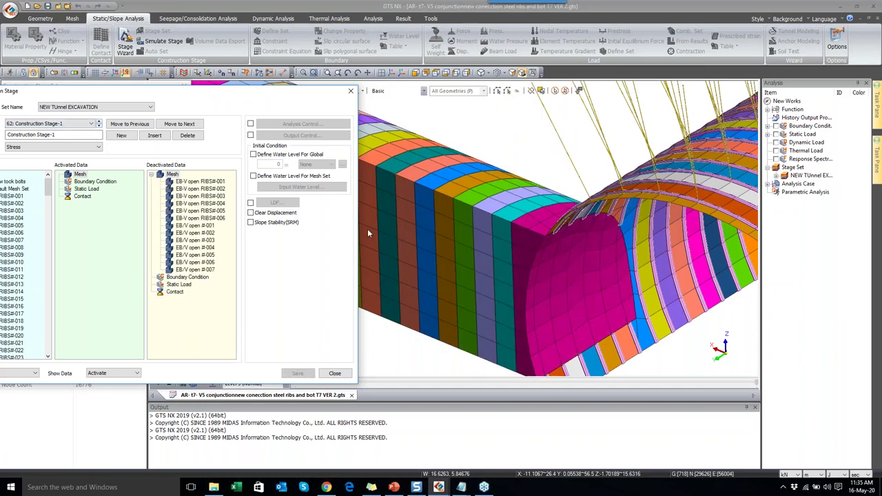
- Replay the side tunnel's excavation and support from Construction Stage-2 to stage S71-1
click(99, 126)
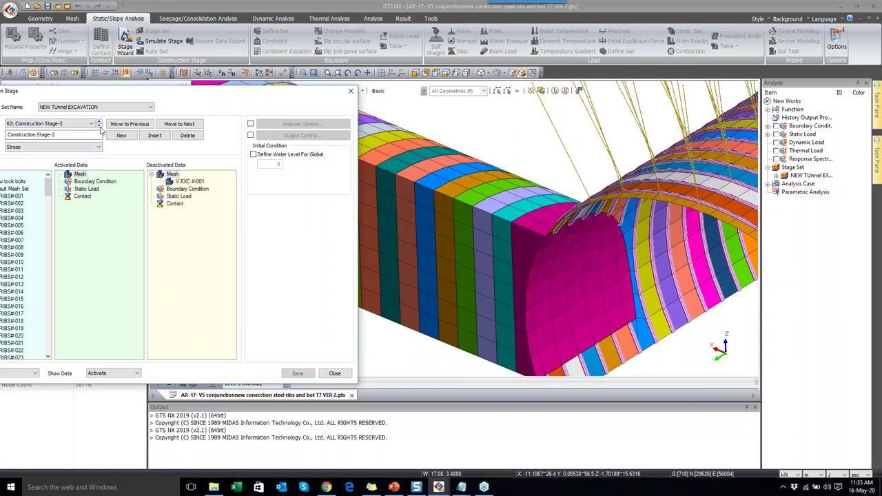
click(99, 126)
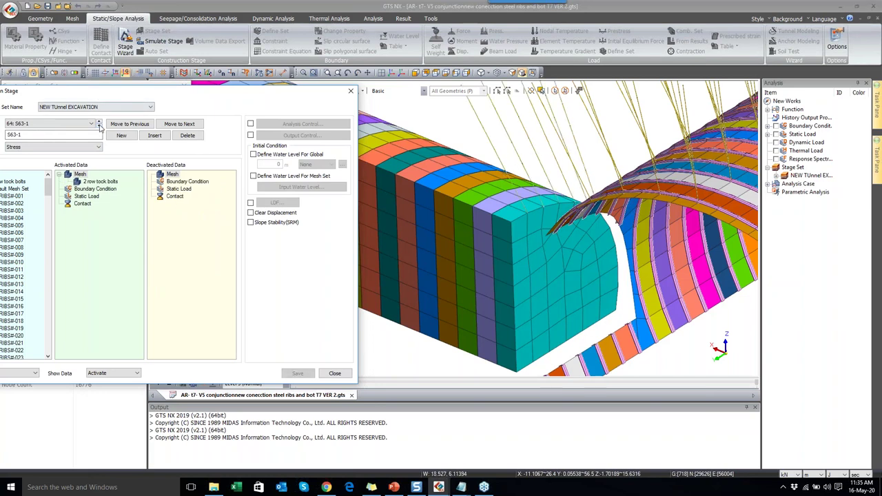
click(99, 127)
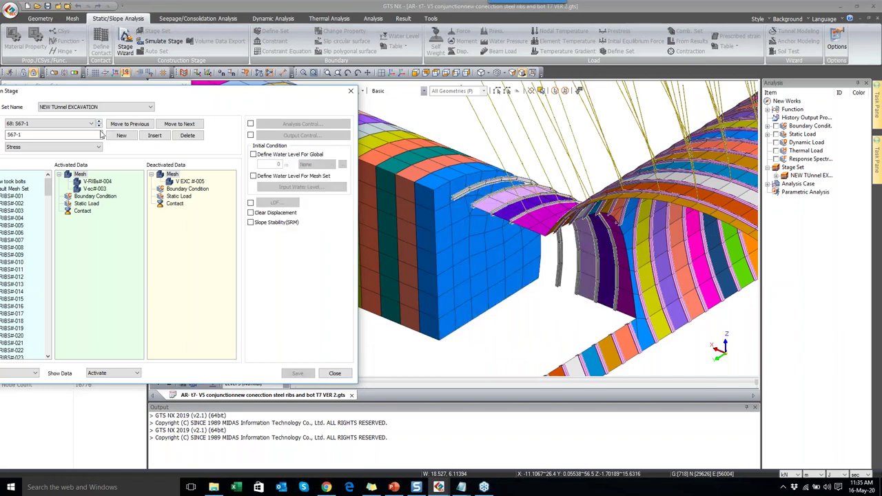
click(99, 129)
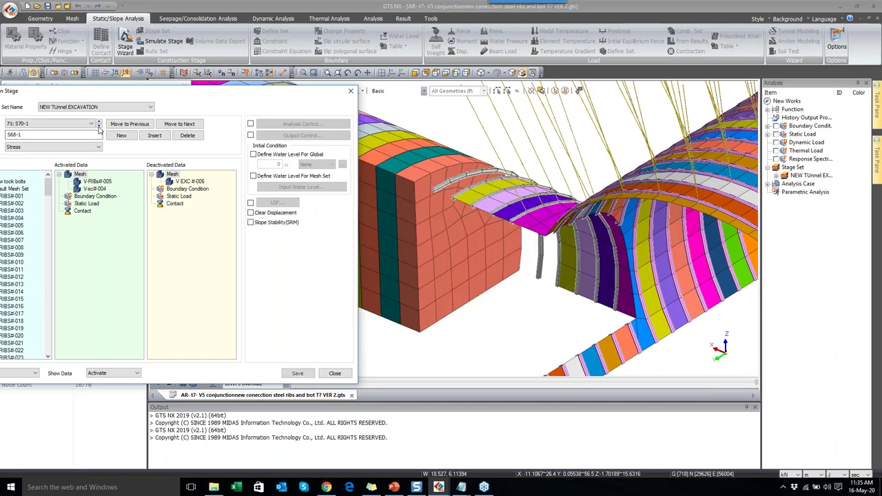
scroll(667, 244, down, 3)
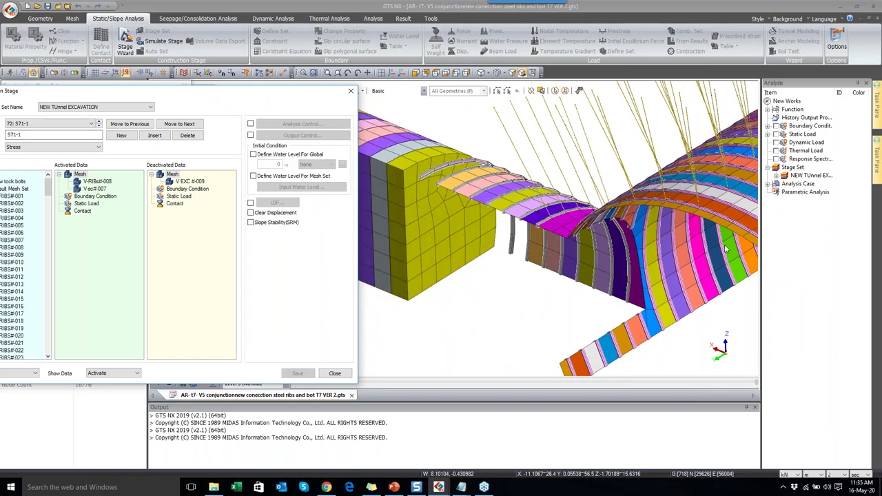
scroll(661, 253, up, 3)
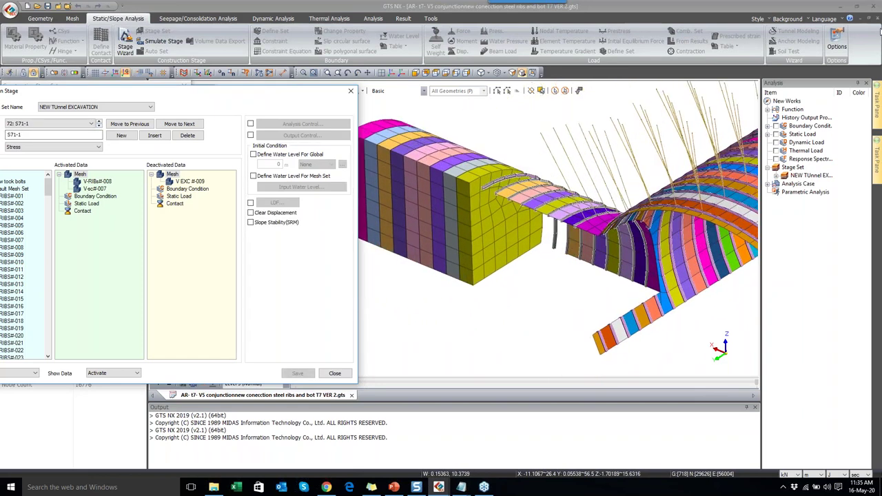
- Advance the side tunnel from stage S72-1 to the last stage, S83, to show its remaining excavation and complete lining
click(99, 128)
click(98, 128)
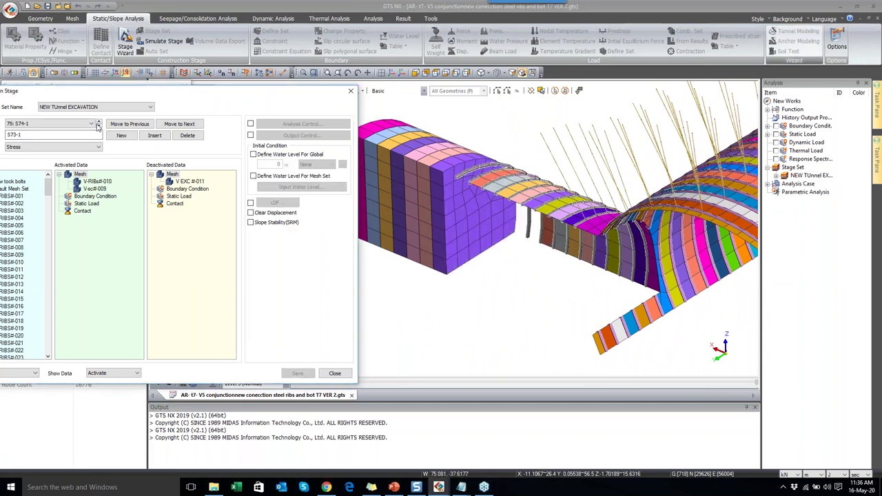
click(98, 128)
click(98, 128)
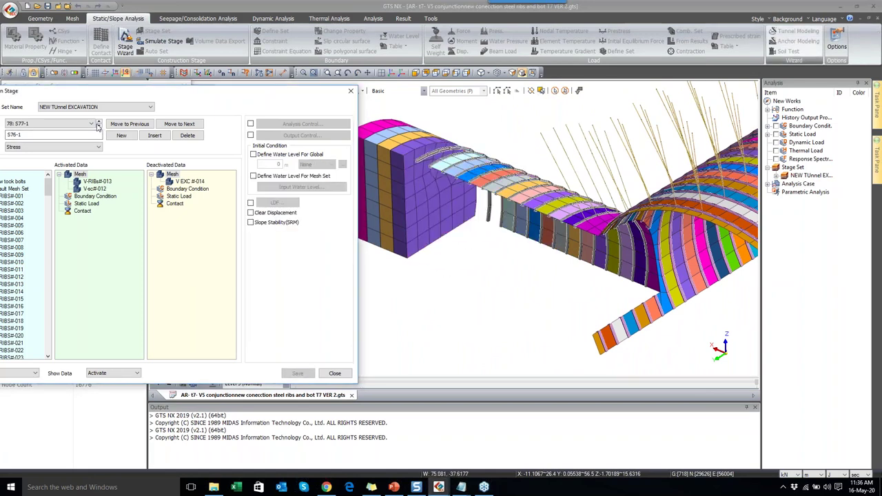
click(99, 127)
click(98, 127)
click(99, 128)
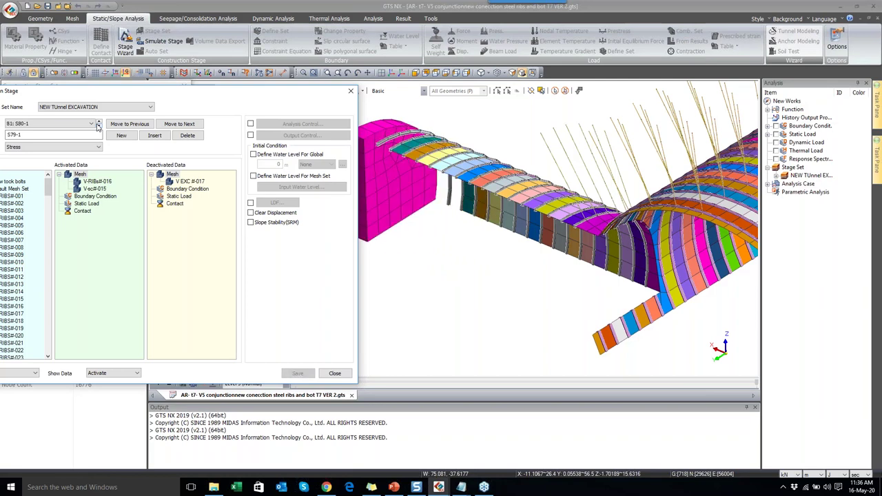
scroll(466, 179, down, 2)
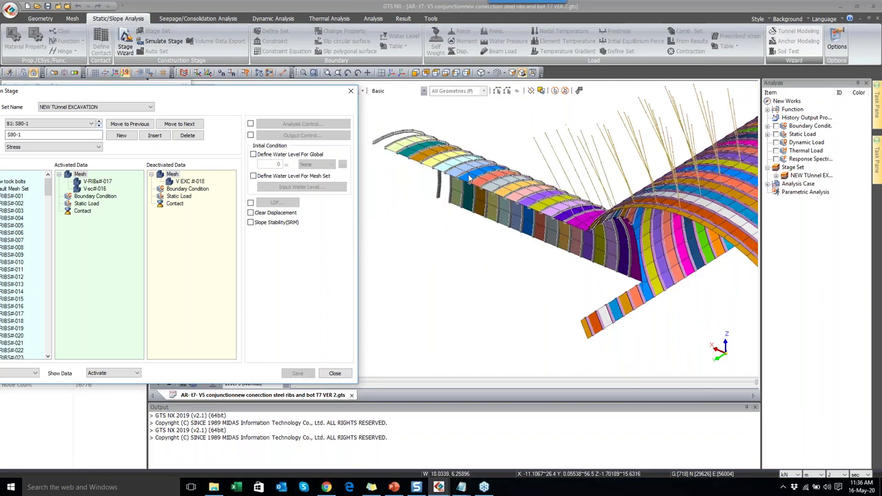
click(99, 127)
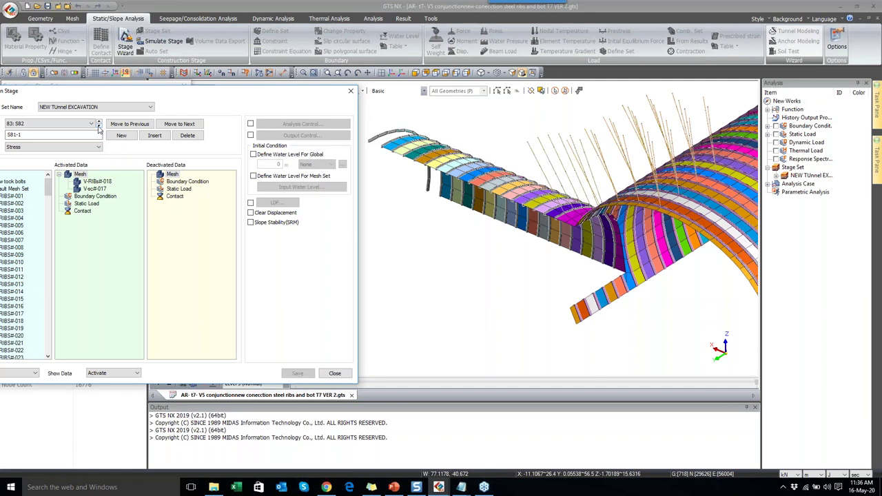
click(99, 128)
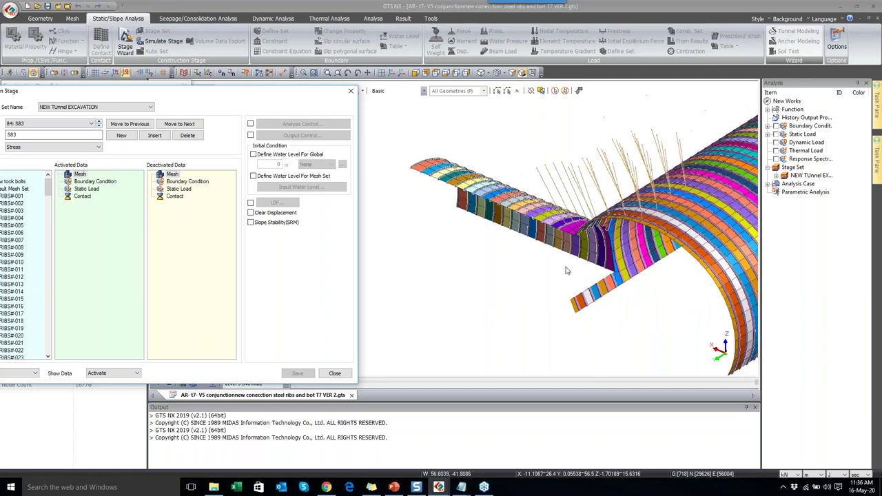
- Examine the completed lining in isometric view where the main tunnel meets the enlarged section, and close the construction stage definition
click(391, 73)
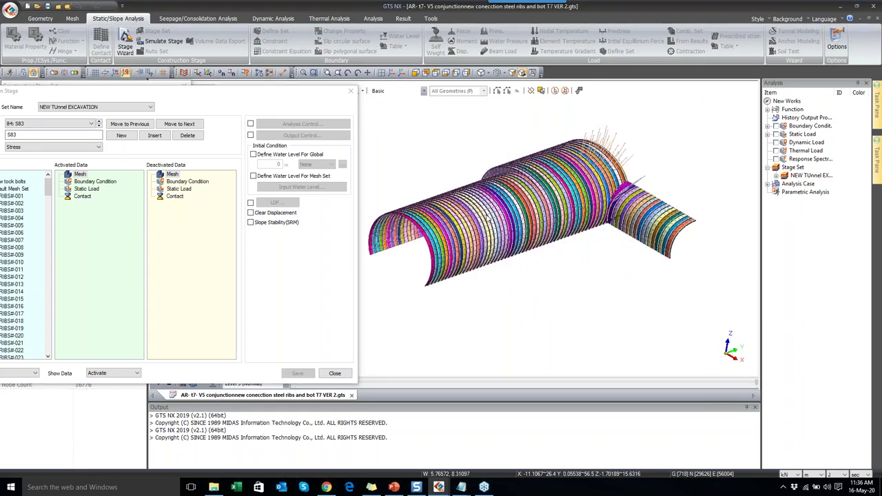
scroll(417, 248, up, 3)
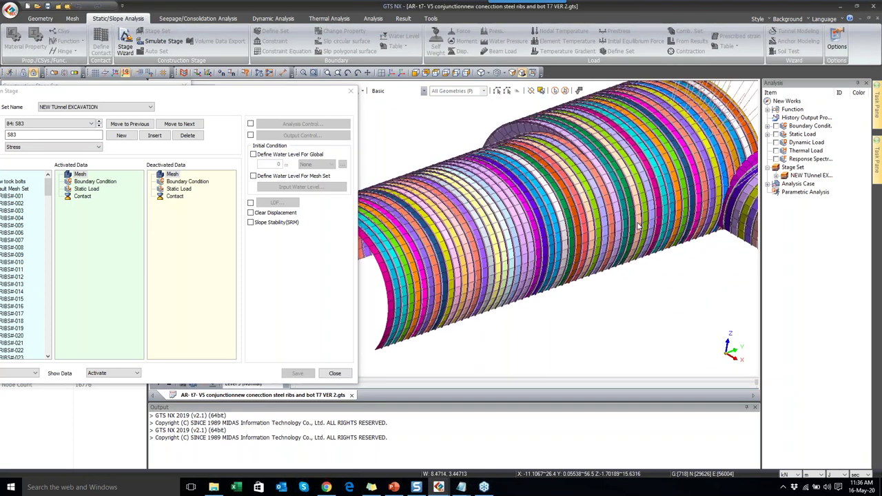
scroll(639, 224, down, 1)
scroll(639, 225, down, 2)
scroll(692, 138, up, 2)
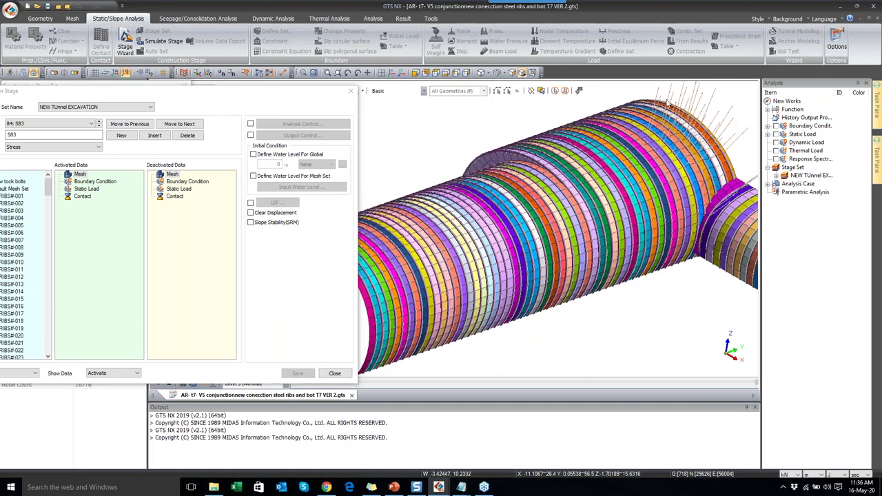
scroll(607, 183, down, 2)
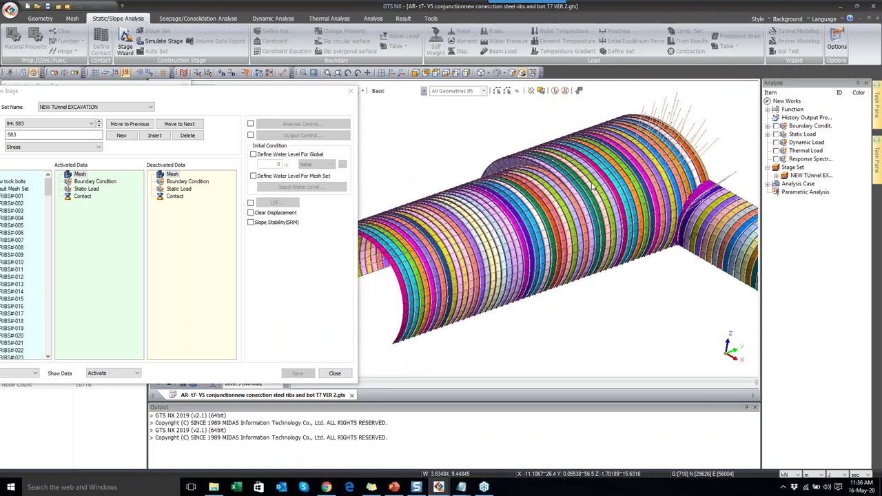
mouse_move(615, 181)
mouse_down()
mouse_move(555, 179)
mouse_move(620, 183)
mouse_up()
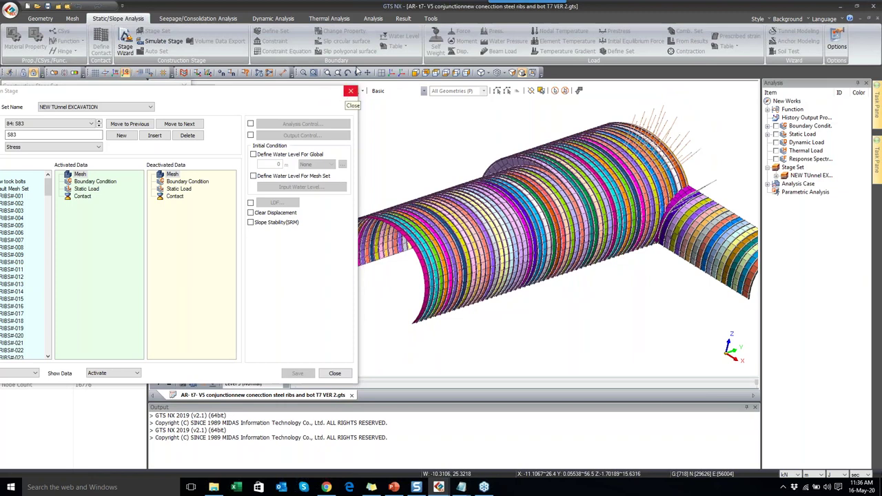
scroll(538, 164, up, 1)
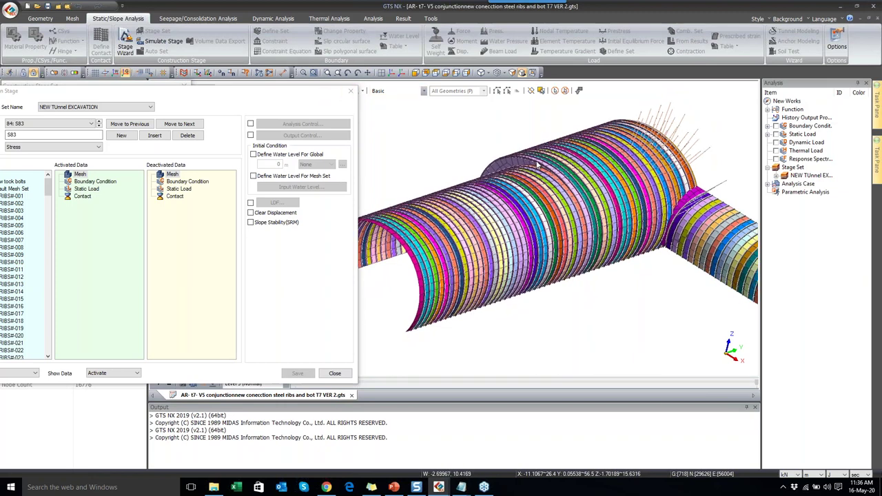
scroll(523, 168, up, 5)
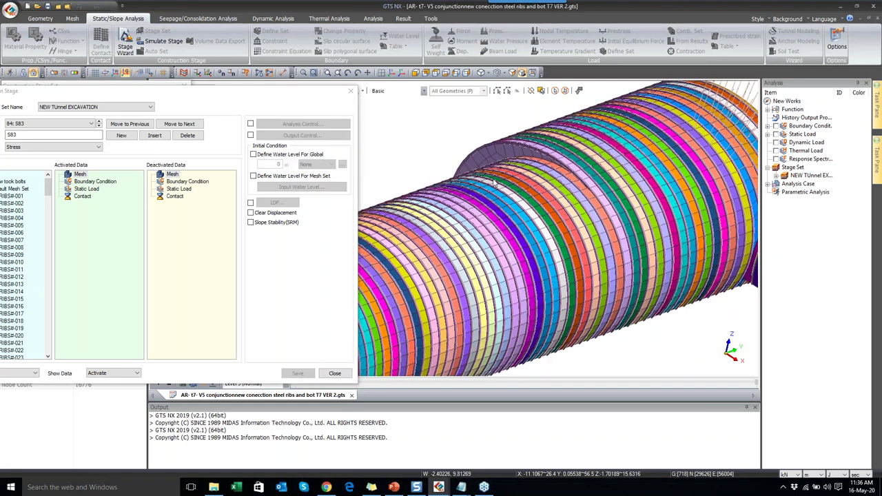
drag(493, 182, 496, 175)
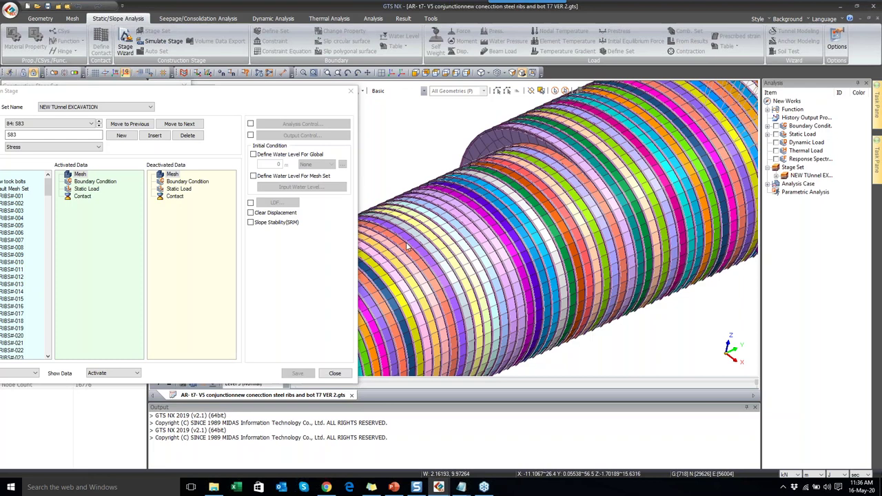
click(350, 97)
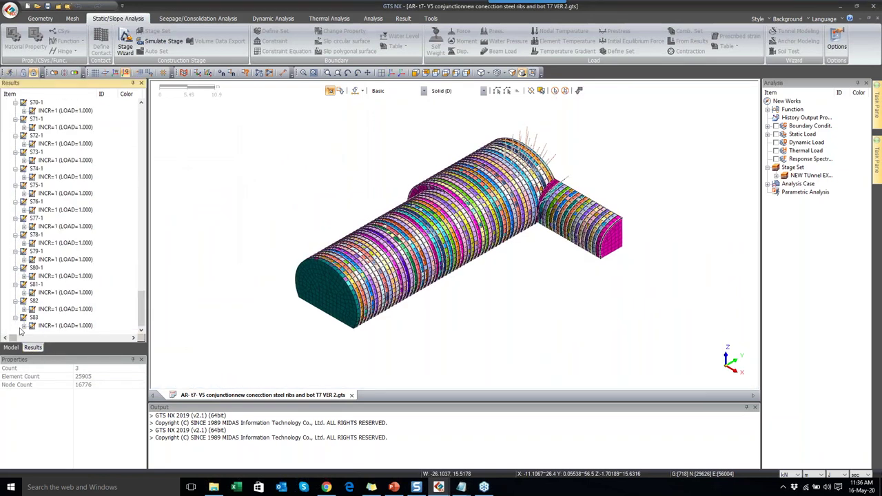
- Display the total translation contour from the displacement results of stage S83
click(11, 348)
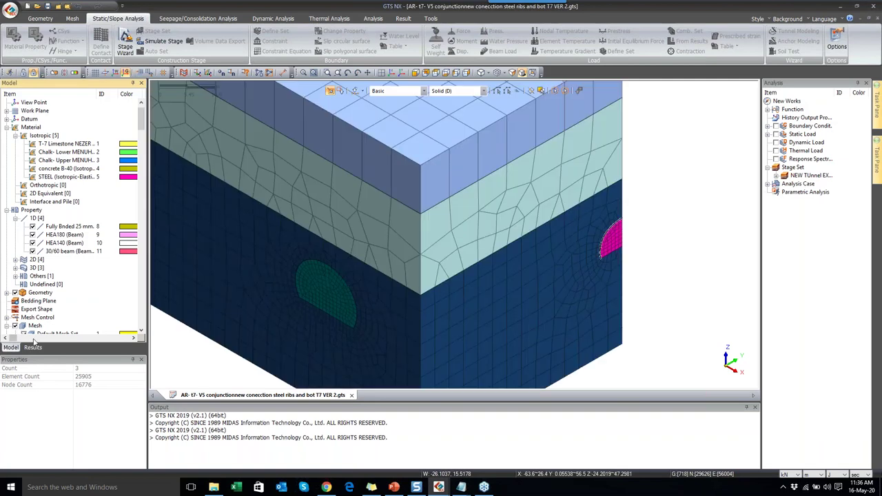
click(32, 348)
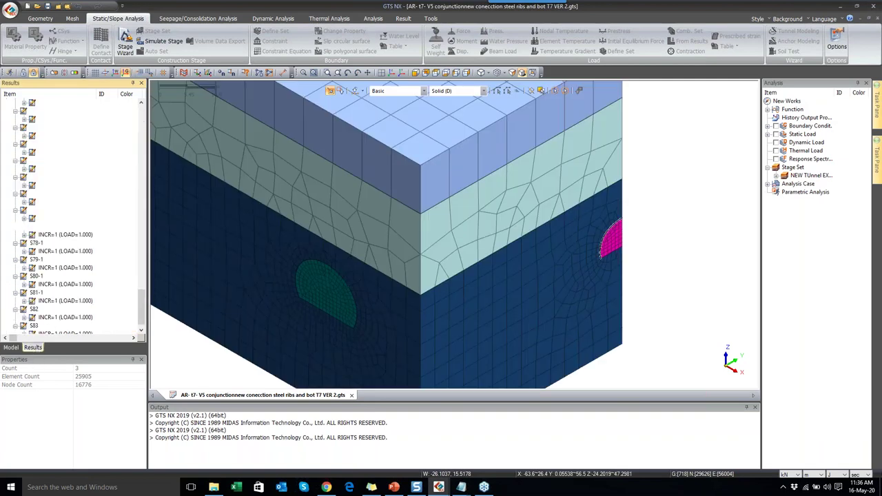
scroll(48, 332, down, 1)
click(25, 326)
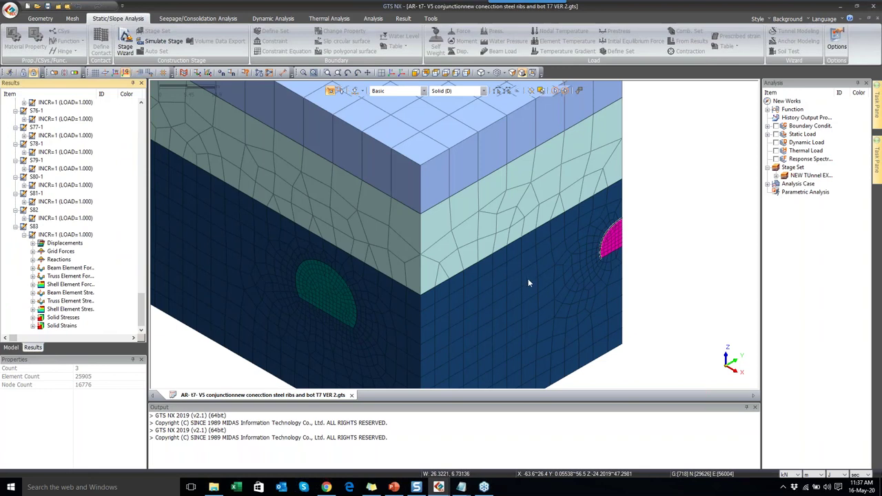
scroll(527, 279, down, 3)
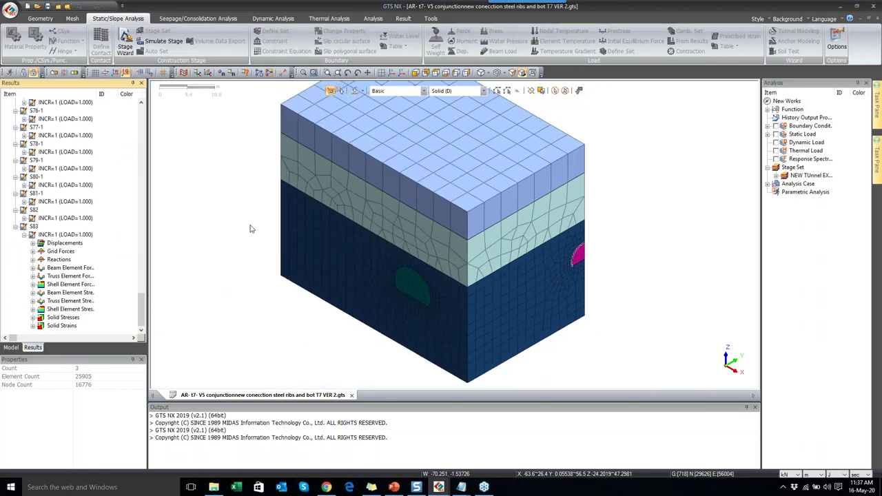
click(32, 243)
click(56, 245)
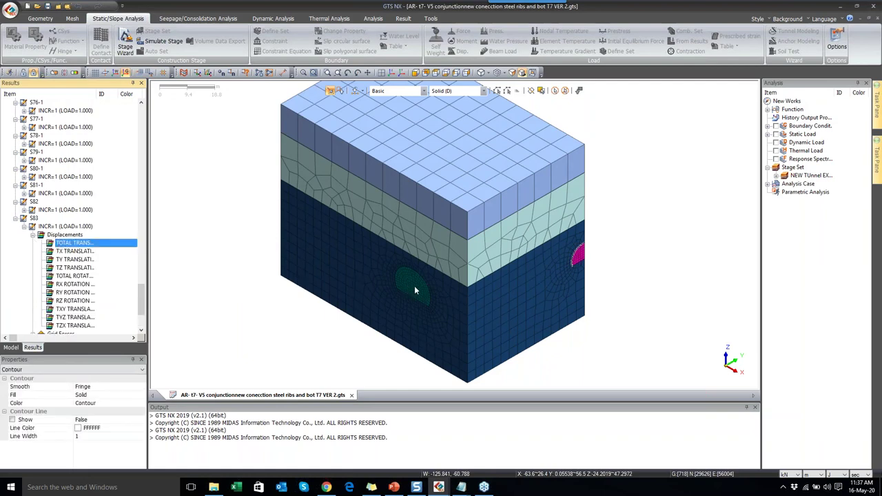
- Change the length unit of the displacement results to mm
scroll(467, 285, up, 5)
scroll(454, 278, down, 1)
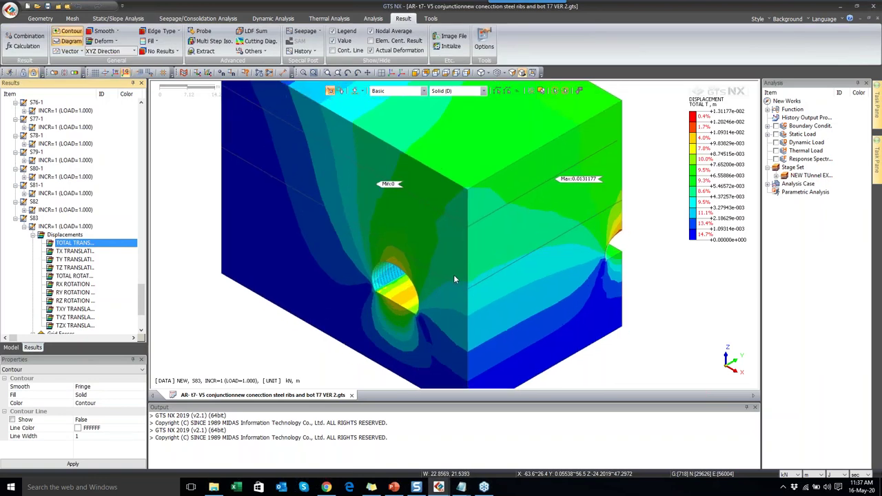
scroll(454, 279, down, 1)
click(813, 474)
click(813, 451)
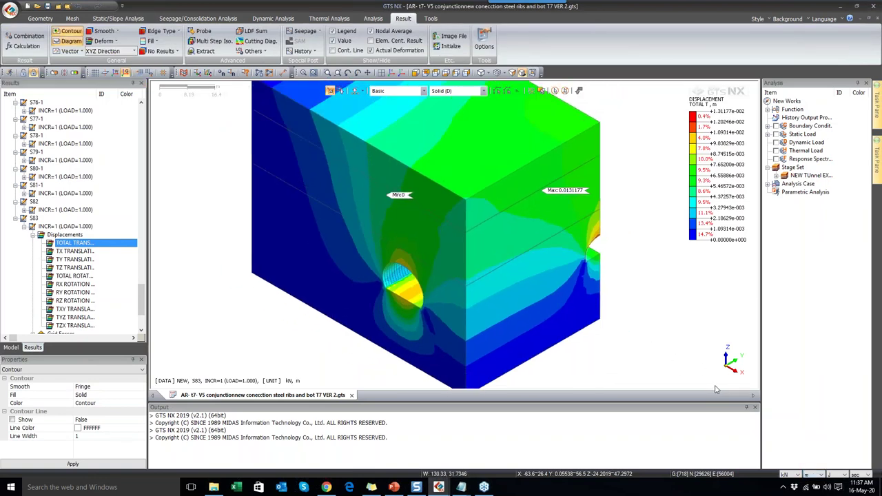
click(813, 474)
click(813, 437)
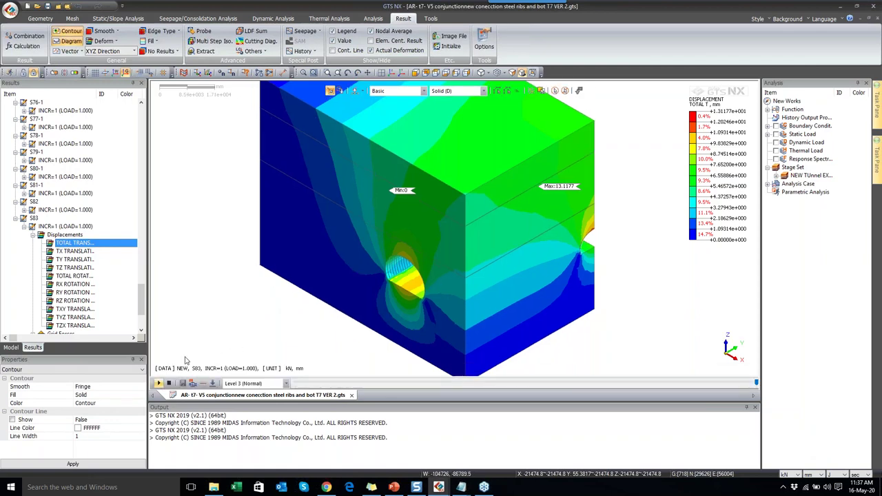
- Cut the displacement model open along the main tunnel with a clipping plane in the X direction
click(53, 72)
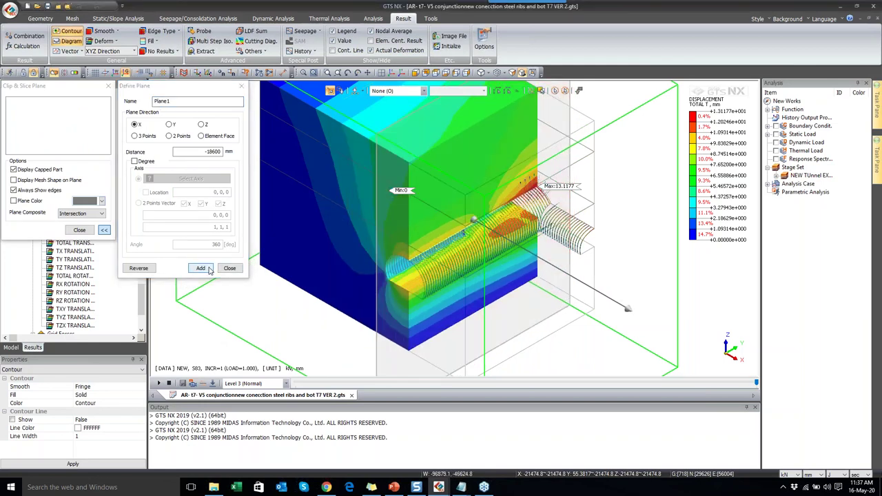
click(201, 268)
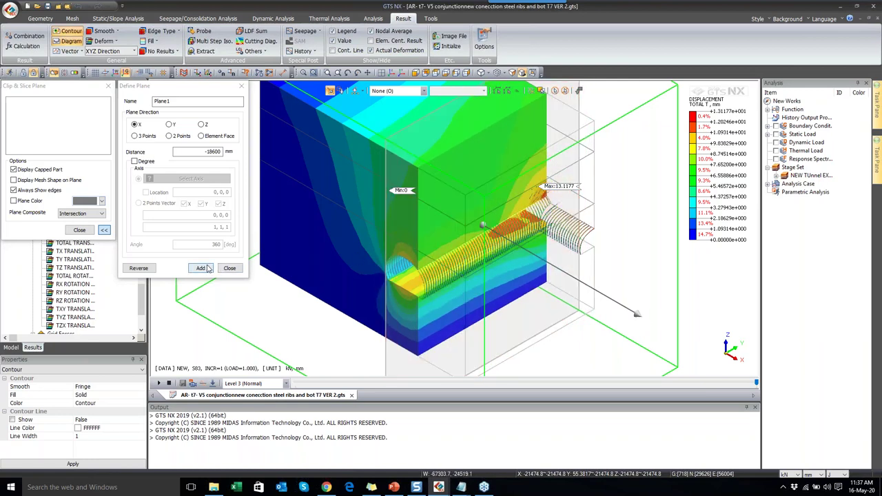
click(229, 268)
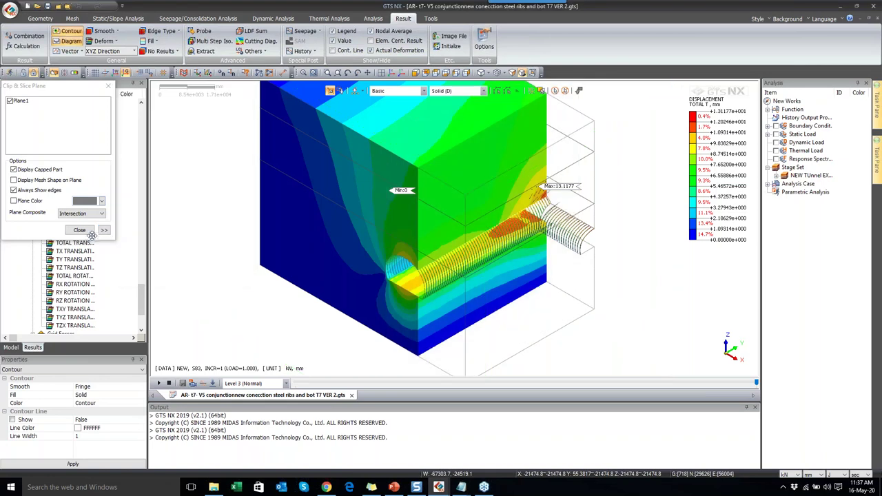
- Add a second, reversed clipping plane in the Y direction through the side tunnel at a distance of 28277.7 mm
click(104, 232)
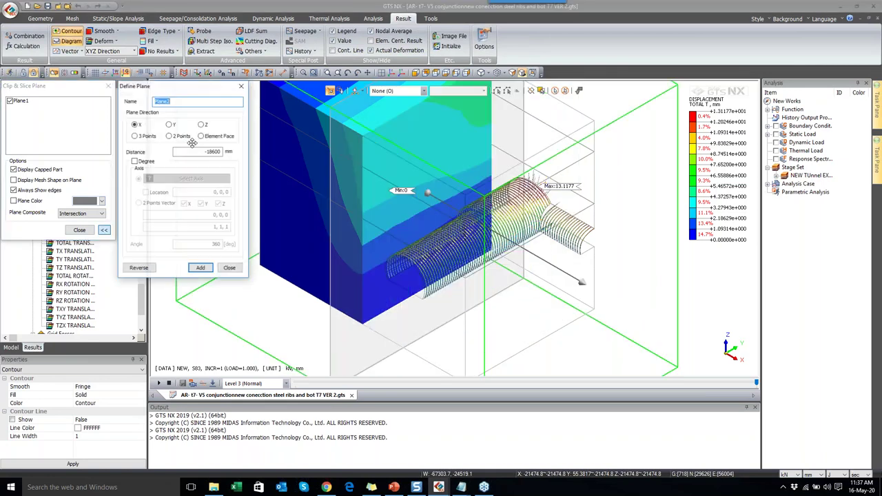
click(169, 124)
click(139, 268)
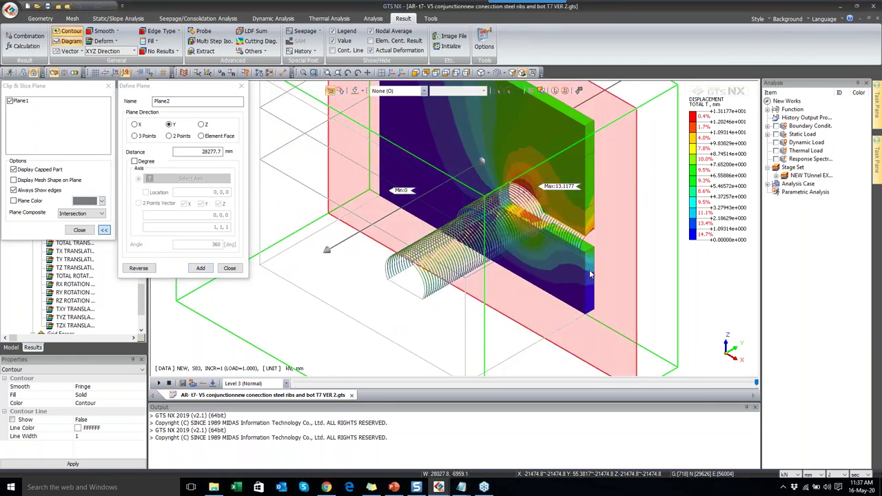
click(200, 268)
click(230, 269)
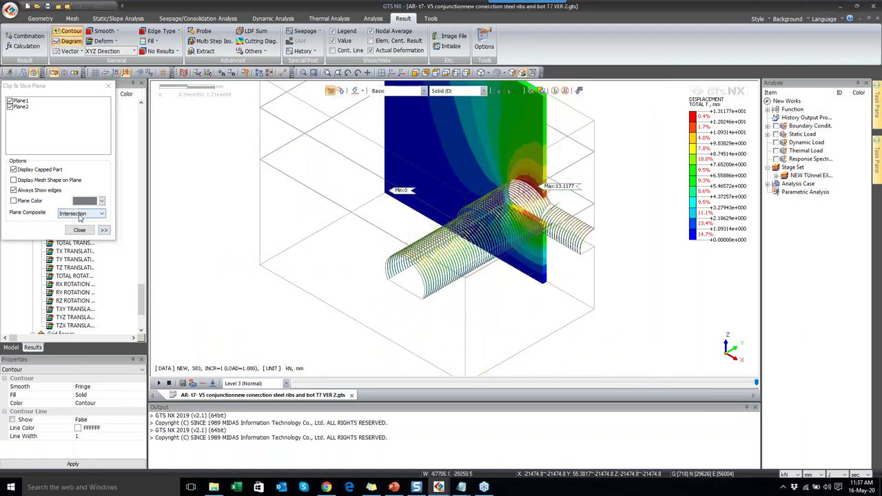
- Combine the two clipping planes as a union and finish the clip definition
click(80, 214)
click(79, 230)
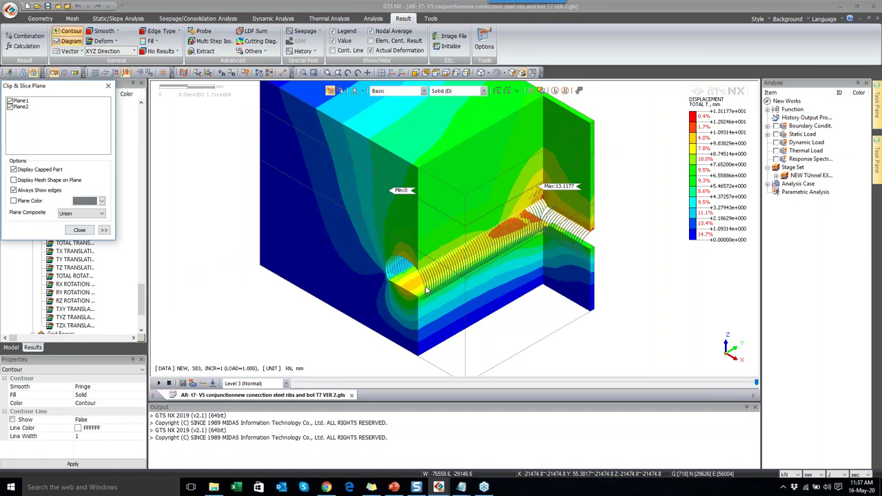
click(79, 229)
- Show the cut-open junction in perspective and animate its total displacement through the construction stages
drag(476, 264, 578, 204)
scroll(462, 256, up, 2)
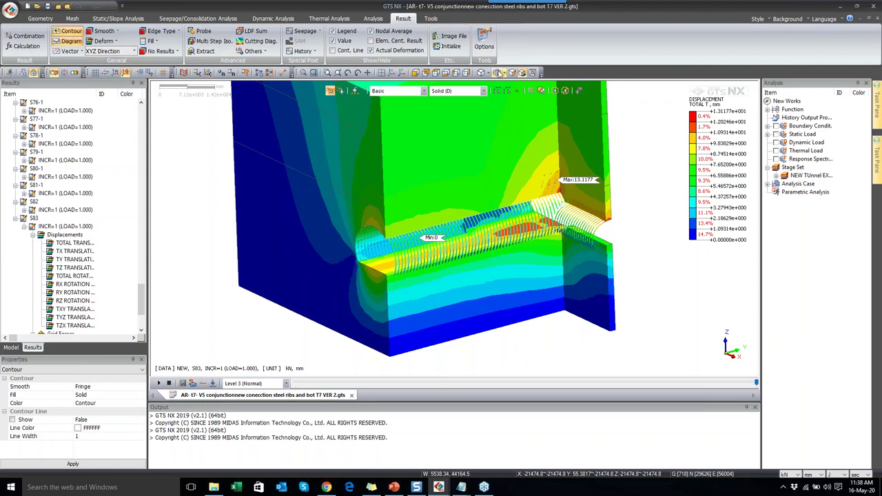
click(512, 73)
drag(471, 155, 530, 227)
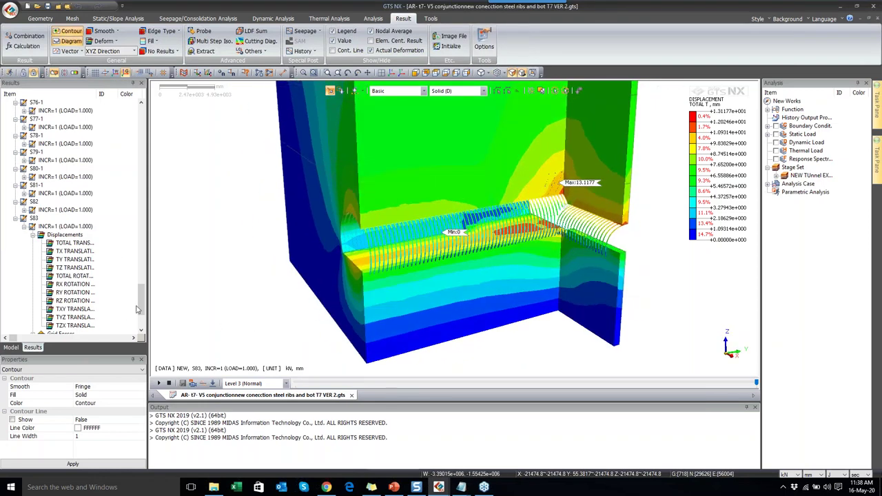
click(159, 383)
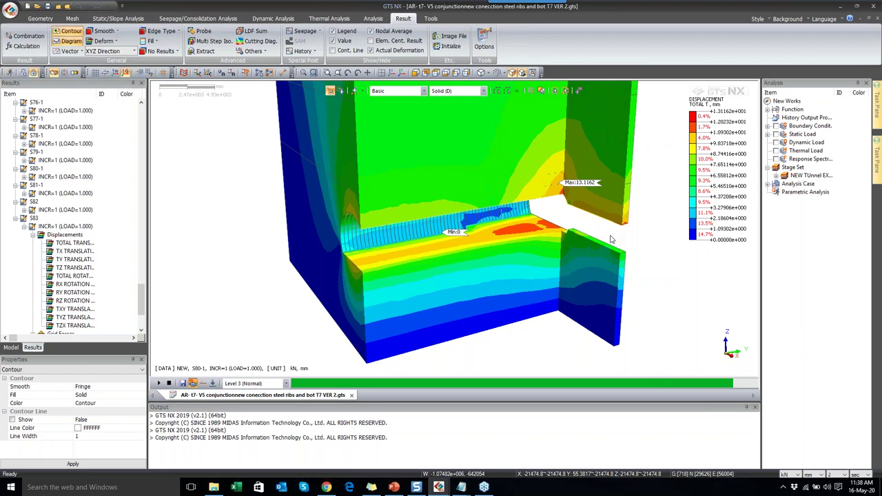
scroll(464, 264, up, 3)
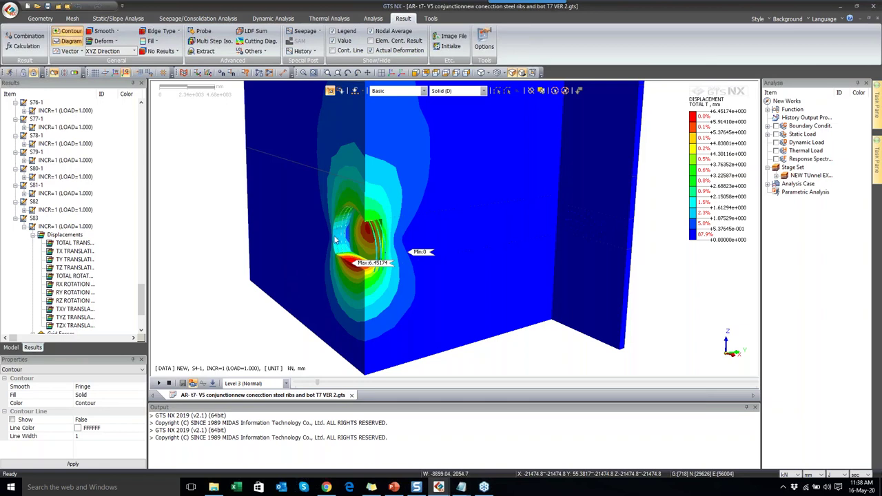
- Turn off the clipping and display the S-MAX SHEAR contour from the solid stresses of stage S83
click(54, 73)
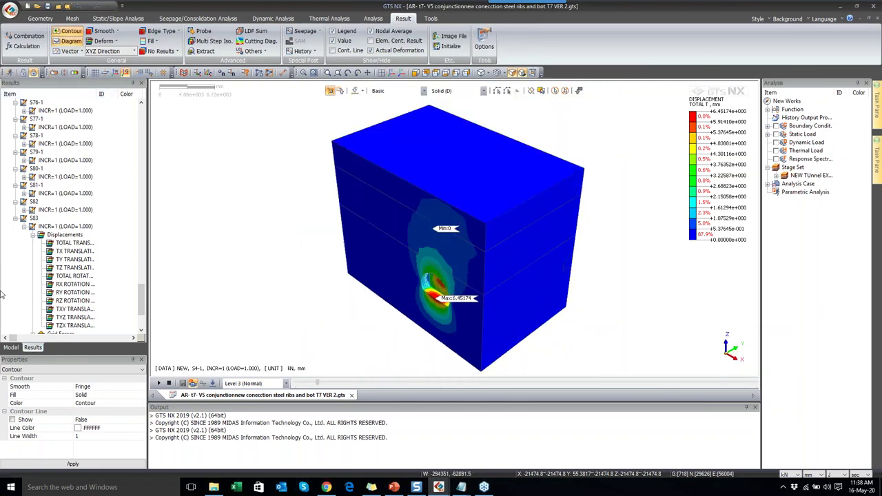
scroll(46, 317, down, 3)
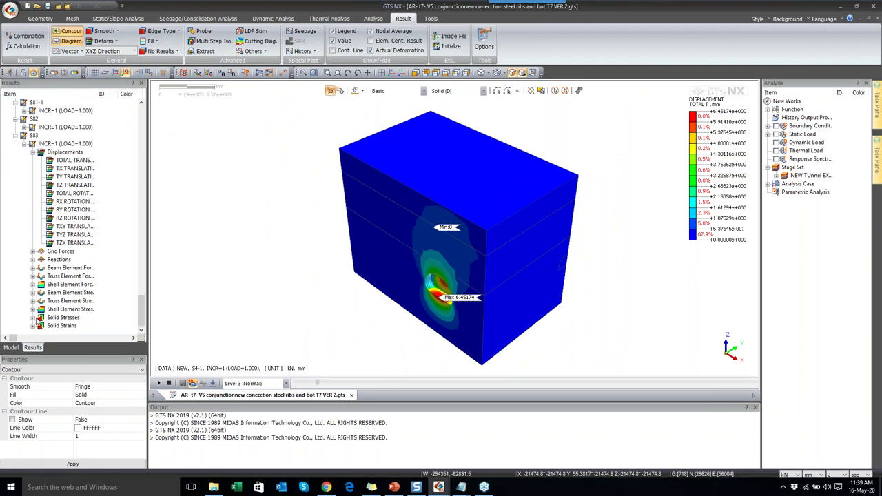
click(33, 317)
click(73, 226)
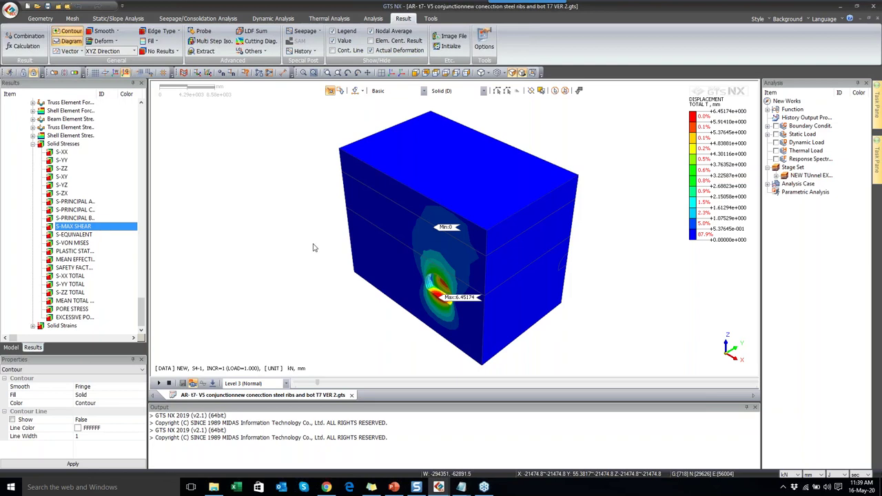
- Clip the model again, animate the maximum shear stress through the stages, and set the length unit to m
click(54, 73)
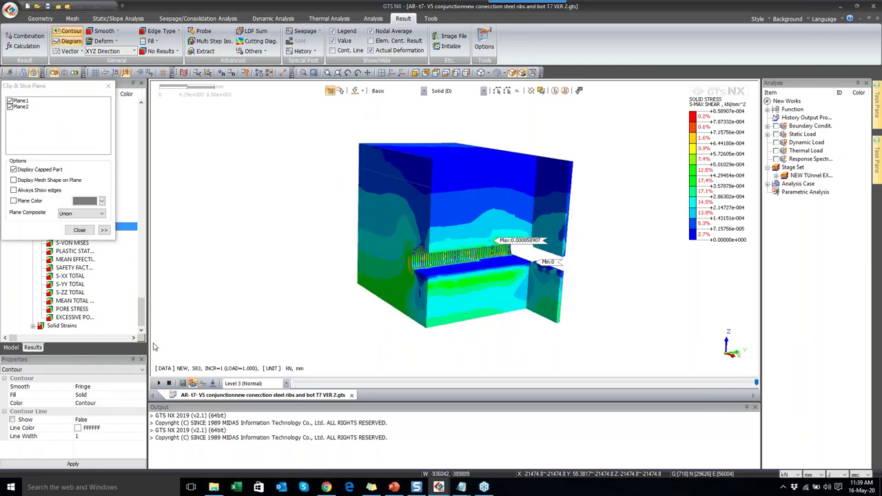
click(158, 383)
scroll(465, 255, up, 5)
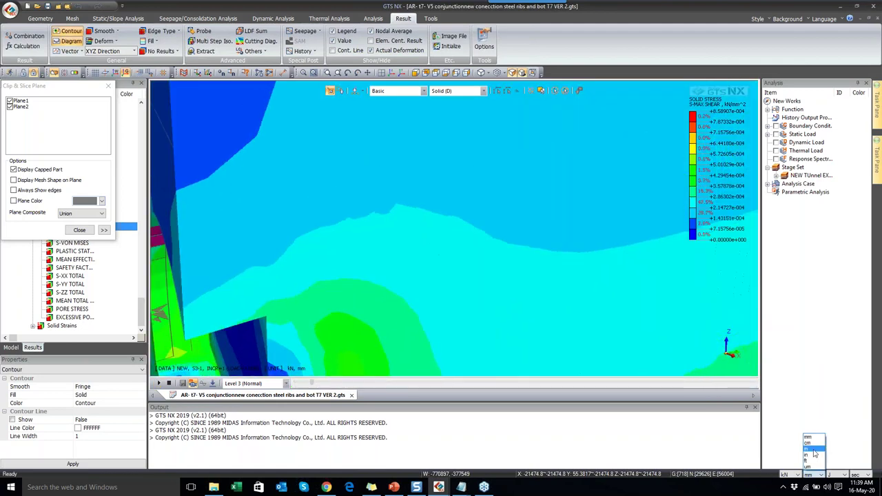
click(811, 449)
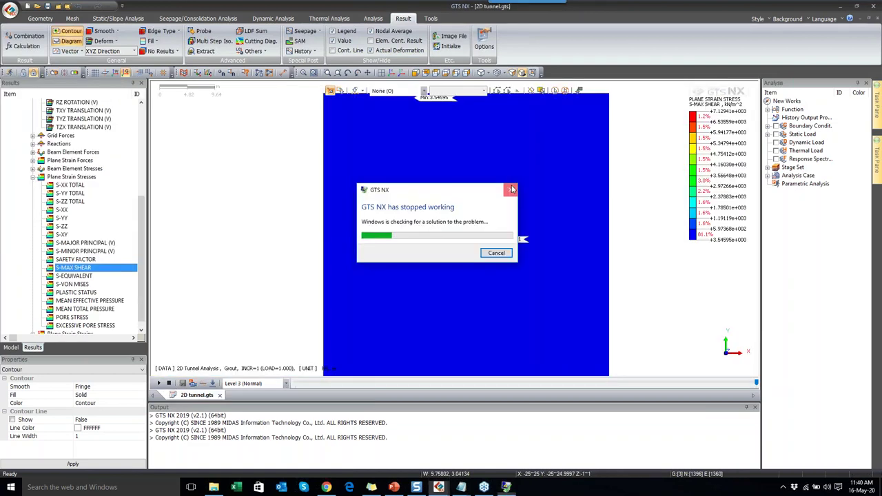
- Dismiss the program error dialog and bring up the other open window of the tunnel junction model, viewing both tunnel faces
click(510, 190)
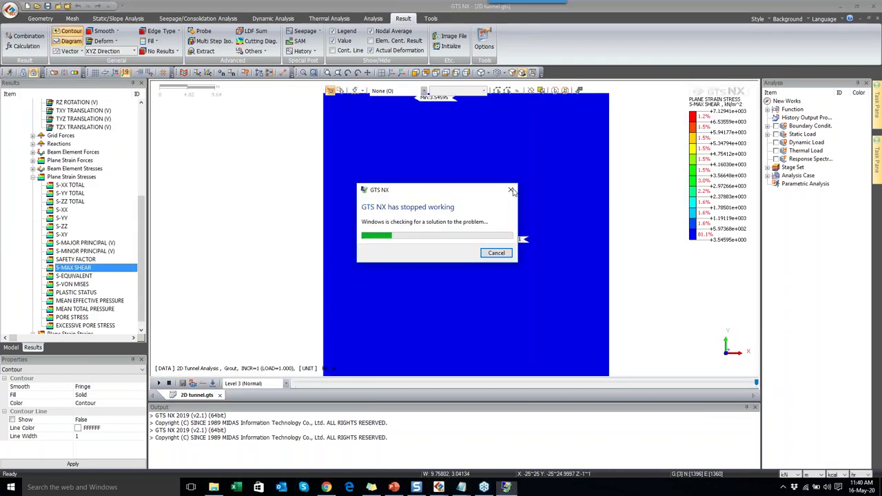
click(438, 488)
click(438, 488)
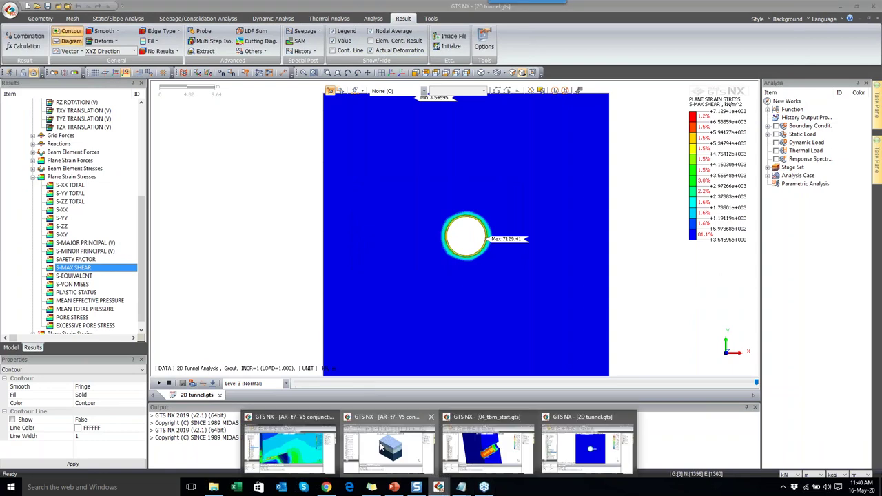
click(382, 446)
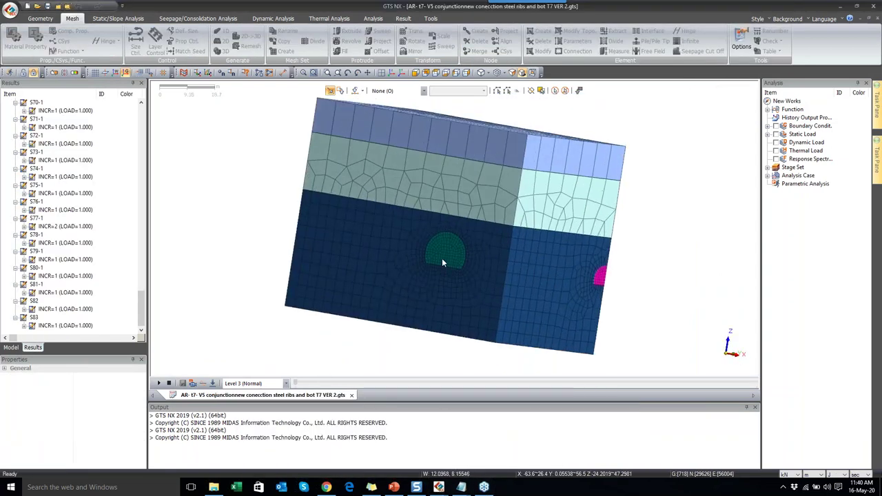
scroll(436, 264, up, 2)
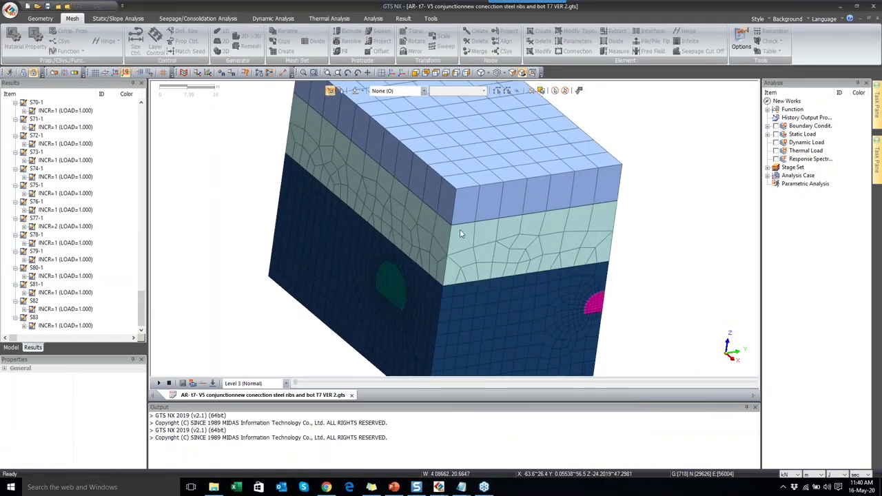
drag(510, 221, 528, 230)
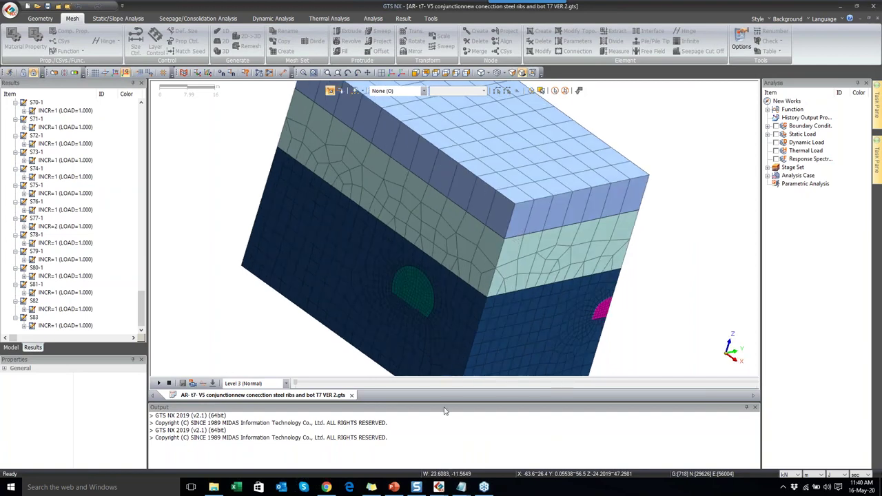
- Switch to the PowerPoint presentation and show slide 21 on Prediction of Tunnel Failure in FEM Tool
click(393, 487)
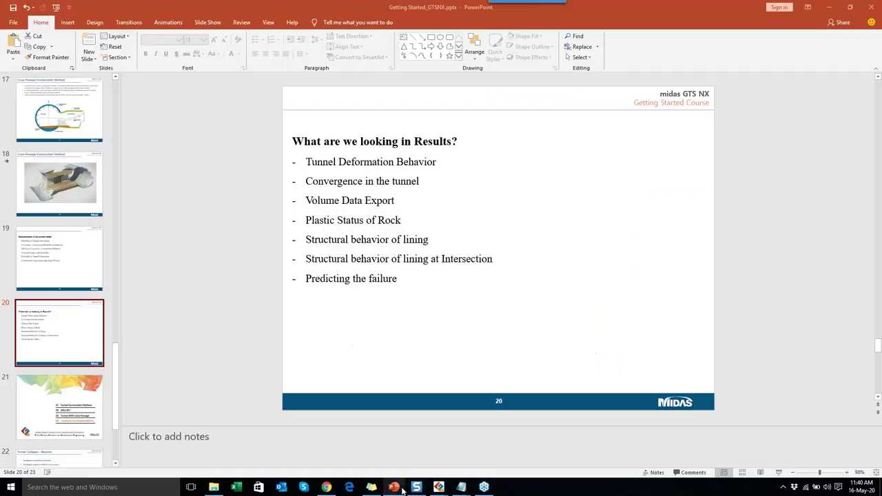
click(81, 416)
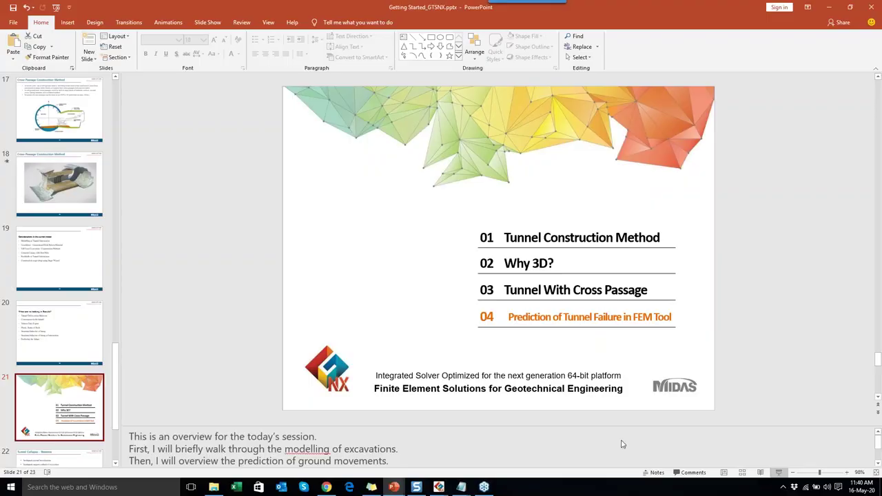
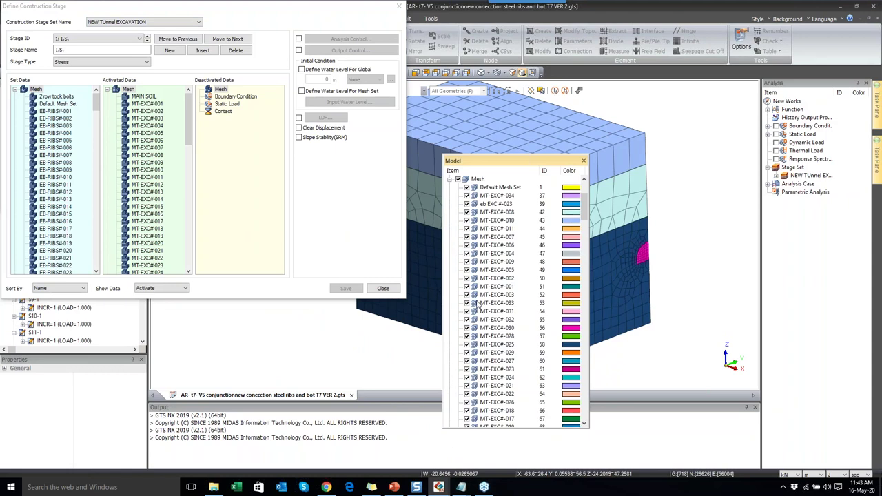
- Hide the lower chalk, upper chalk and MAIN SOIL mesh sets so only the tunnel meshes are displayed
scroll(497, 243, down, 15)
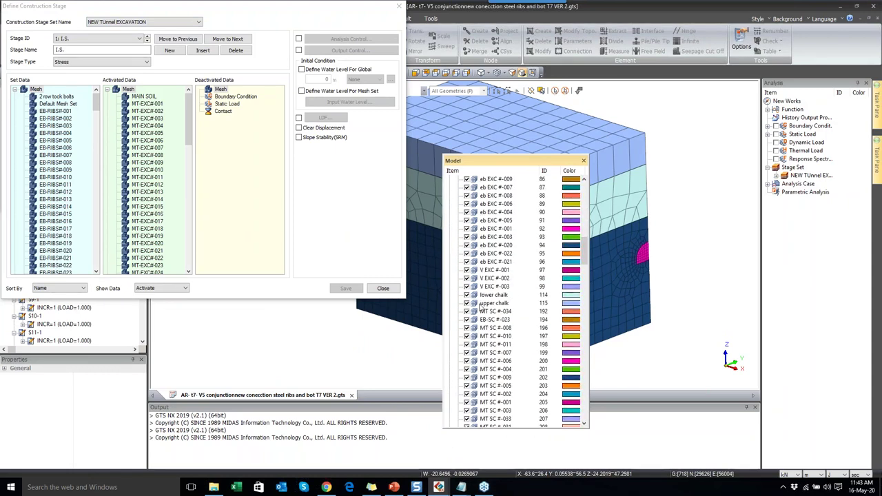
click(467, 295)
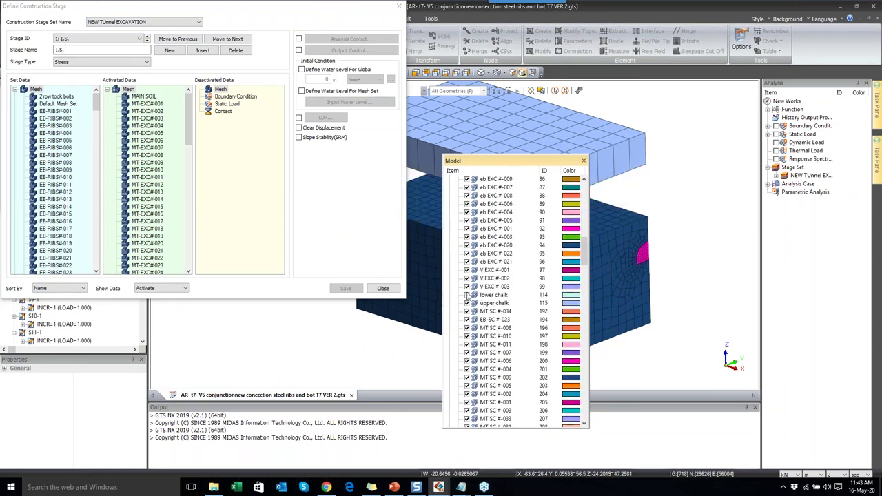
click(467, 303)
scroll(482, 330, down, 15)
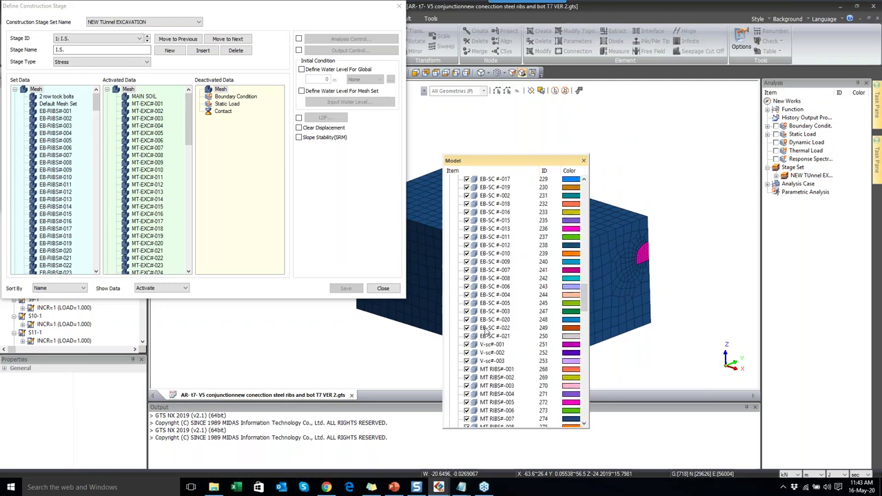
scroll(475, 283, down, 5)
scroll(490, 324, down, 5)
scroll(493, 331, down, 10)
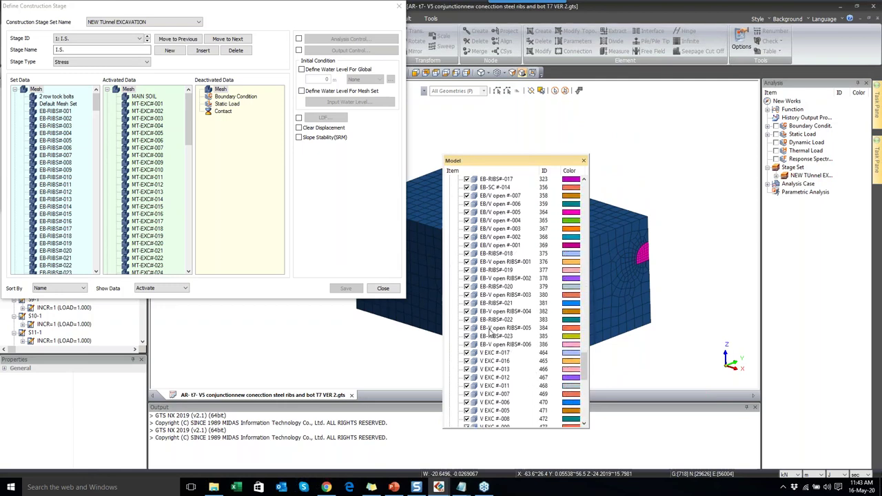
scroll(487, 274, down, 1)
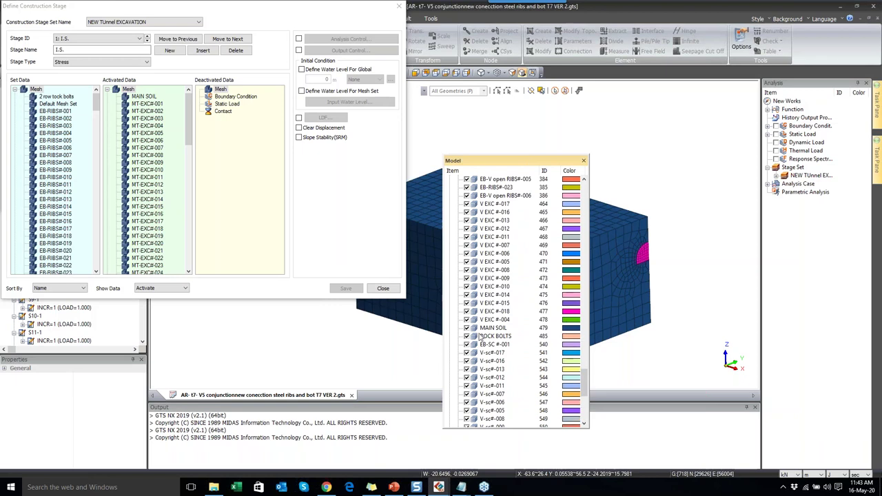
click(467, 329)
- Dock the floating model tree and show the tunnel meshes from the side, enlarged at the main tunnel's start
right_click(497, 165)
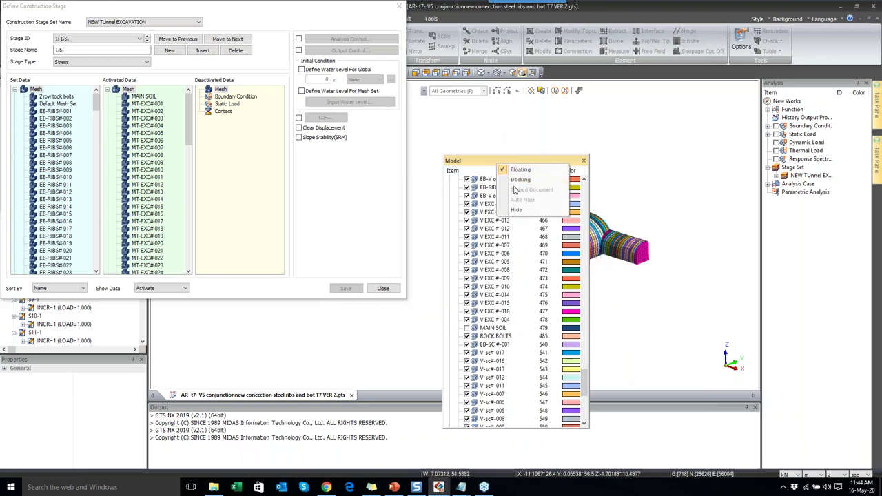
click(515, 180)
scroll(553, 253, up, 3)
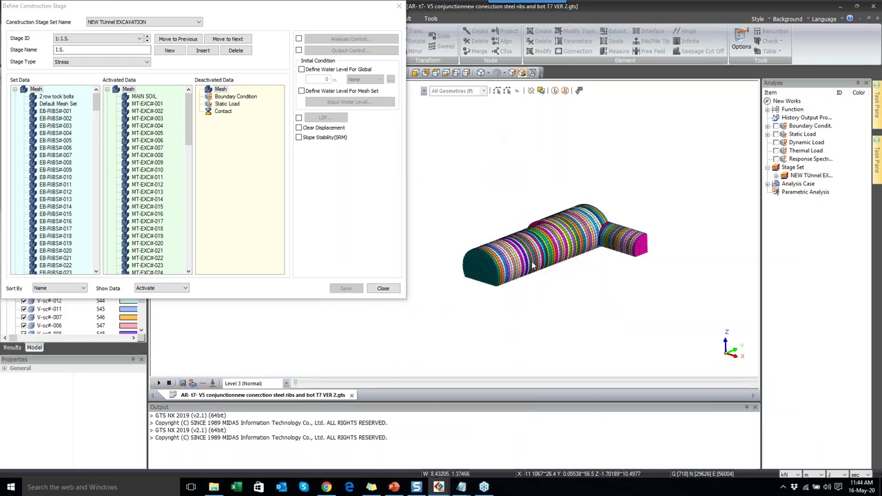
scroll(553, 254, up, 3)
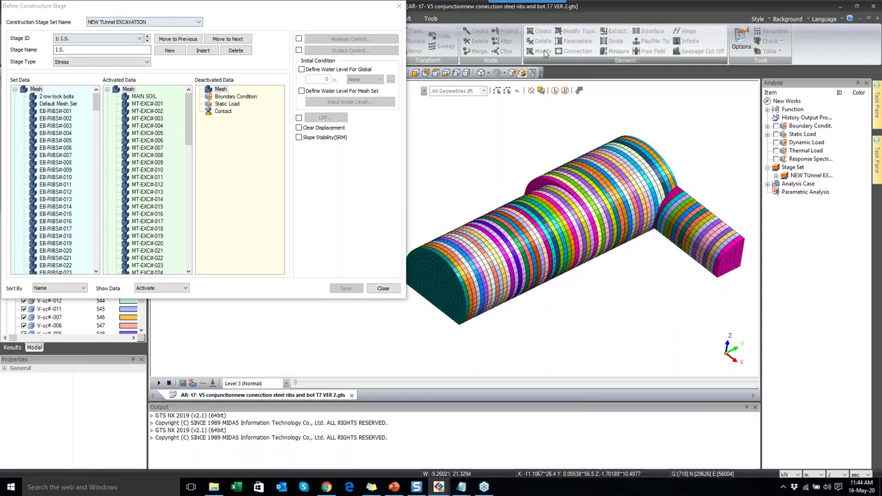
click(469, 73)
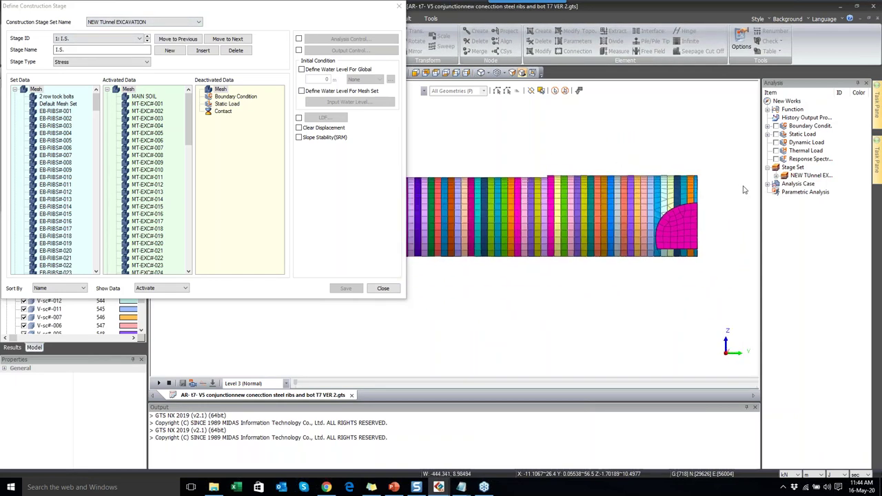
scroll(603, 185, down, 1)
scroll(418, 178, up, 4)
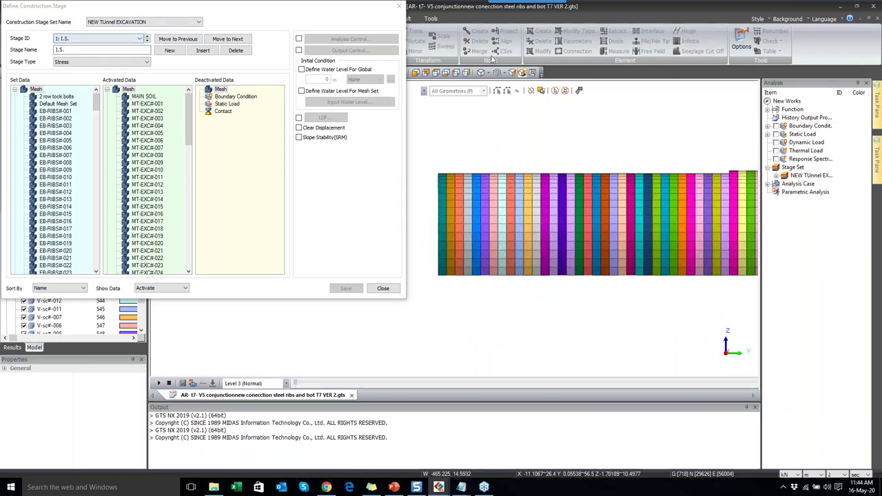
- Undock the Analysis tree and show the main tunnel meshes as far as the connecting tunnel
right_click(831, 84)
click(833, 92)
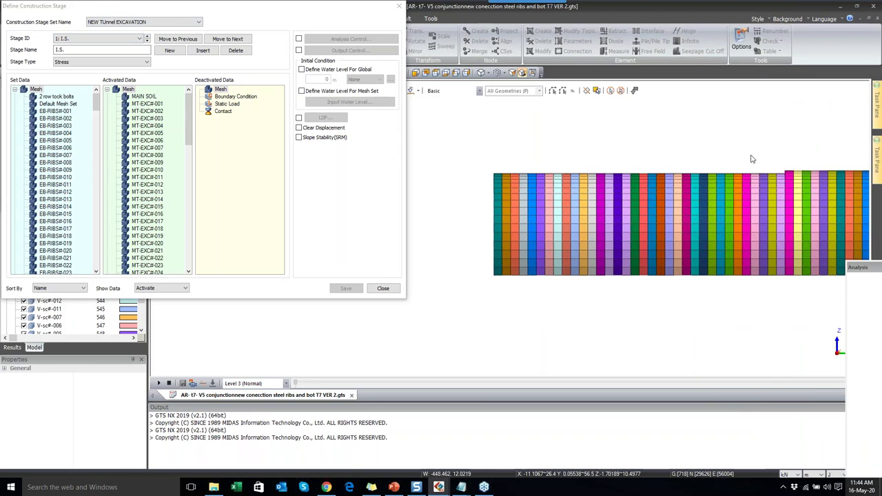
scroll(596, 208, down, 3)
scroll(771, 163, up, 2)
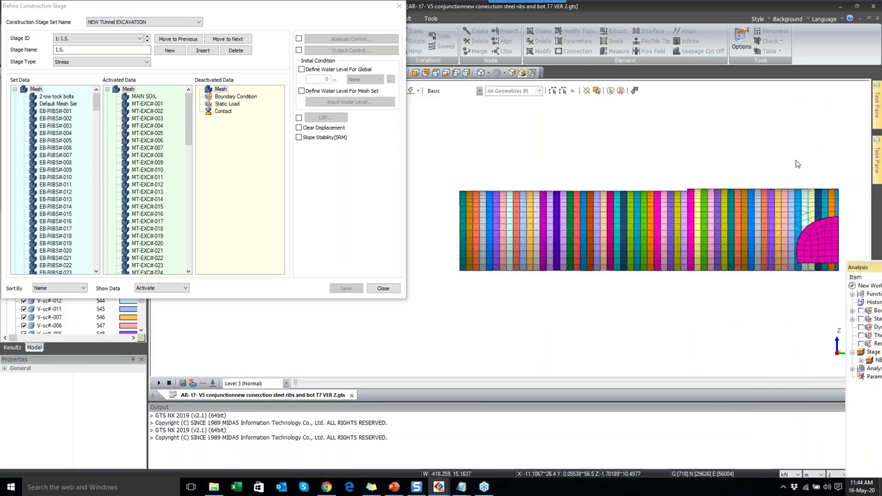
scroll(770, 165, up, 1)
- Advance the NEW TUnnel EXCAVATION set to stage 4: S3-1 and view the opened tunnel start in perspective
click(147, 41)
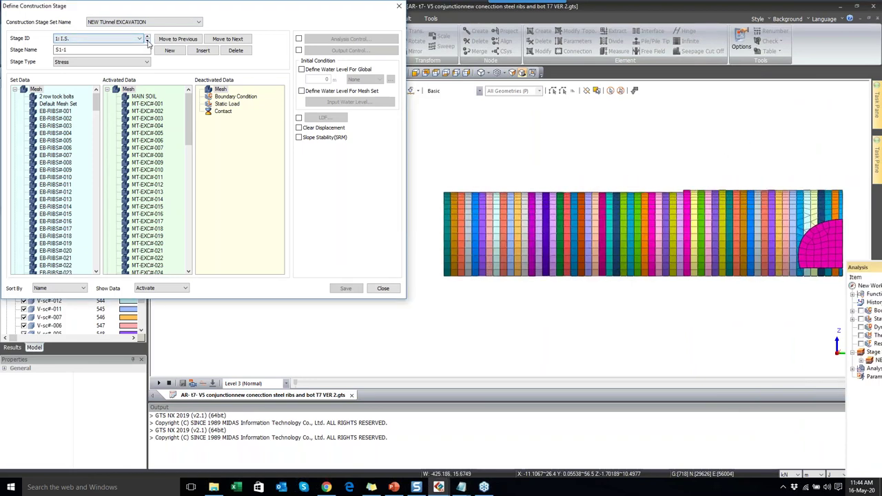
click(147, 41)
click(147, 42)
click(147, 41)
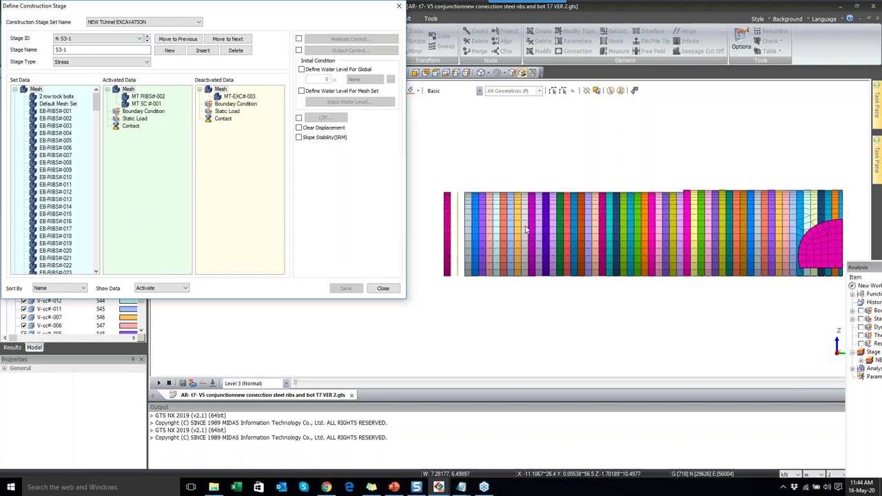
click(450, 209)
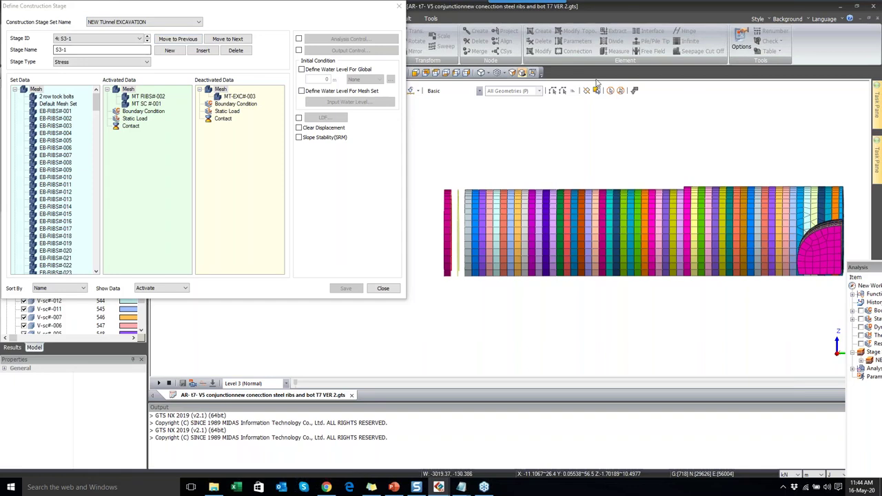
click(512, 72)
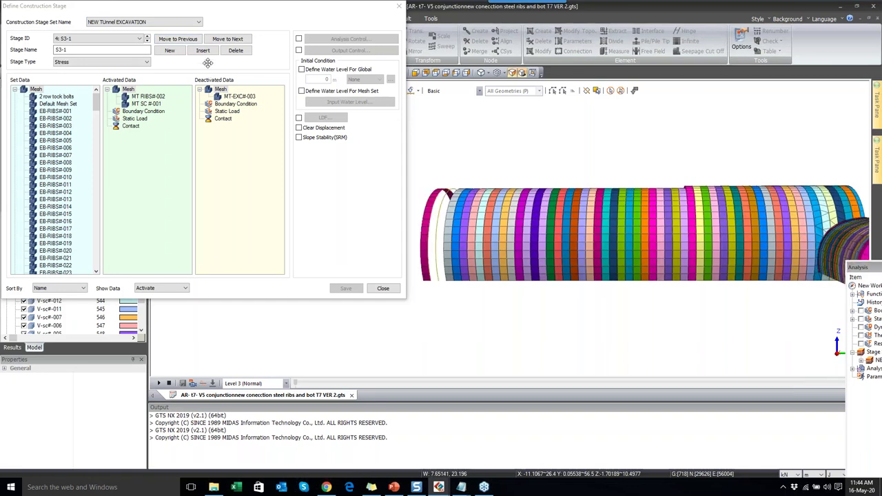
- Advance to construction stage 16: S15-1 and view the gap at the excavation face up close
click(146, 41)
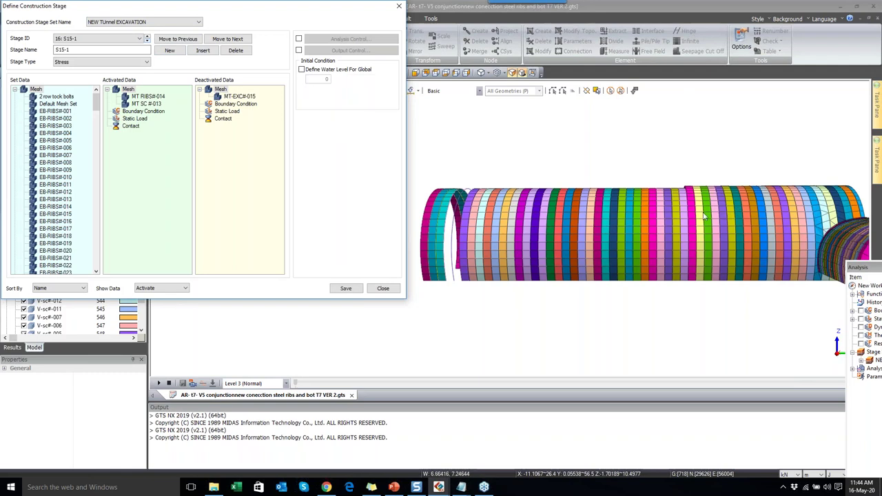
scroll(693, 186, up, 1)
scroll(692, 186, up, 2)
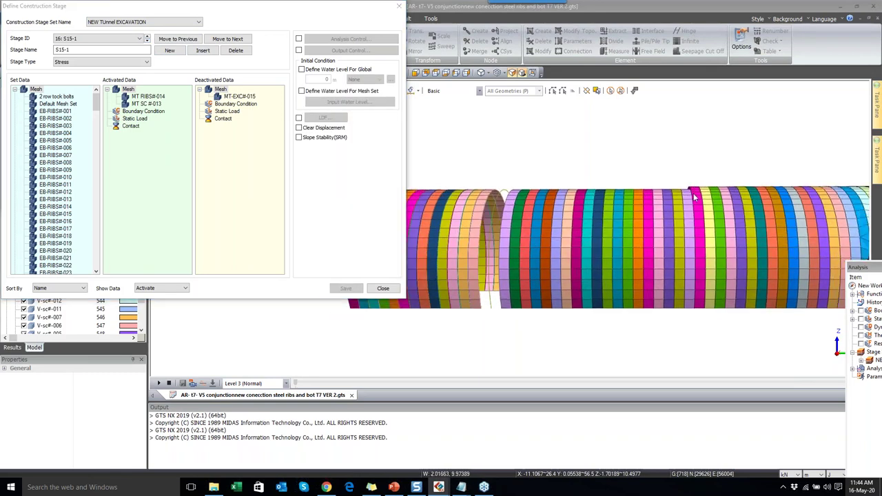
drag(693, 194, 661, 214)
- Go through the excavation stages one by one up to 32: S31-1, following the face along the main tunnel
click(147, 41)
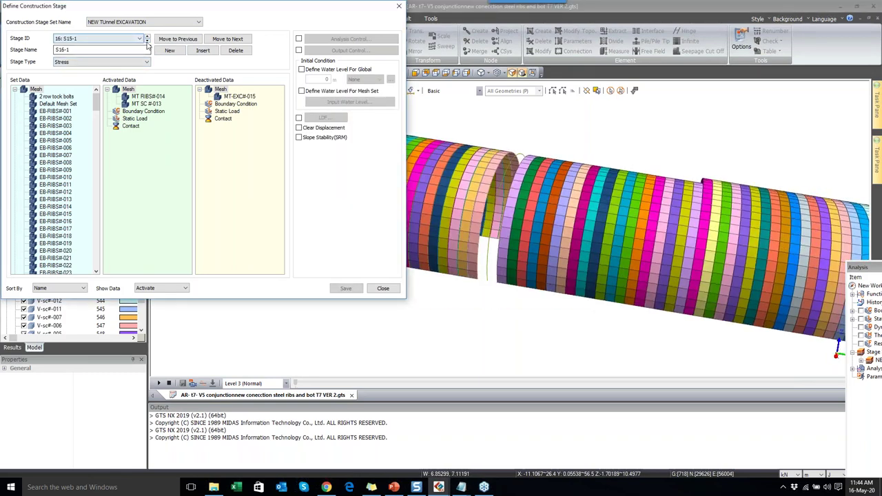
click(147, 41)
click(146, 41)
click(147, 41)
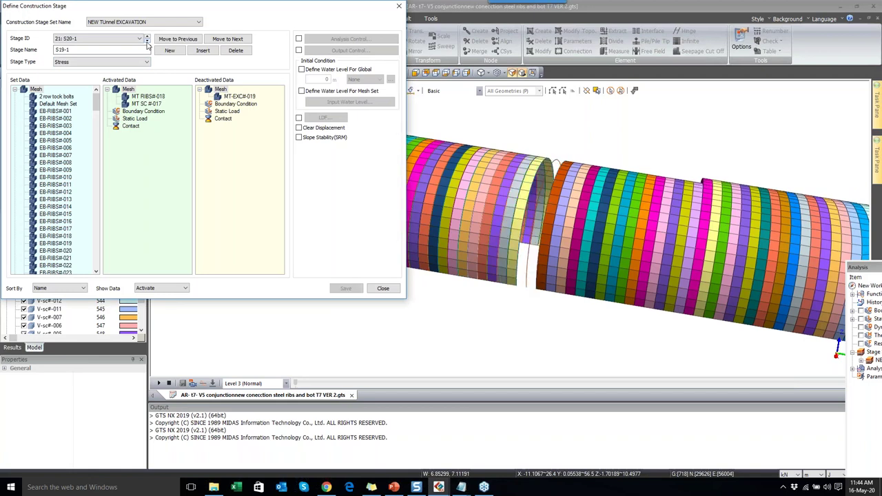
click(147, 41)
click(147, 41)
click(147, 41)
click(146, 41)
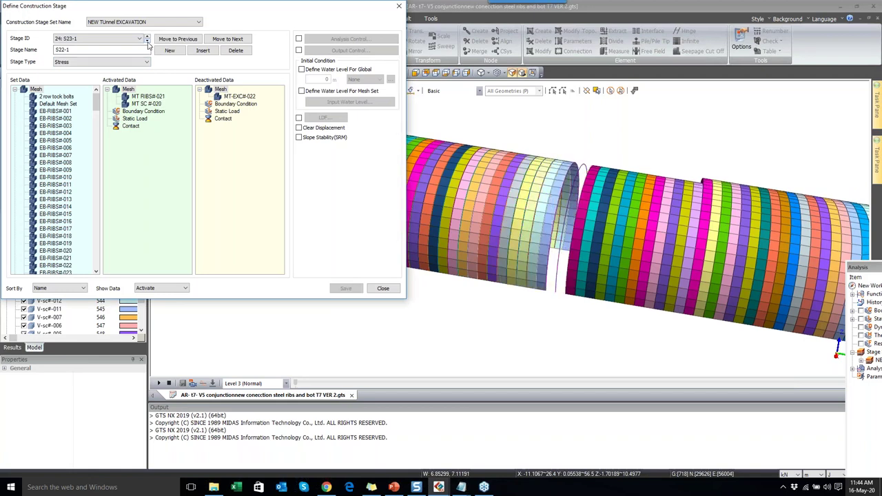
click(146, 40)
click(146, 41)
click(147, 40)
click(146, 41)
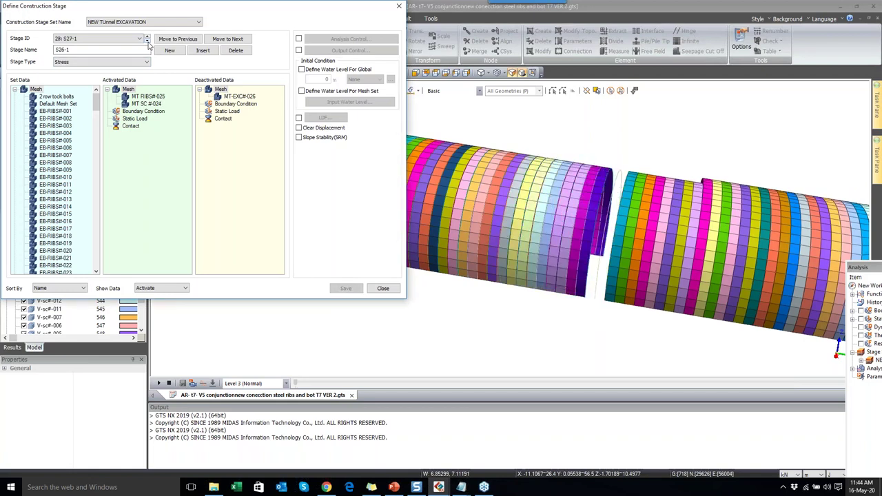
click(147, 41)
click(147, 41)
click(147, 41)
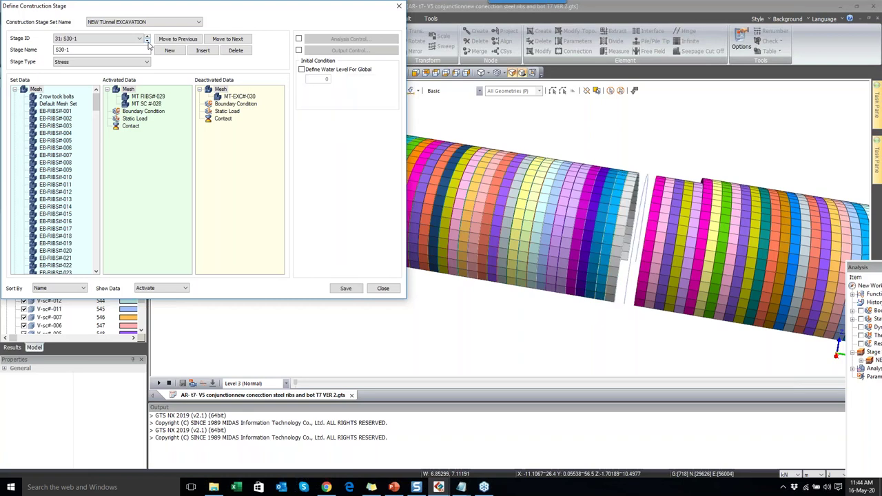
click(147, 40)
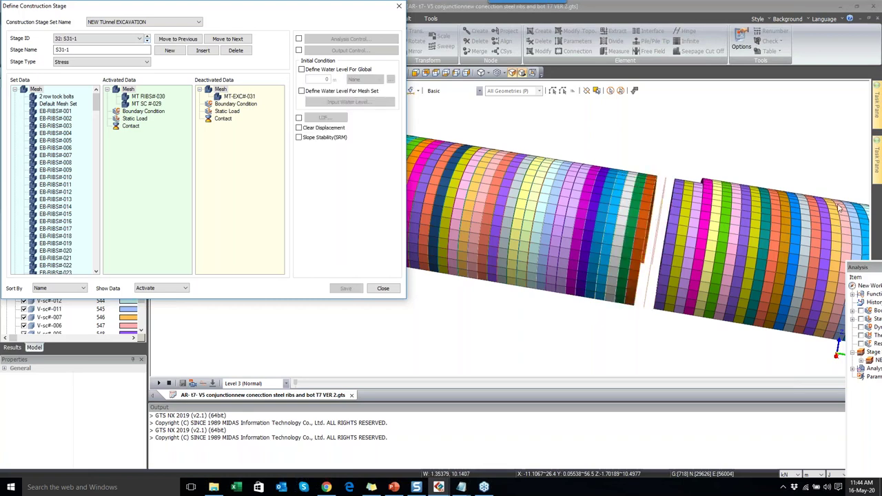
- Advance to stage 36: S35-1 and view the gap at the start of the enlarged tunnel section
scroll(445, 219, down, 2)
scroll(440, 227, up, 2)
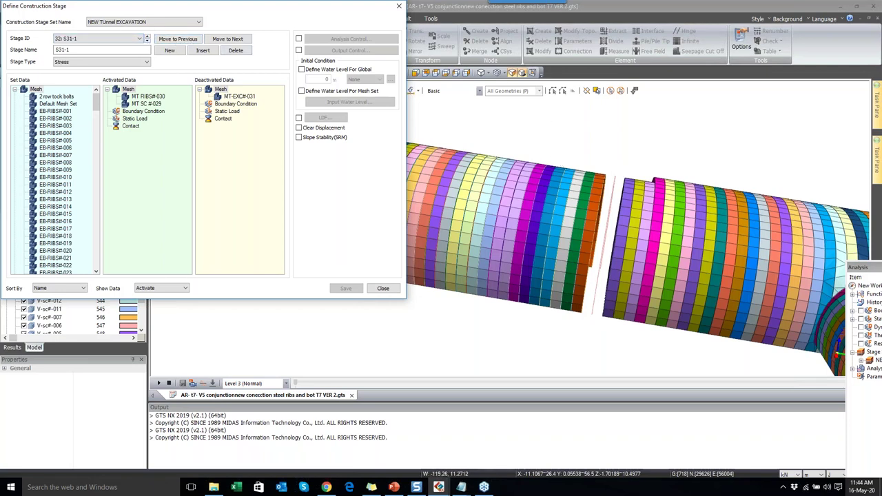
click(146, 42)
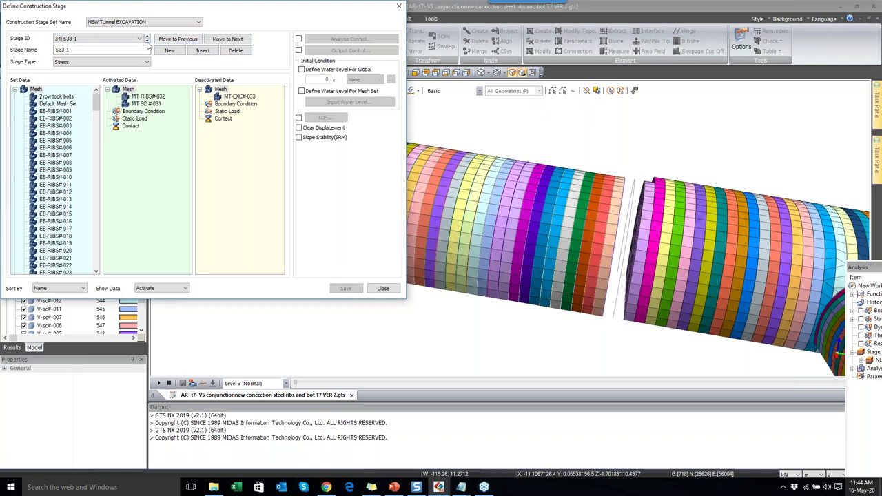
drag(654, 207, 667, 193)
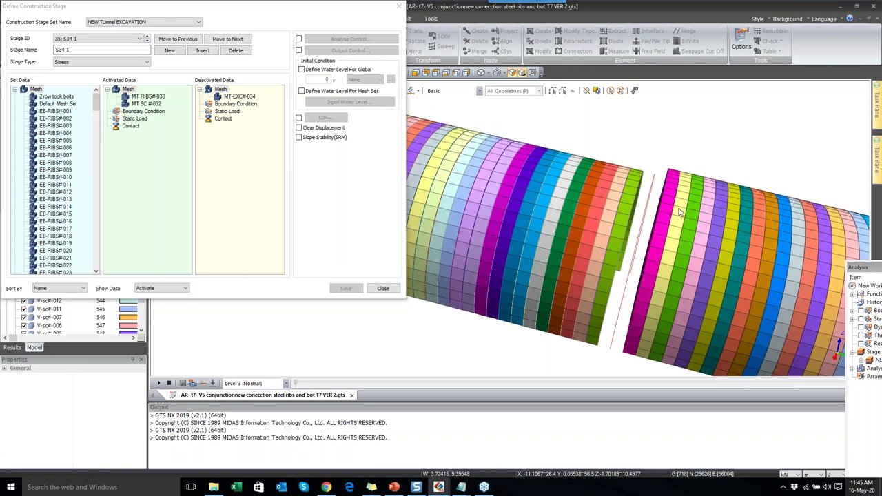
click(146, 40)
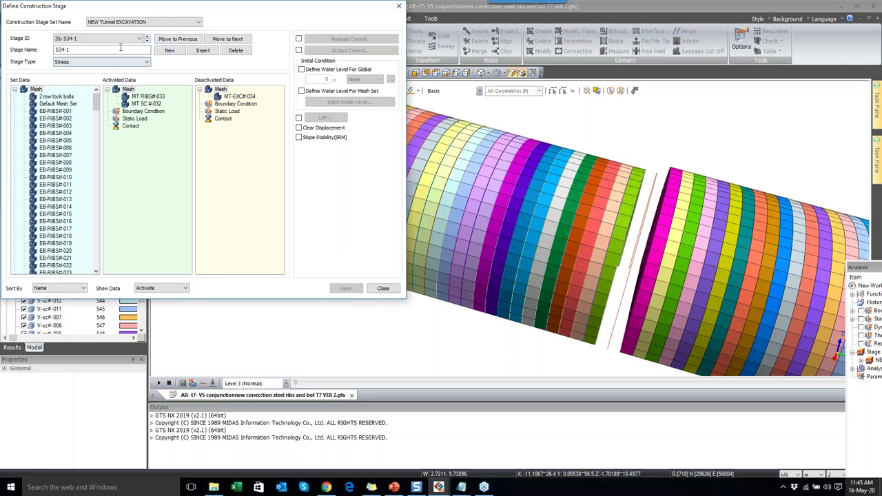
click(147, 36)
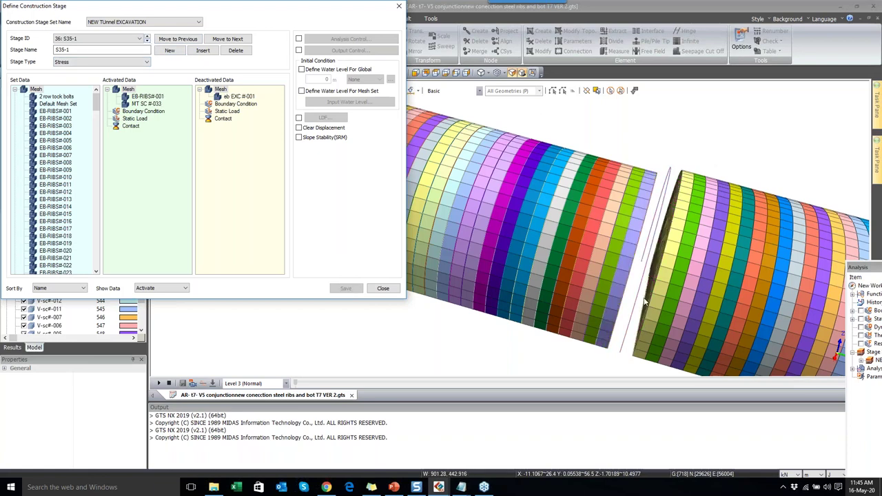
drag(664, 181, 696, 193)
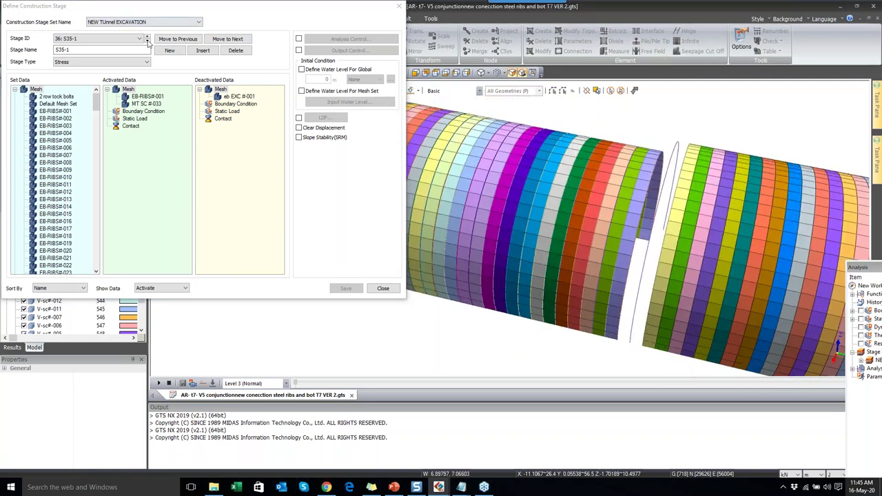
- Advance to stage 37: S36-1, turn off the perspective view and look at the unsupported gap up close
click(147, 42)
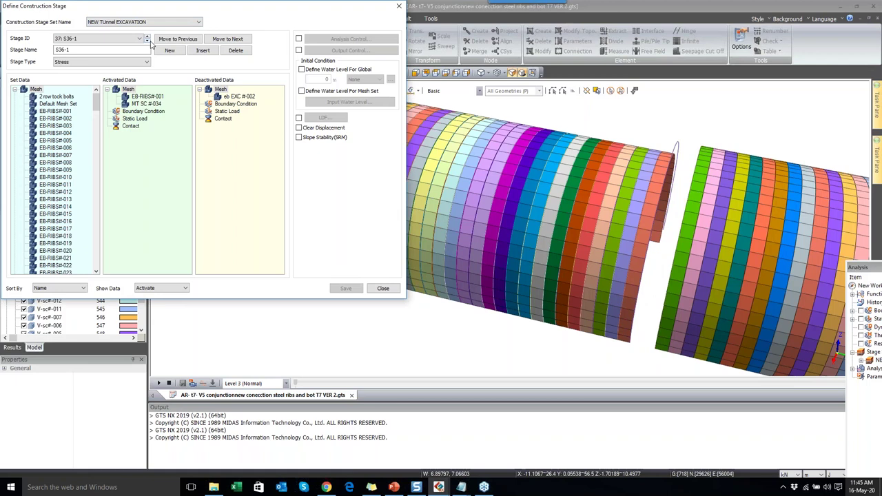
mouse_move(678, 172)
mouse_down()
mouse_move(665, 168)
mouse_move(695, 169)
mouse_up()
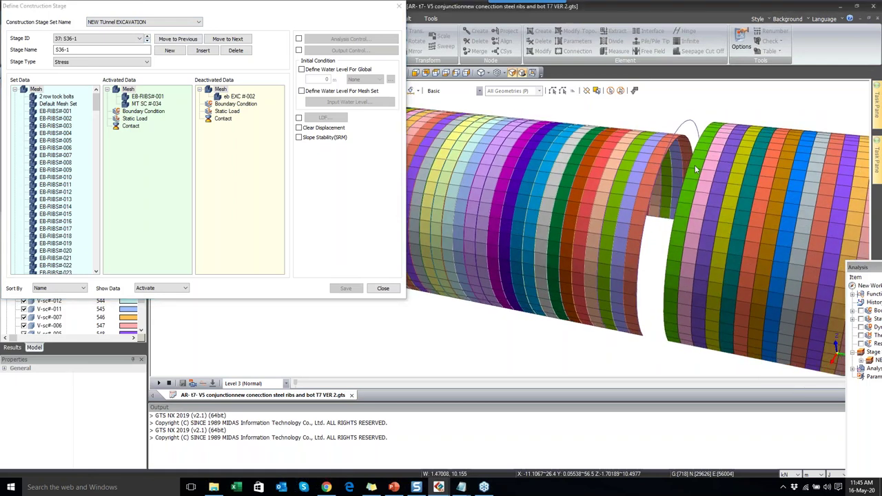
scroll(695, 166, up, 5)
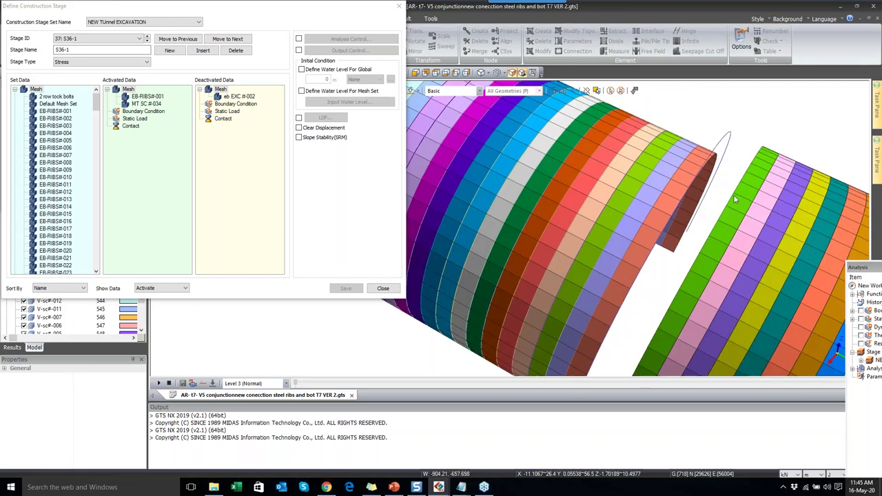
click(513, 73)
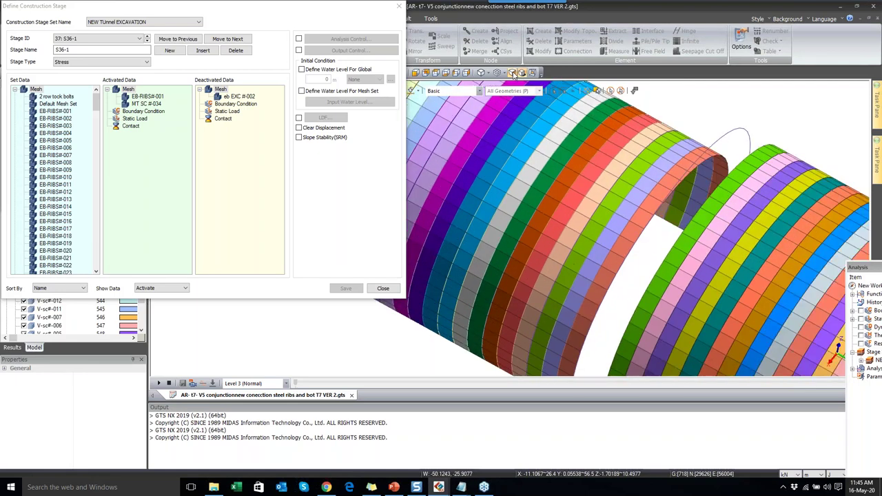
drag(706, 185, 744, 185)
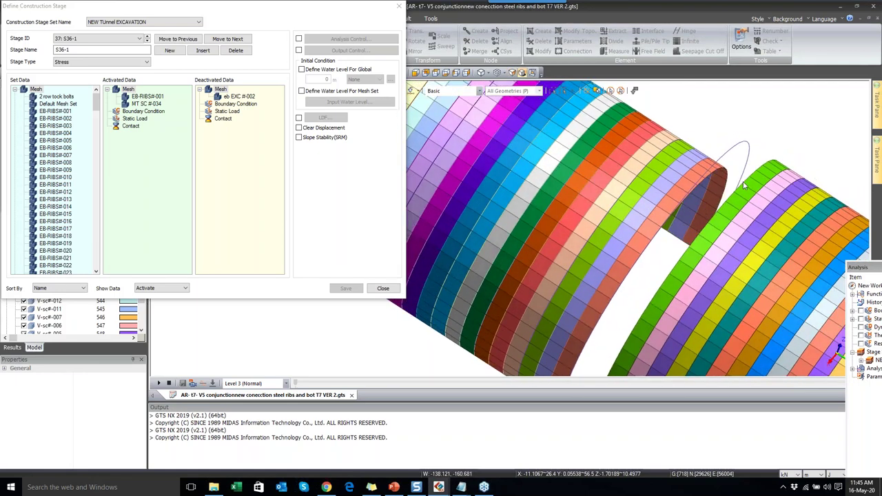
drag(617, 140, 607, 276)
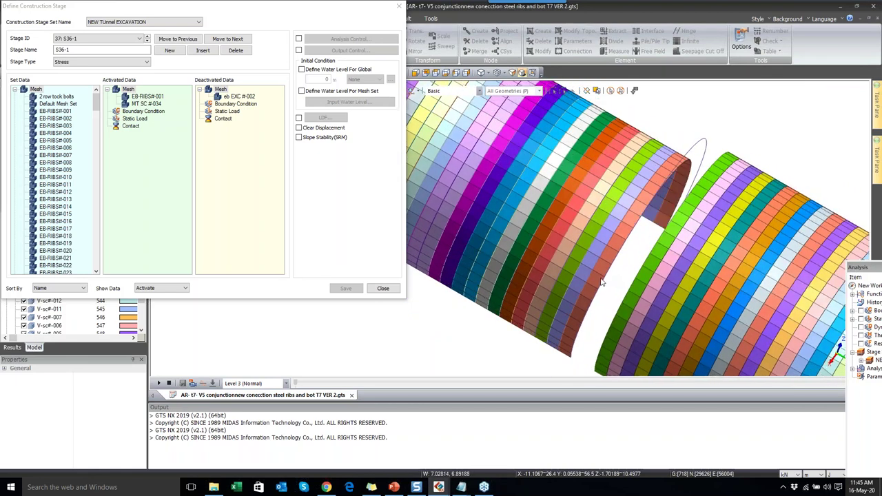
- Advance to stage 38: S37-1 and view the first shotcrete ring of the enlarged section
click(146, 38)
click(682, 139)
drag(683, 138, 694, 158)
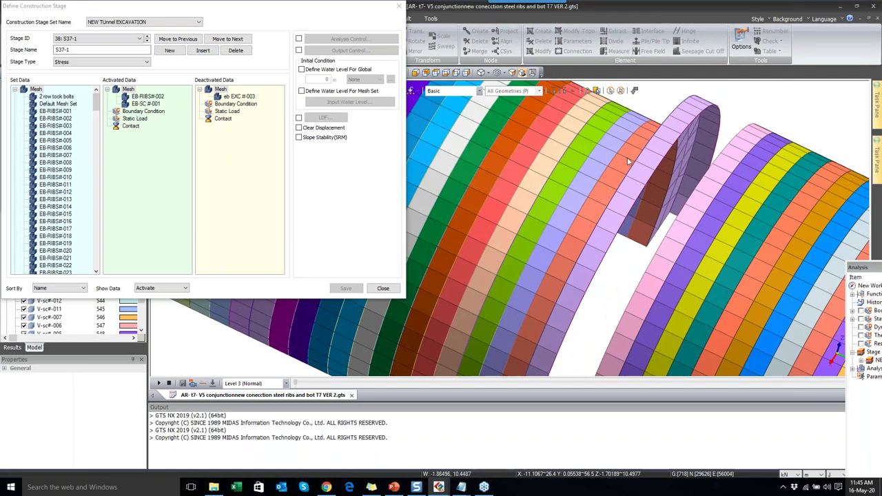
scroll(608, 158, down, 2)
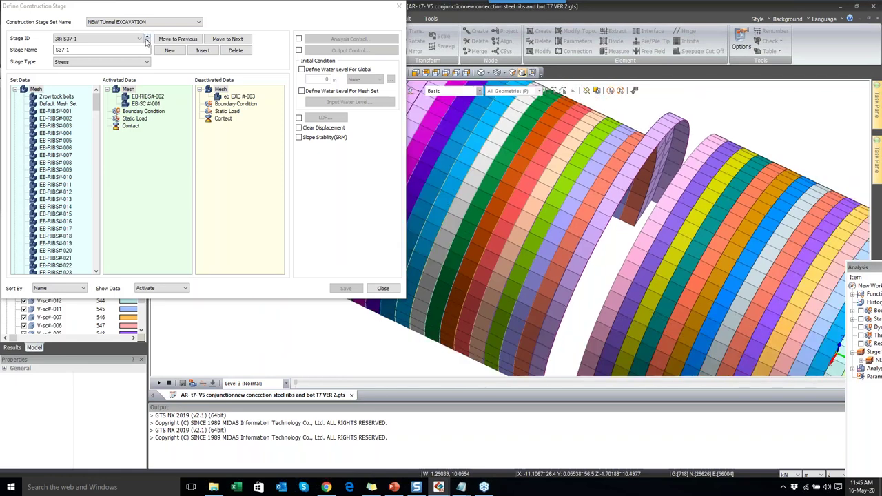
- Go back to construction stage 36: S35-1, keeping the view close on the enlarged section's start
click(147, 39)
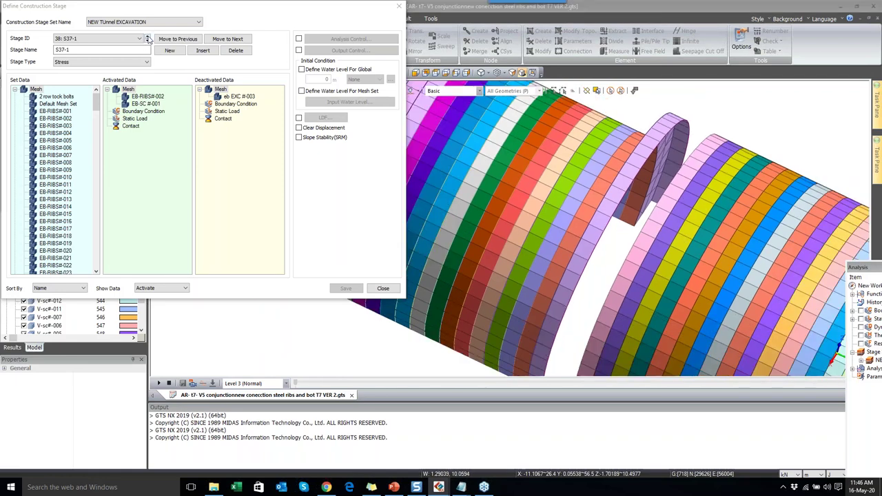
click(147, 42)
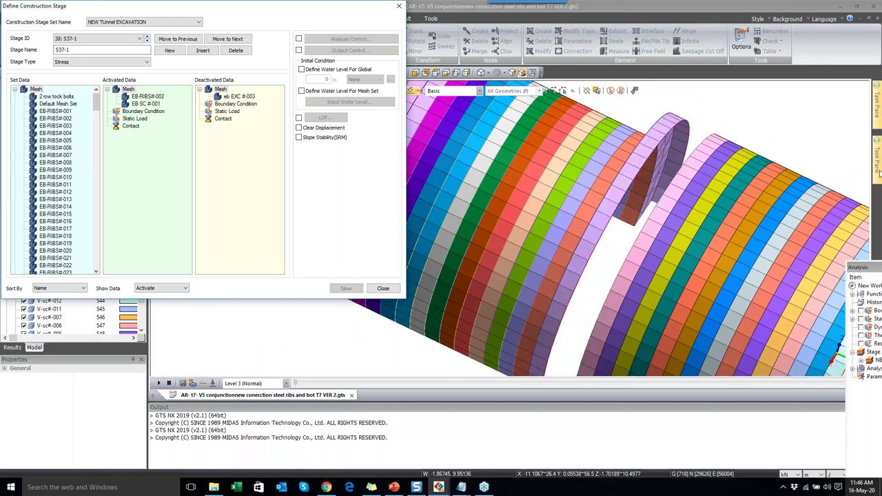
scroll(689, 174, up, 3)
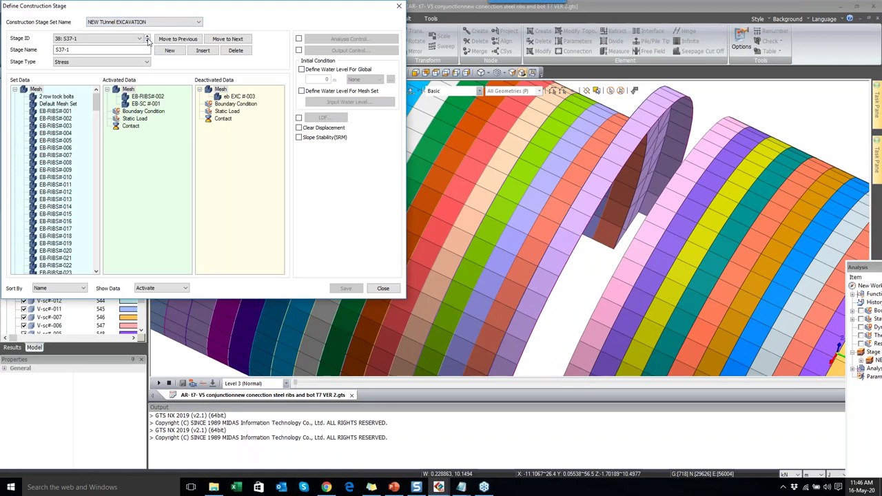
click(147, 41)
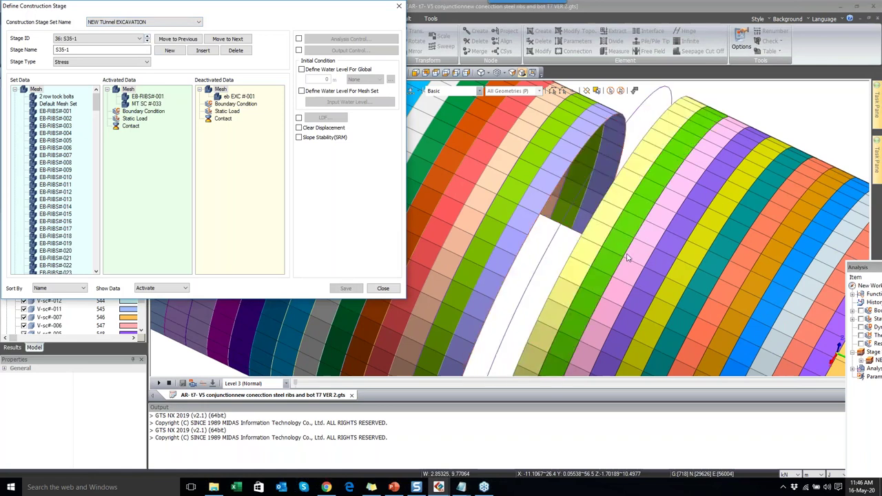
- Orbit the model to see the gap from another angle, and advance to stage 37: S36-1
scroll(646, 256, up, 3)
drag(644, 256, 590, 110)
scroll(591, 110, down, 2)
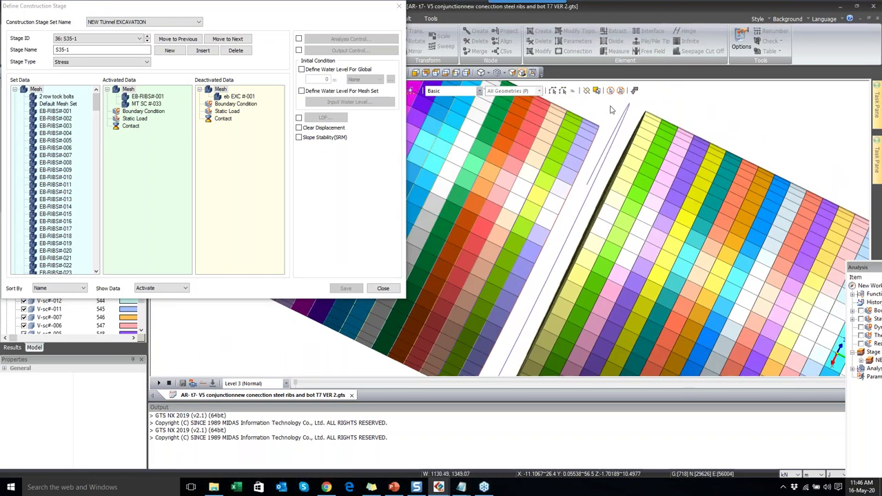
scroll(639, 133, down, 1)
scroll(639, 133, down, 2)
scroll(608, 126, up, 3)
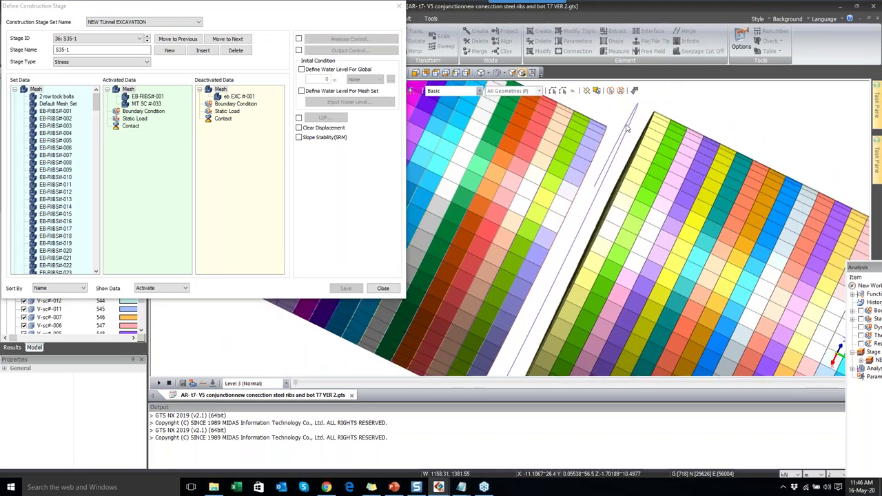
click(236, 51)
click(146, 39)
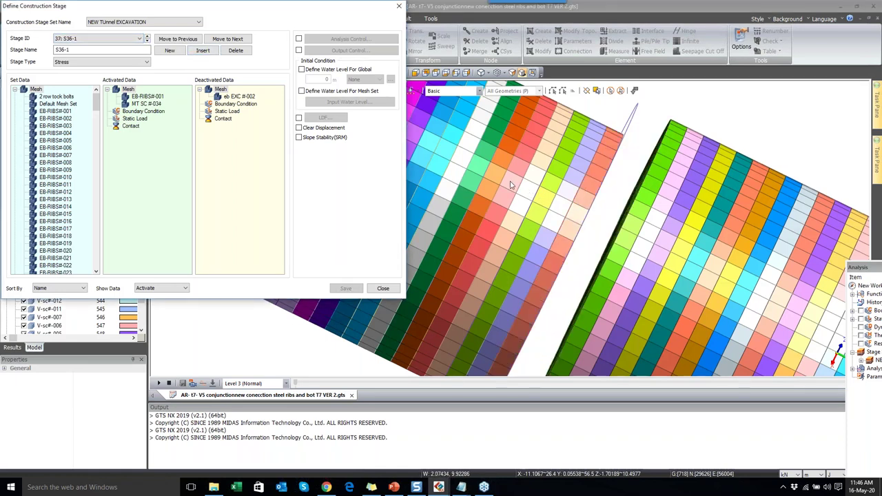
- Advance to construction stage 38: S37-1 and orbit around the first shotcrete ring of the enlarged section
drag(511, 184, 513, 195)
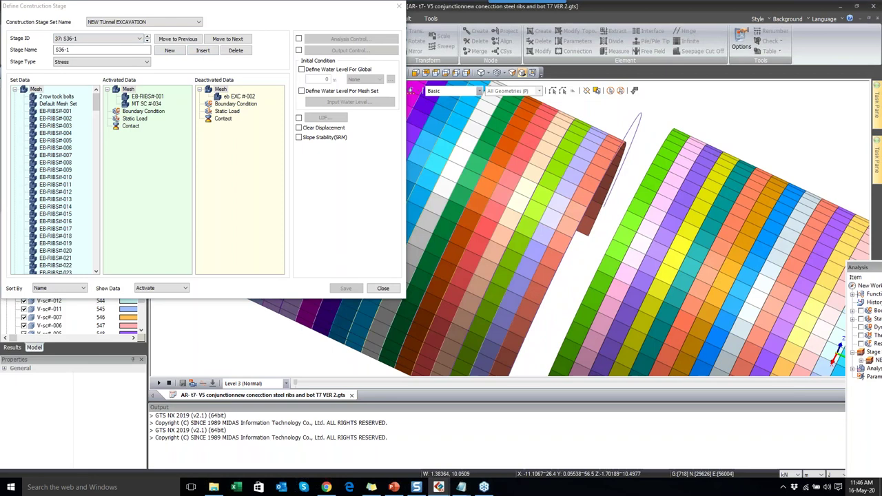
click(146, 39)
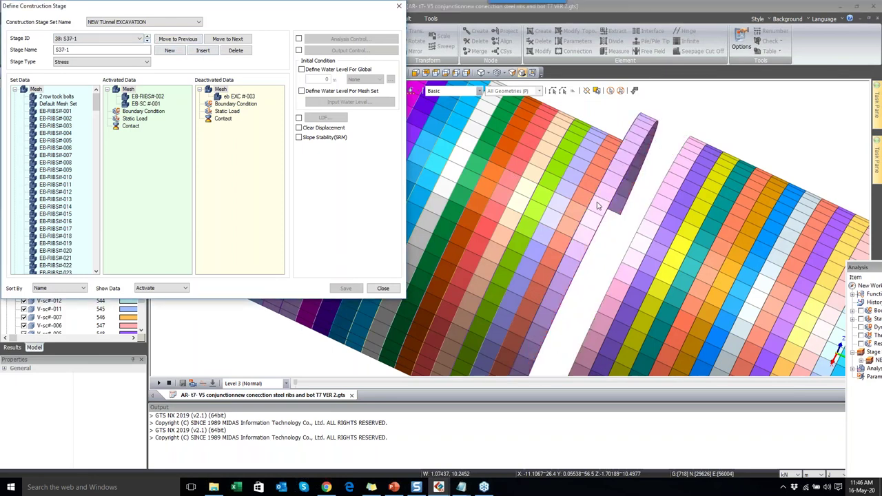
click(580, 193)
drag(580, 193, 673, 185)
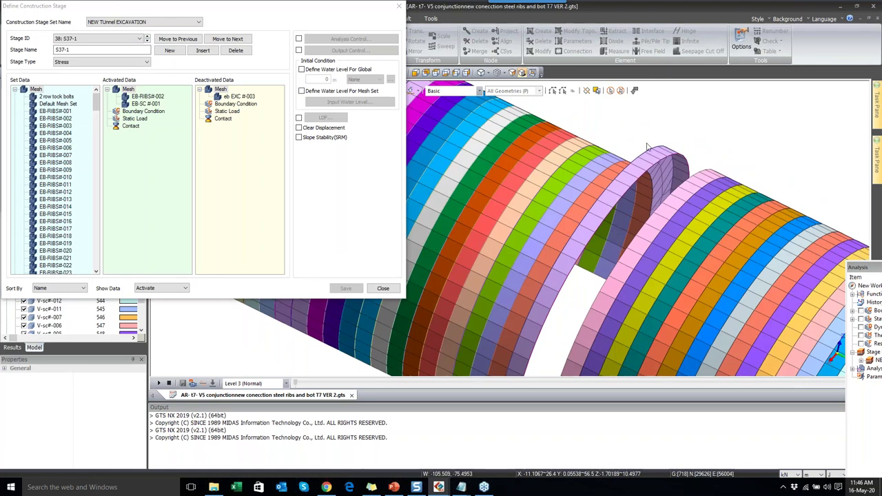
- Advance through the enlarged section's excavation up to construction stage 41: S40-1
click(147, 41)
click(147, 41)
click(148, 41)
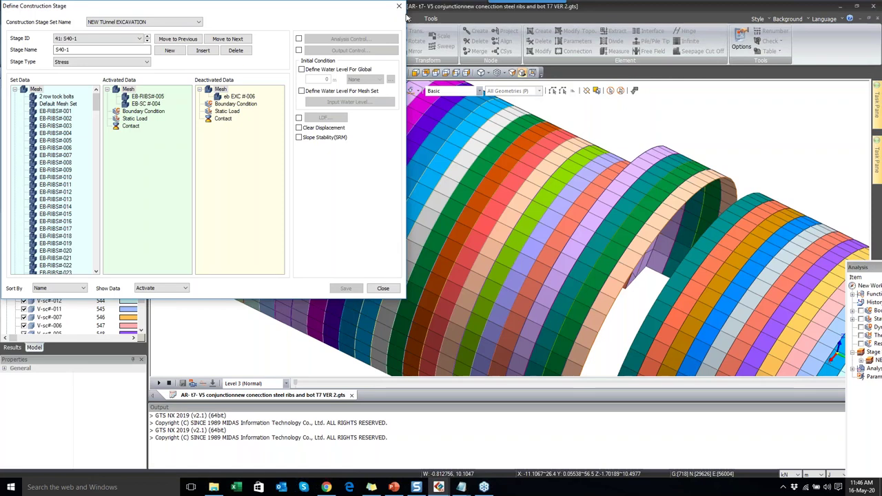
- Close the construction stage definition and stage set dialogs, and dock the floating Analysis window back in place
click(398, 6)
double_click(864, 268)
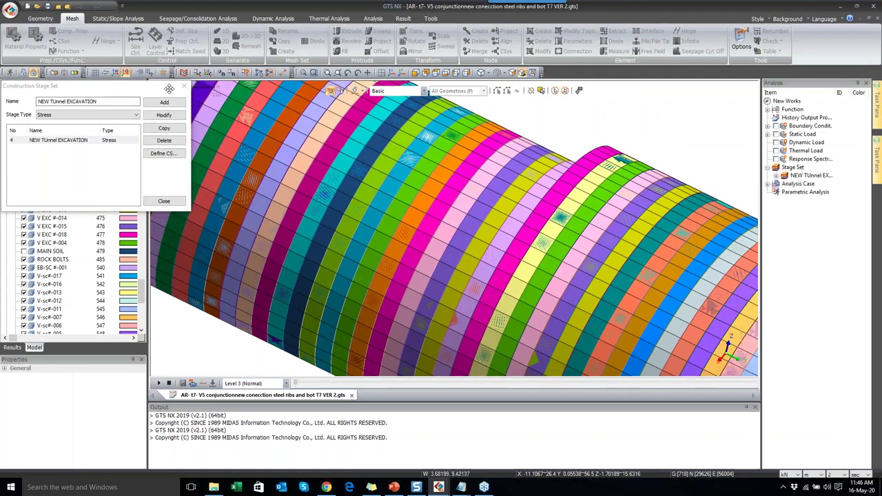
click(183, 86)
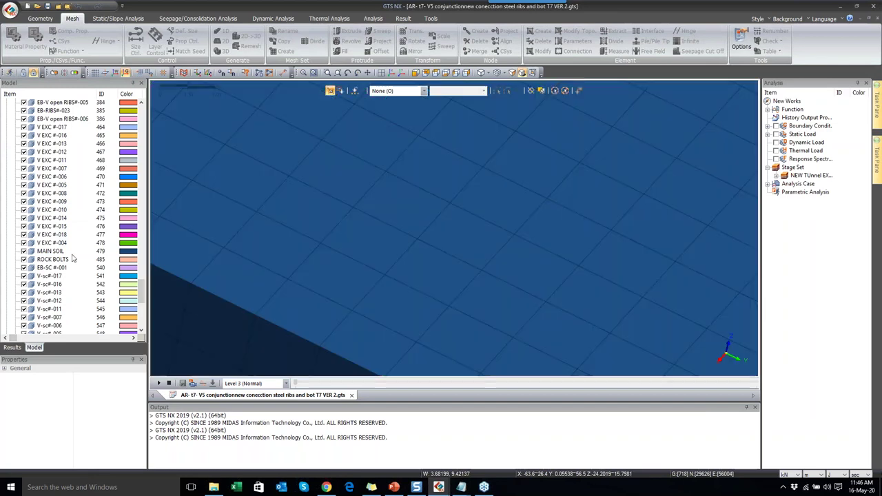
- Show the MAIN SOIL, lower chalk and upper chalk mesh sets, with the whole model in isometric view
click(24, 251)
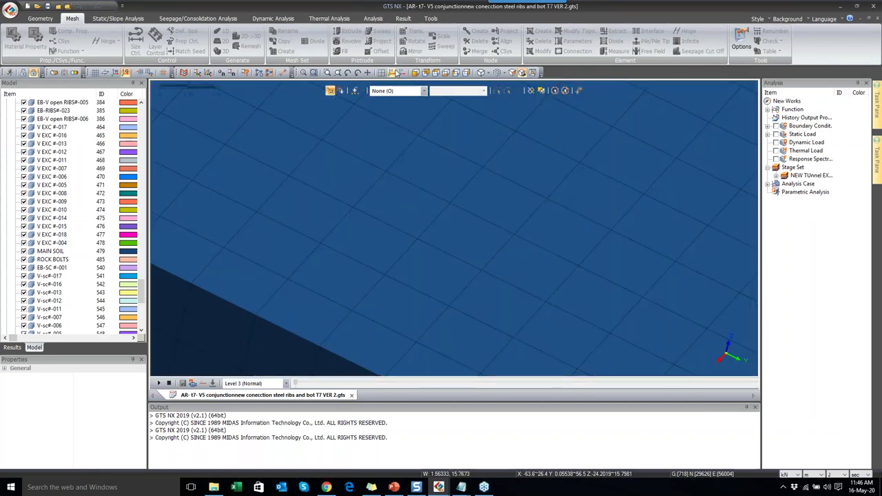
click(391, 73)
scroll(32, 243, up, 10)
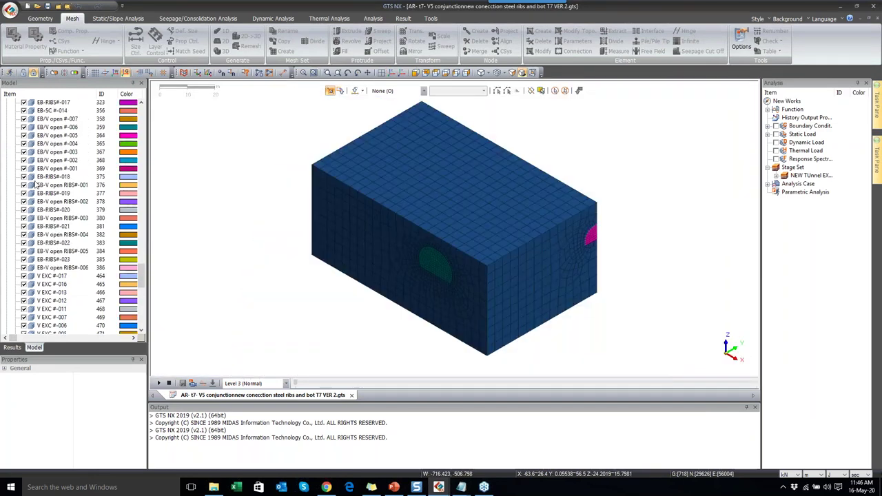
scroll(39, 184, up, 10)
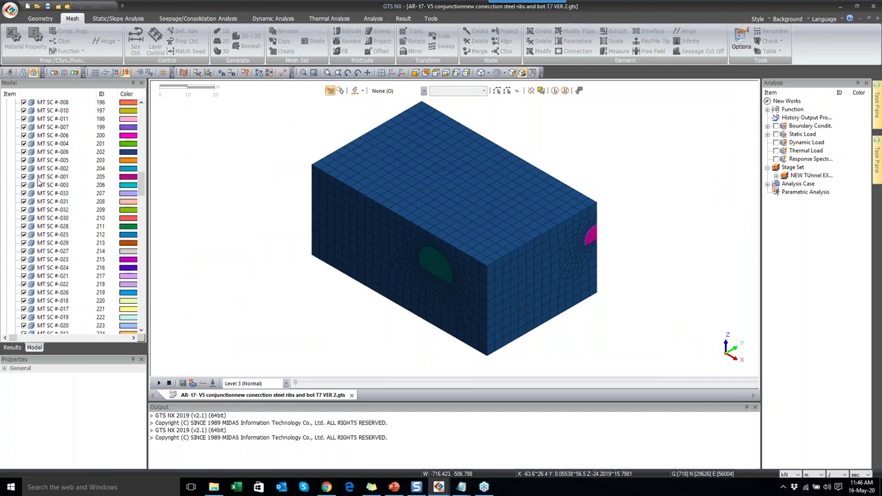
scroll(28, 210, up, 5)
scroll(29, 200, down, 15)
scroll(29, 186, up, 2)
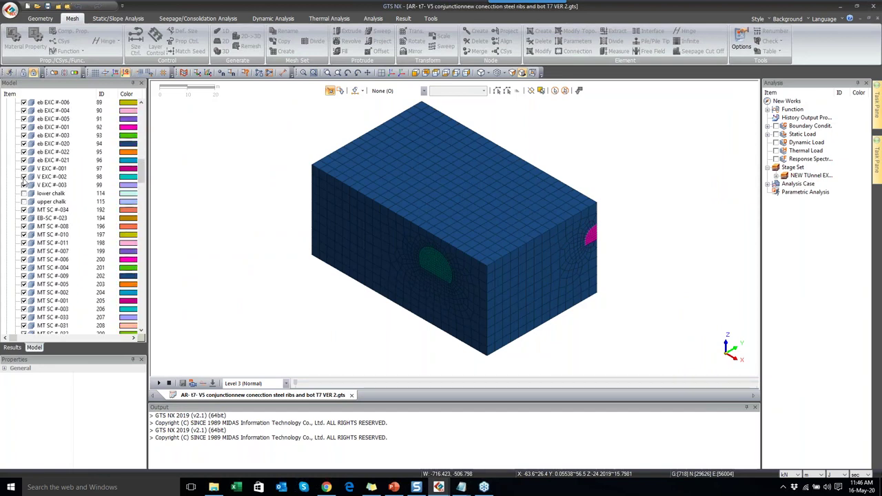
click(23, 201)
click(23, 193)
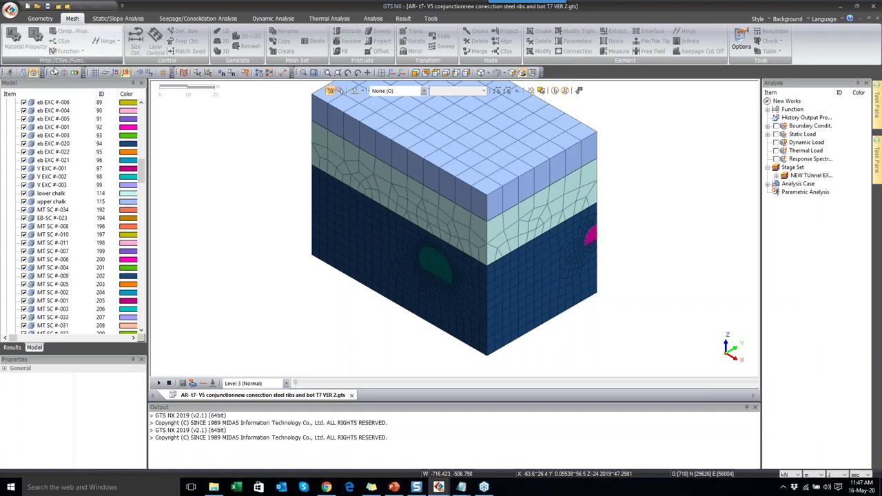
- Display the total translation displacement contour for result stage S34-1, INCR=1 (LOAD=1.000)
click(12, 347)
scroll(118, 177, down, 10)
scroll(48, 277, down, 10)
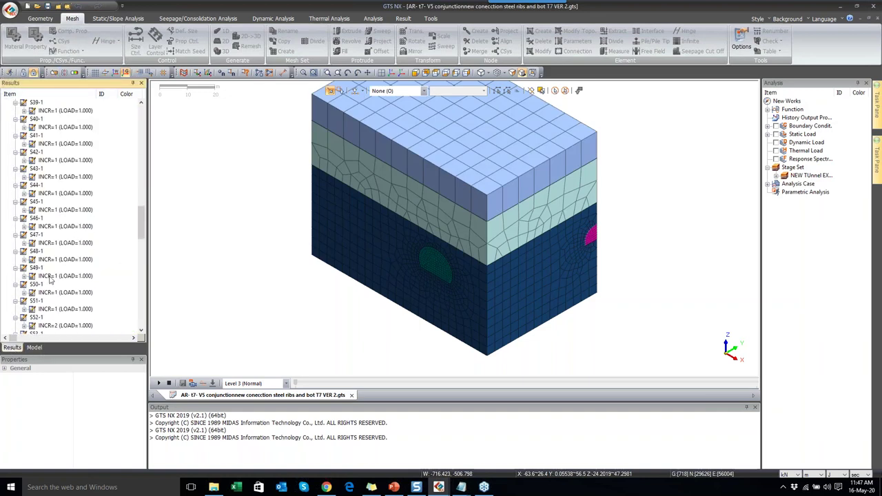
click(25, 243)
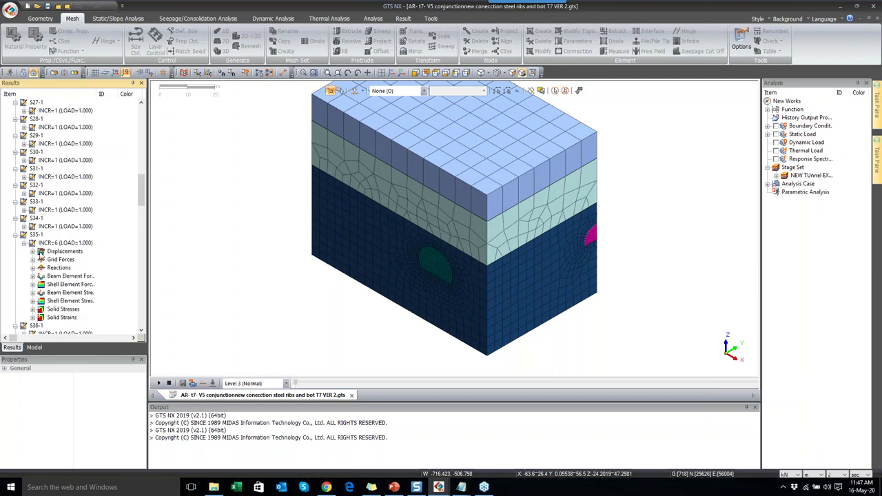
click(24, 227)
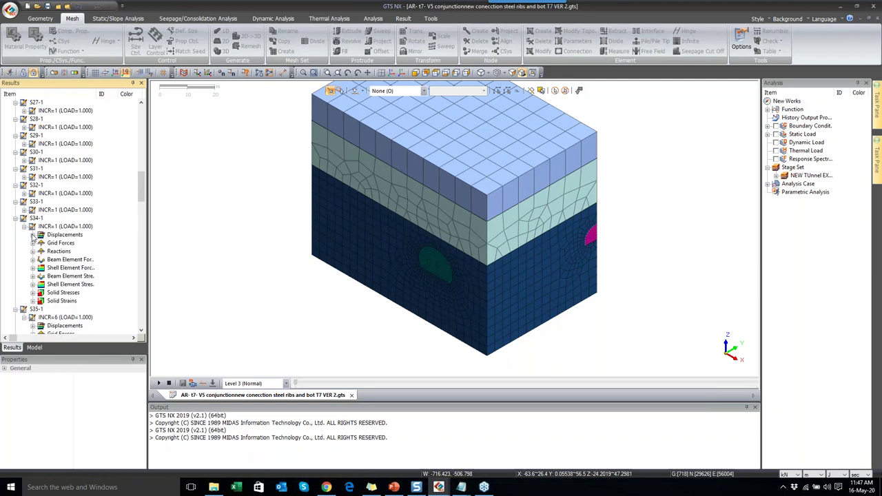
click(32, 235)
double_click(50, 244)
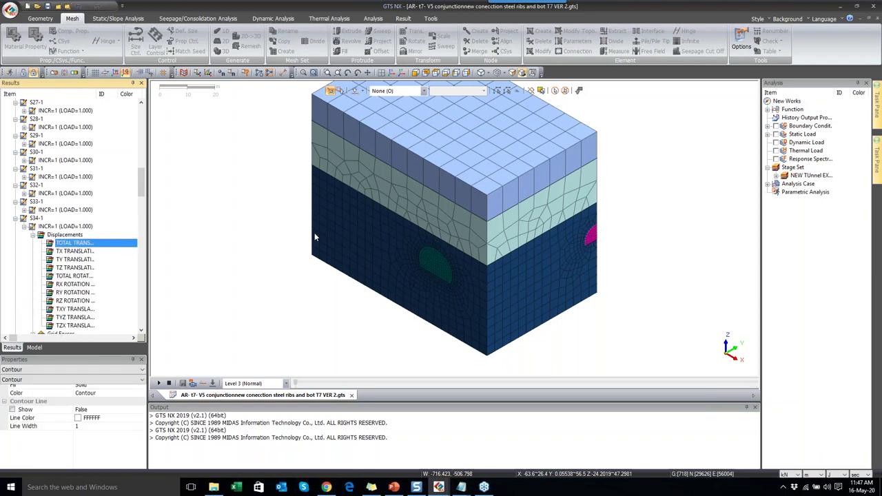
scroll(371, 231, up, 2)
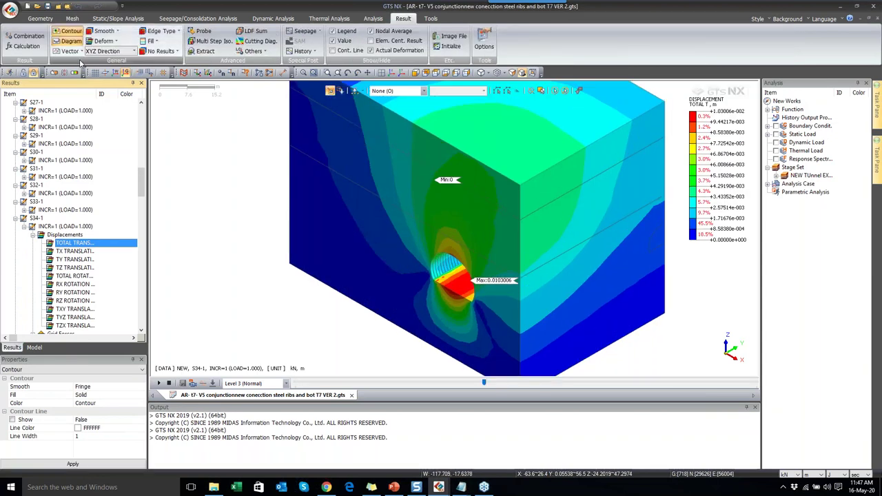
- Switch the length unit to mm and cut the model with an X-direction clip plane at a distance of -18600 mm
click(819, 475)
click(811, 438)
scroll(495, 273, up, 2)
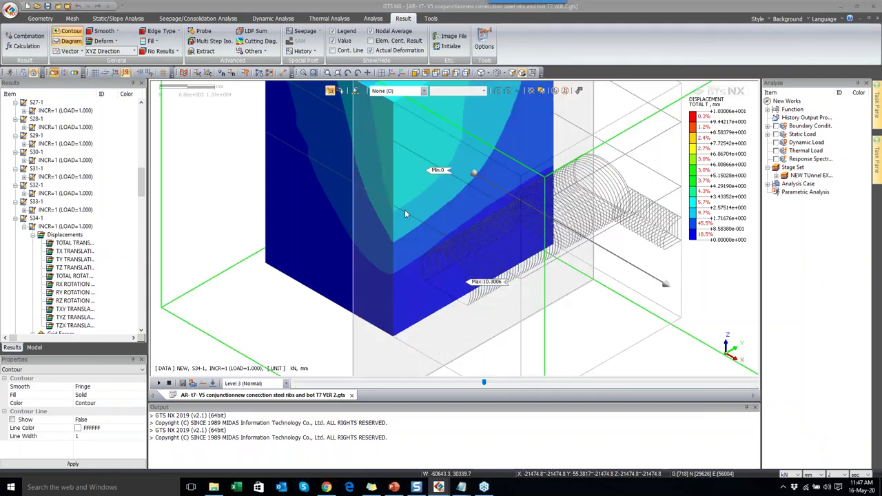
drag(400, 211, 469, 266)
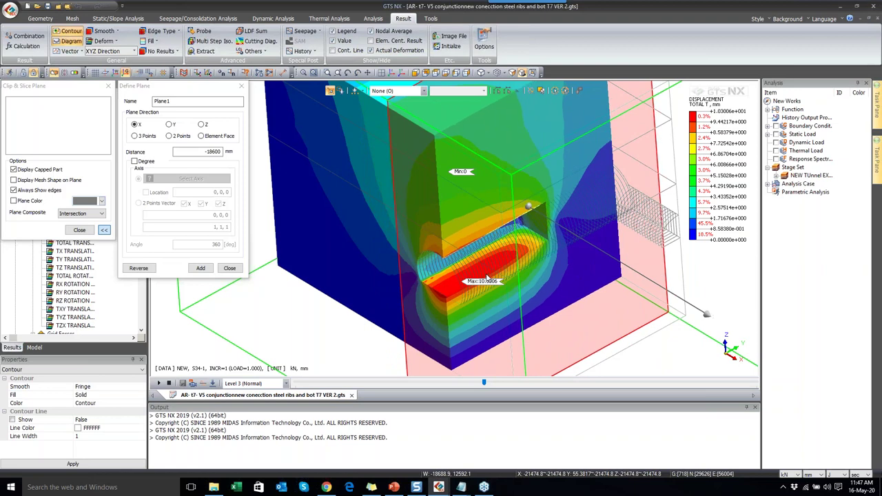
click(208, 269)
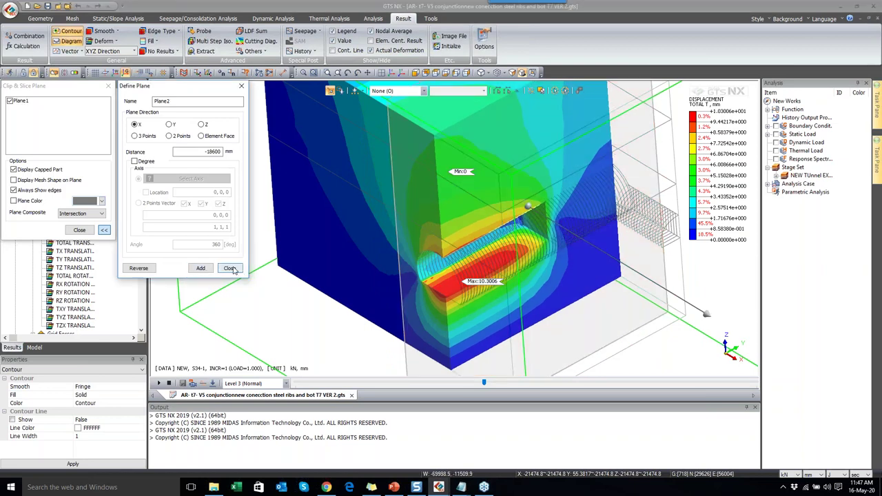
click(104, 229)
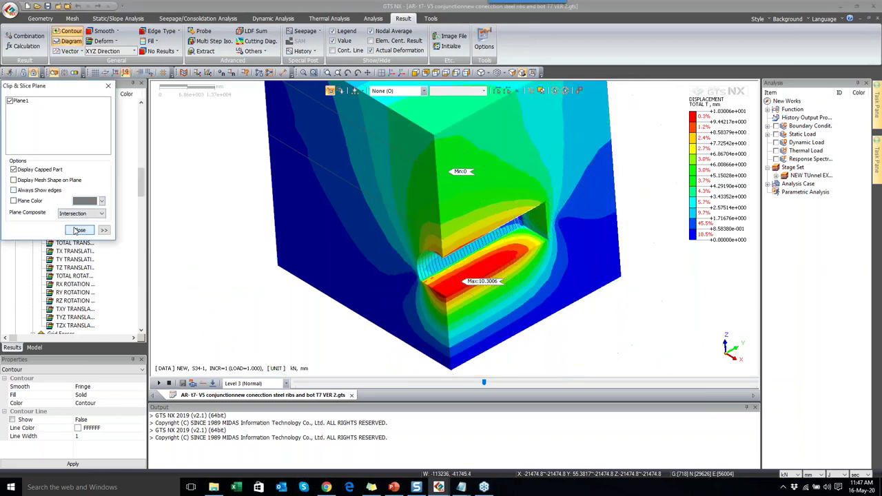
click(79, 229)
- Examine the S34-1 total displacement contour around the sectioned tunnel up close
drag(475, 280, 424, 262)
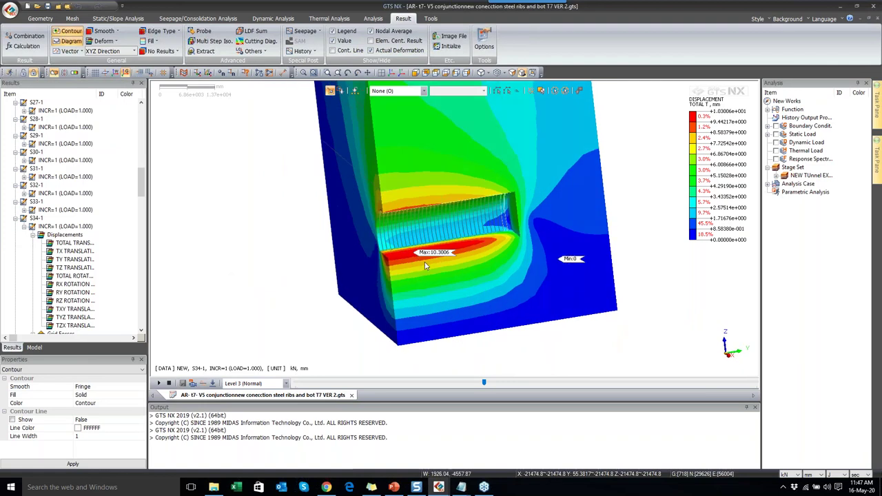
scroll(552, 209, up, 4)
drag(553, 228, 553, 241)
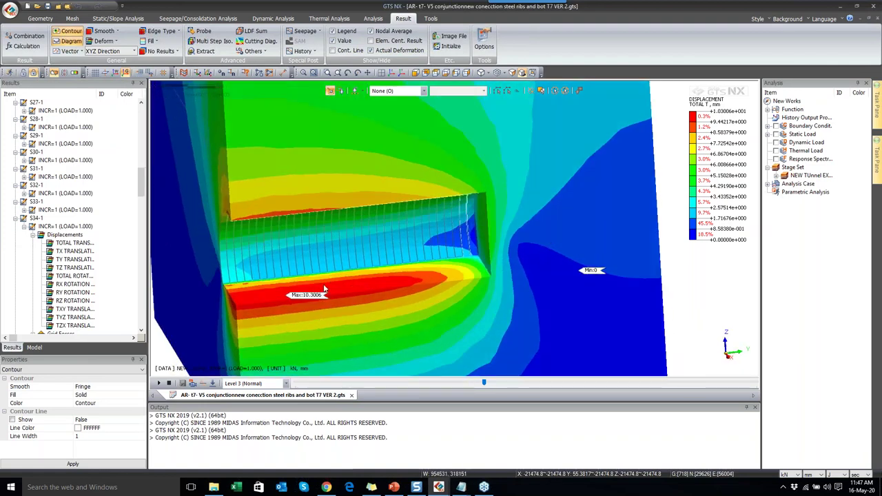
scroll(562, 263, down, 2)
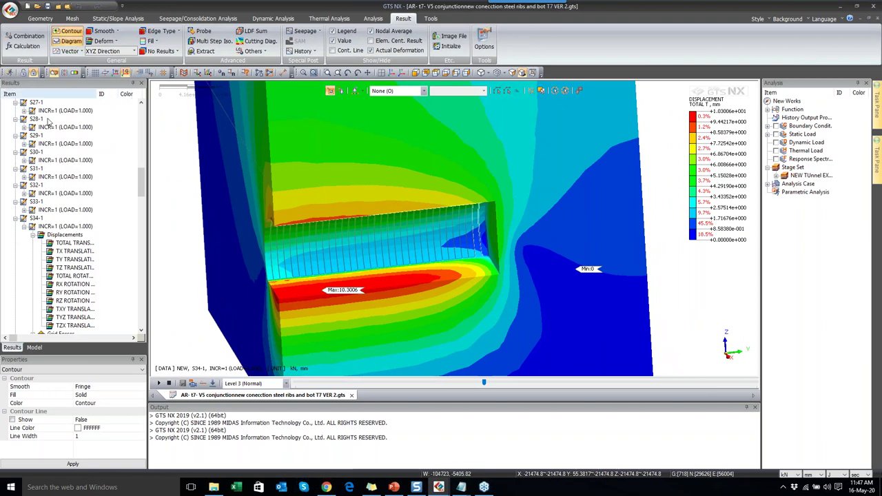
- Display the S34-1 beam element axial force on the ribs, followed by their bending moment Y
scroll(36, 228, down, 6)
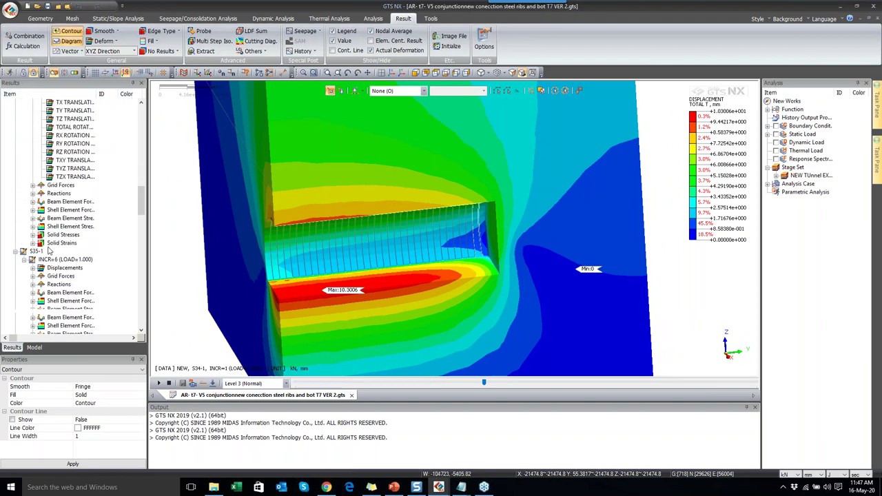
click(32, 201)
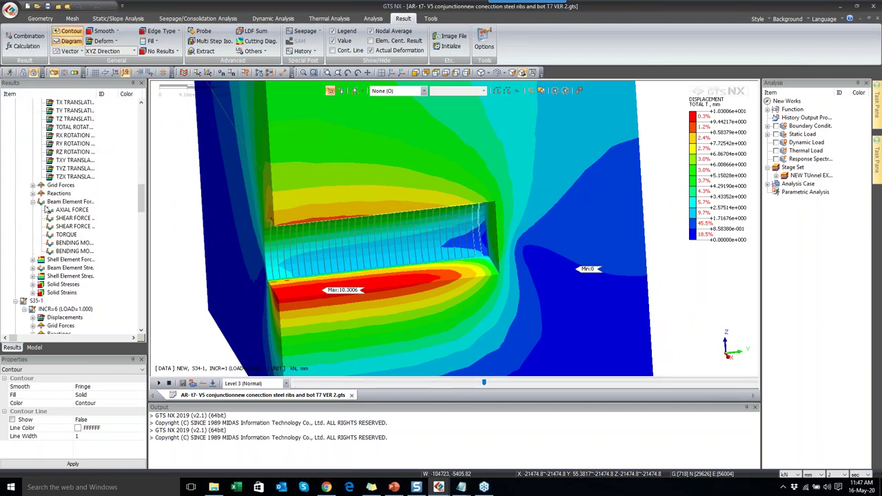
click(60, 210)
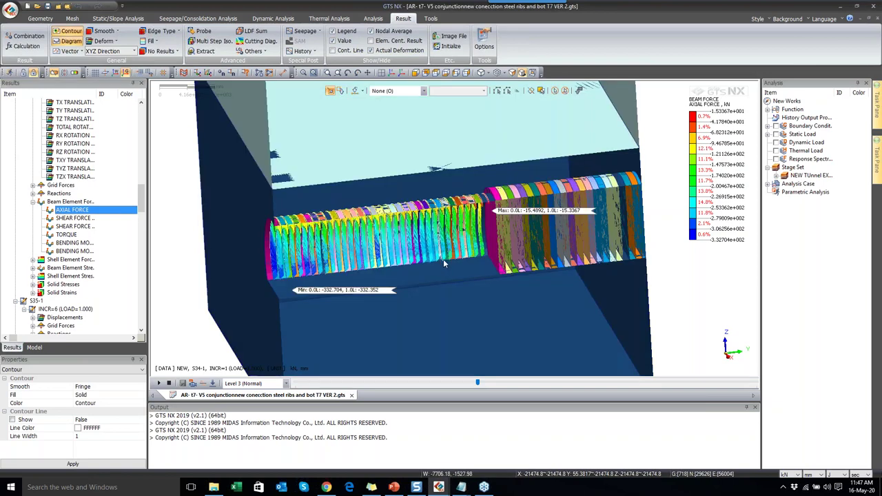
drag(458, 256, 482, 257)
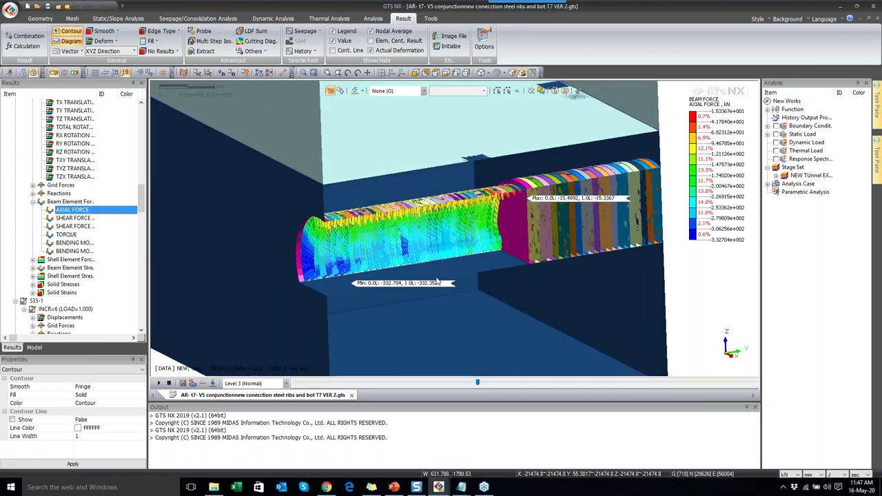
click(68, 243)
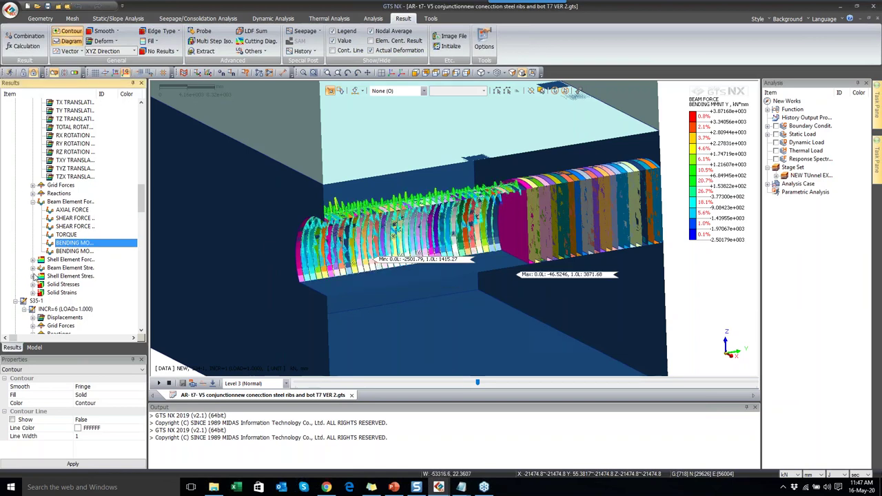
- Display the S34-1 shell element bending moment XY and view the main tunnel's shotcrete lining up close
click(32, 259)
scroll(76, 227, down, 2)
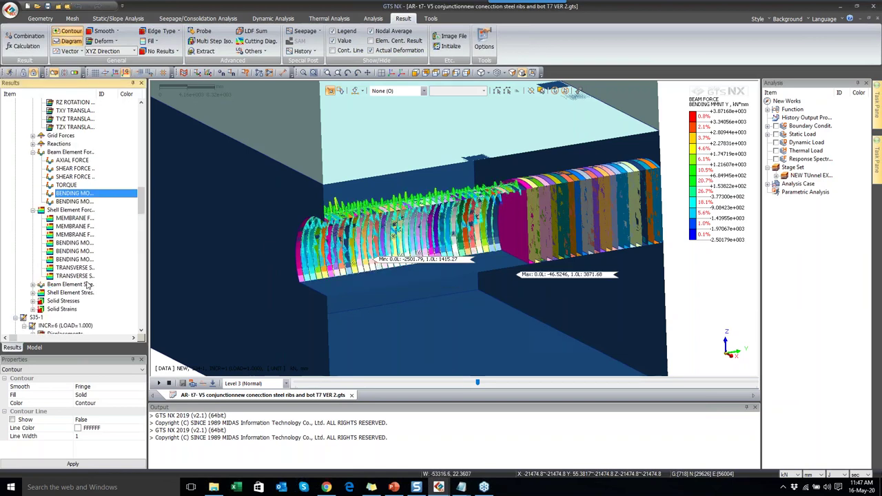
click(88, 210)
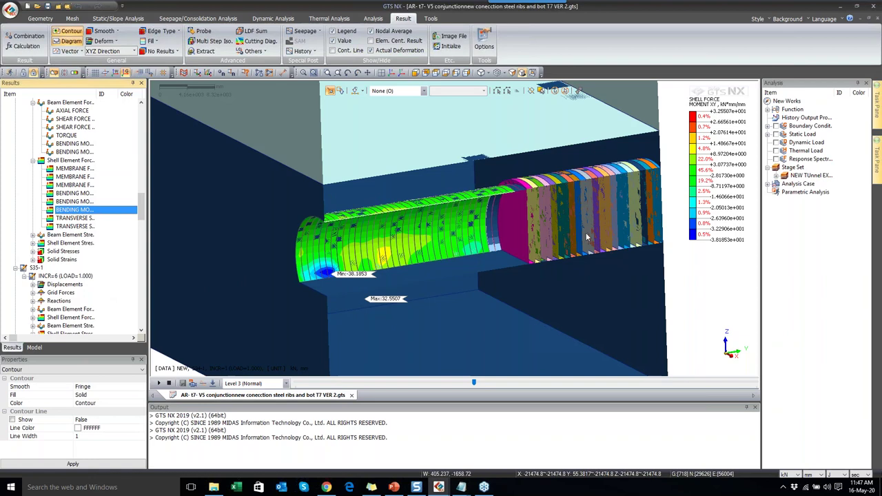
scroll(520, 209, up, 3)
drag(520, 211, 517, 212)
- Display the total translation displacement contour for stage S35-1, INCR=6 (LOAD=1.000), and move its legend inward
scroll(25, 256, down, 3)
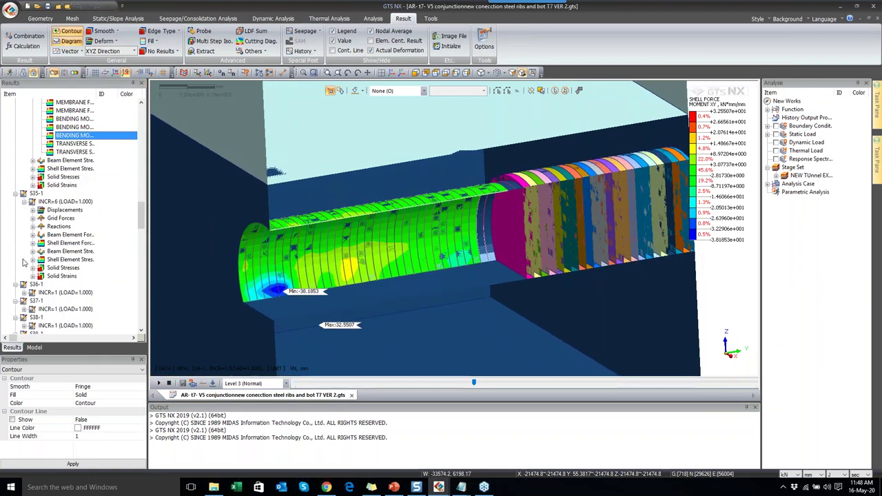
scroll(41, 200, up, 11)
scroll(53, 178, down, 9)
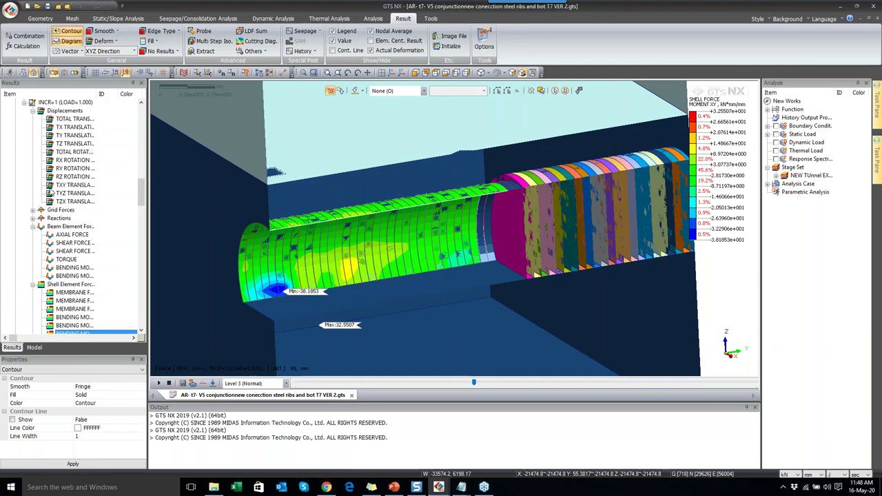
click(33, 259)
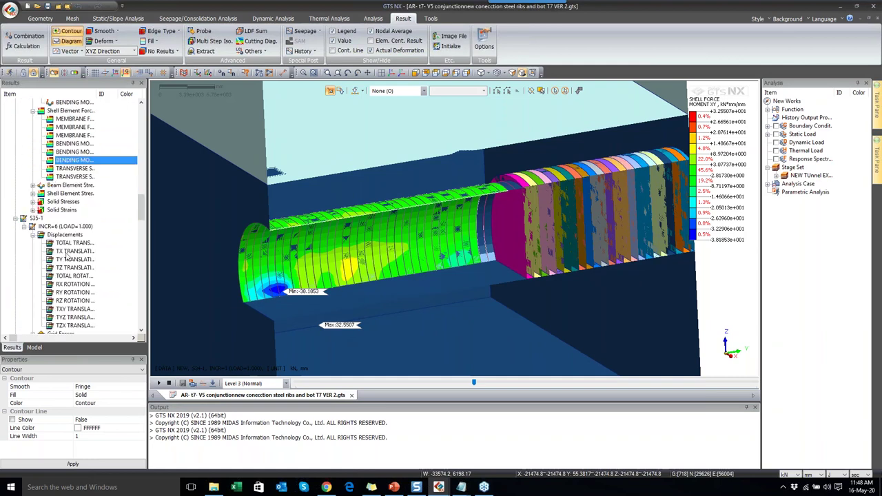
click(72, 242)
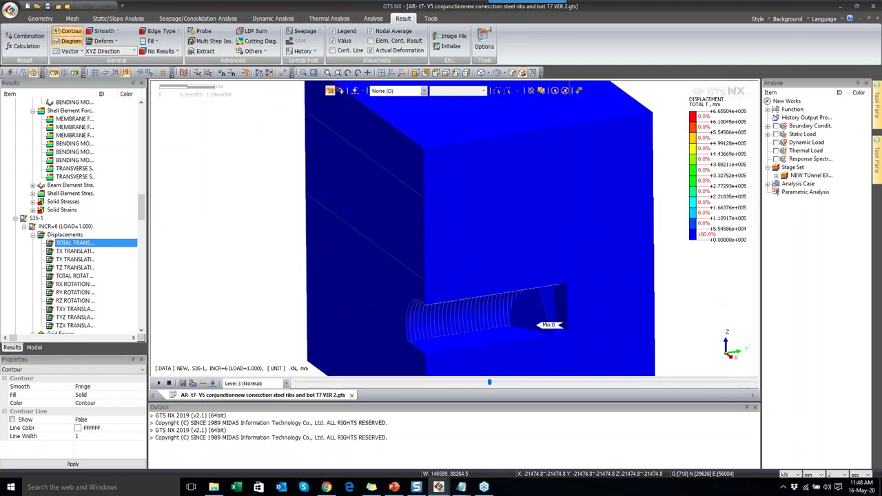
drag(716, 113, 705, 138)
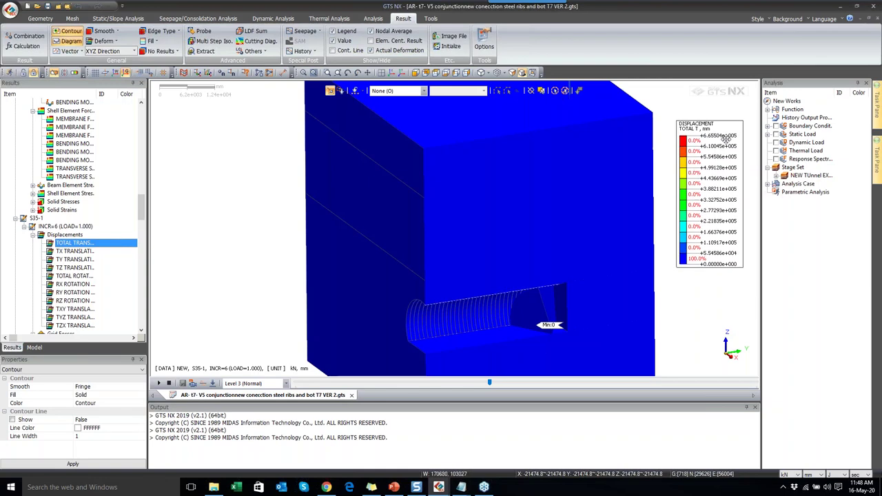
- Set the length unit of the displayed results to metres
click(813, 475)
click(815, 448)
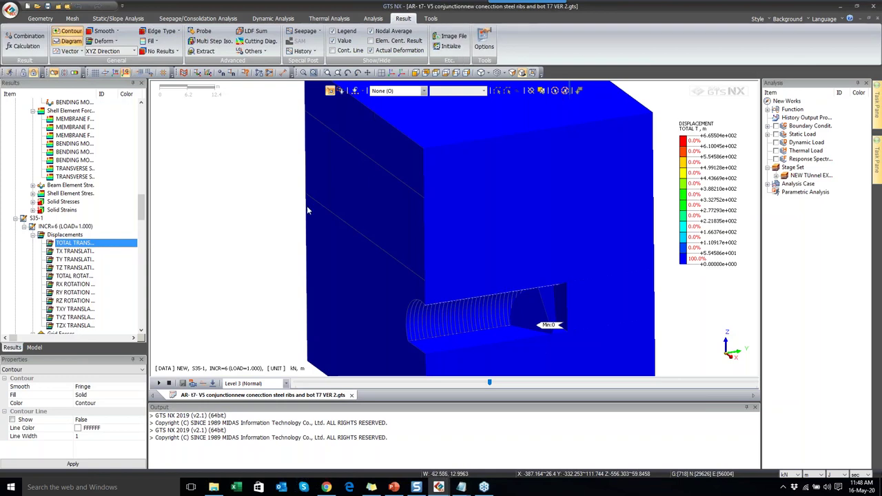
scroll(311, 215, down, 1)
scroll(389, 259, down, 5)
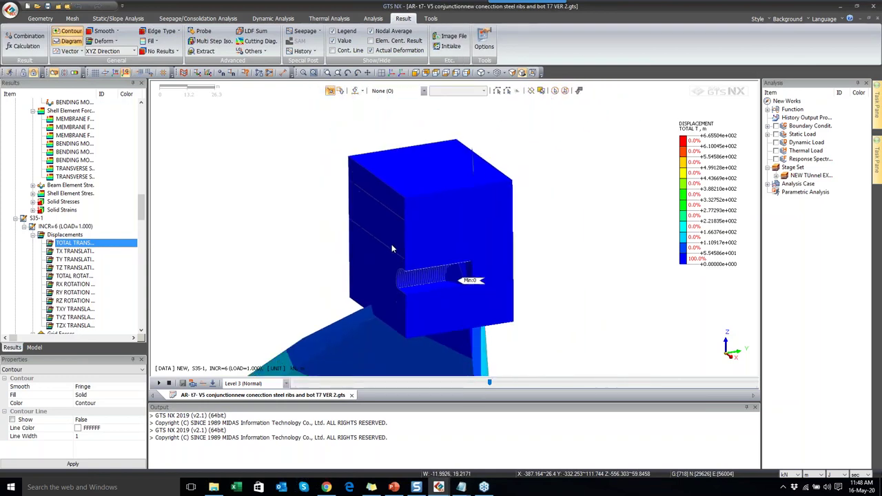
click(402, 50)
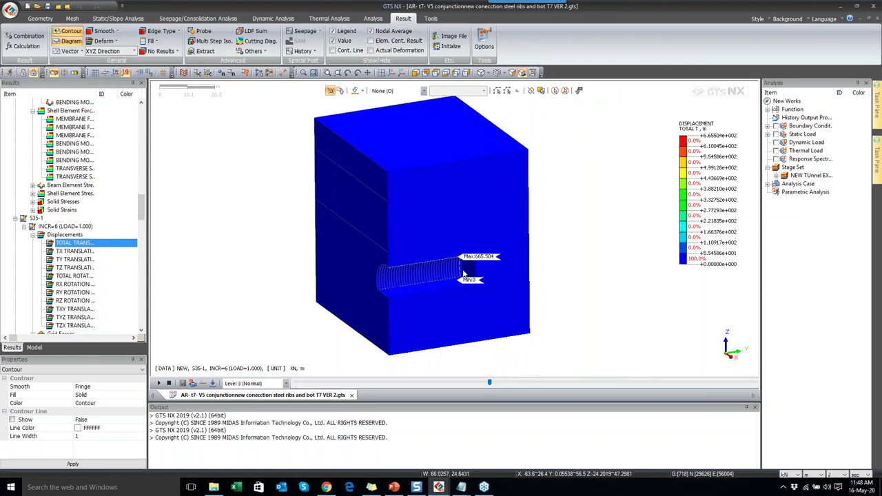
- Examine the S35-1 total displacement contour up close around the maximum at the inner end of the ribbed tunnel
scroll(463, 265, up, 5)
scroll(465, 259, up, 5)
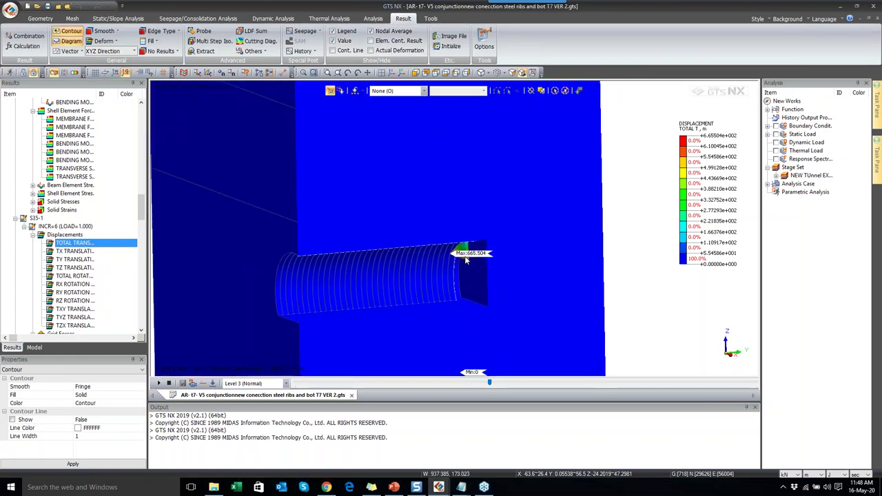
drag(459, 246, 456, 223)
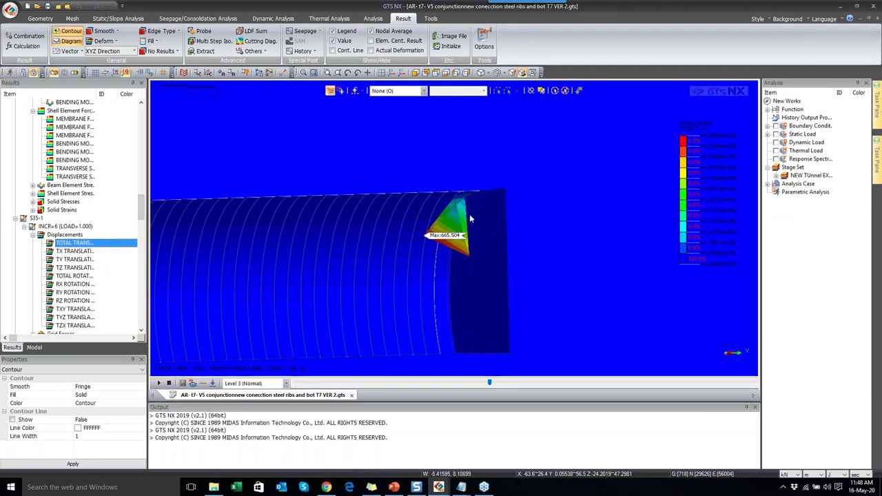
drag(461, 213, 441, 226)
drag(445, 327, 419, 252)
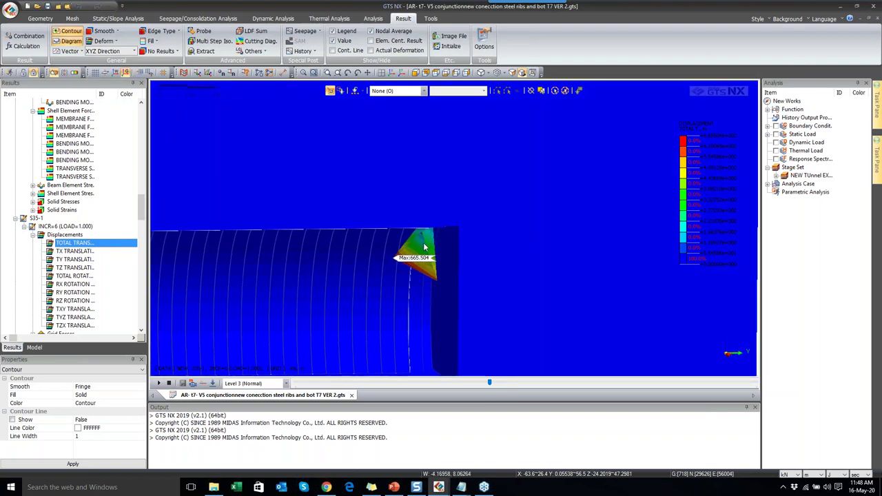
scroll(427, 239, down, 4)
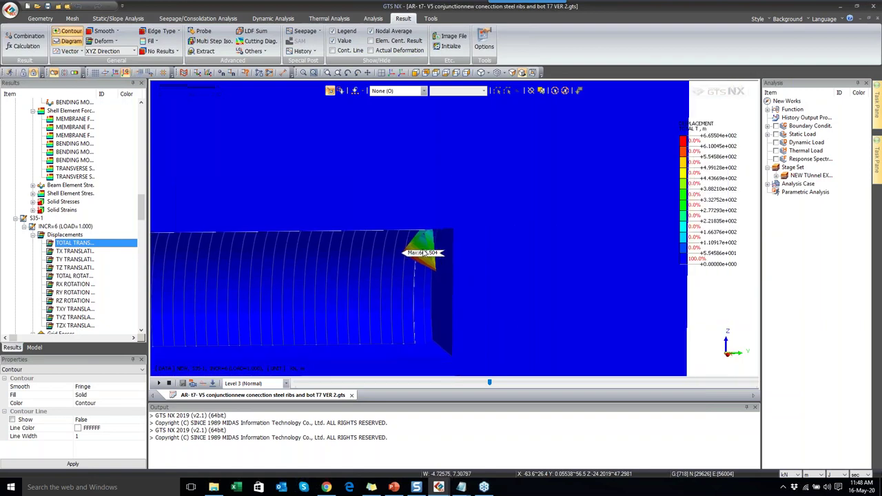
drag(422, 253, 416, 261)
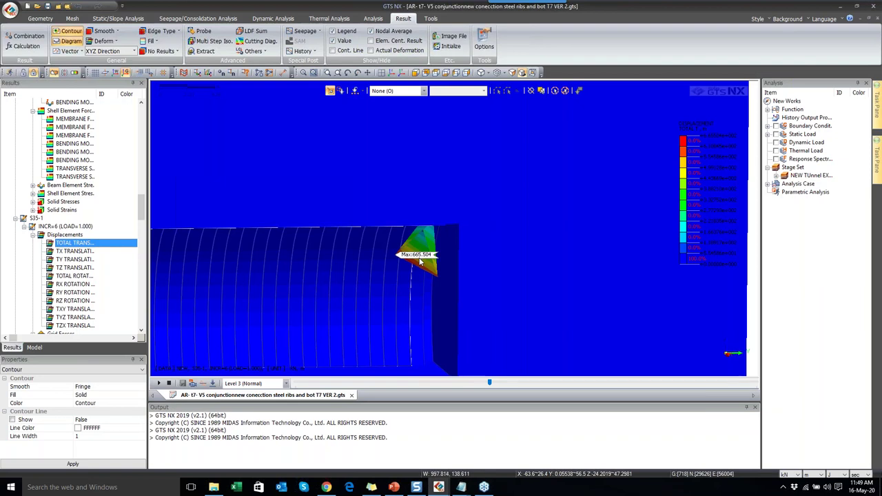
scroll(463, 233, down, 3)
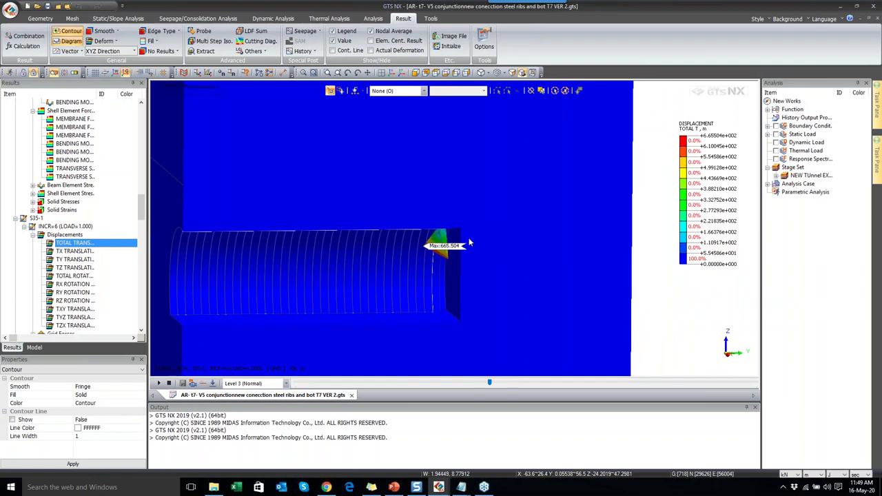
scroll(456, 252, up, 2)
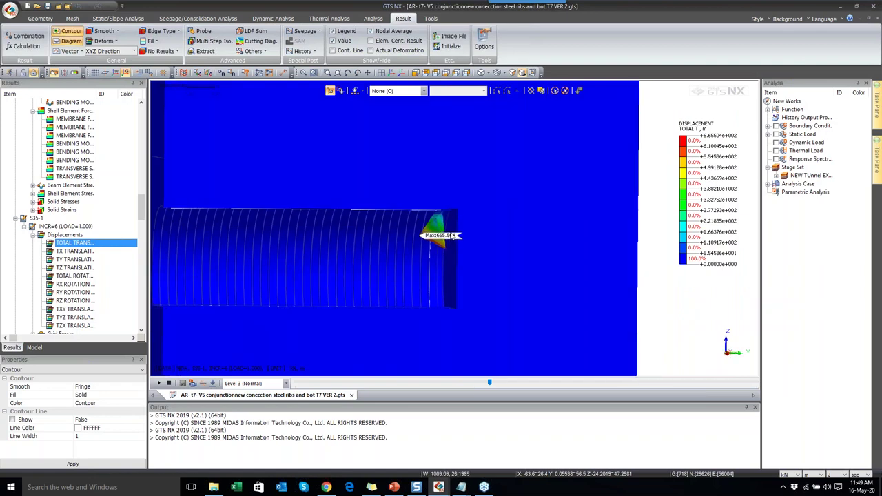
scroll(448, 232, up, 2)
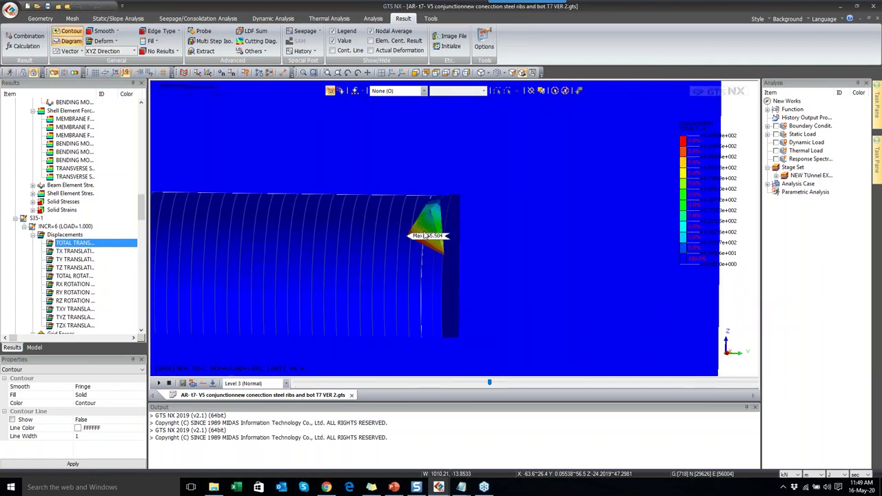
drag(433, 230, 442, 245)
- Display the total translation displacement contour for stage S83, INCR=1 (LOAD=1.000), on the whole model in isometric view
scroll(63, 291, down, 10)
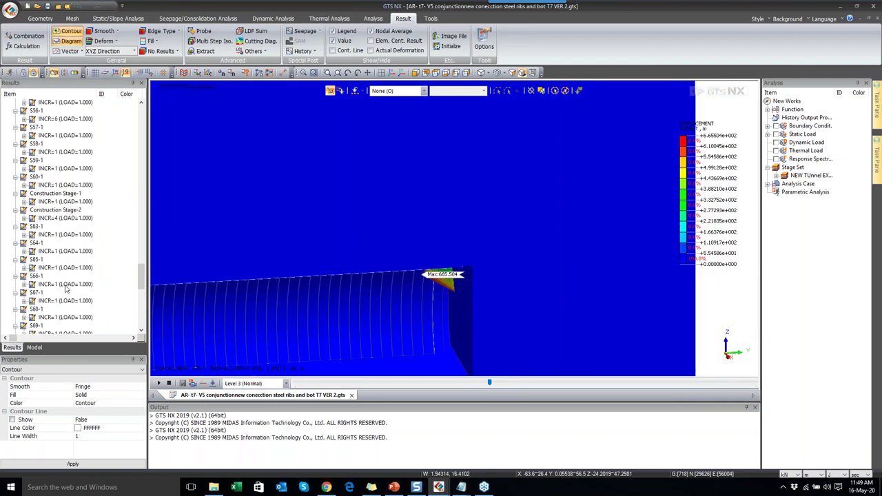
scroll(64, 288, down, 4)
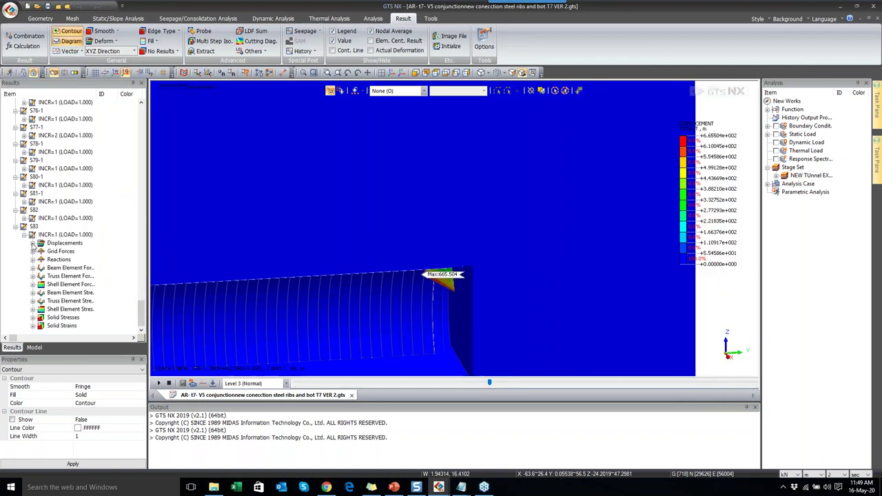
click(32, 243)
click(69, 243)
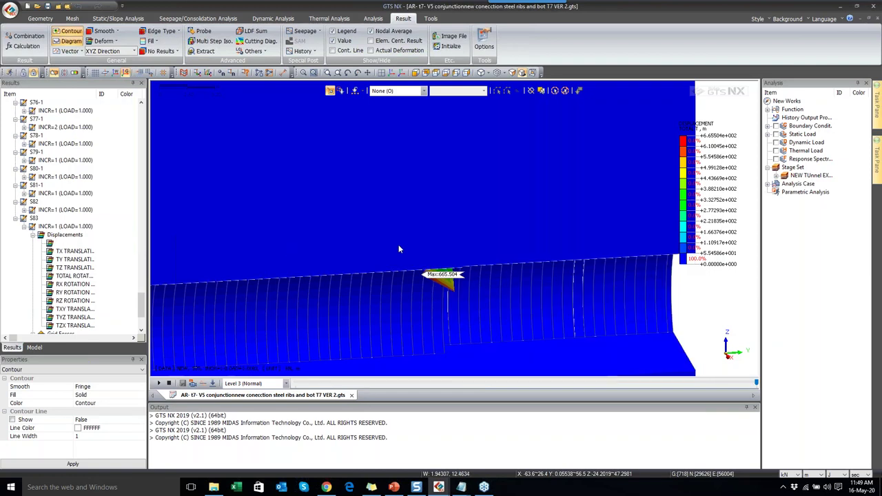
click(391, 73)
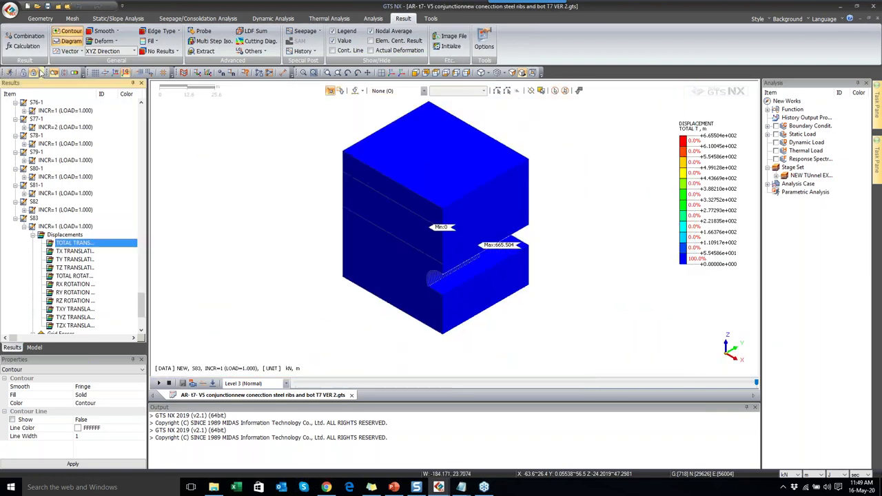
click(54, 72)
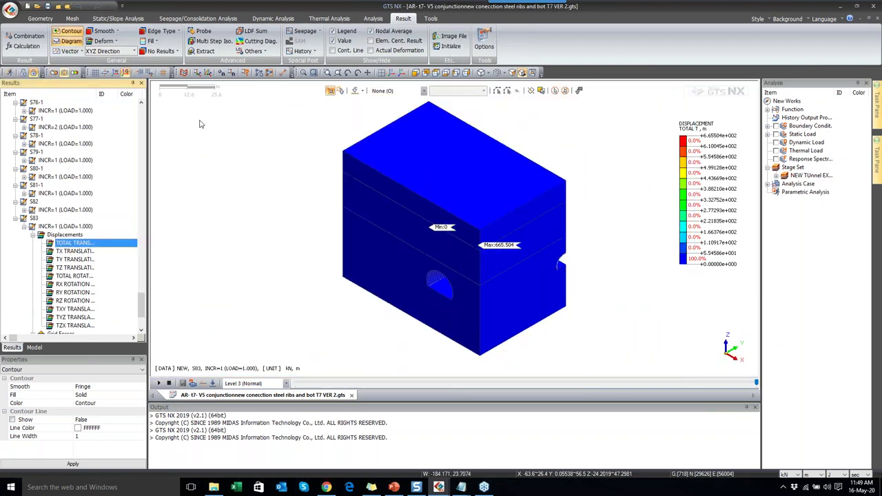
- Examine the S83 total displacement contour up close at the junction between the two ribbed tunnels
drag(520, 283, 425, 238)
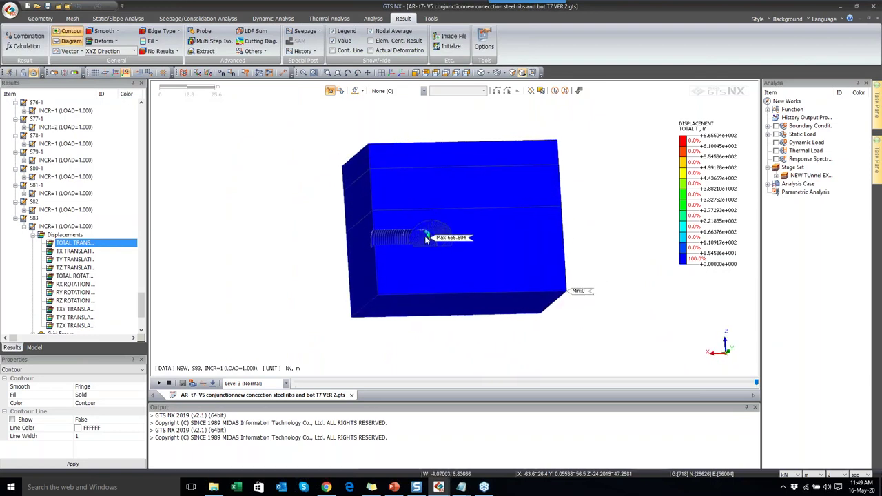
scroll(441, 263, up, 4)
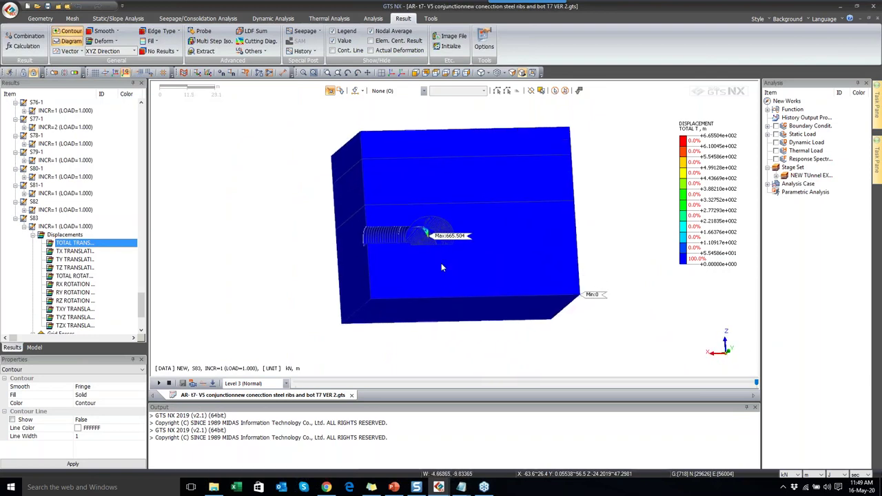
scroll(404, 214, up, 5)
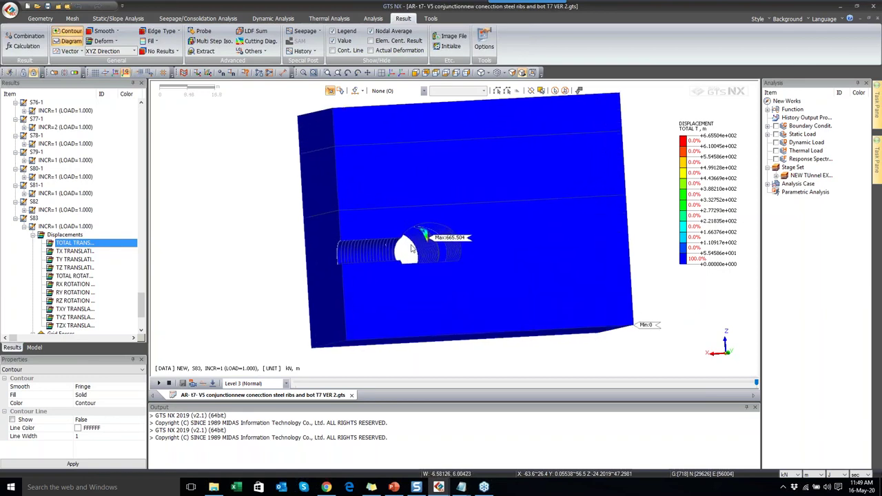
scroll(424, 235, up, 5)
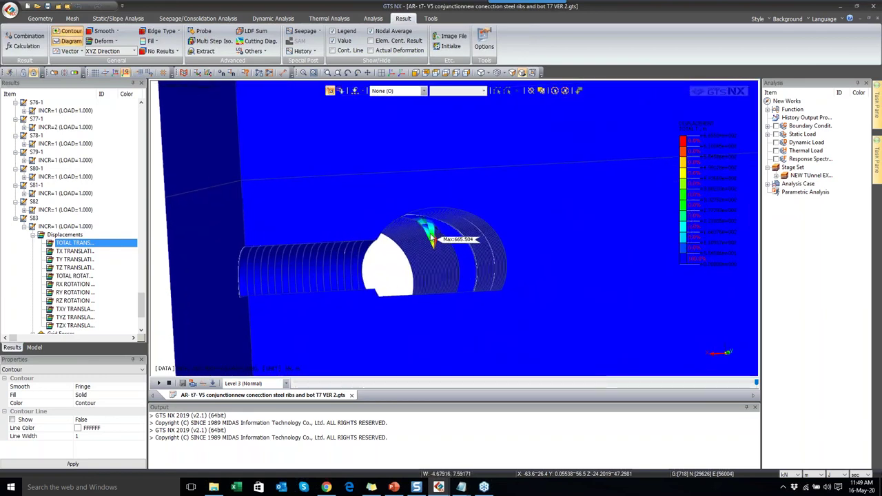
scroll(432, 237, up, 3)
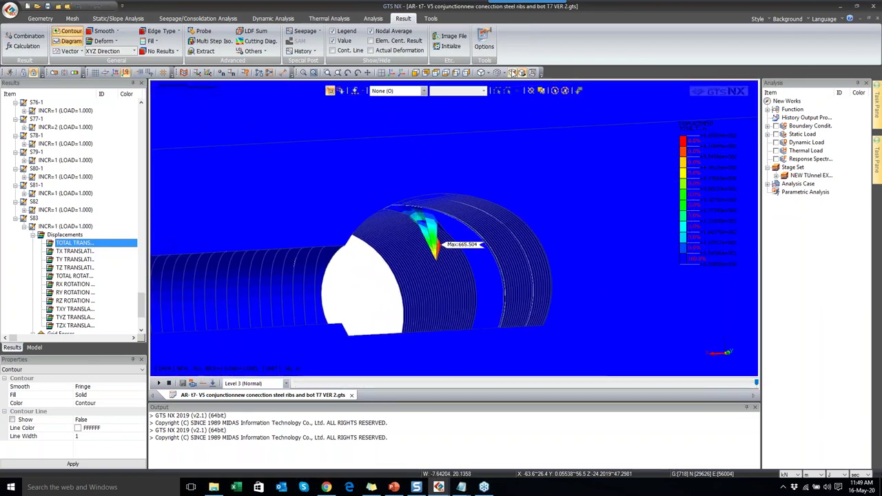
scroll(413, 214, up, 2)
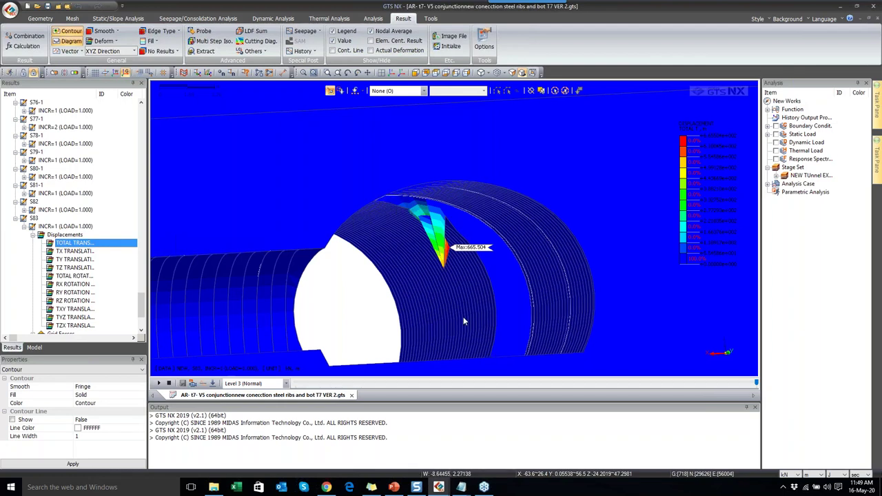
drag(463, 316, 396, 209)
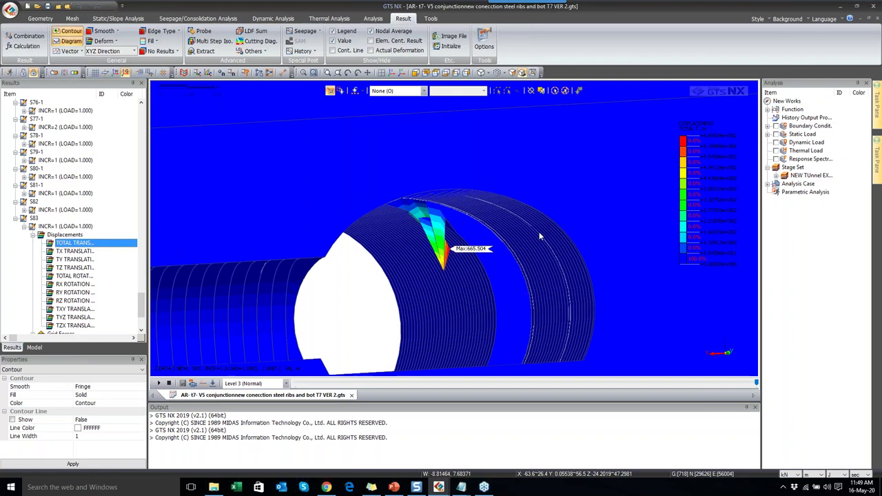
scroll(406, 243, up, 3)
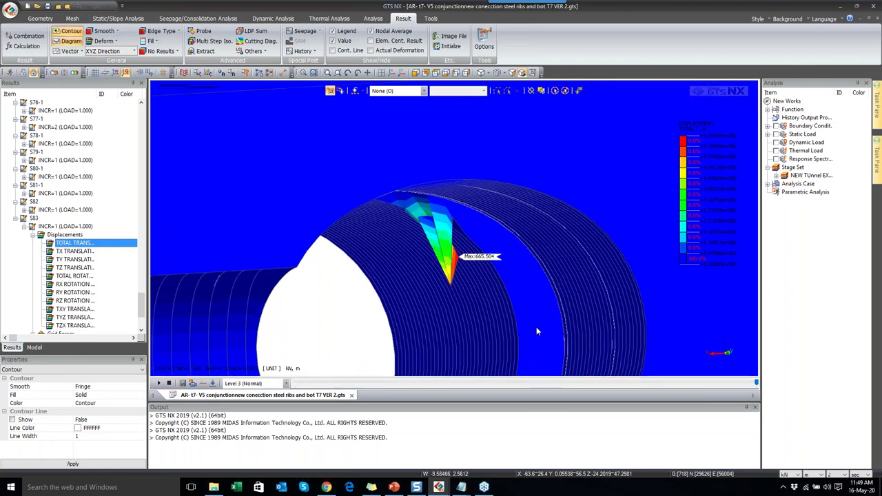
scroll(536, 332, down, 2)
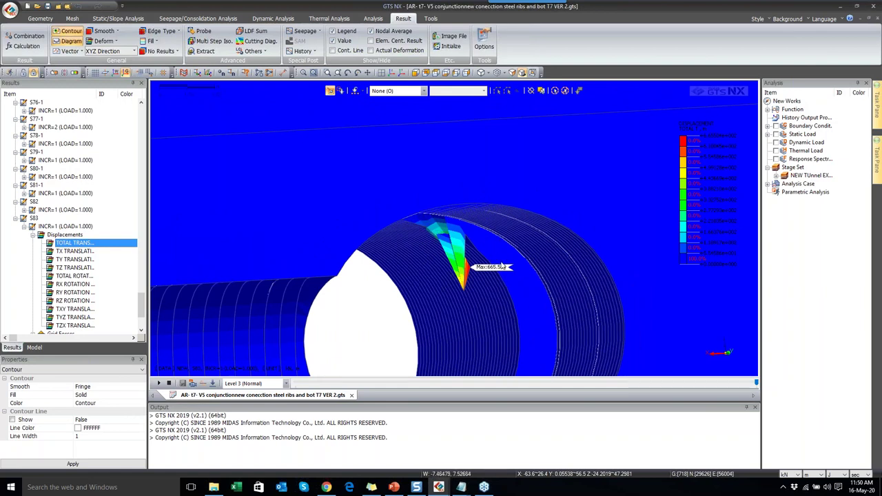
scroll(55, 201, up, 10)
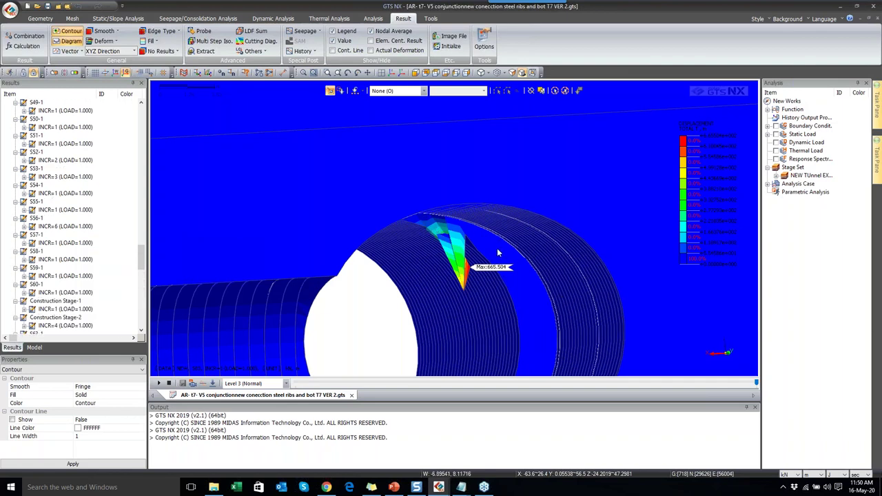
scroll(447, 241, down, 5)
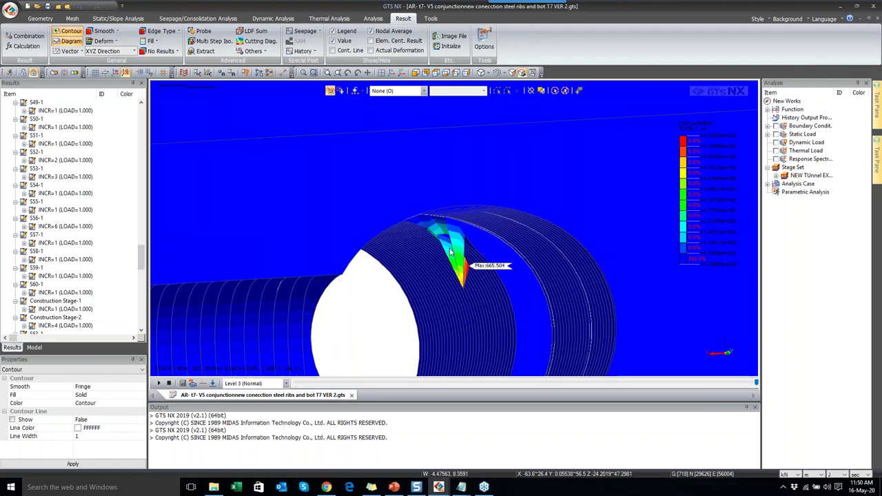
scroll(470, 313, up, 3)
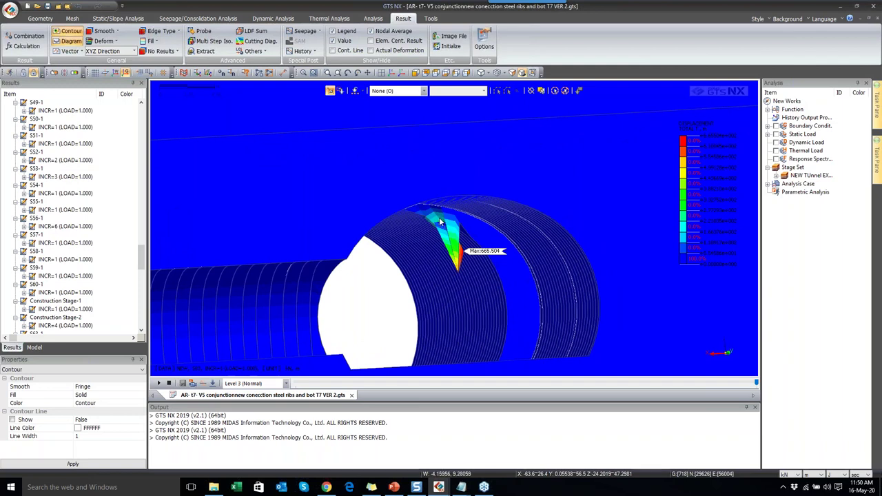
scroll(440, 220, up, 1)
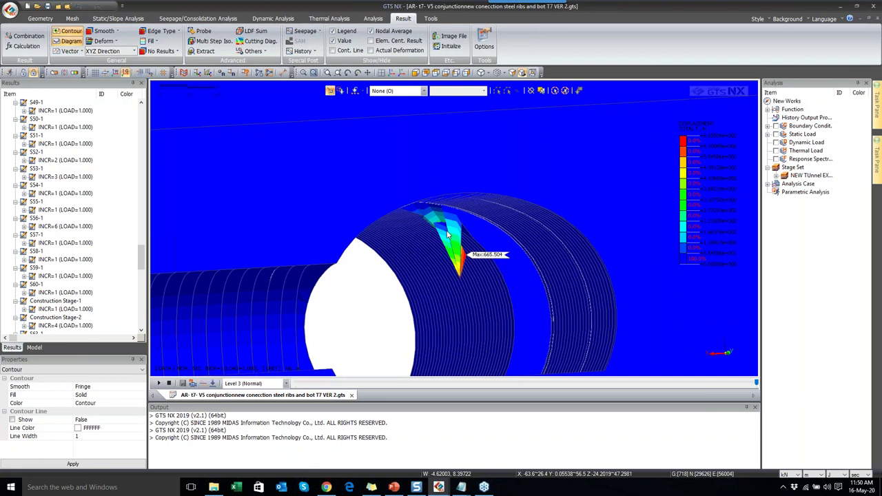
scroll(449, 233, up, 2)
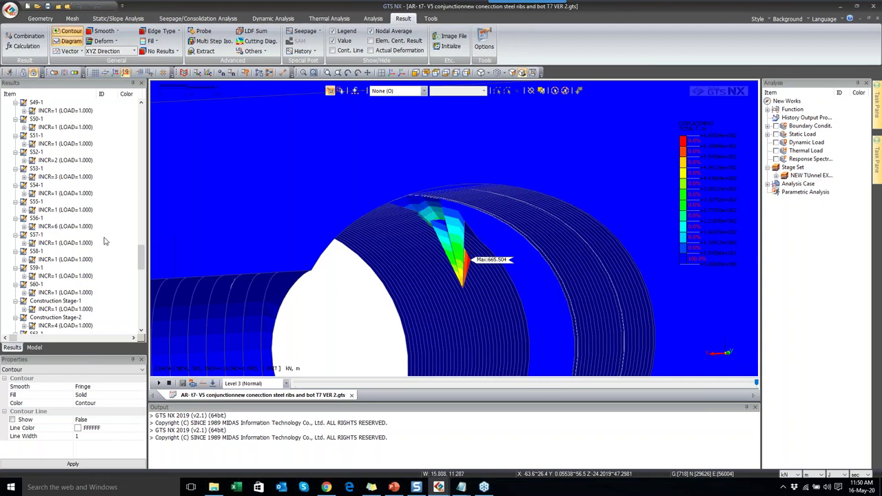
- Display the S35-1 total translation displacement contour again and view the tunnel's maximum displacement zone from the front
scroll(103, 243, down, 3)
scroll(62, 221, up, 18)
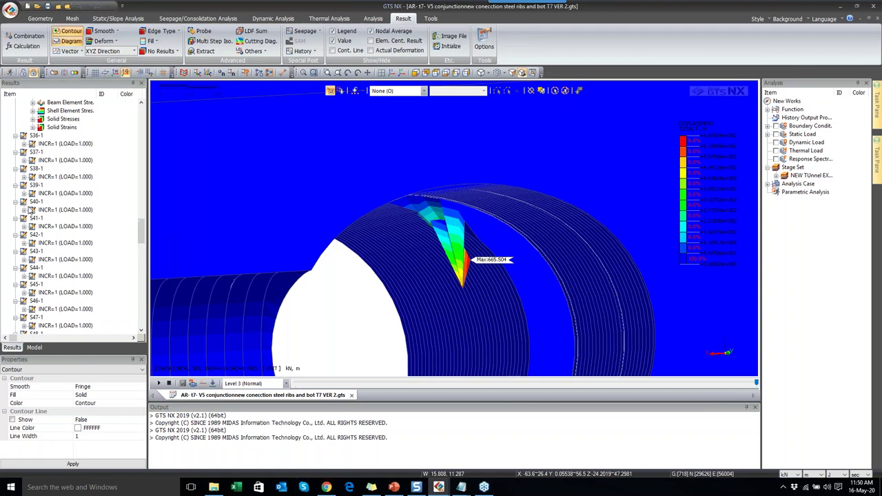
scroll(40, 193, up, 2)
click(56, 153)
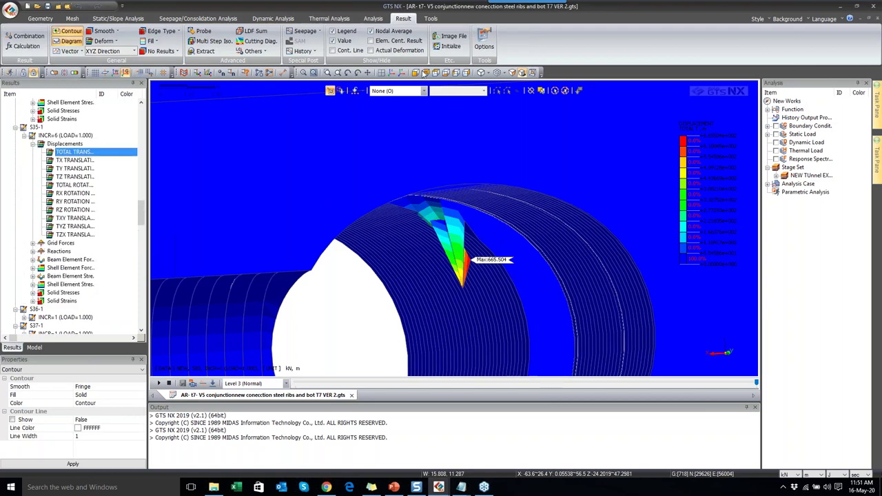
click(402, 72)
click(381, 72)
scroll(512, 250, up, 5)
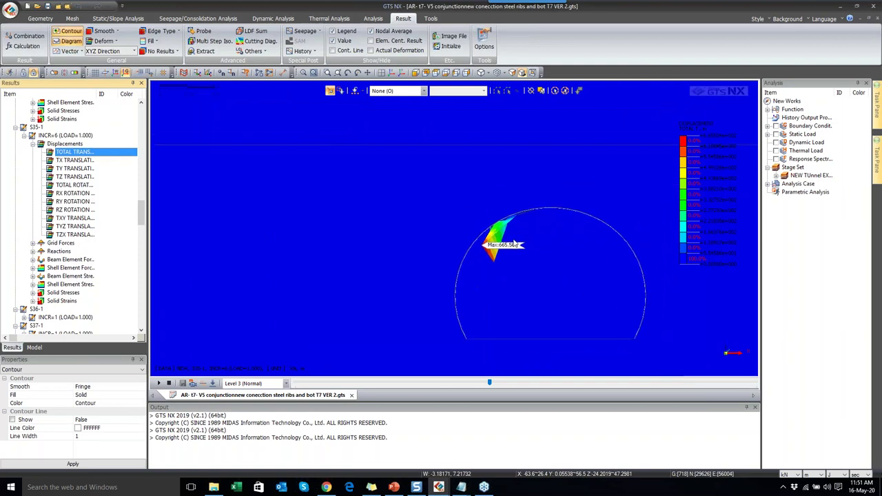
- Examine the S35-1 total displacement contour obliquely and up close around the maximum at the gap between the ribbed tunnel sections
drag(508, 242, 533, 287)
scroll(523, 258, up, 2)
click(512, 73)
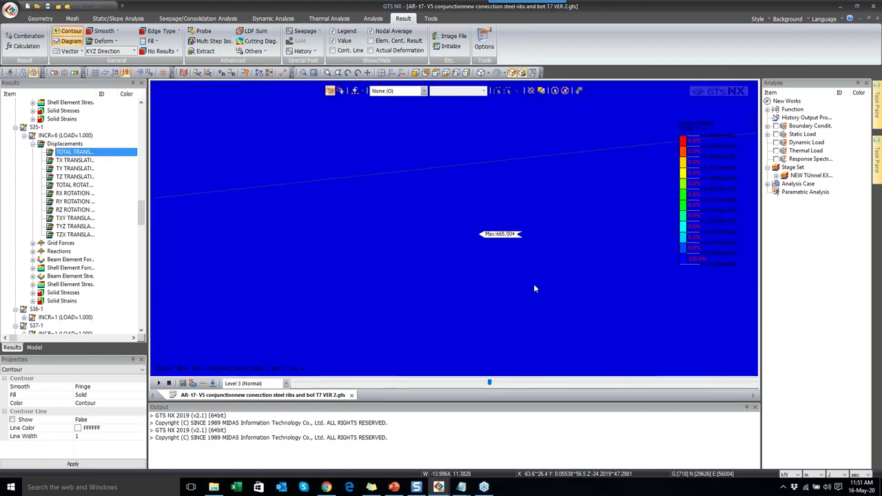
click(498, 73)
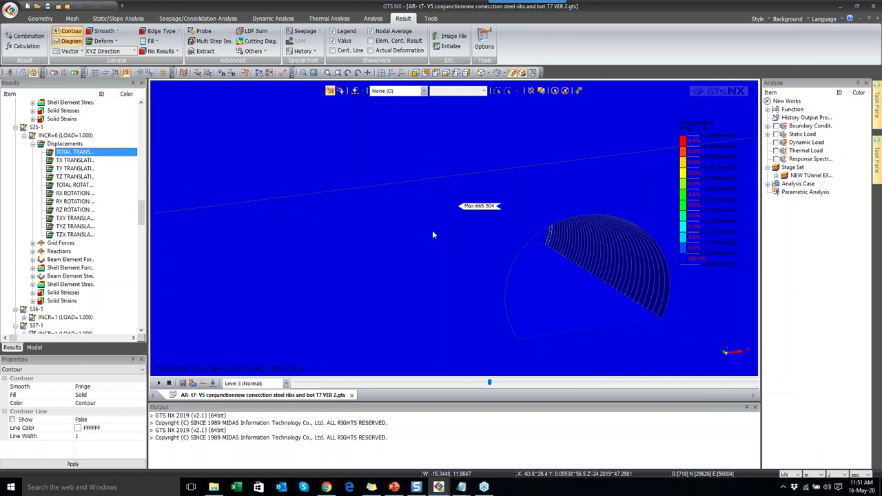
drag(448, 236, 489, 233)
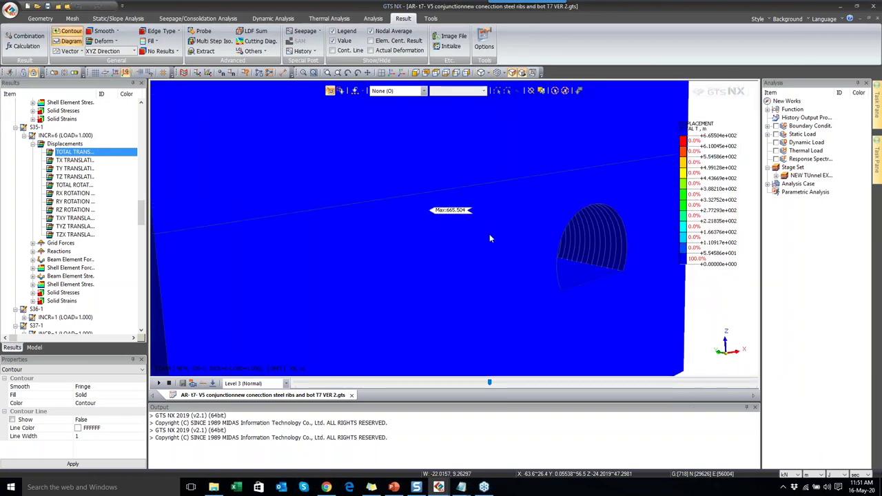
scroll(433, 228, up, 2)
scroll(433, 228, up, 5)
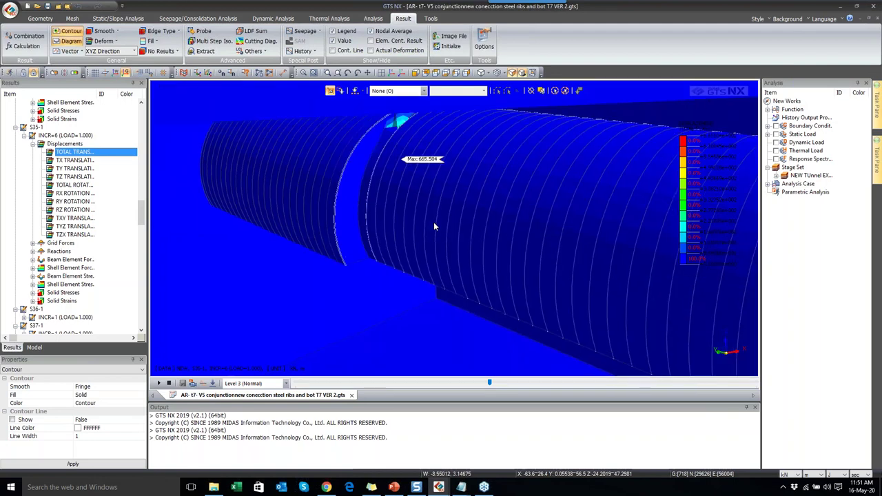
scroll(347, 244, down, 2)
scroll(367, 138, up, 3)
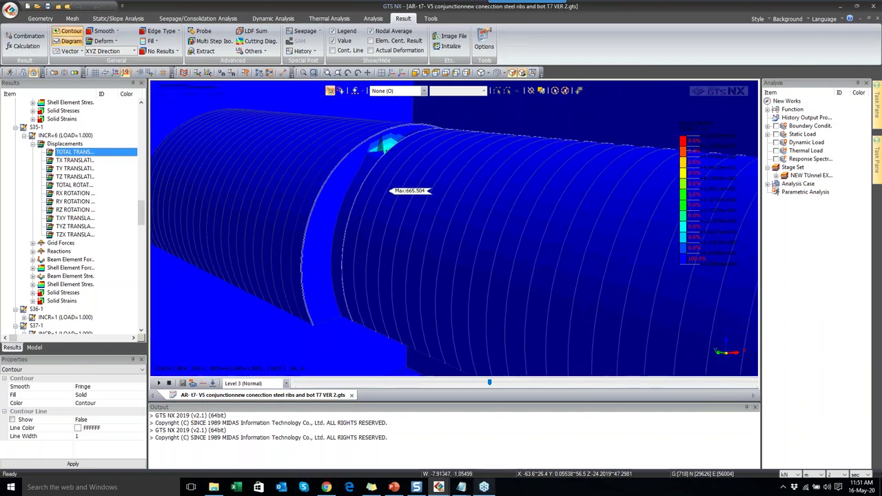
- Switch to Notepad and look through the ReRounding-Soft-Dynamic_CS Stress Test.log analysis log
mouse_move(461, 487)
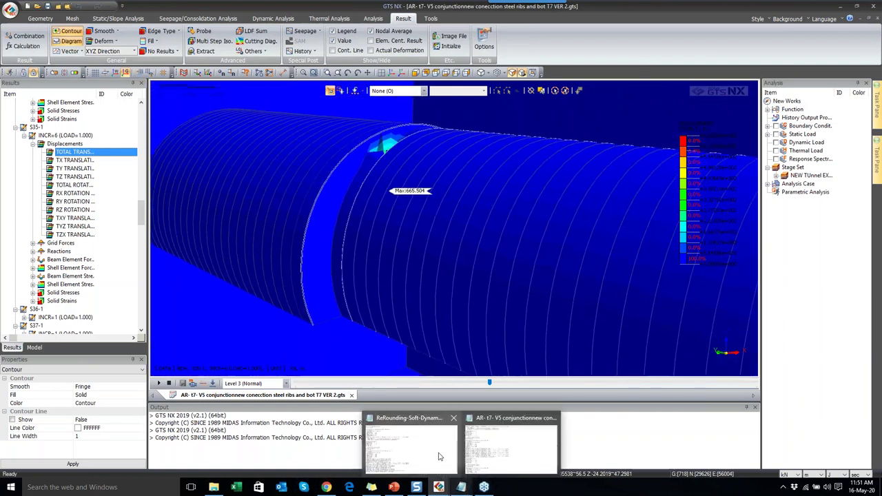
mouse_move(472, 446)
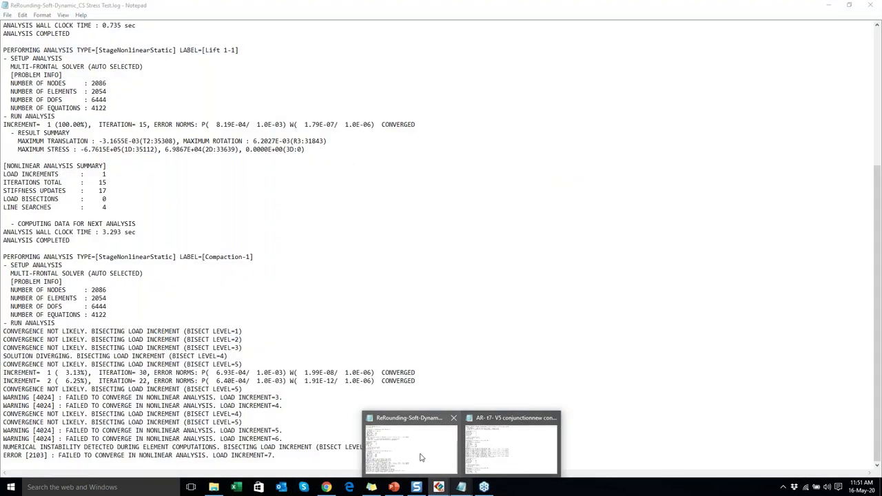
click(419, 455)
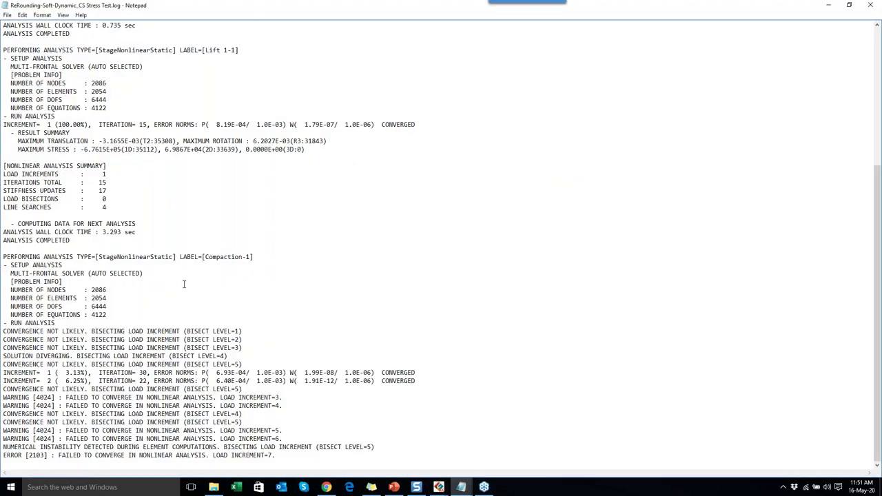
scroll(274, 268, up, 10)
scroll(274, 269, down, 9)
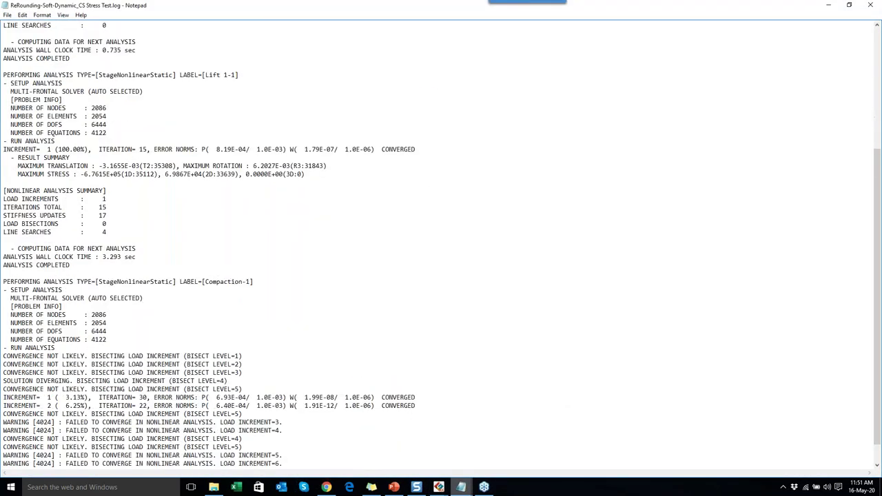
mouse_move(445, 489)
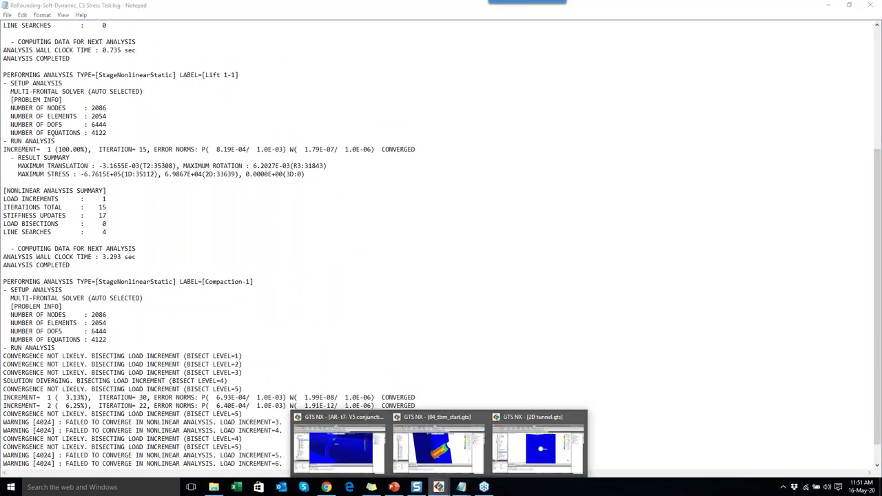
click(537, 445)
click(365, 463)
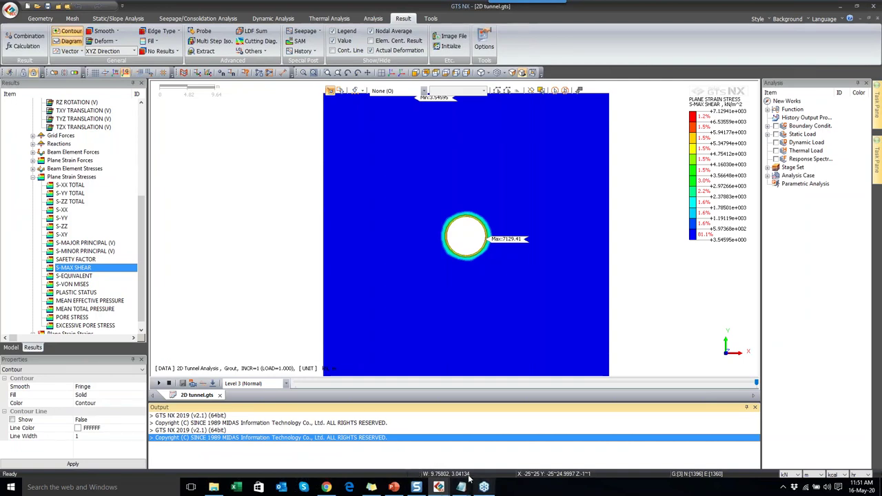
mouse_move(461, 486)
click(427, 446)
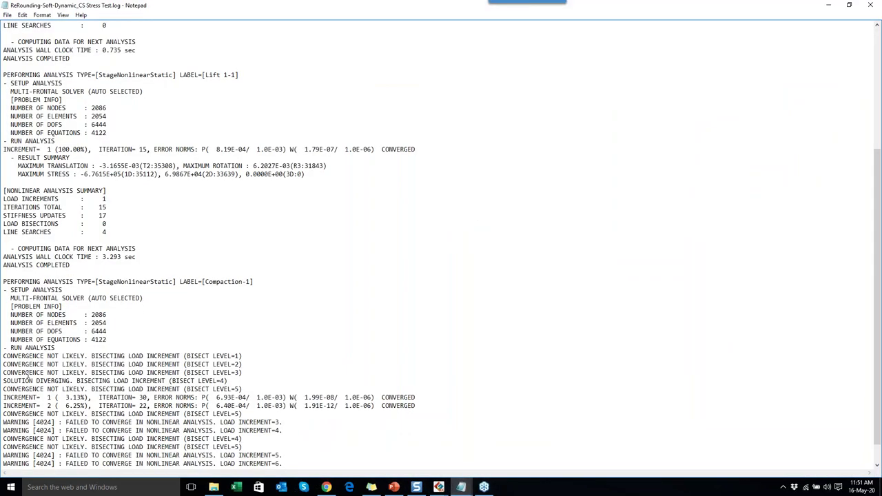
- Highlight the Compaction-1 stage's bisection lines, WARNING [4024] lines and final ERROR [2103] line in the log
drag(4, 355, 241, 440)
click(160, 405)
drag(154, 355, 234, 365)
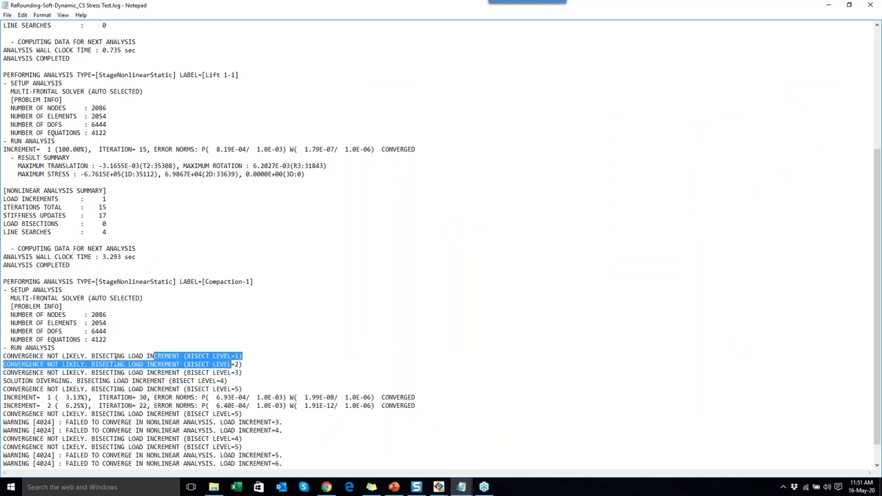
drag(115, 356, 122, 474)
click(65, 406)
drag(11, 398, 282, 407)
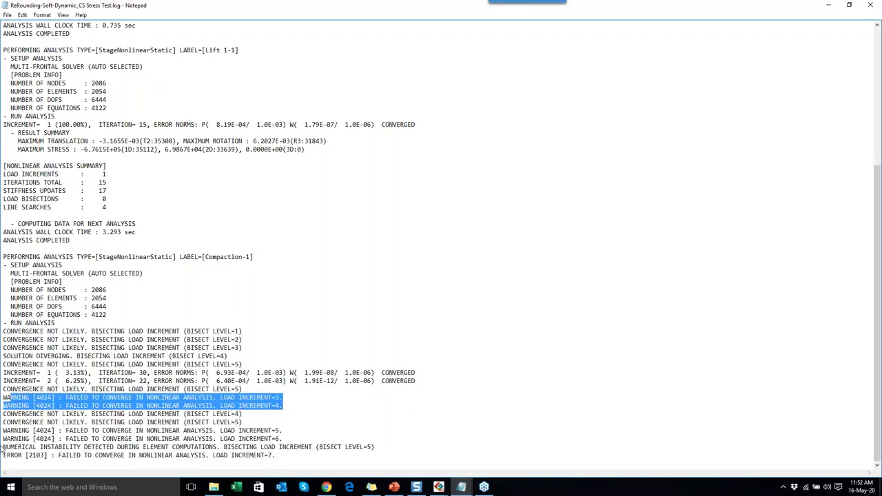
drag(54, 455, 311, 486)
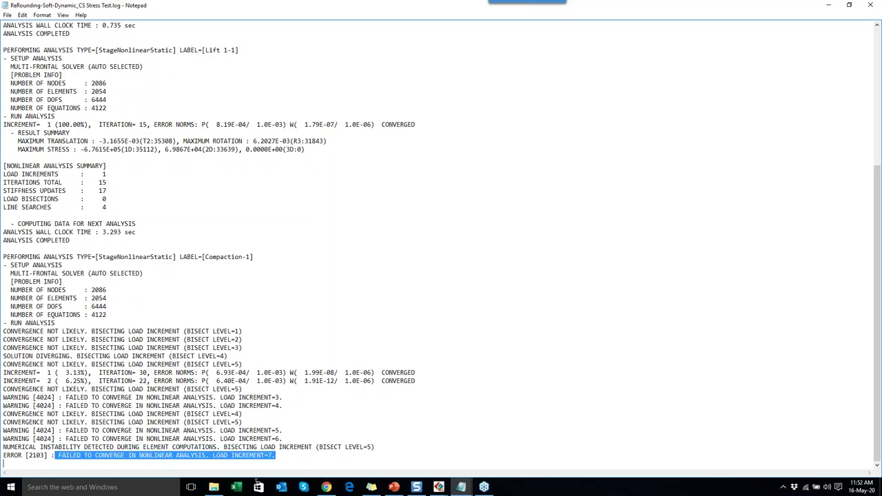
click(317, 460)
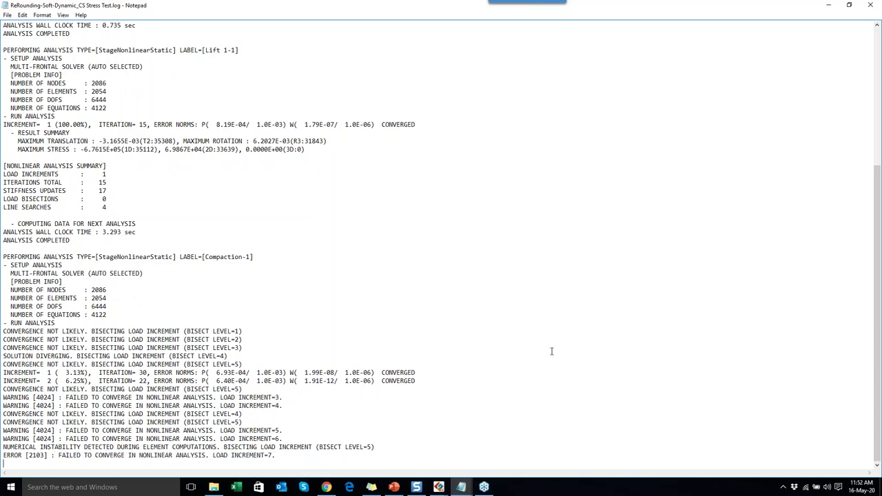
- Compare the ERROR [2103] line with the preceding WARNING [4024] lines by highlighting each in the Compaction-1 section
click(867, 37)
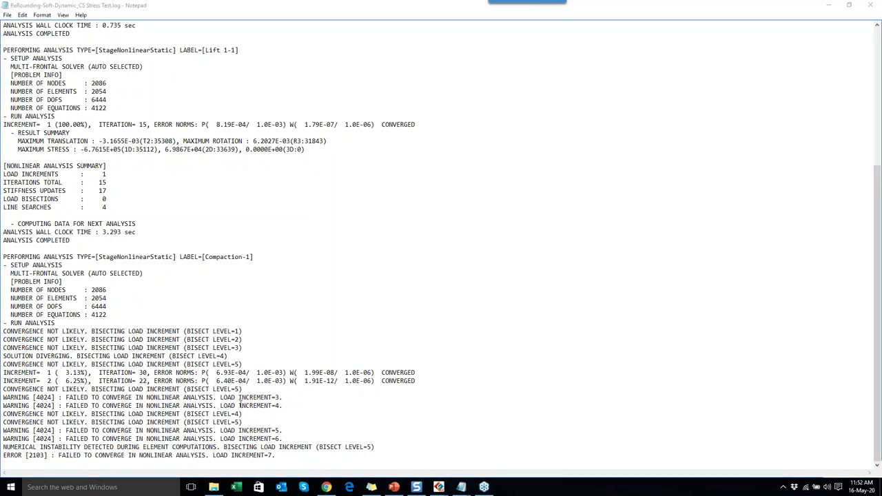
drag(275, 455, 5, 456)
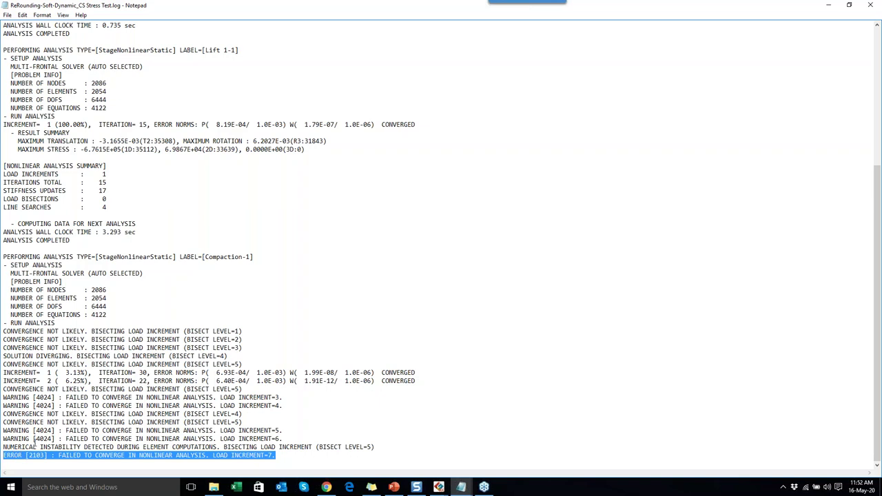
drag(10, 398, 175, 407)
drag(14, 455, 210, 462)
drag(306, 455, 205, 398)
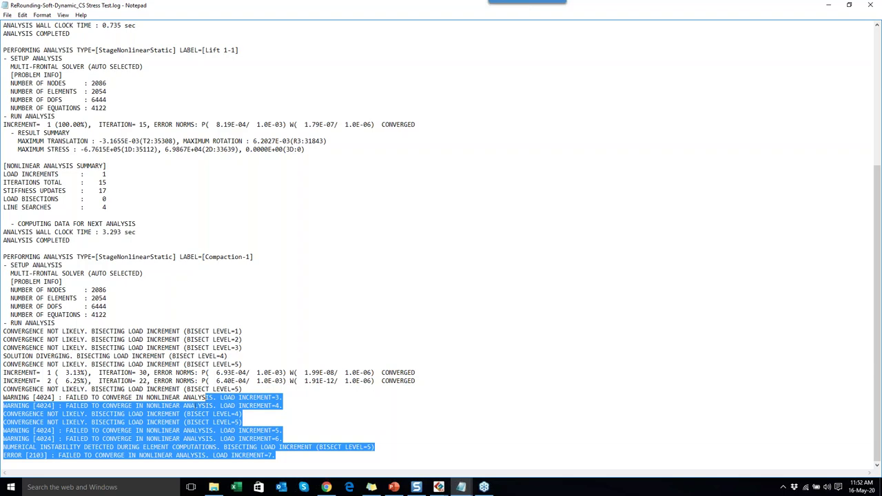
drag(73, 405, 69, 406)
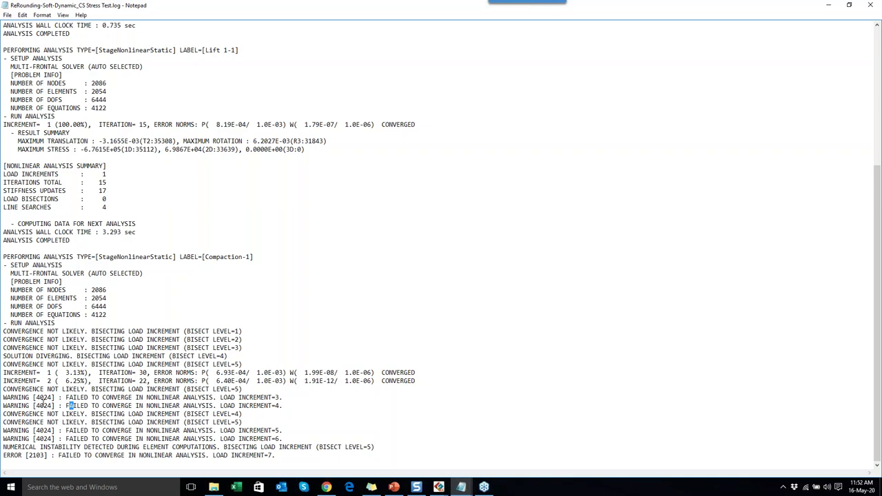
drag(6, 398, 138, 414)
click(33, 398)
- Bring up the tunnel junction model's analysis log and highlight the load percentage and convergence status of stage S34-1
click(461, 486)
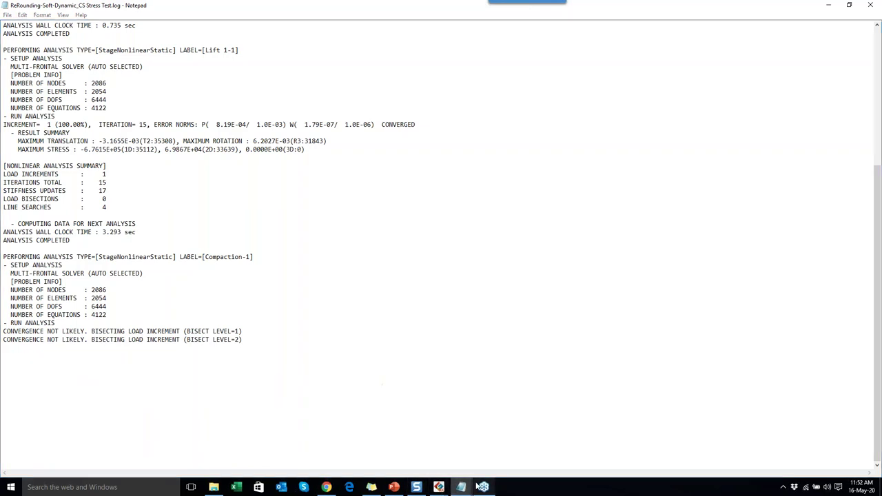
click(490, 464)
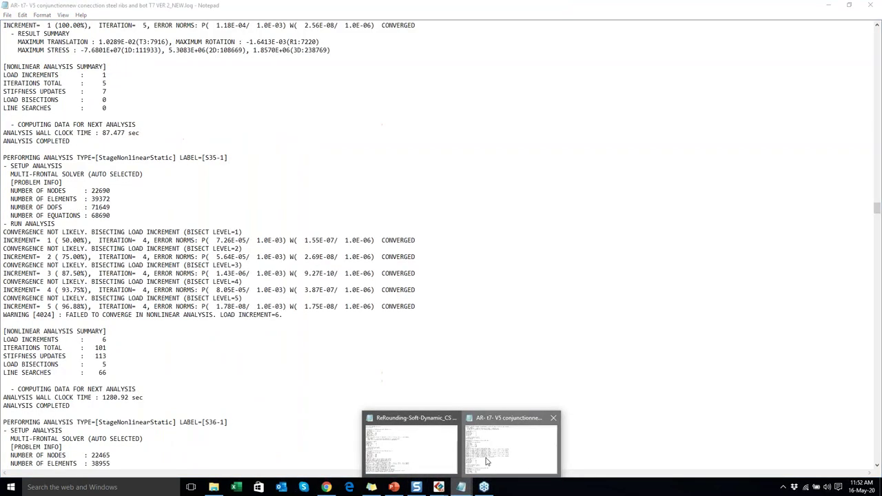
scroll(170, 243, up, 10)
drag(204, 226, 215, 233)
click(63, 292)
drag(26, 298, 86, 298)
click(76, 298)
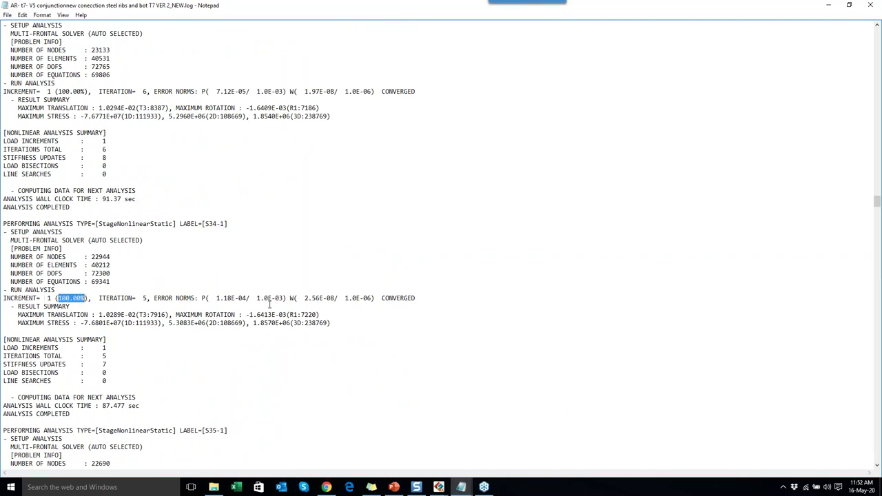
drag(379, 297, 416, 298)
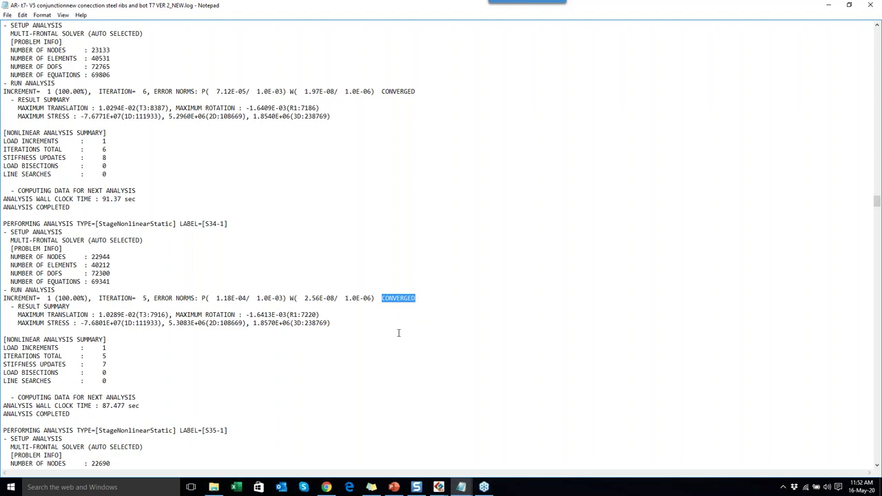
- Highlight the S35-1 stage heading, its load increment percentages and the WARNING [4024] line in the log
scroll(398, 332, down, 6)
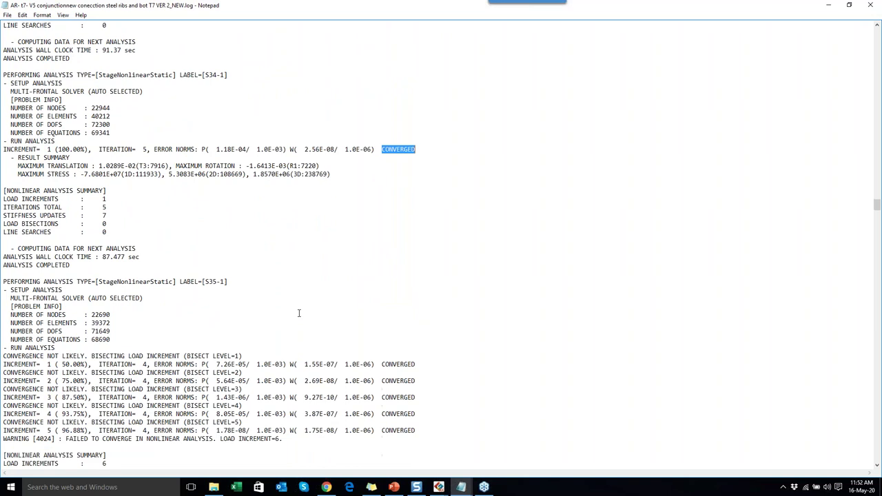
scroll(299, 313, down, 2)
drag(3, 233, 219, 232)
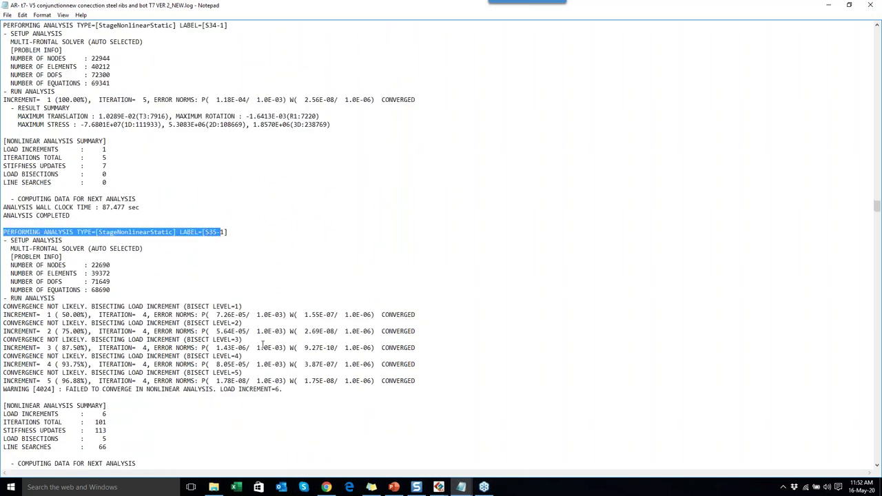
scroll(263, 346, down, 1)
drag(63, 356, 86, 356)
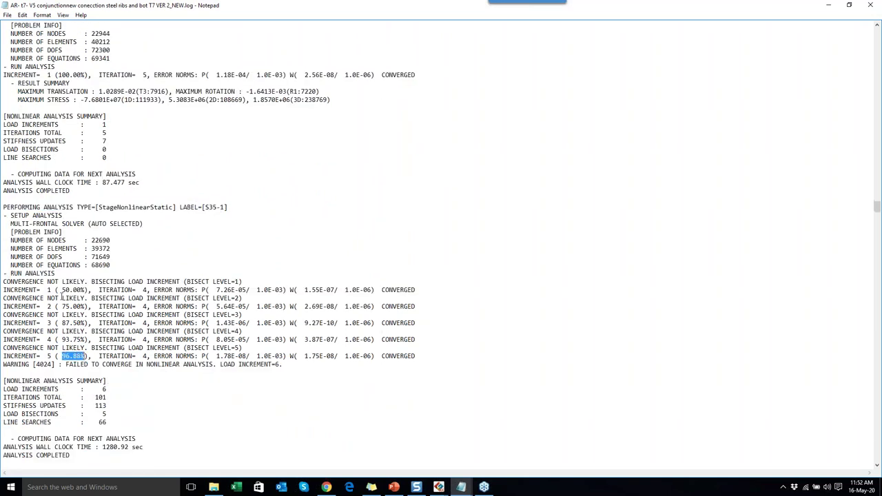
drag(60, 289, 92, 341)
click(417, 373)
drag(17, 364, 314, 375)
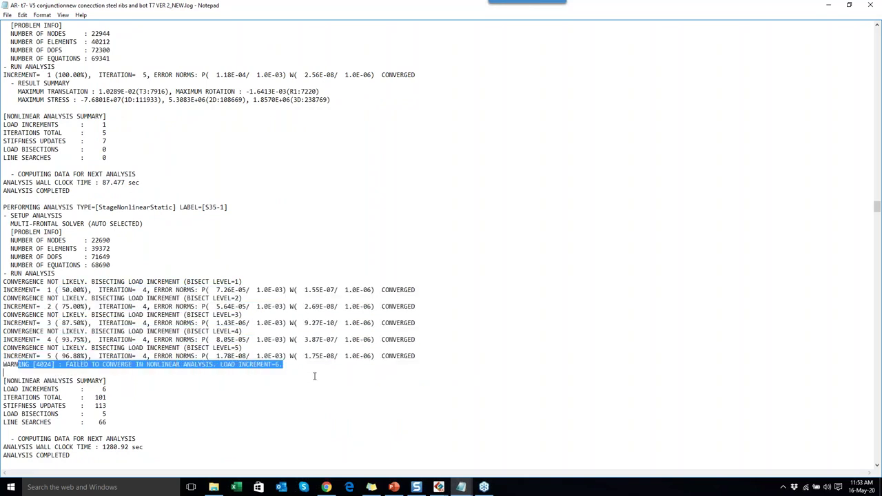
click(117, 364)
drag(4, 361, 230, 371)
- Look through the log sections following S35-1 and return to the S35-1 WARNING [4024] line
scroll(244, 352, down, 4)
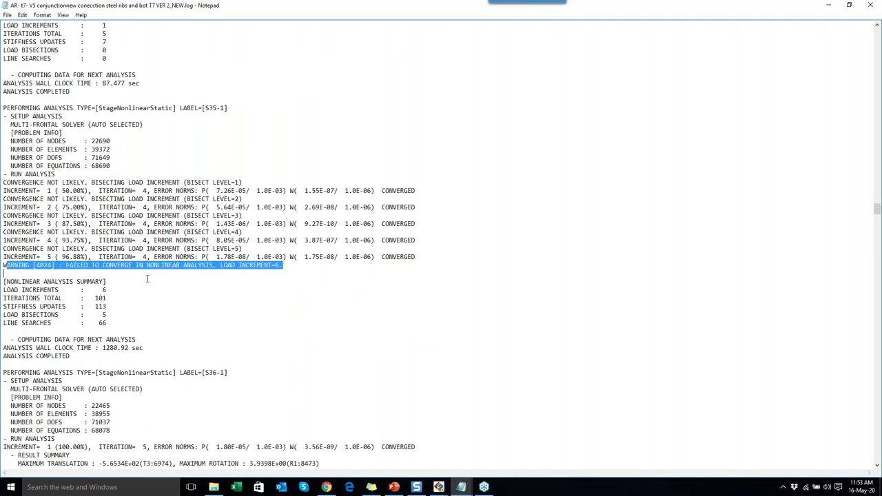
scroll(147, 277, down, 4)
scroll(147, 275, down, 2)
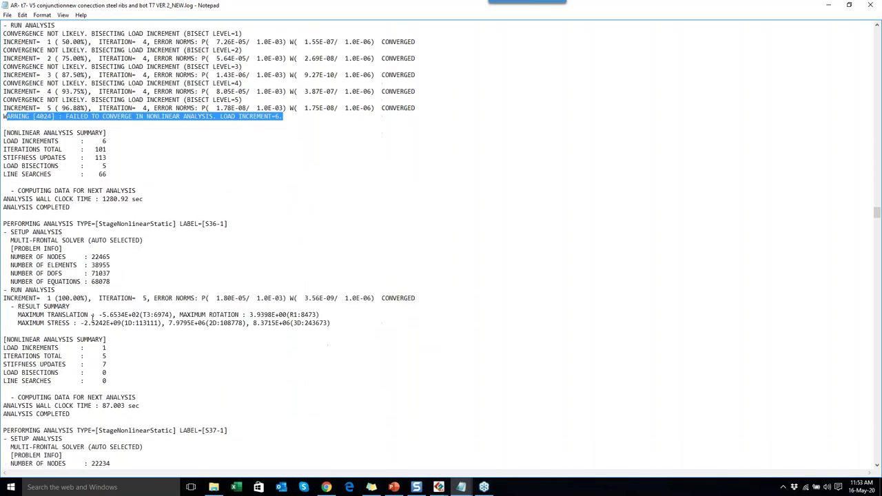
scroll(248, 303, down, 7)
scroll(248, 303, up, 13)
click(71, 265)
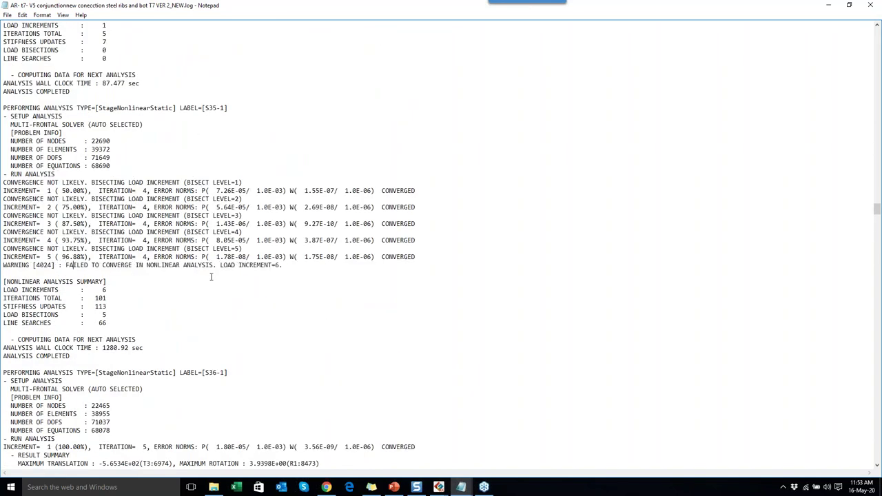
- Review the convergence status of stage S36-1 and the subsequent stages through S44-1 in the log
scroll(211, 277, down, 4)
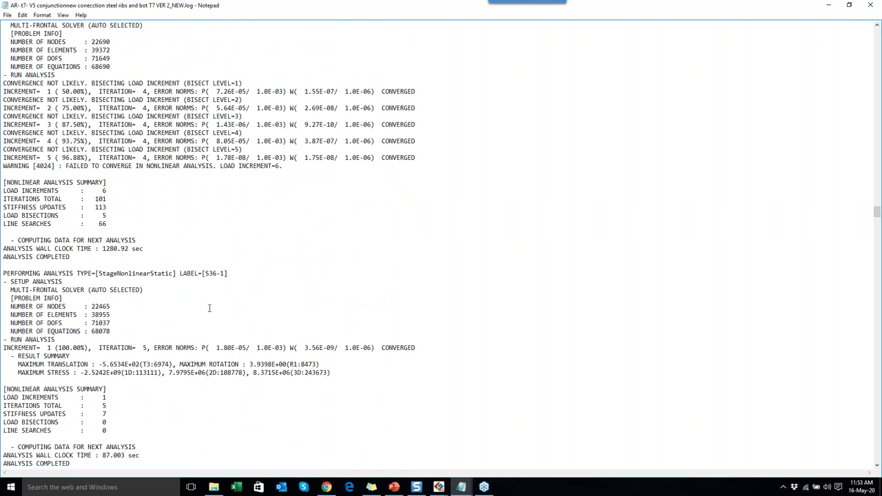
scroll(210, 307, down, 2)
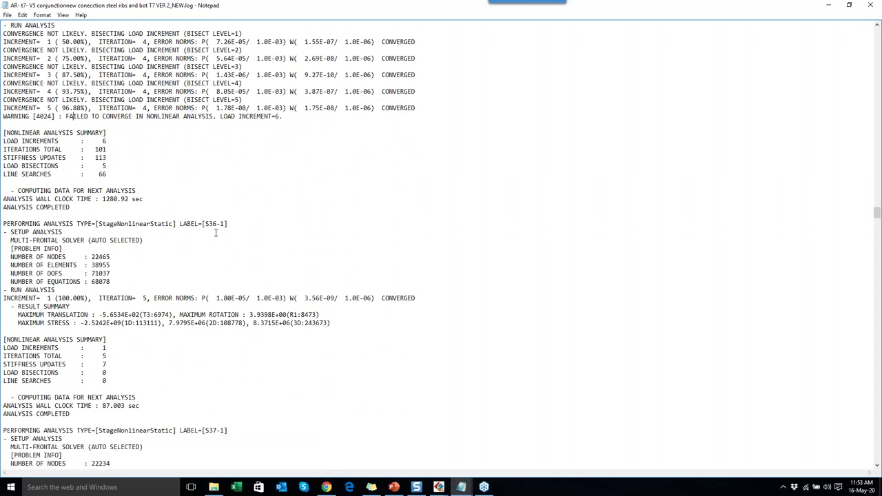
drag(212, 224, 218, 223)
click(393, 298)
scroll(356, 325, down, 20)
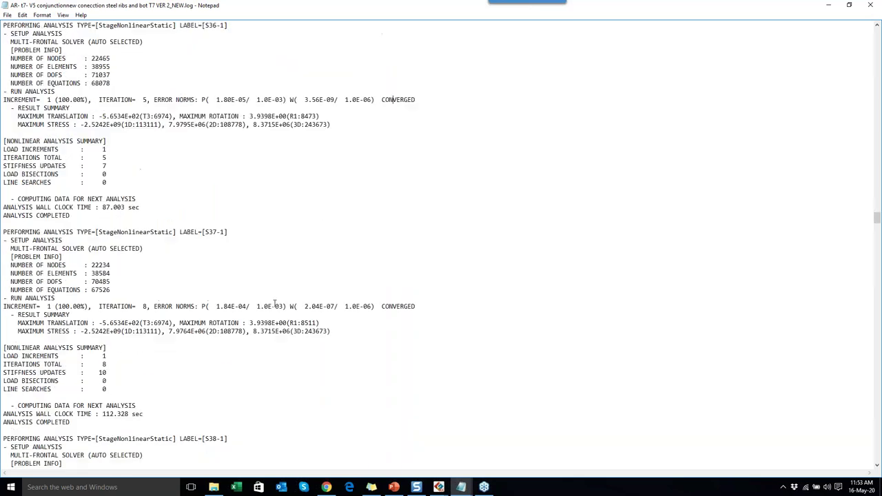
scroll(270, 306, down, 20)
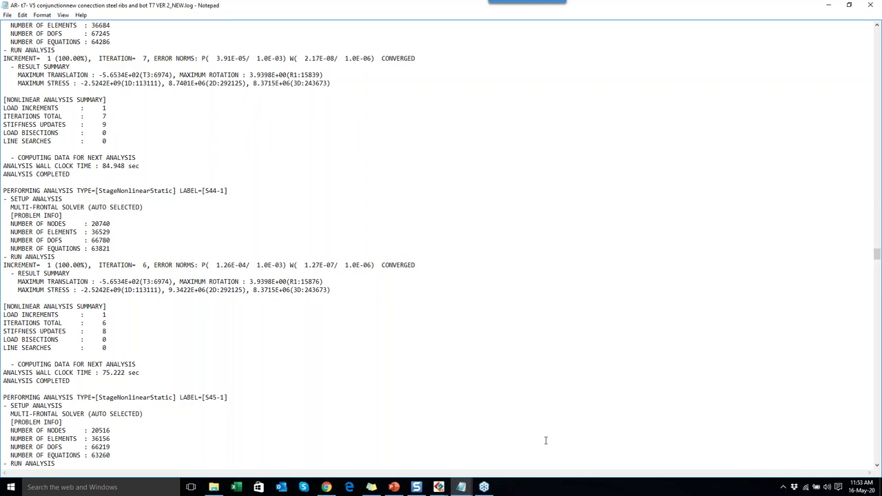
- Go through the nonlinear analysis log to its end and highlight the total warnings line
scroll(363, 450, down, 19)
scroll(234, 427, down, 7)
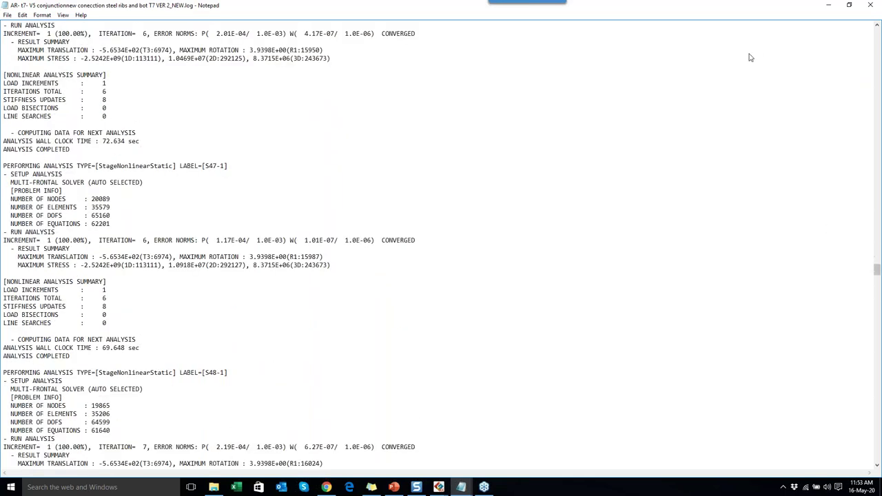
click(781, 61)
drag(876, 269, 860, 457)
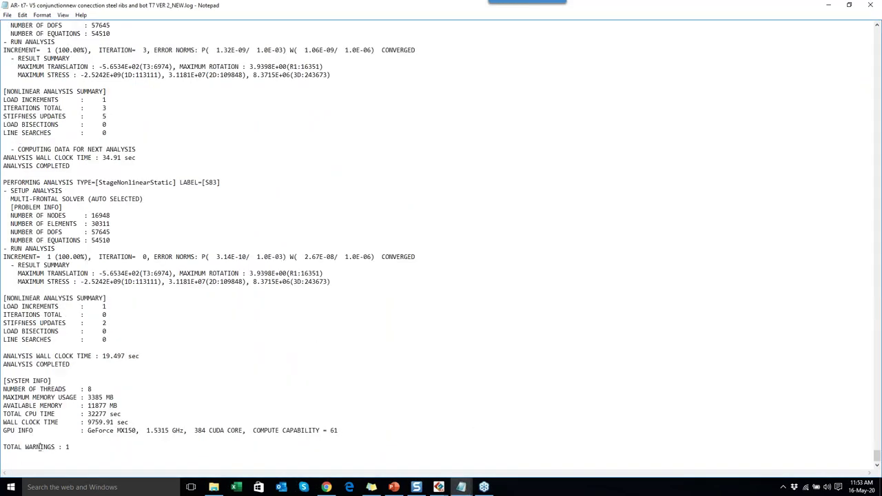
drag(70, 447, 4, 449)
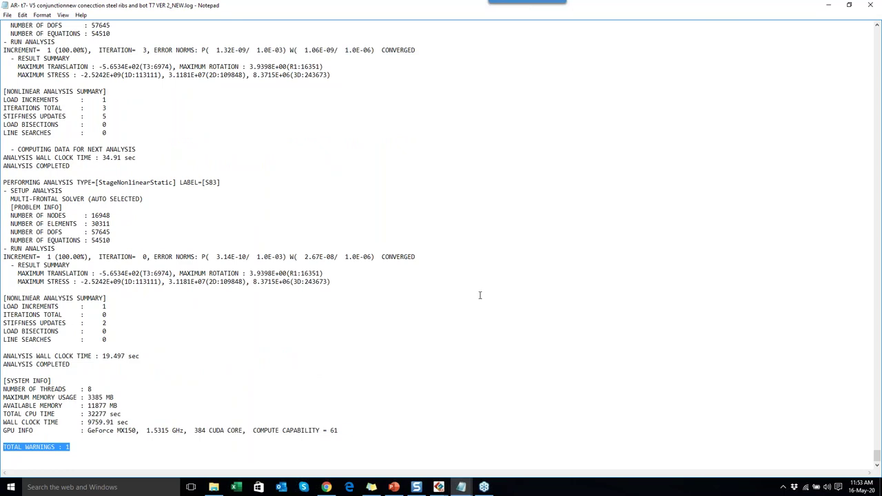
- Minimize the analysis log and switch to the GTS NX window containing the AR- t7- V5 steel ribs model
click(874, 5)
click(826, 5)
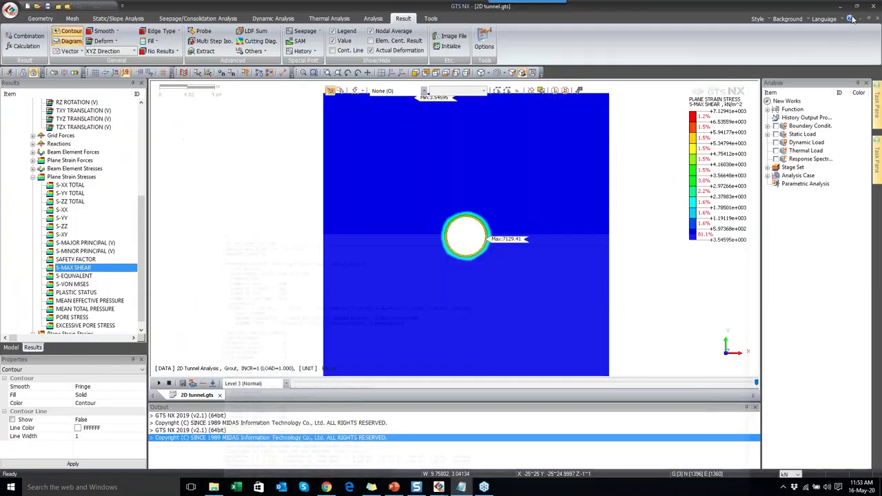
mouse_move(439, 487)
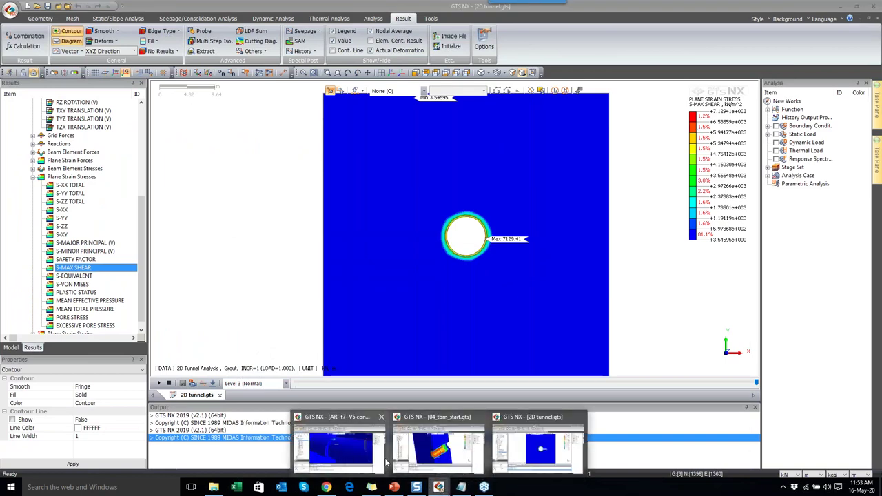
mouse_move(414, 449)
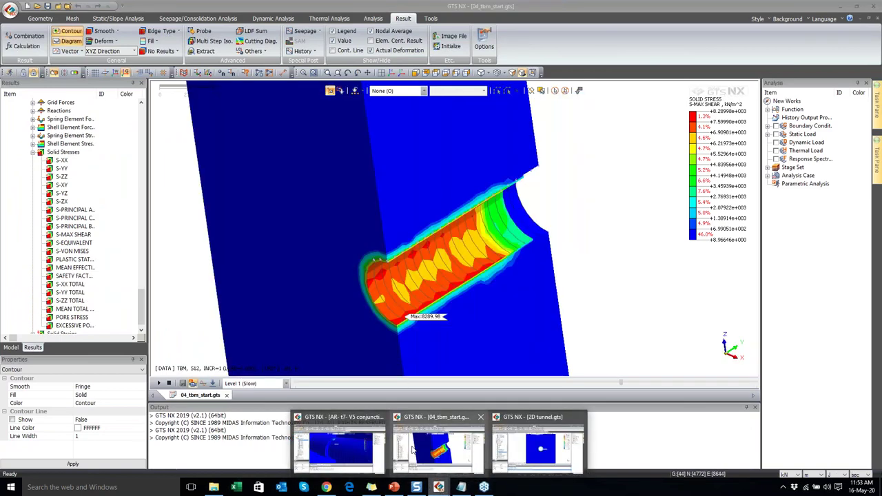
click(330, 446)
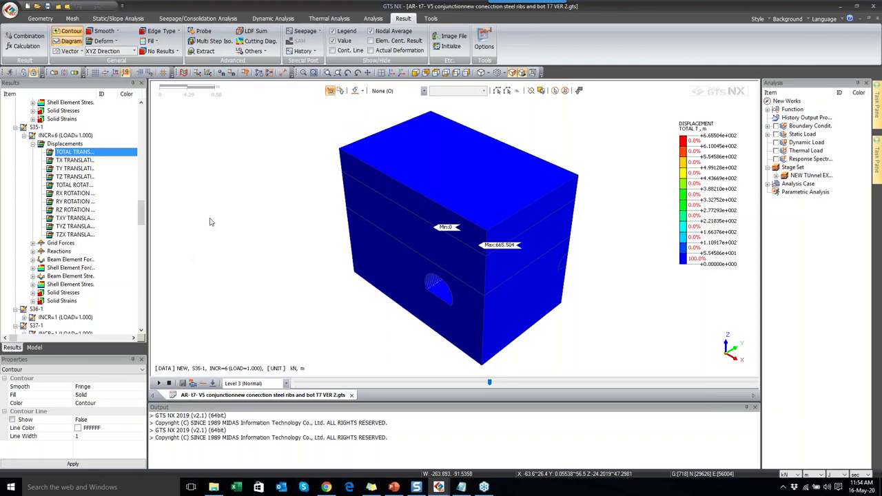
- Examine the stage S35-1 total translation contour up close around the maximum displacement inside the tunnel
drag(411, 260, 500, 301)
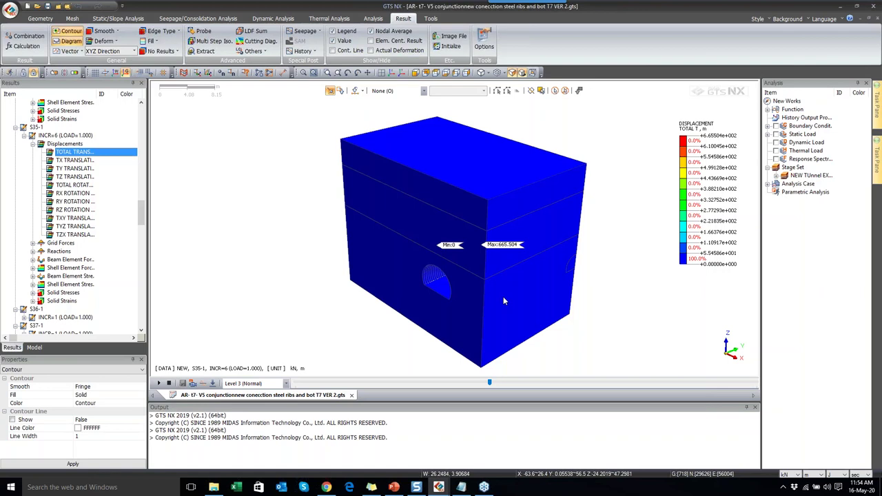
scroll(510, 287, up, 2)
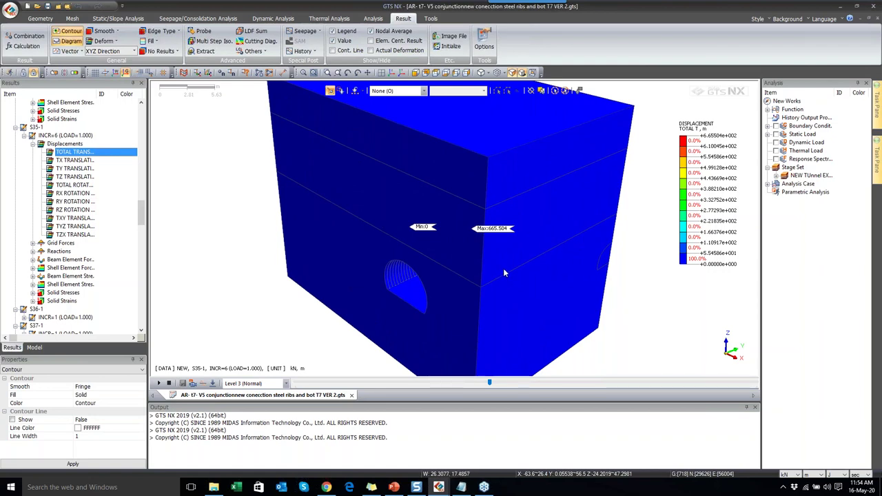
drag(492, 294, 485, 263)
scroll(406, 271, up, 10)
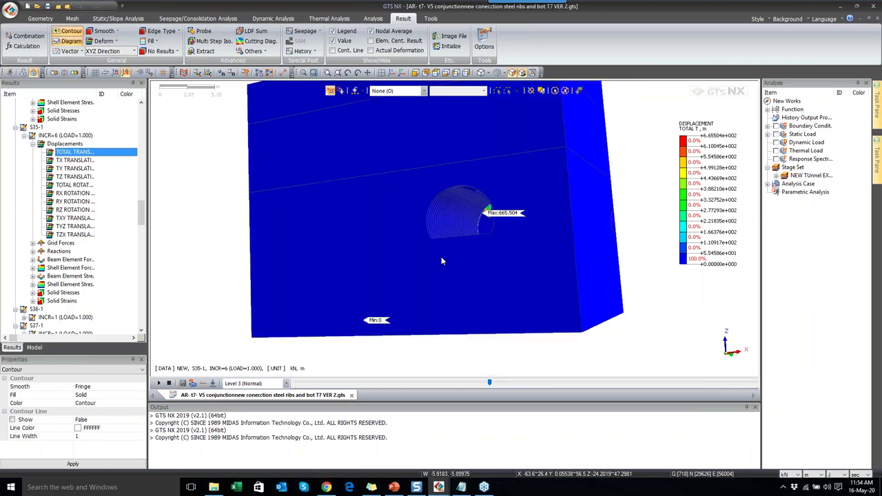
scroll(468, 219, up, 8)
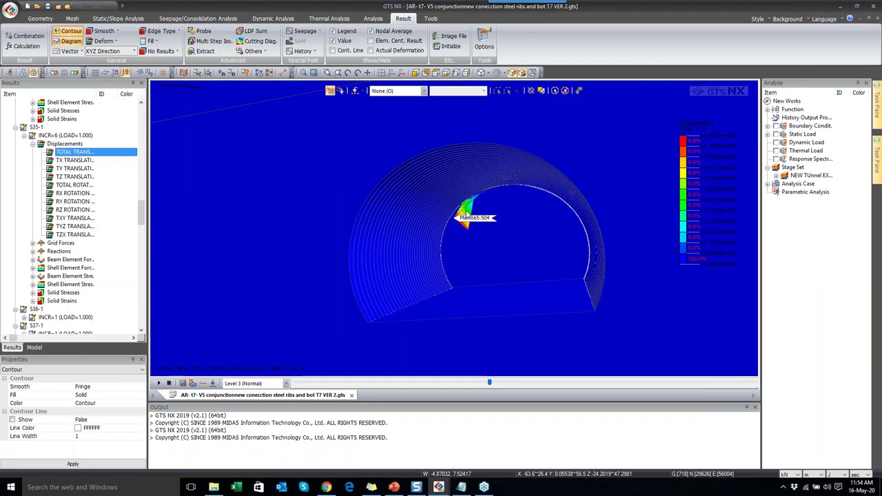
scroll(468, 219, up, 8)
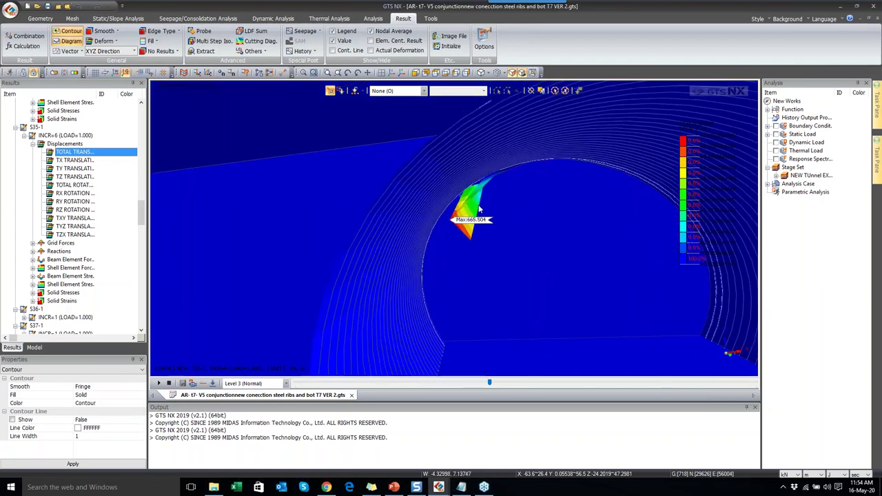
scroll(471, 217, up, 1)
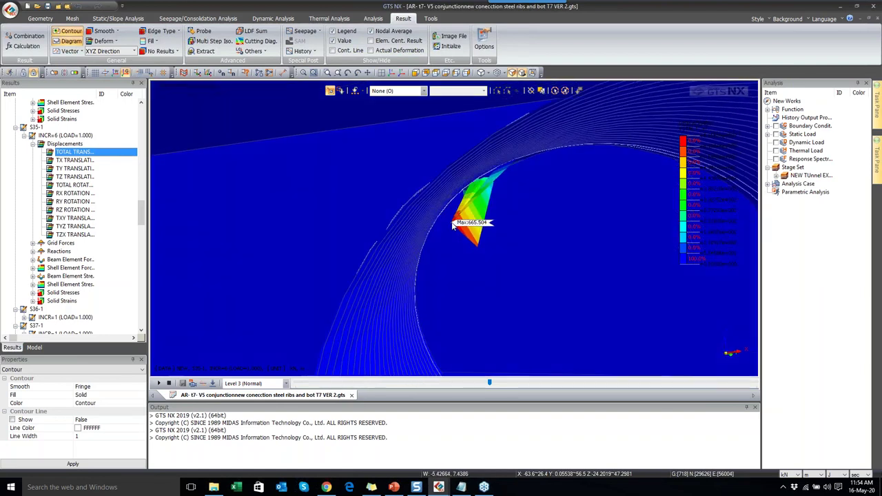
- Display the total translation contour for stage S36-1 and inspect the displaced zone in the tunnel
scroll(23, 227, down, 4)
click(24, 217)
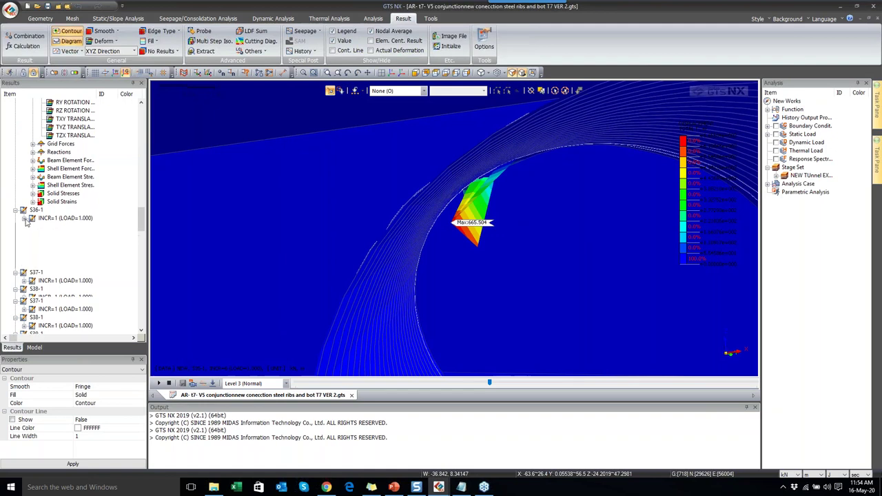
click(33, 227)
click(66, 235)
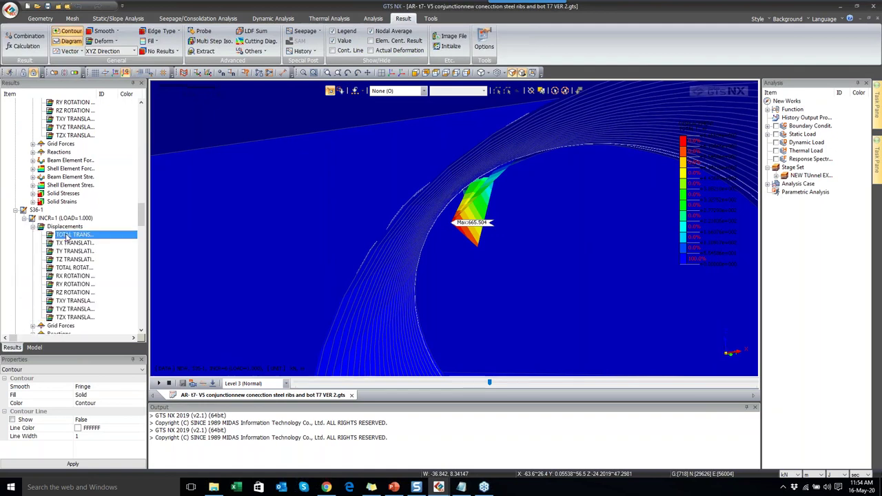
scroll(80, 246, down, 6)
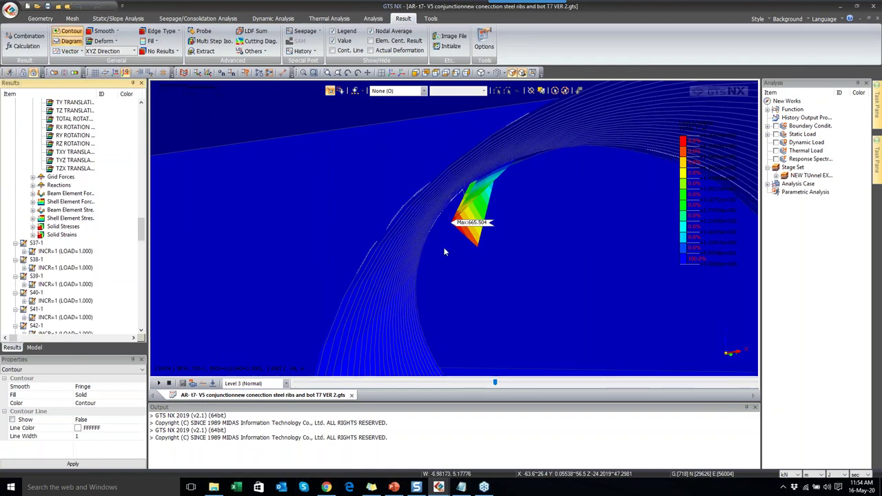
drag(449, 244, 406, 251)
- Display the total translation contour for the final stage S83 and look along the tunnel lining
scroll(13, 252, down, 20)
scroll(28, 206, down, 2)
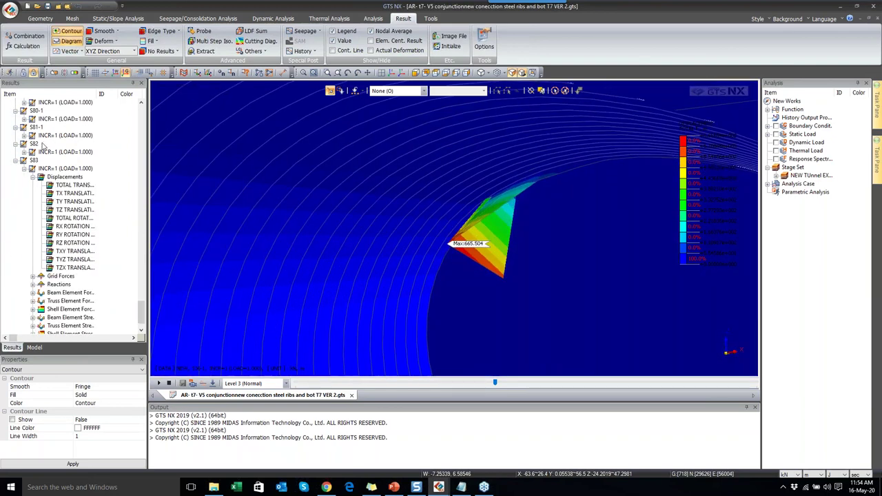
click(78, 185)
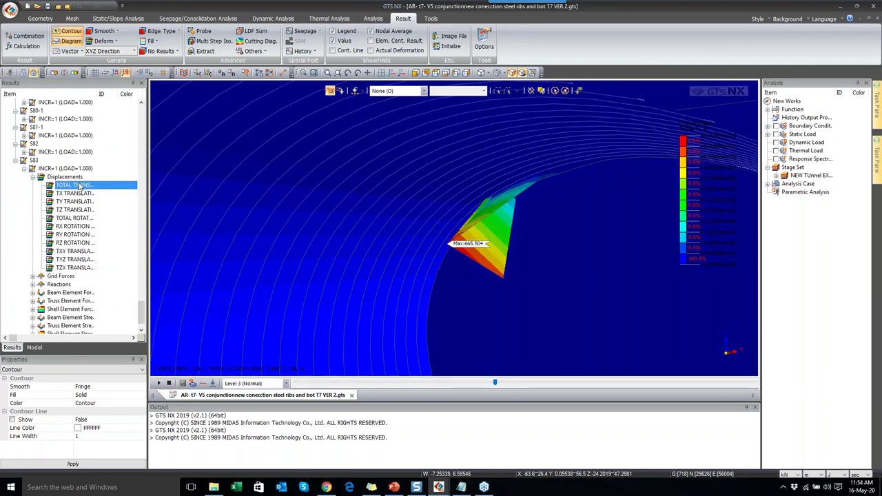
drag(539, 237, 356, 233)
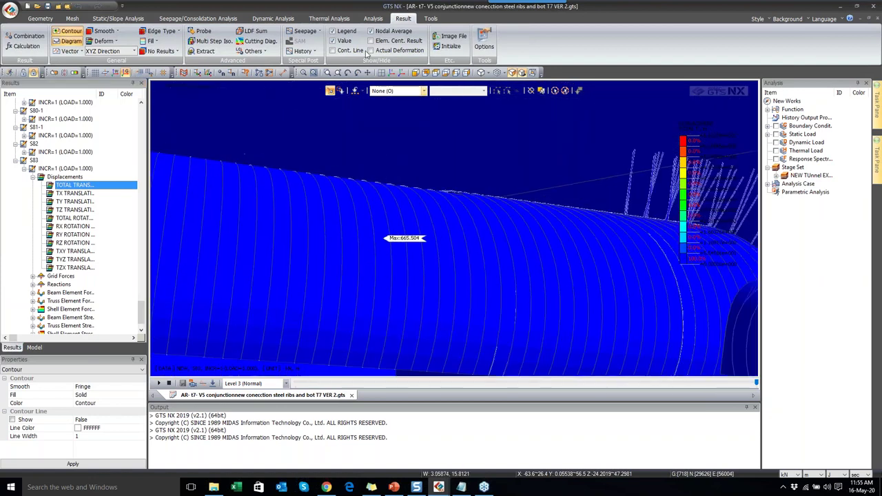
- Toggle the result value labels, examine the maximum displacement at the tunnel junction, and restore the isometric view
click(343, 43)
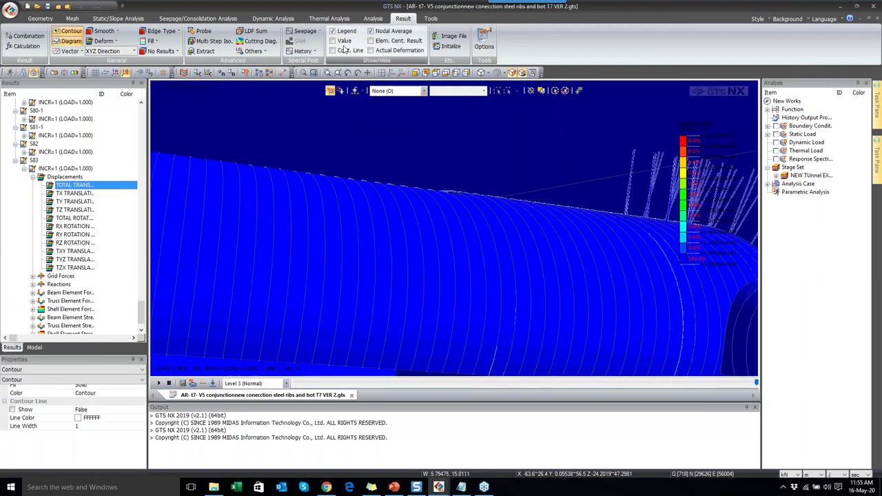
drag(442, 106, 458, 141)
scroll(457, 143, down, 3)
drag(500, 174, 300, 199)
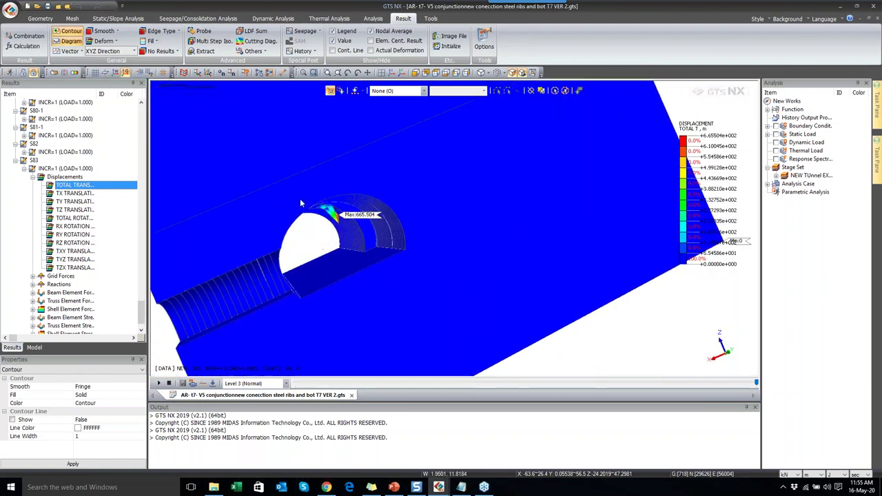
scroll(301, 207, up, 4)
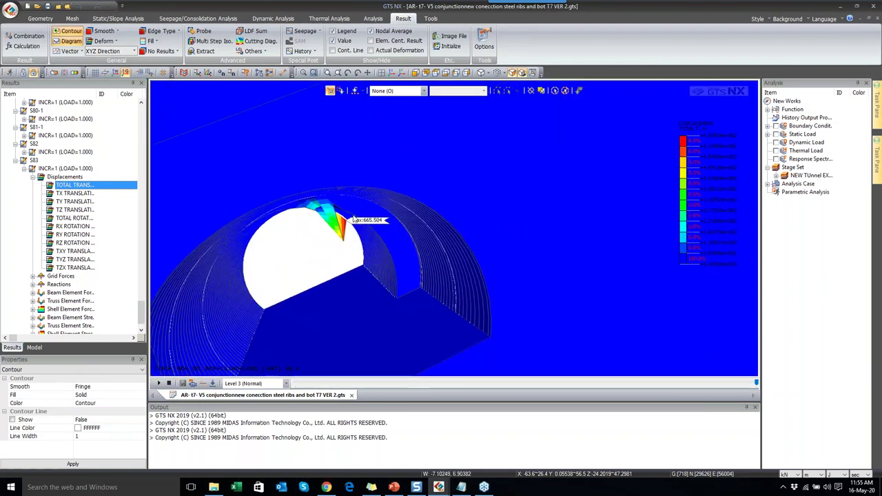
mouse_move(344, 218)
mouse_down()
mouse_move(352, 220)
mouse_move(341, 215)
mouse_up()
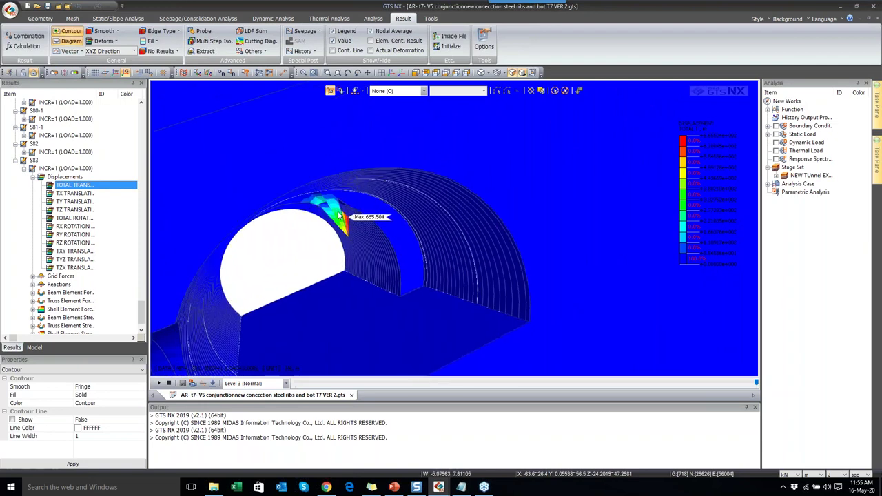
click(391, 73)
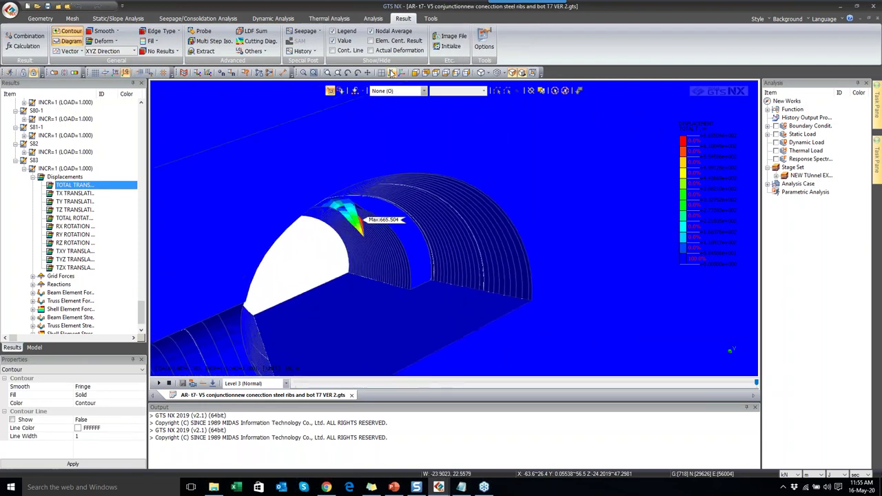
- Hide the lower chalk and upper chalk mesh sets in the model
scroll(7, 332, down, 1)
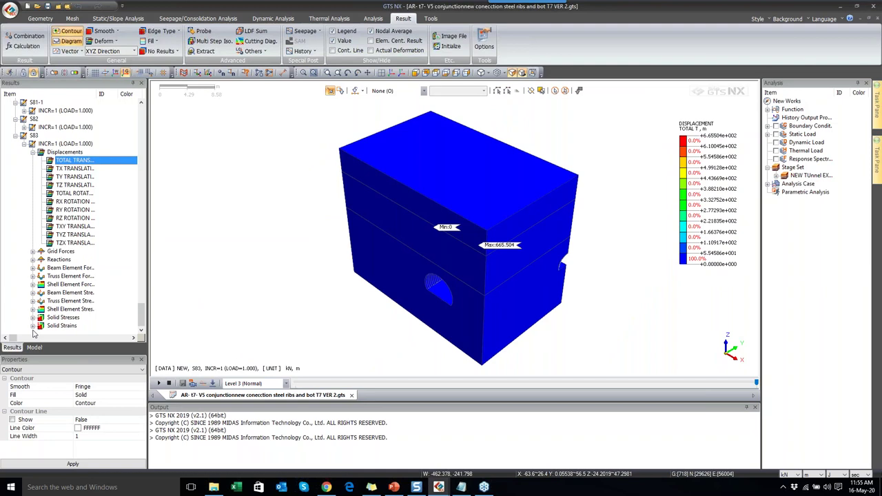
click(34, 348)
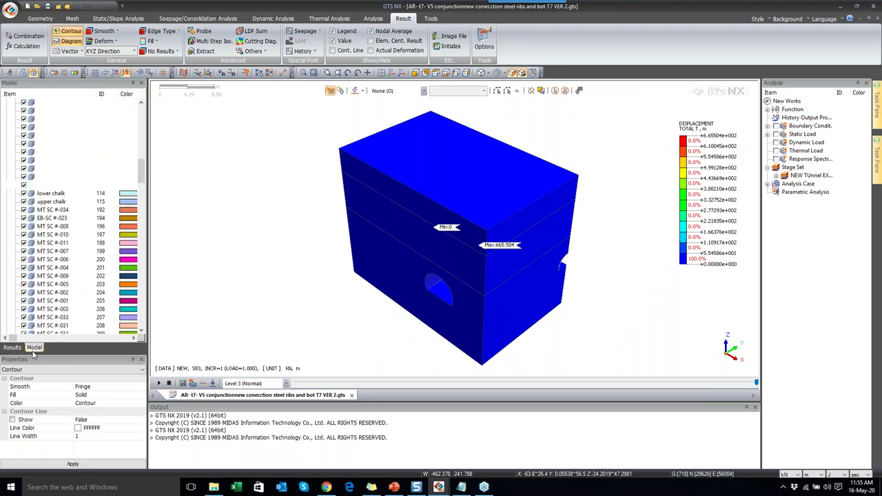
click(24, 194)
click(24, 202)
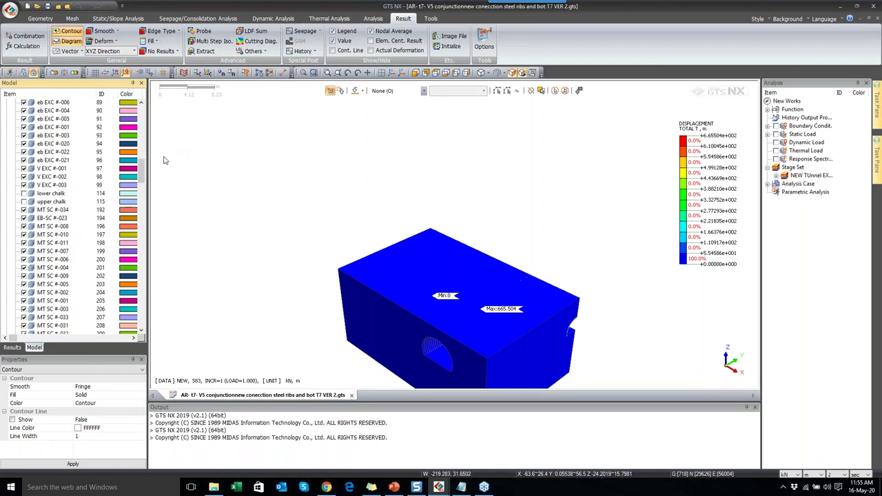
- Hide the MAIN SOIL mesh set, show the tunnel lining in isometric view, and toggle the actual deformation display
scroll(141, 182, down, 1)
drag(140, 181, 140, 271)
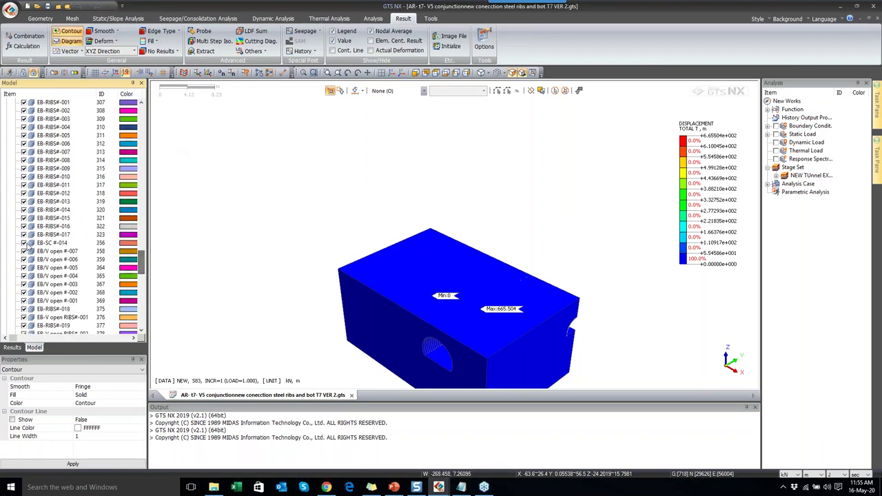
scroll(21, 291, down, 3)
scroll(21, 291, down, 4)
scroll(25, 285, down, 3)
click(24, 285)
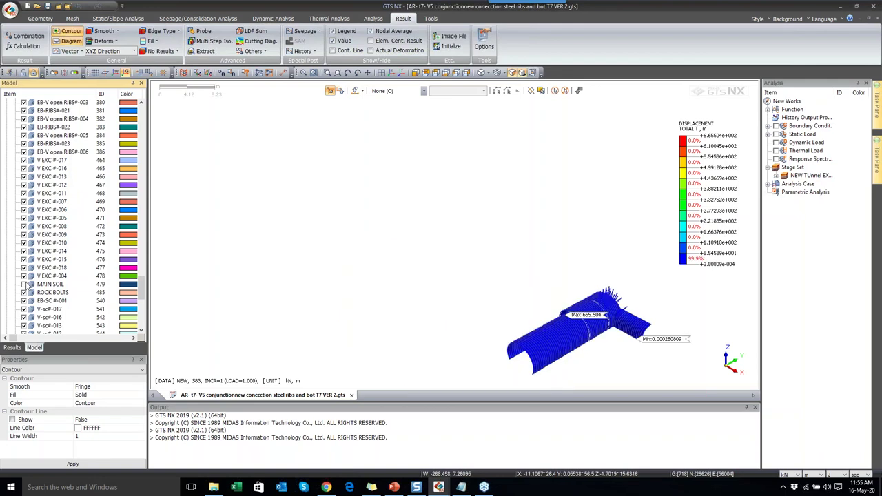
click(390, 74)
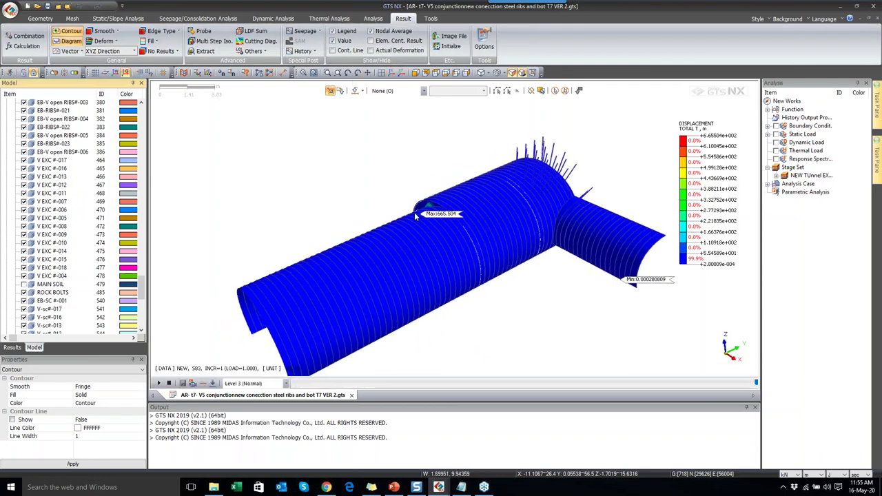
click(370, 50)
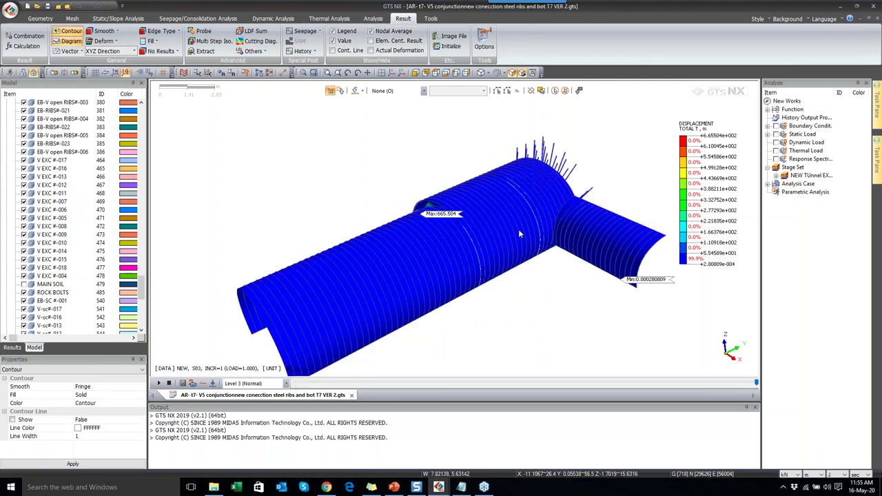
- Display the axial force results of the beam elements for stage S83
scroll(23, 327, down, 1)
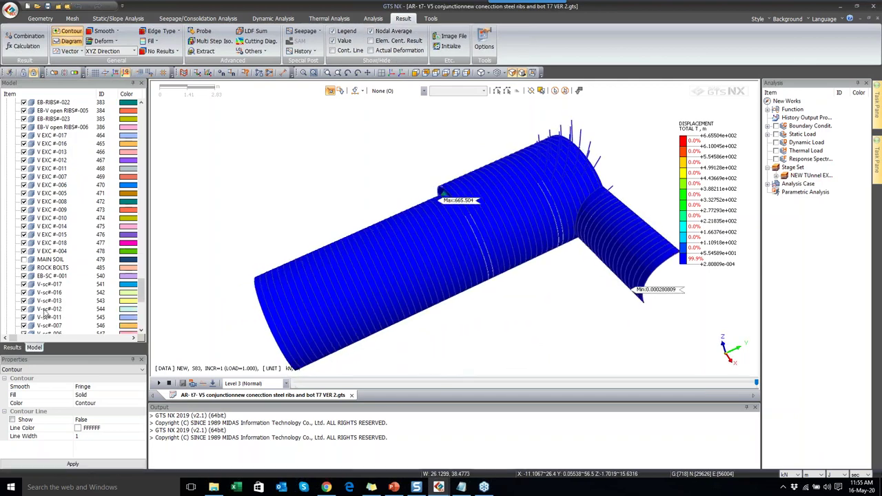
click(12, 347)
scroll(64, 289, down, 1)
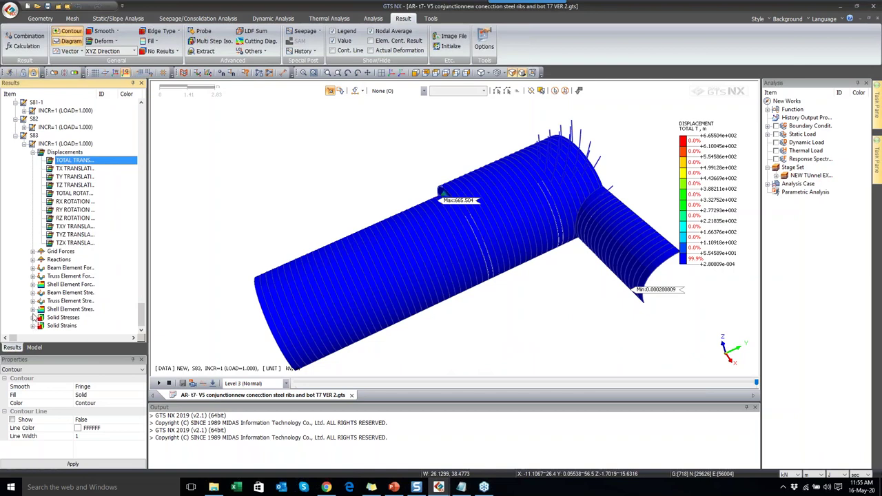
click(32, 267)
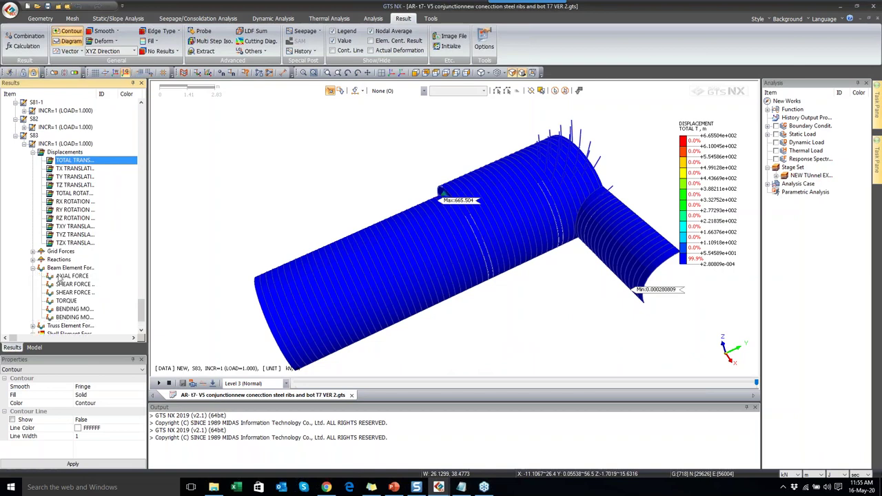
double_click(74, 276)
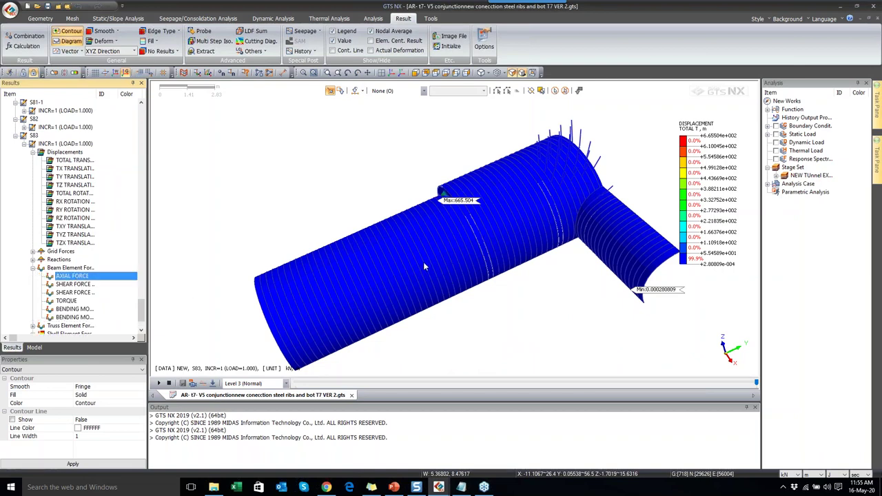
- Make all mesh sets transparent so only the beam force diagrams are drawn
click(28, 348)
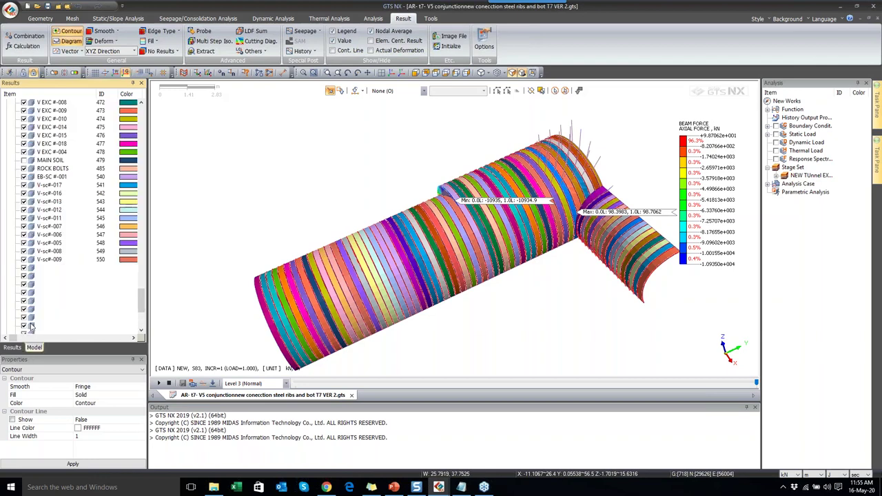
scroll(45, 165, up, 10)
right_click(40, 195)
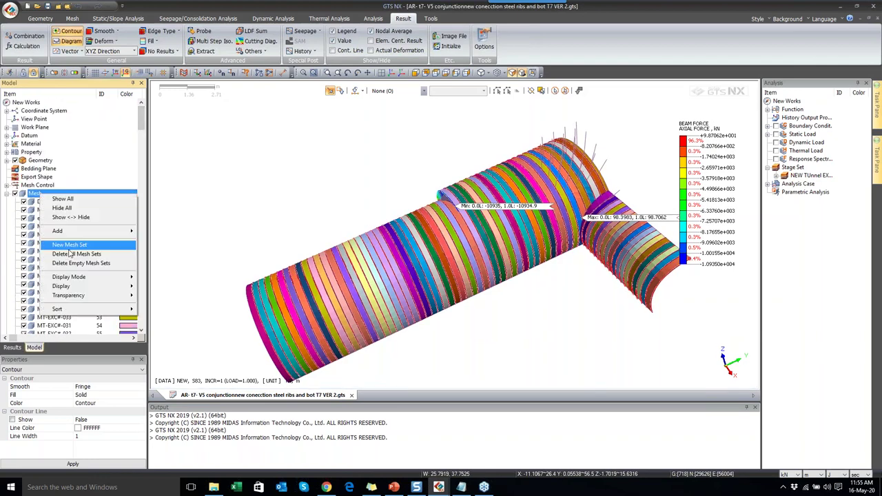
mouse_move(82, 294)
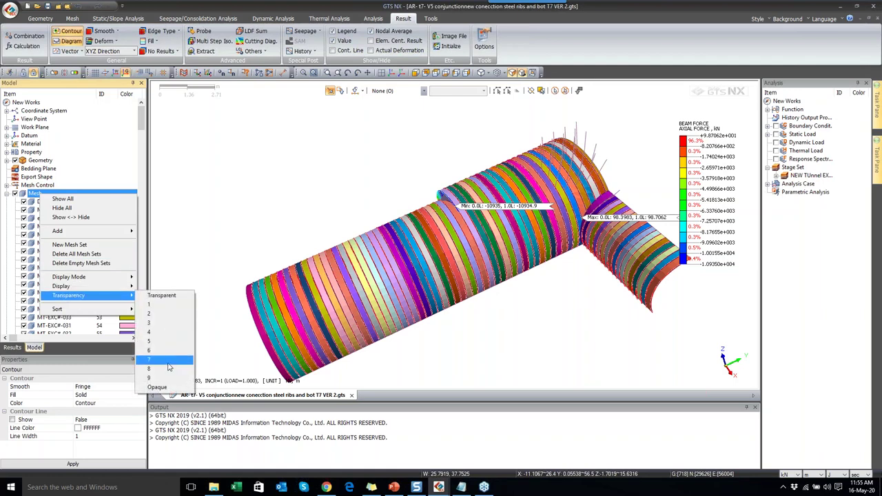
click(161, 296)
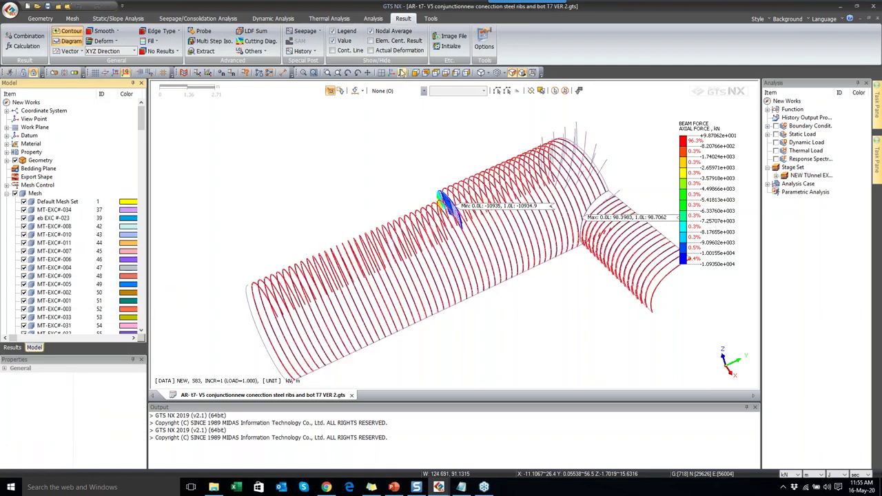
- Examine the peak compressive axial force in the beam elements where the main tunnel changes cross-section
click(381, 74)
drag(385, 110, 387, 140)
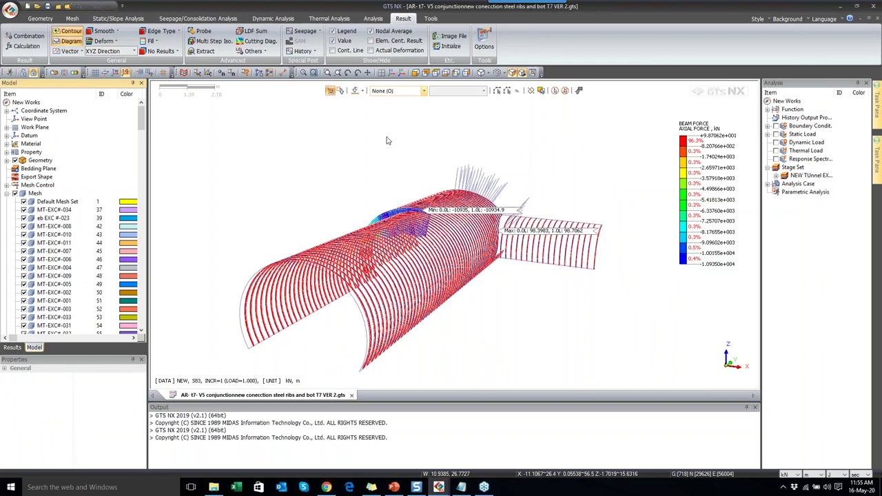
scroll(395, 175, up, 4)
drag(407, 210, 251, 224)
scroll(272, 222, up, 2)
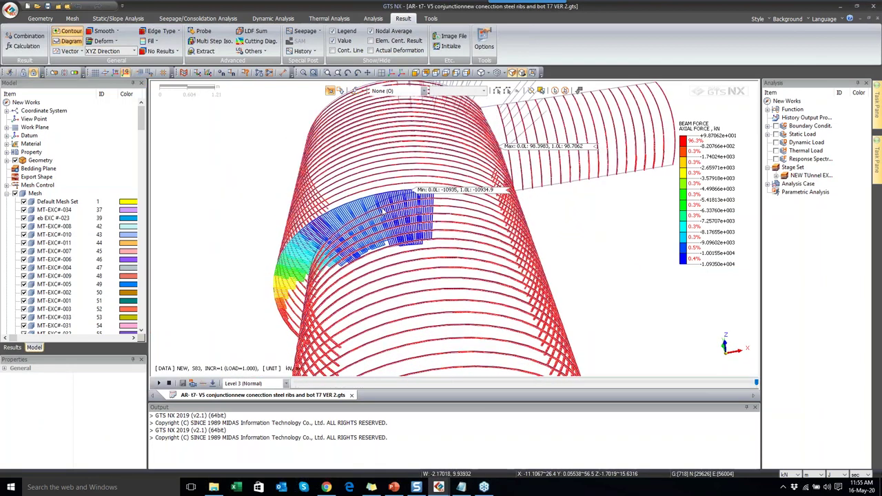
scroll(405, 199, up, 1)
scroll(410, 195, up, 1)
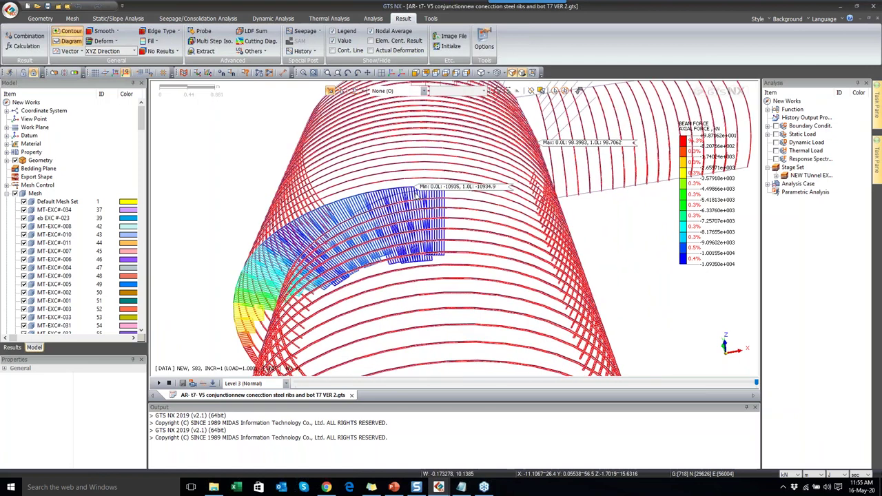
scroll(415, 196, up, 1)
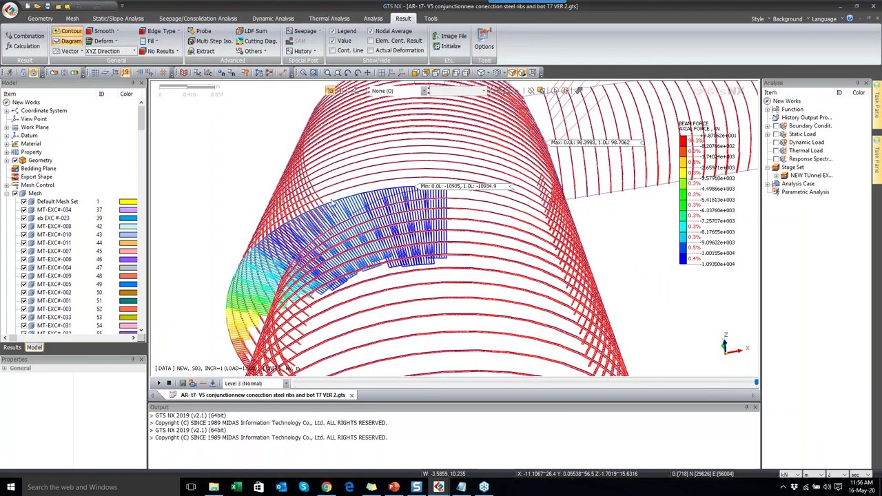
scroll(331, 201, up, 1)
drag(343, 204, 450, 196)
scroll(450, 198, down, 7)
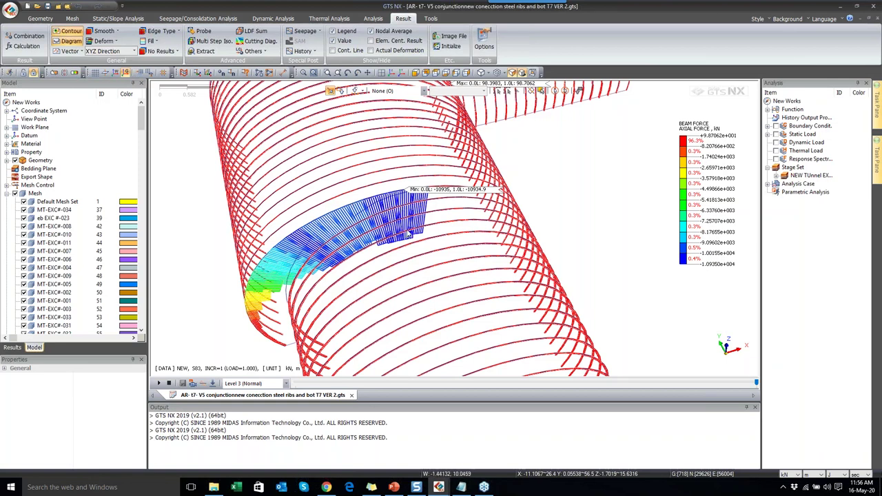
scroll(384, 224, down, 2)
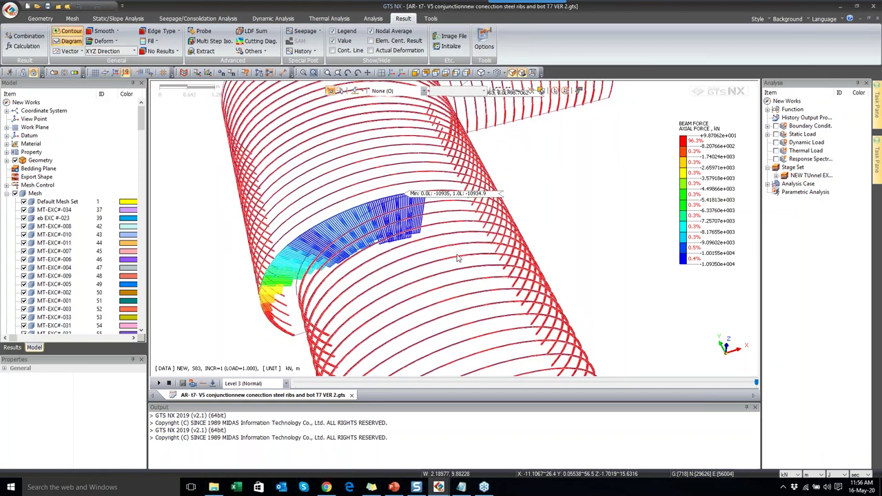
drag(457, 258, 414, 241)
scroll(413, 241, down, 1)
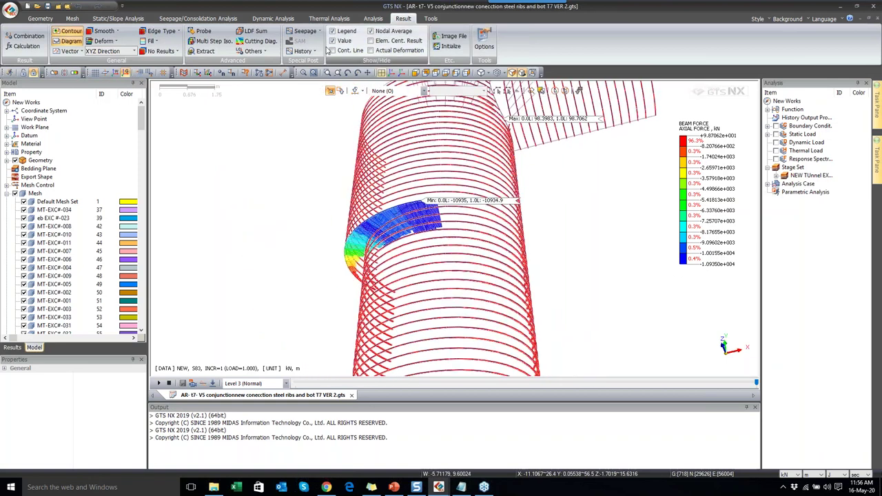
- In top view without perspective, select the beam elements of the overstressed ring at the tunnel's section change with the Element filter and hide them
click(436, 73)
click(399, 90)
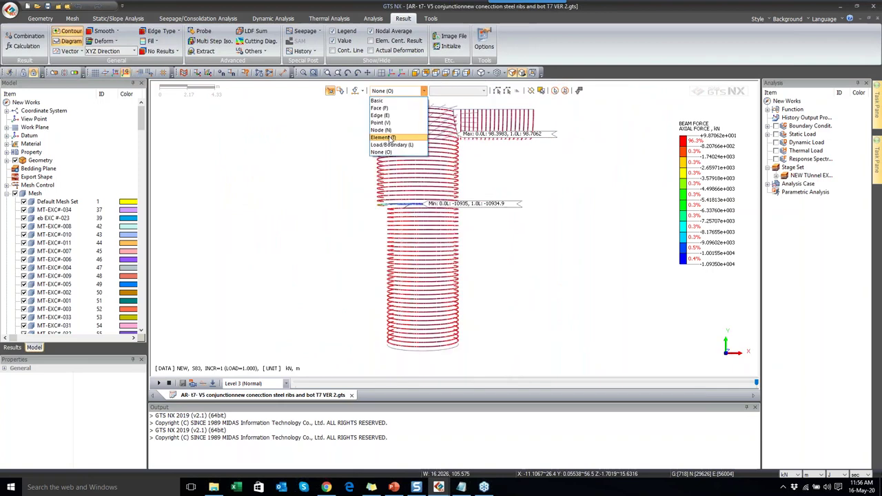
click(393, 138)
scroll(384, 208, up, 3)
scroll(384, 208, up, 1)
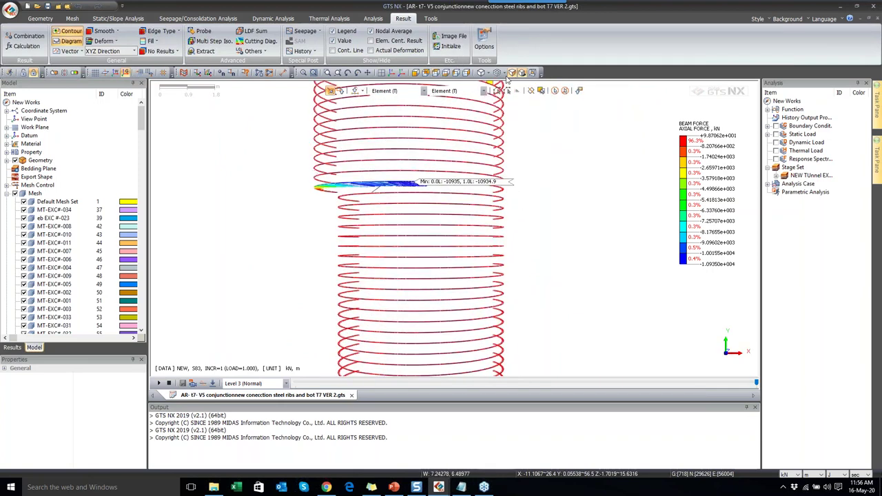
click(511, 72)
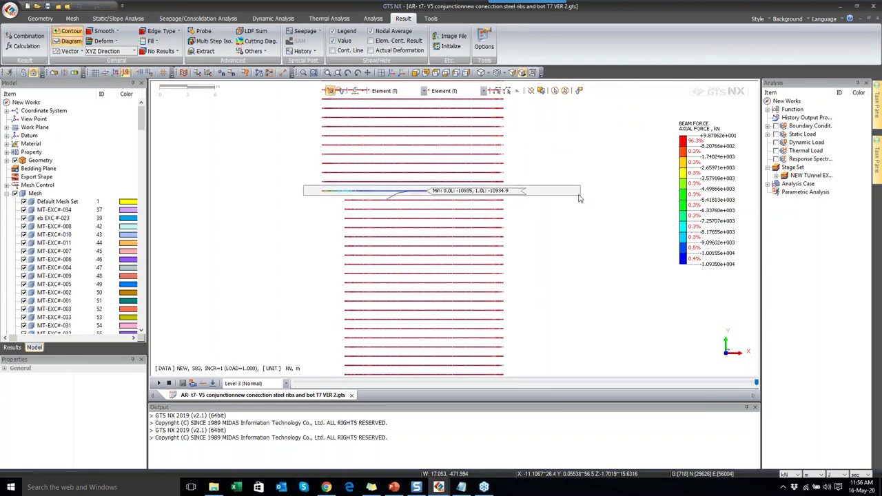
right_click(411, 190)
mouse_move(432, 204)
click(489, 213)
drag(419, 223, 410, 182)
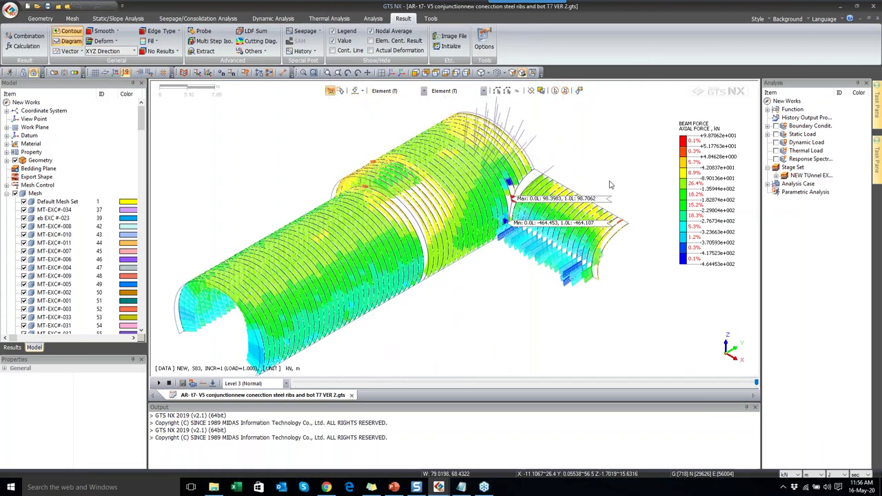
- Inspect the maximum and minimum beam axial forces at the tunnel junction and set the selection filter to Basic
scroll(569, 185, up, 2)
scroll(569, 185, up, 2)
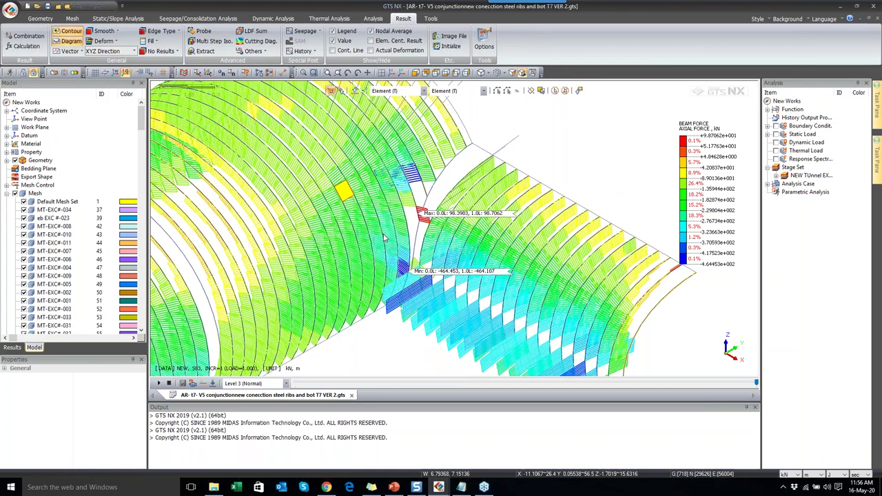
scroll(427, 237, up, 2)
scroll(414, 208, down, 1)
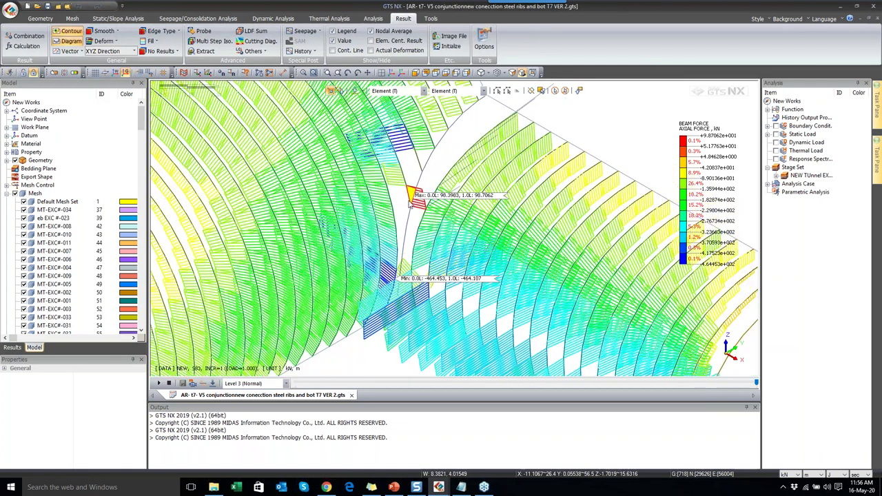
scroll(409, 204, down, 1)
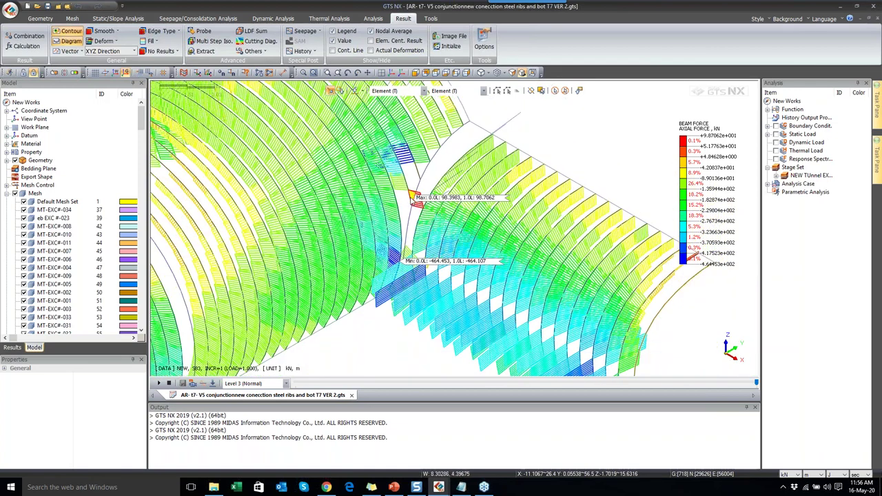
scroll(411, 201, up, 1)
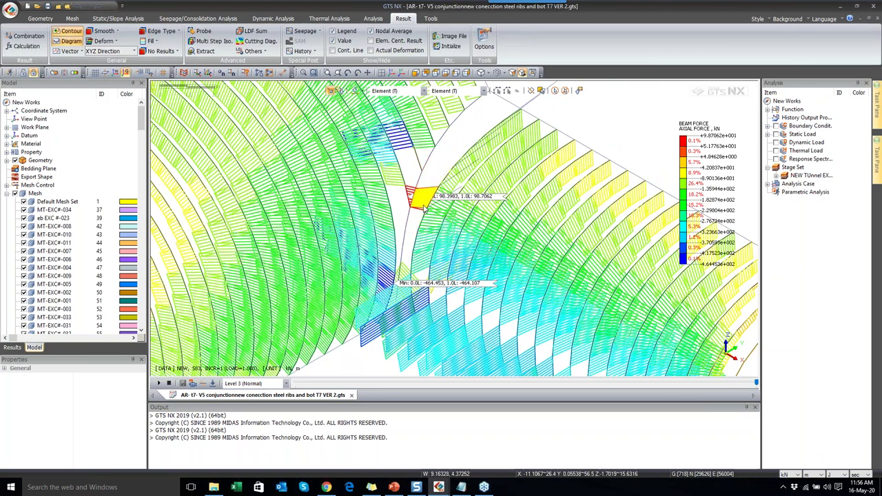
click(389, 90)
click(383, 99)
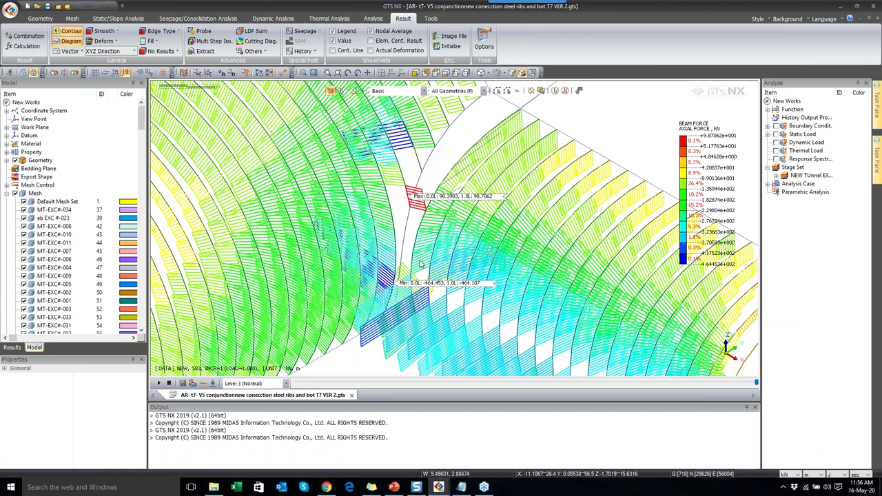
- Examine the compression and tension zones in the ribs around the junction opening for stage S83
scroll(420, 264, down, 1)
drag(420, 265, 344, 152)
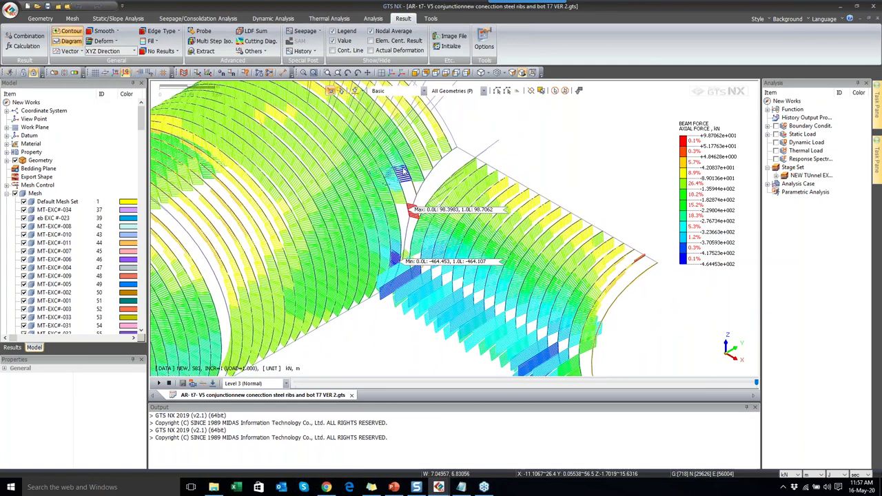
scroll(403, 170, up, 1)
scroll(403, 172, up, 1)
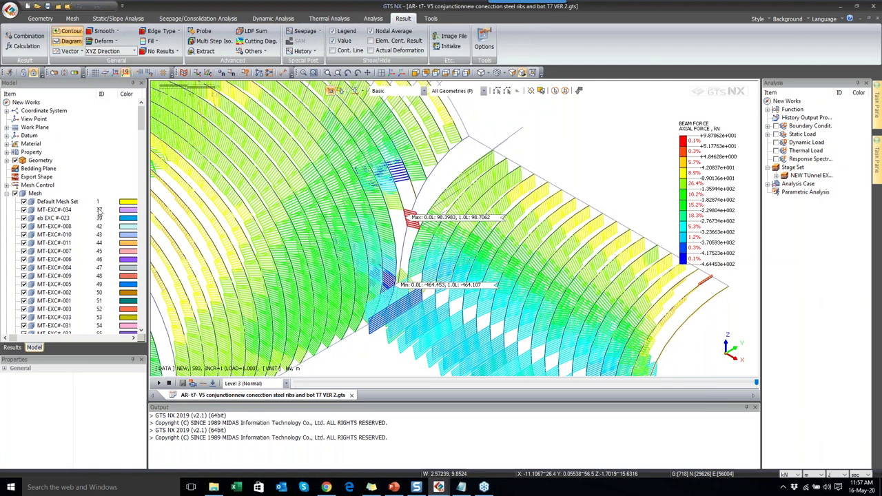
scroll(98, 210, down, 12)
scroll(99, 209, down, 9)
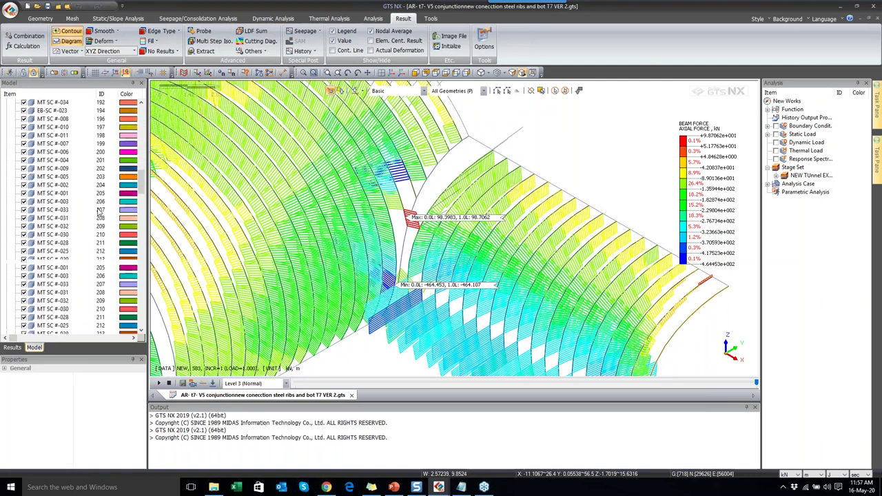
- Collapse the stage S83 displacement results and review the axial forces along the connecting tunnel
click(13, 347)
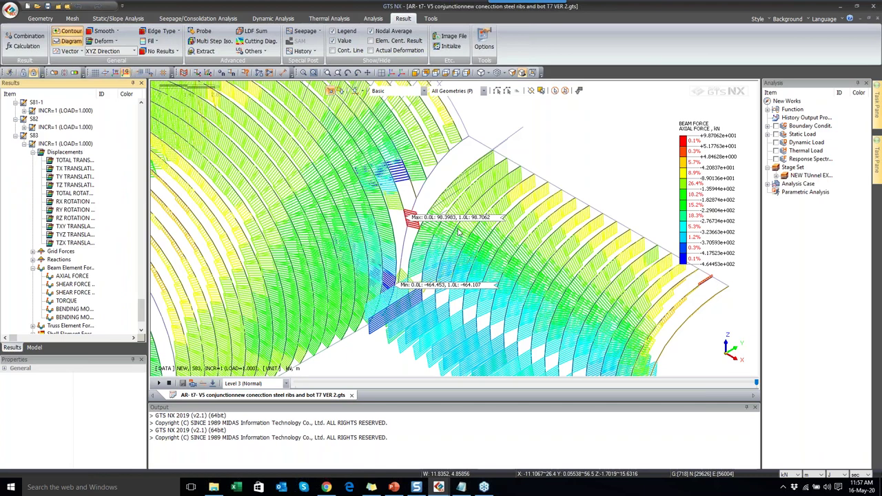
scroll(43, 282, down, 2)
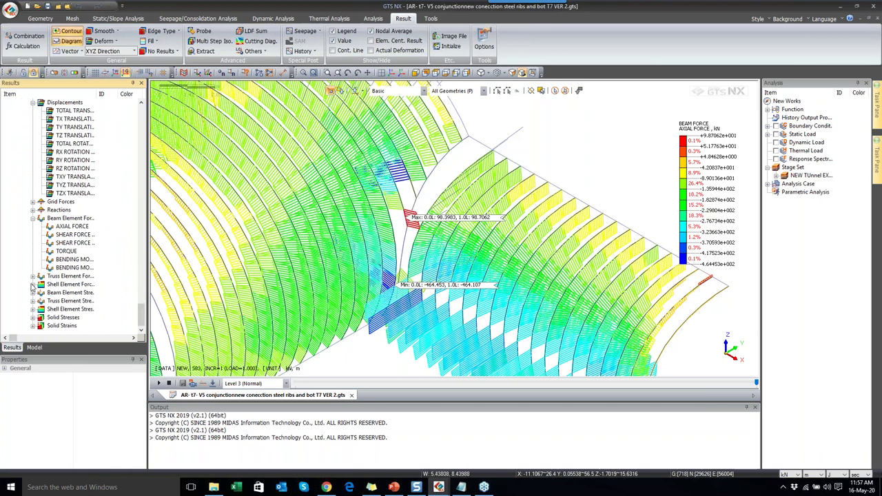
scroll(64, 222, up, 6)
click(32, 250)
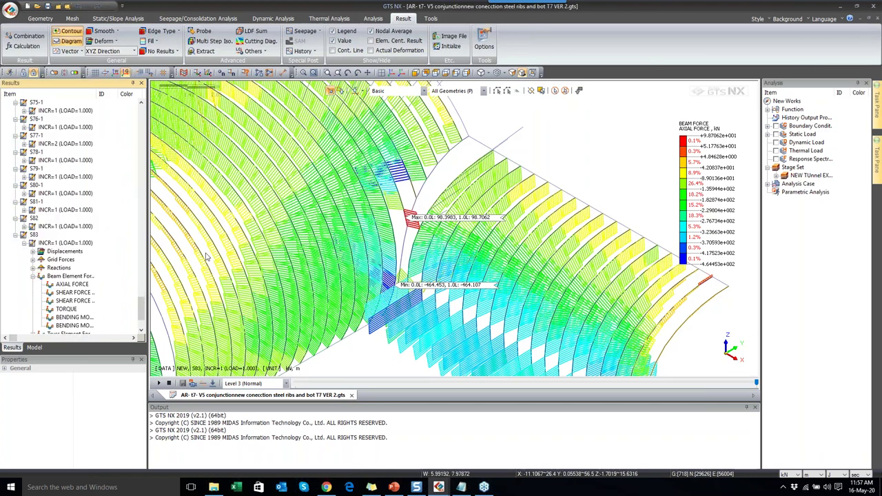
scroll(338, 216, down, 3)
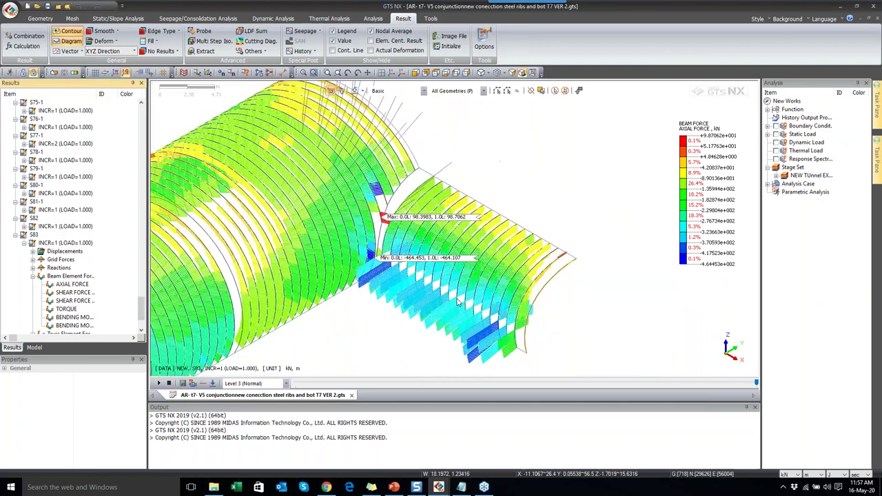
drag(458, 303, 381, 216)
scroll(381, 216, up, 1)
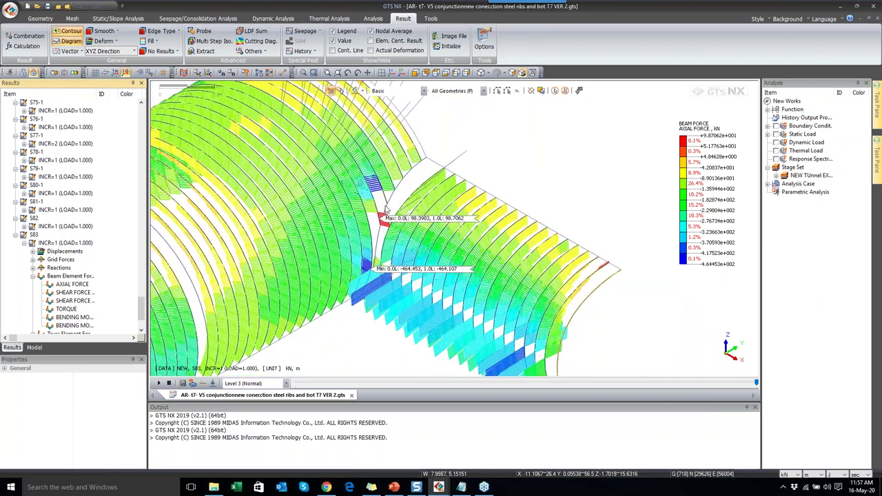
- Display the beam element axial force results for stage S68-1 and inspect the ribs at the junction
scroll(15, 218, up, 10)
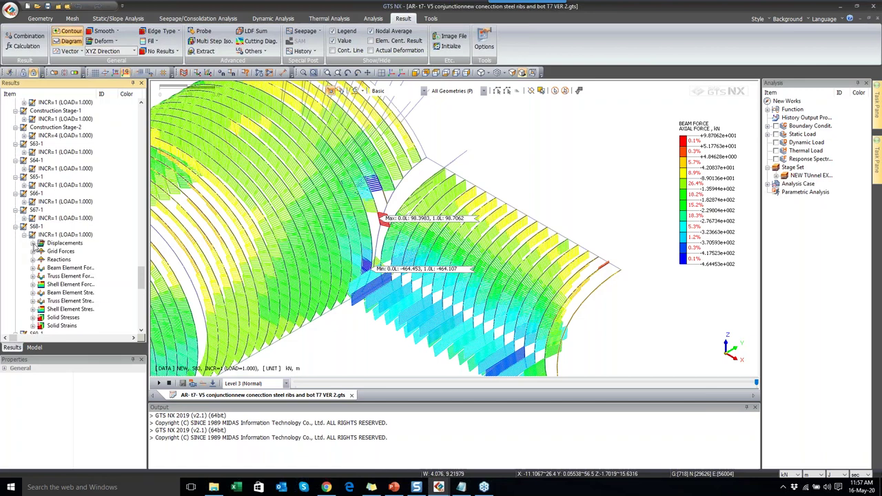
click(32, 243)
click(32, 235)
scroll(40, 195, down, 5)
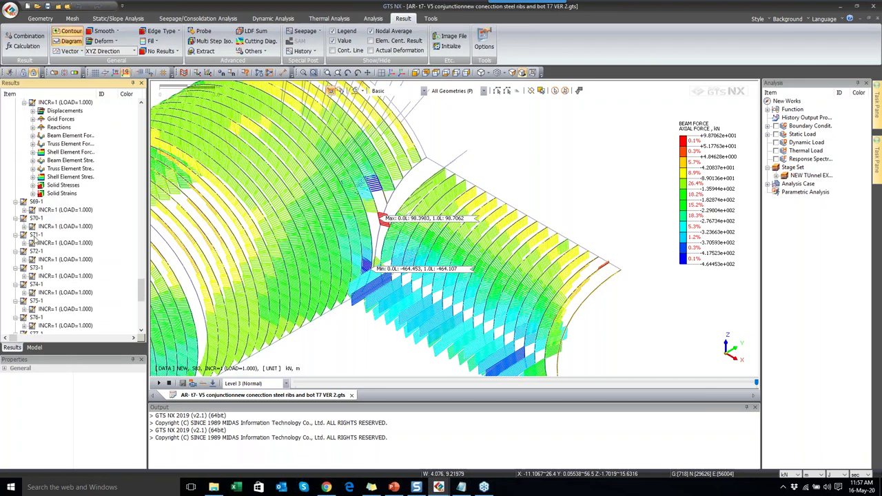
click(33, 135)
click(61, 144)
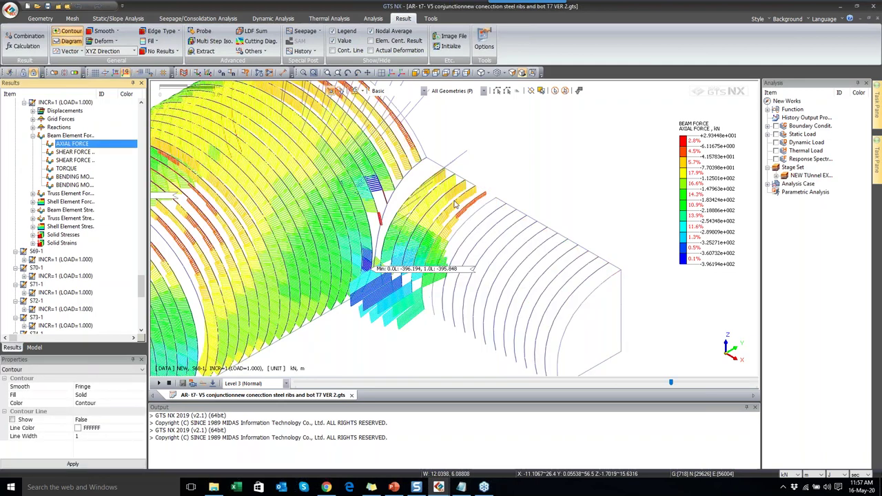
drag(454, 205, 439, 165)
scroll(439, 165, up, 2)
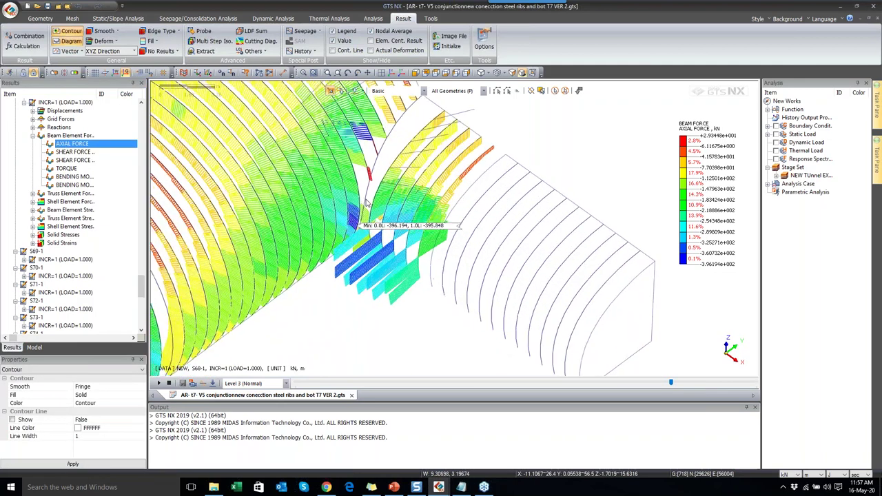
scroll(383, 155, up, 2)
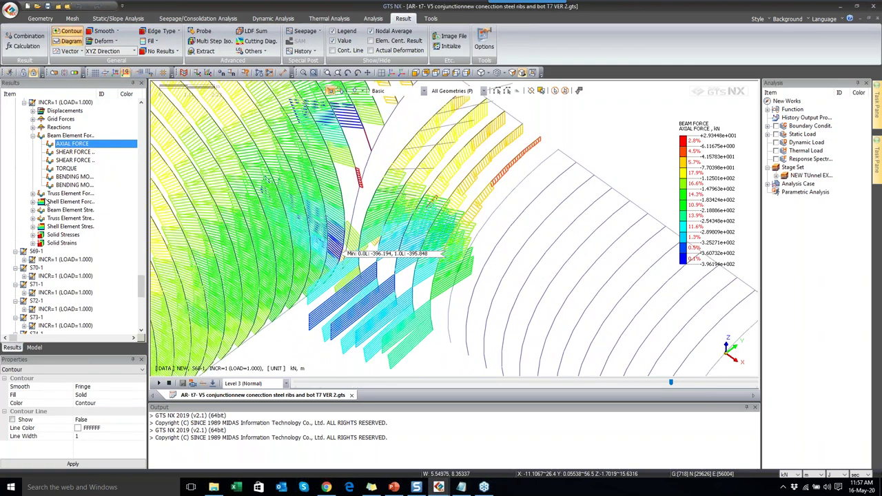
- Display the beam element axial force results for Construction Stage-1 and frame the junction between the main and connecting tunnels
scroll(46, 204, up, 7)
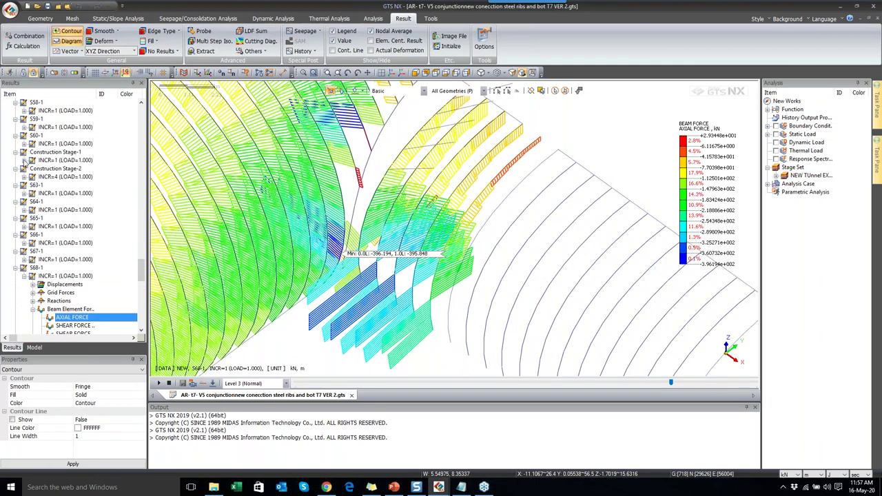
click(24, 159)
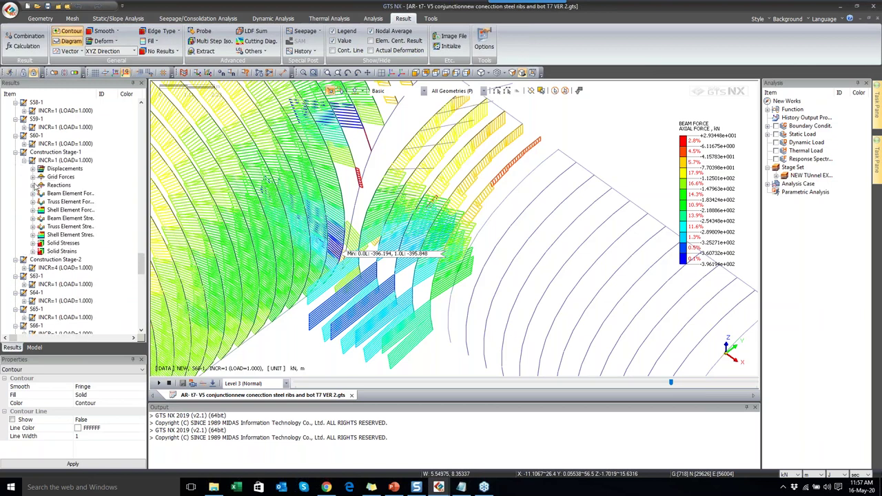
click(32, 193)
click(58, 201)
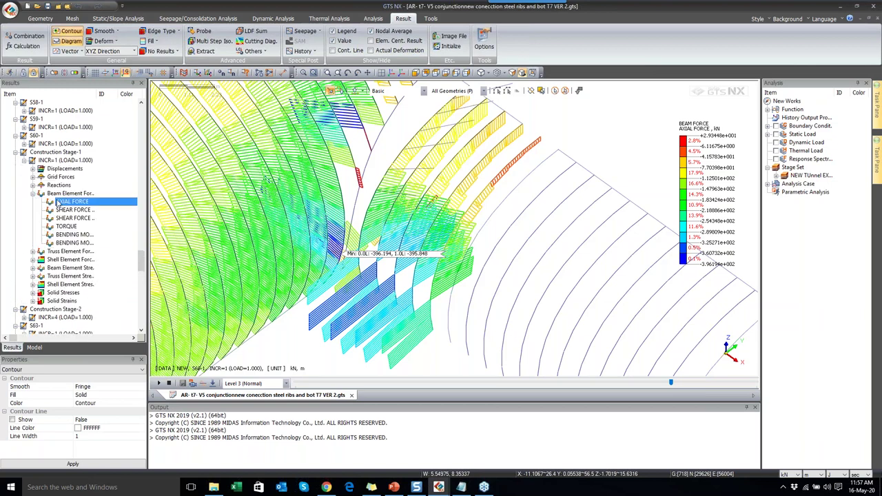
scroll(408, 232, down, 2)
drag(406, 212, 410, 243)
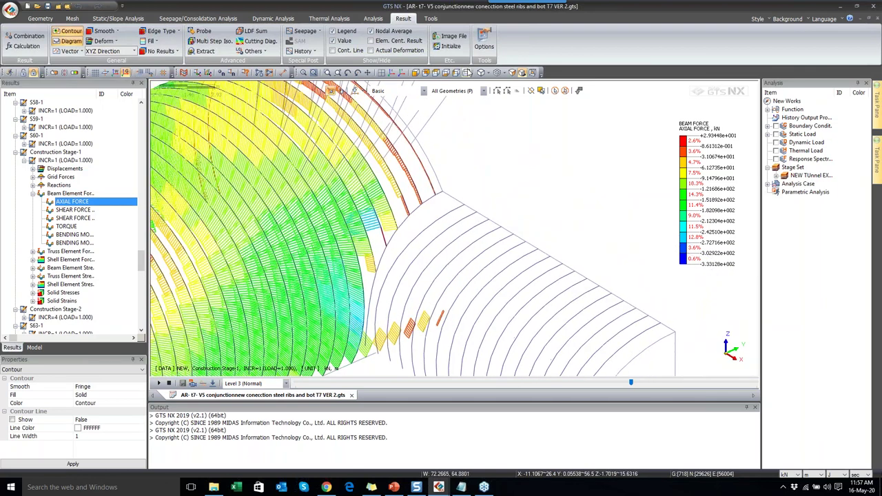
- Examine the Construction Stage-1 axial forces in the ribs around the junction opening, from the main tunnel's end face and in isometric view
click(467, 72)
drag(673, 306, 423, 268)
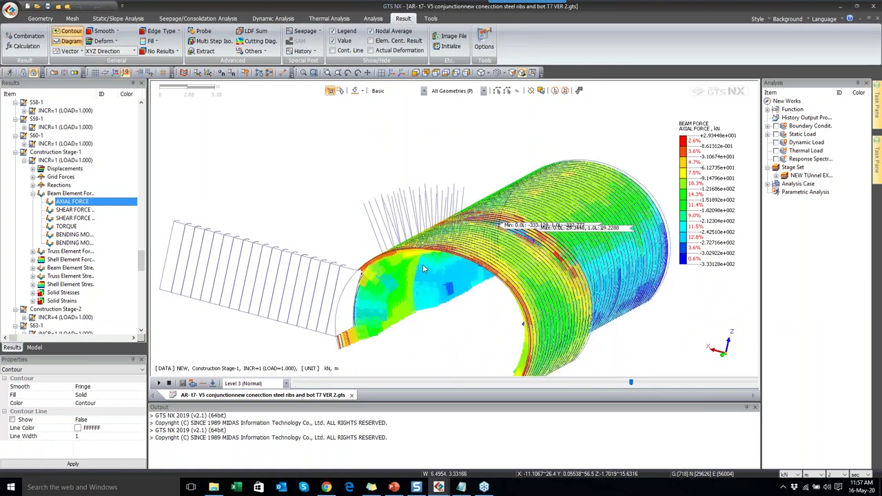
scroll(423, 269, up, 4)
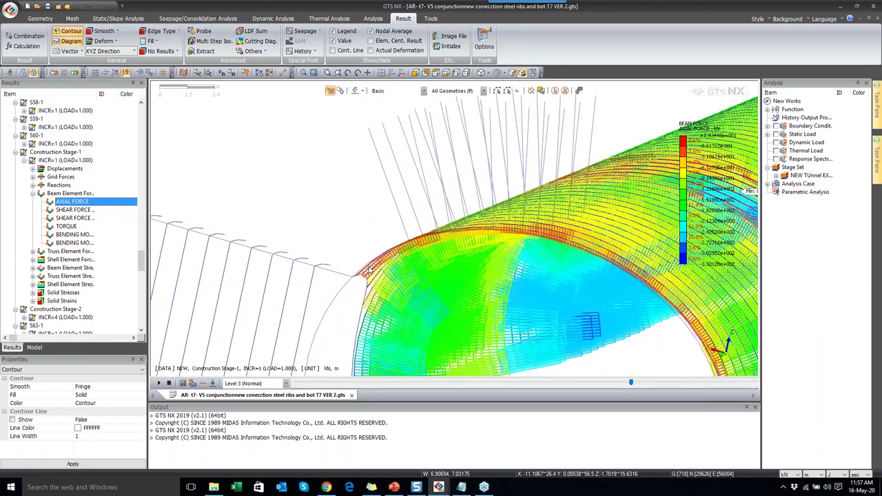
scroll(368, 267, up, 1)
click(391, 72)
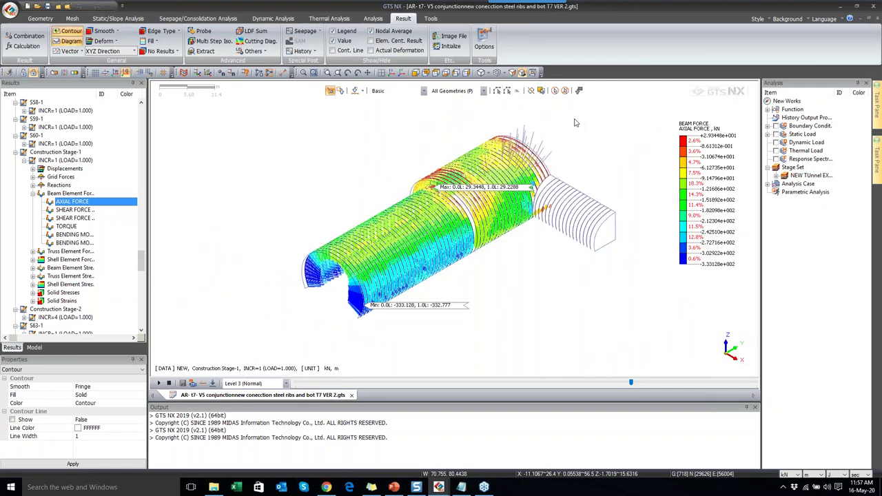
scroll(551, 243, up, 3)
scroll(550, 243, up, 3)
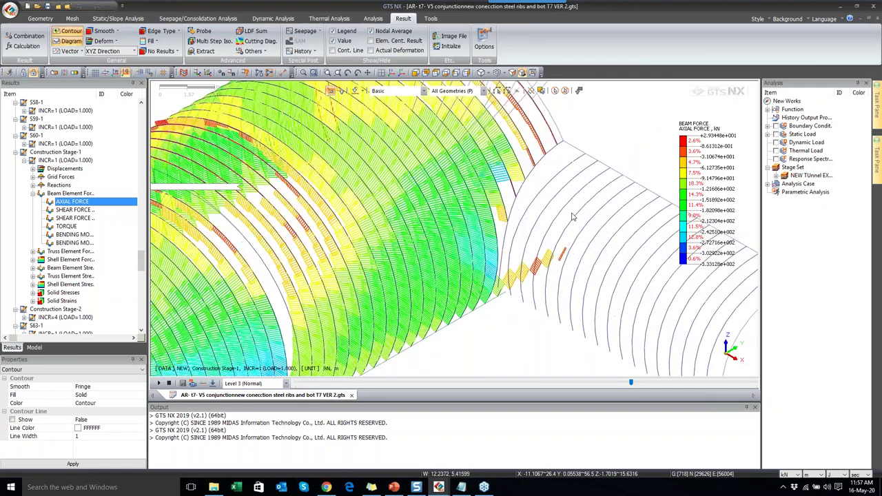
scroll(475, 195, up, 2)
scroll(475, 195, up, 1)
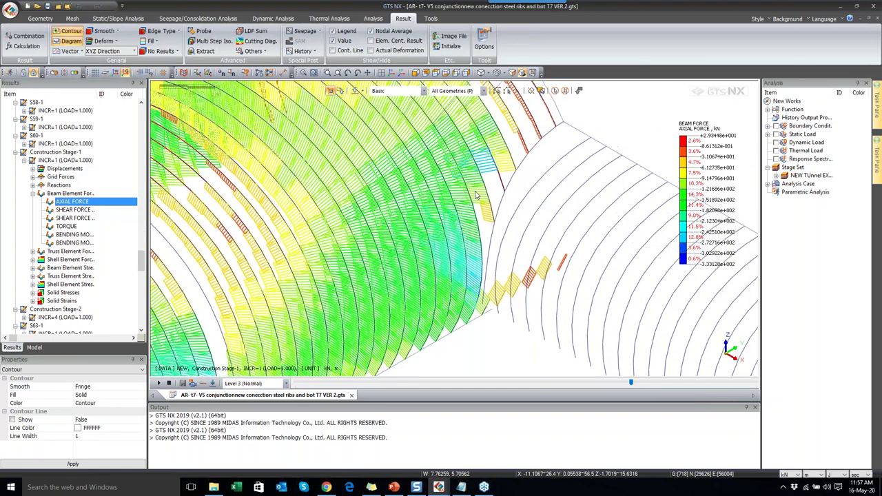
scroll(491, 181, down, 1)
scroll(489, 182, down, 2)
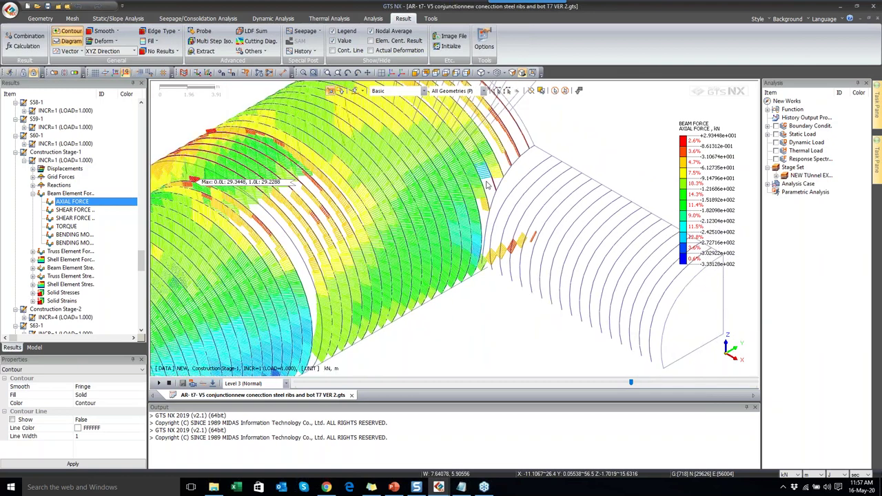
scroll(486, 184, down, 1)
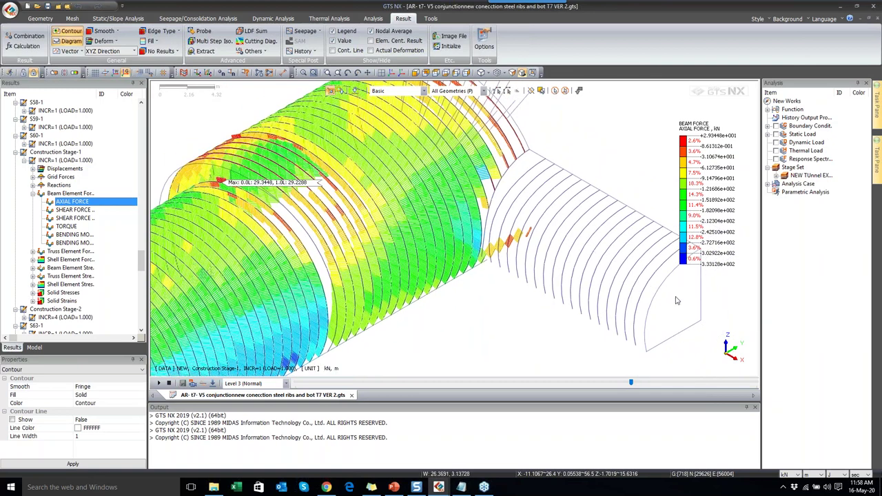
scroll(510, 142, up, 1)
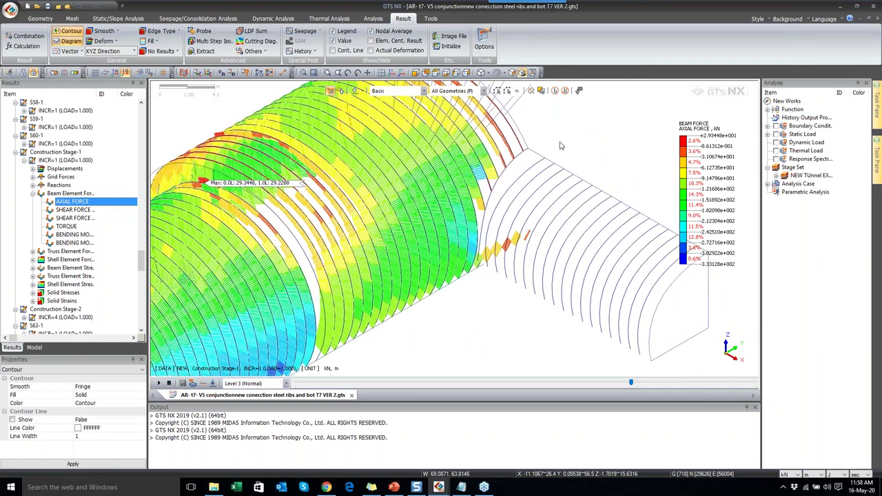
scroll(501, 135, up, 2)
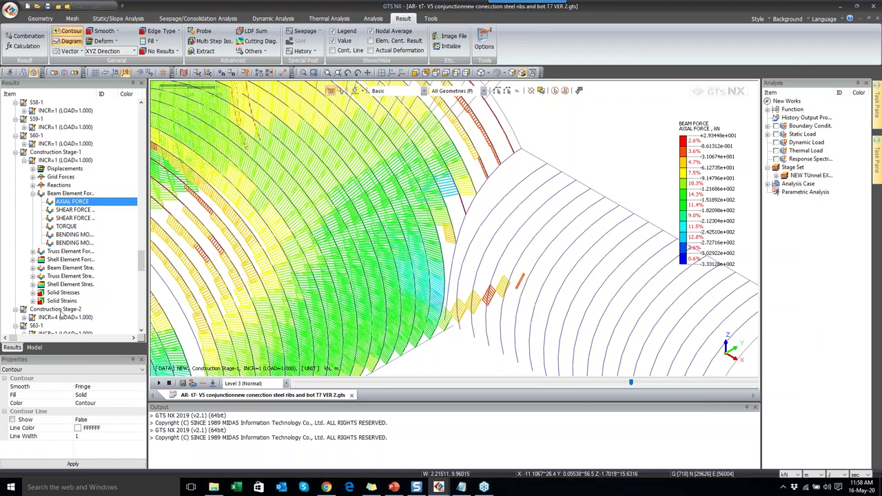
- Display the shell element membrane force XX for Construction Stage-1 in isometric view
scroll(60, 314, down, 3)
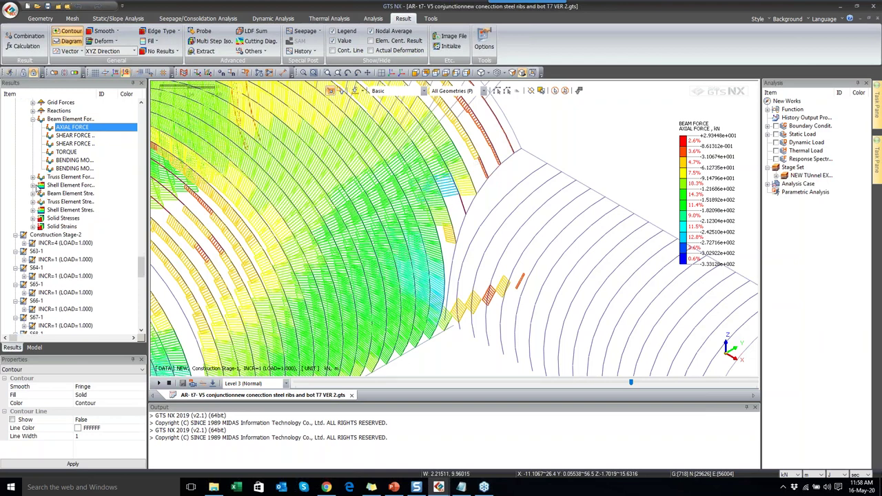
click(33, 185)
click(73, 194)
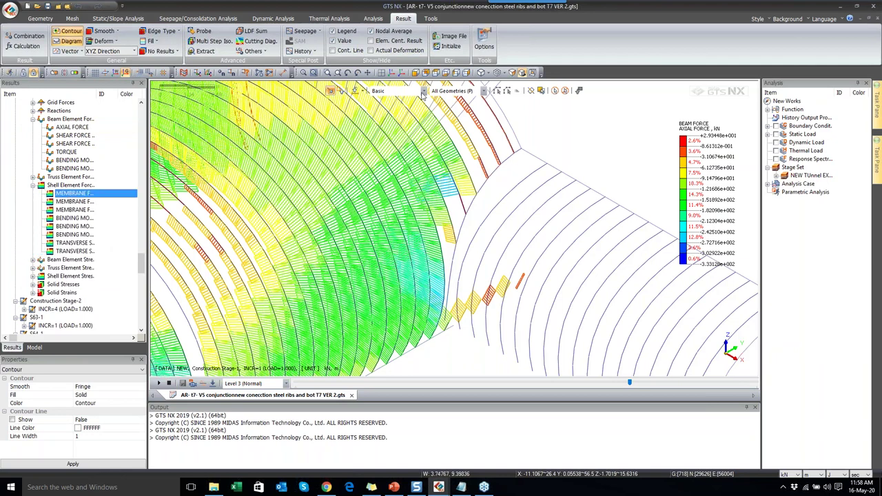
click(391, 73)
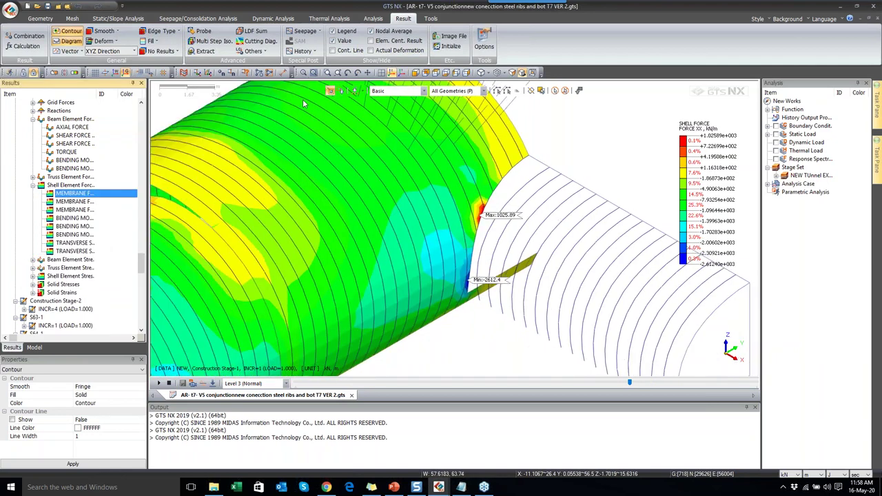
- Widen the results tree's item column and display the shell element bending moment XY for stage S83
scroll(28, 288, down, 10)
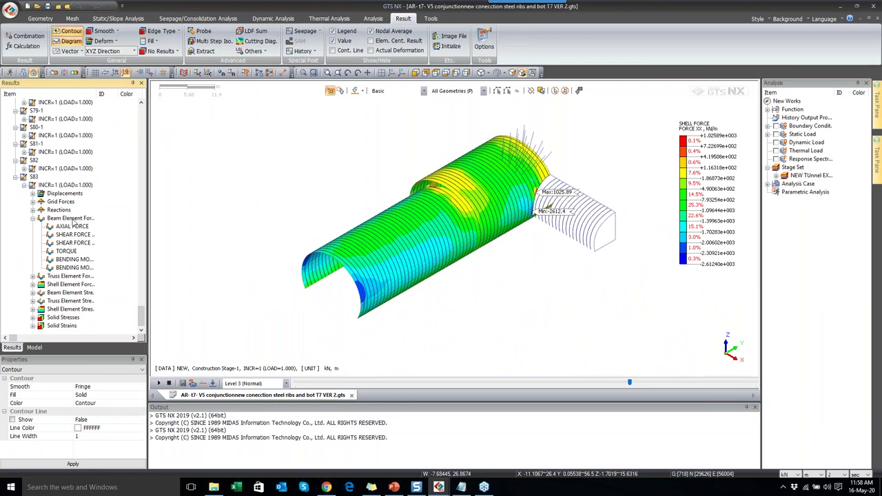
scroll(609, 179, up, 3)
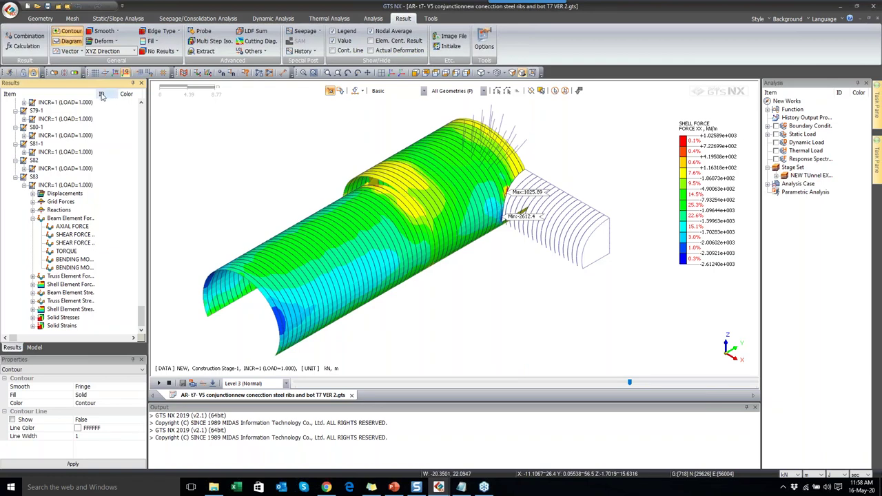
drag(98, 93, 113, 94)
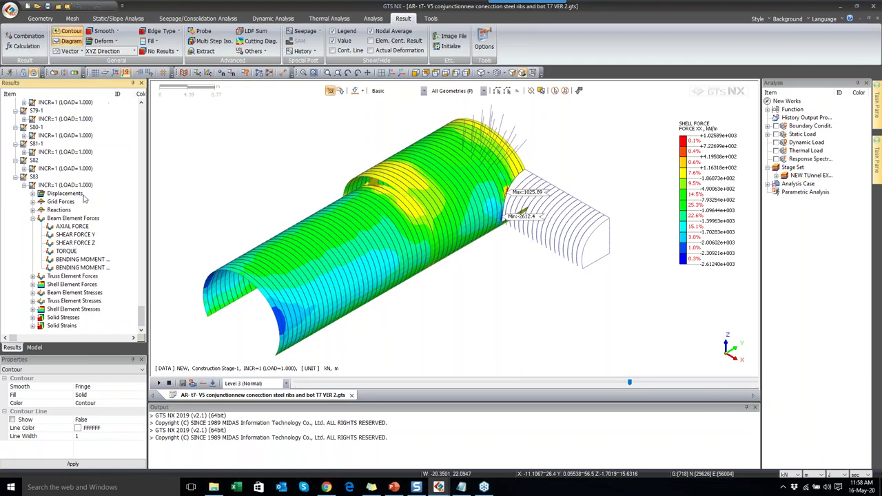
click(33, 284)
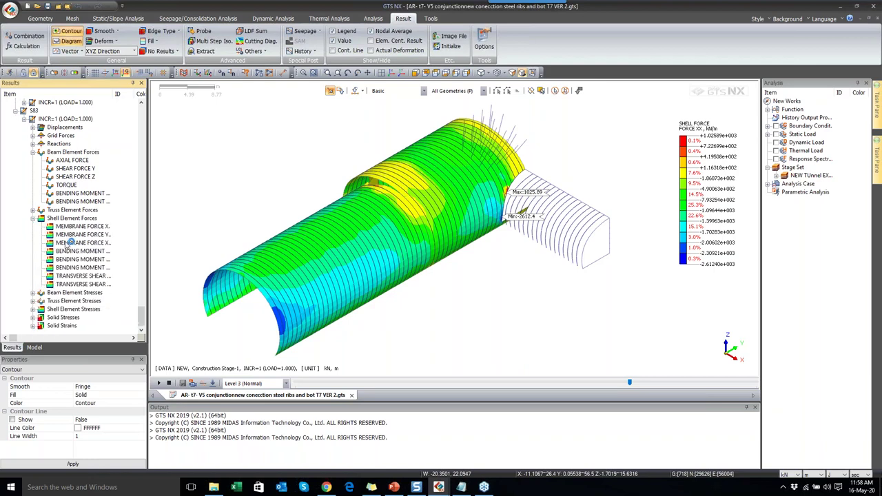
click(79, 268)
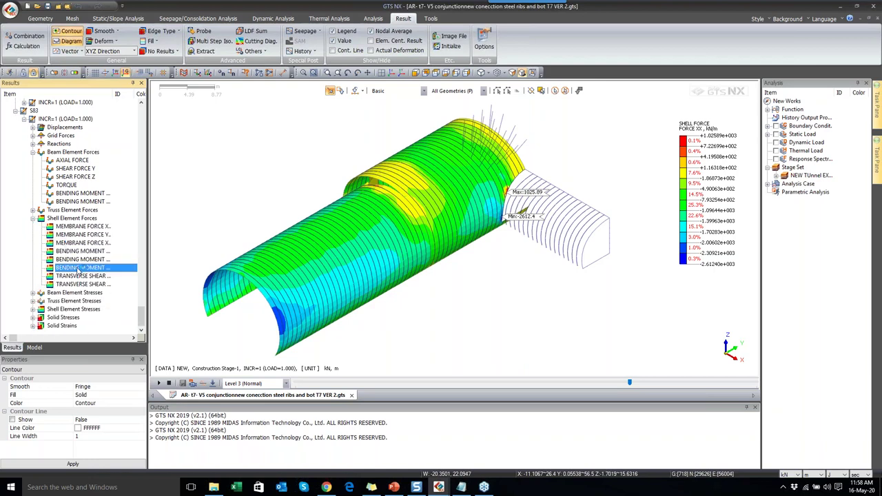
double_click(78, 268)
scroll(431, 172, up, 1)
drag(428, 164, 403, 206)
scroll(402, 201, up, 1)
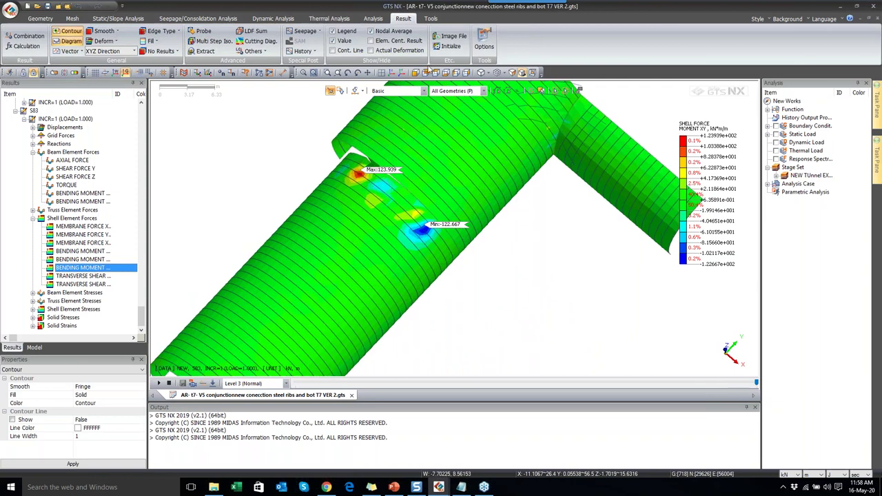
- Set the selection filter to Element (T) and hide the shell elements with peak moments where the main tunnel changes section
click(434, 73)
click(397, 91)
click(393, 137)
scroll(434, 224, up, 1)
scroll(431, 219, up, 1)
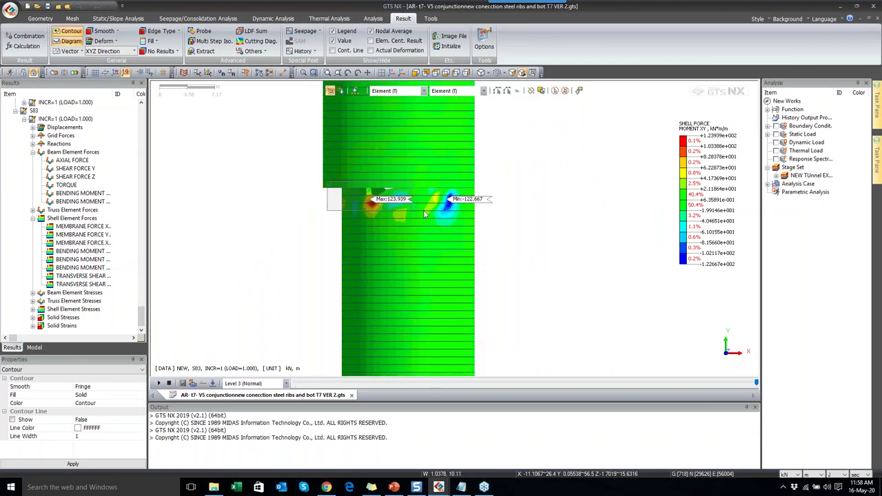
right_click(427, 205)
mouse_move(470, 219)
click(496, 228)
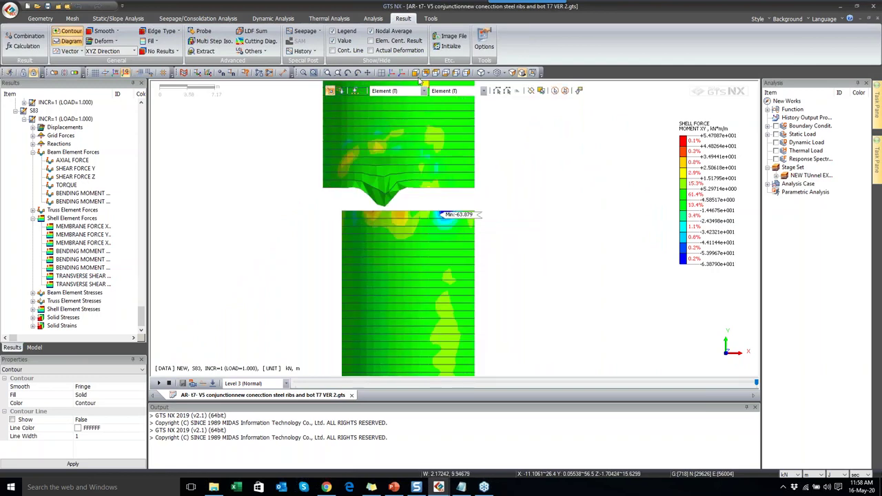
- Inspect the stage S83 shell bending moment XY distribution across the main tunnel and around the junction opening
click(390, 73)
drag(385, 138, 392, 171)
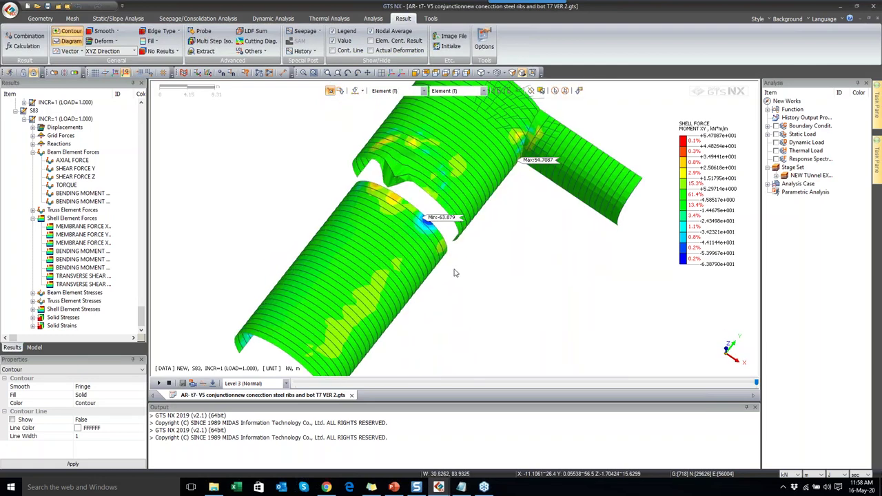
drag(455, 273, 402, 238)
drag(626, 243, 627, 197)
scroll(627, 197, up, 2)
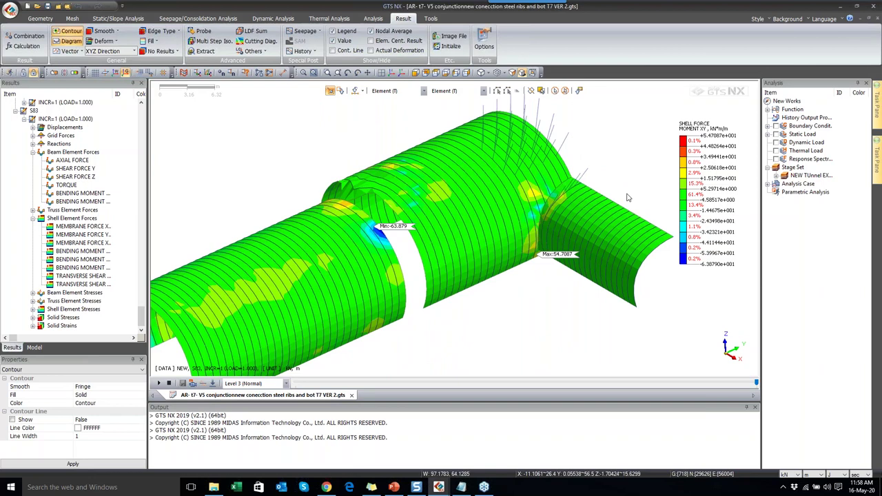
scroll(544, 241, up, 3)
scroll(473, 316, up, 3)
drag(473, 315, 492, 267)
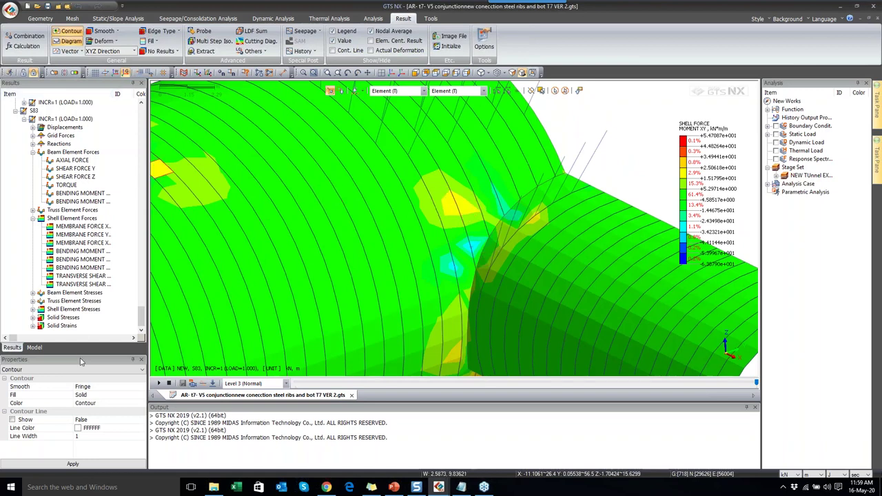
- Set the output coordinate system in the general result properties to Global CSys and apply it
click(110, 369)
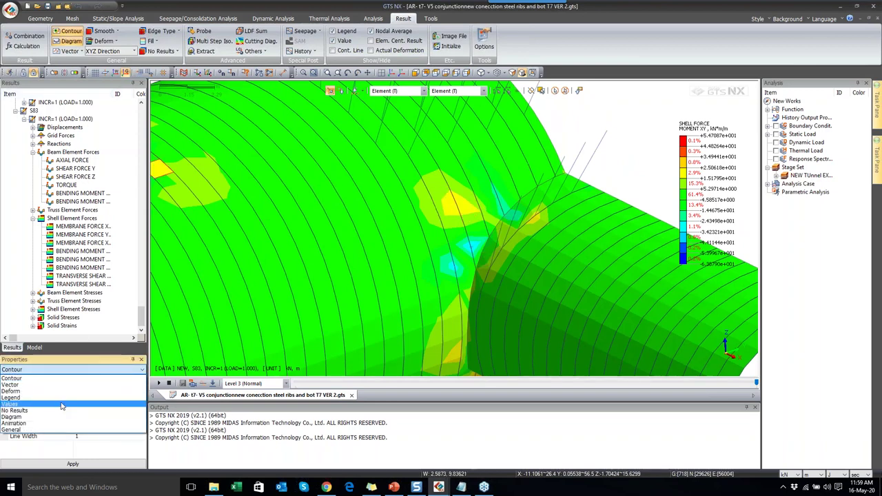
click(61, 430)
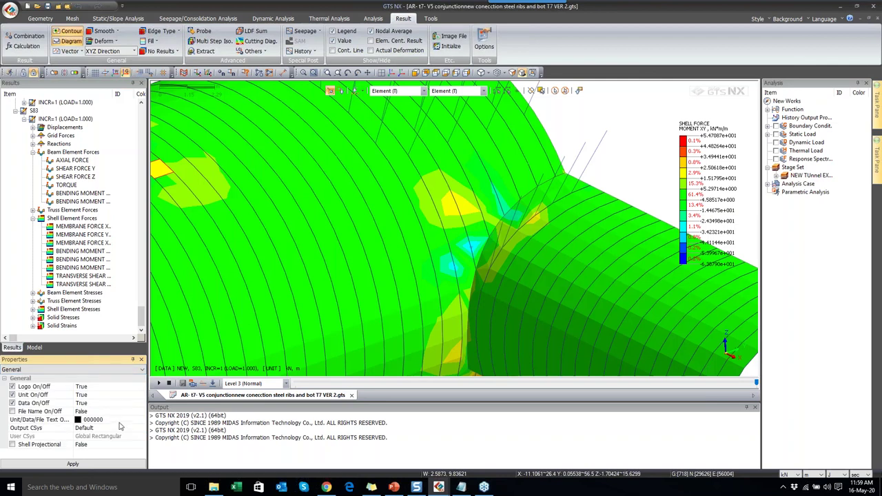
click(141, 428)
click(117, 447)
click(98, 463)
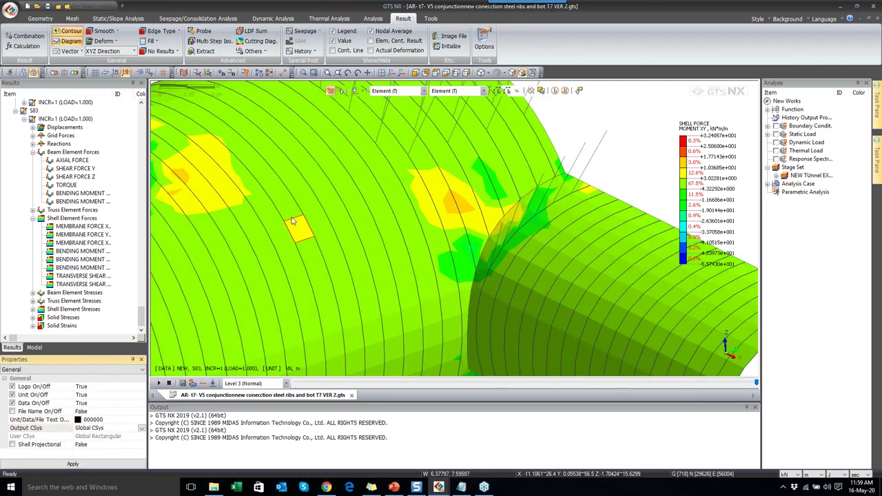
- Probe the shell moment XY at nodes along the junction edge and on the main tunnel lining, and switch the results to moment YY
scroll(299, 201, down, 3)
drag(298, 200, 417, 184)
scroll(391, 189, down, 1)
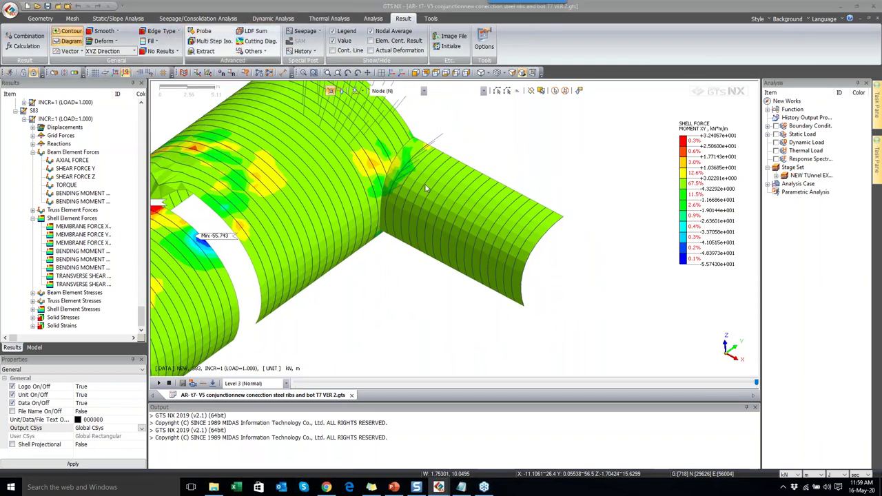
click(403, 179)
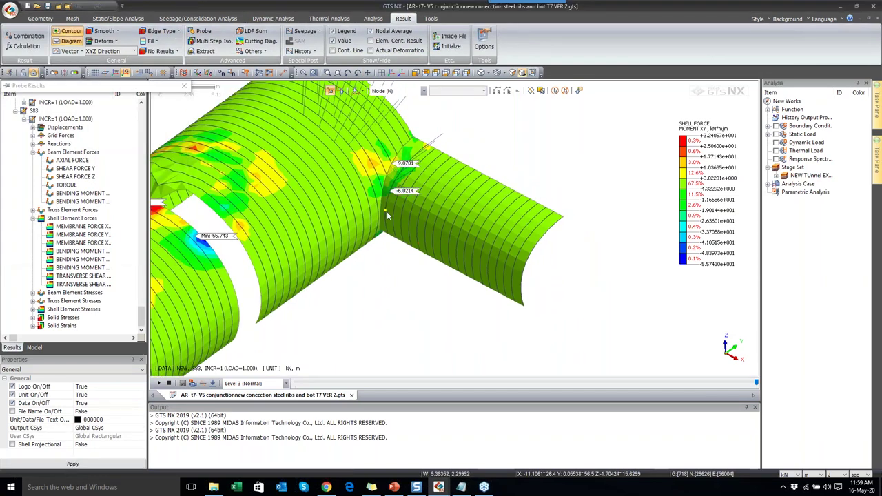
click(316, 173)
click(286, 121)
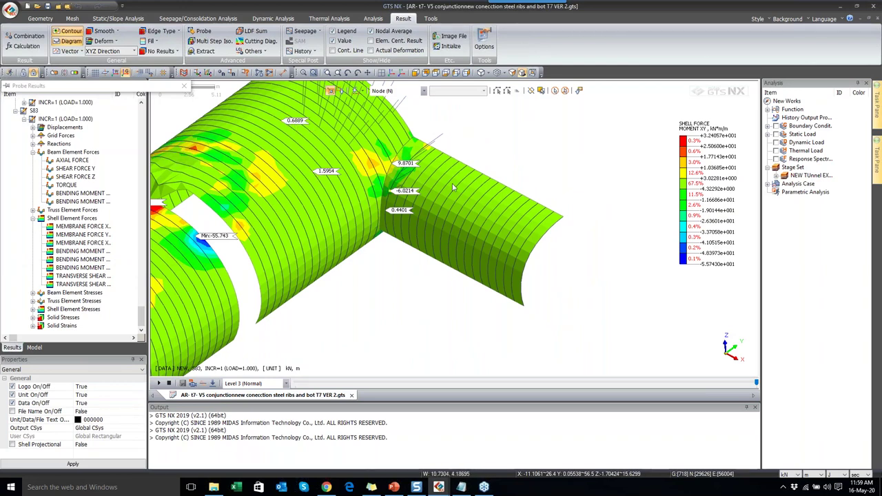
scroll(369, 109, up, 2)
drag(230, 104, 211, 93)
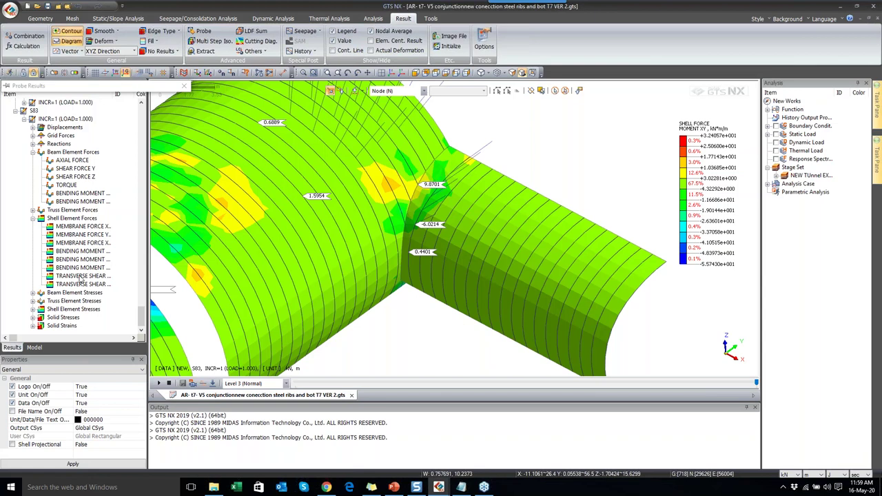
click(70, 259)
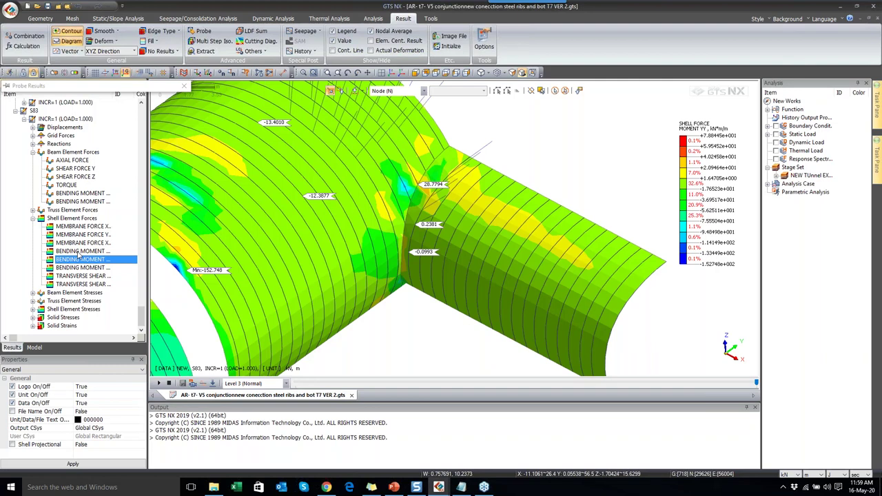
- Switch the stage S83 shell results to bending moment XX and inspect the contour around the junction
click(79, 252)
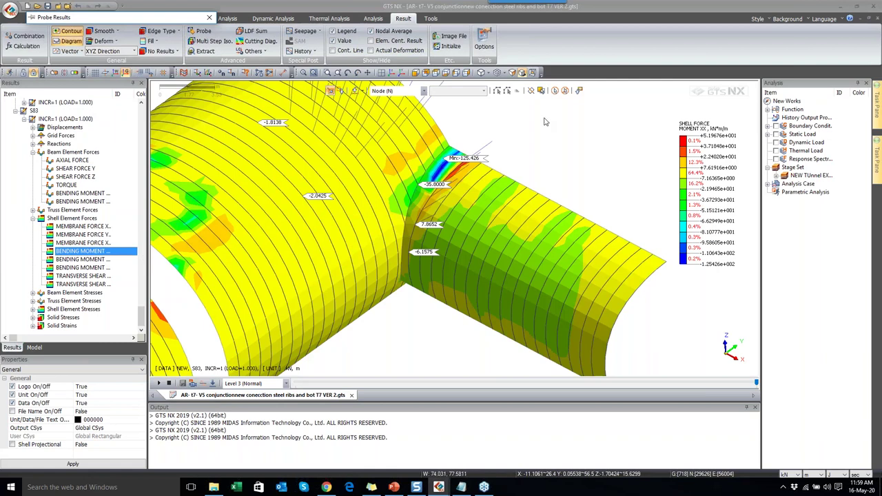
scroll(545, 122, up, 3)
drag(447, 176, 390, 101)
scroll(441, 180, down, 3)
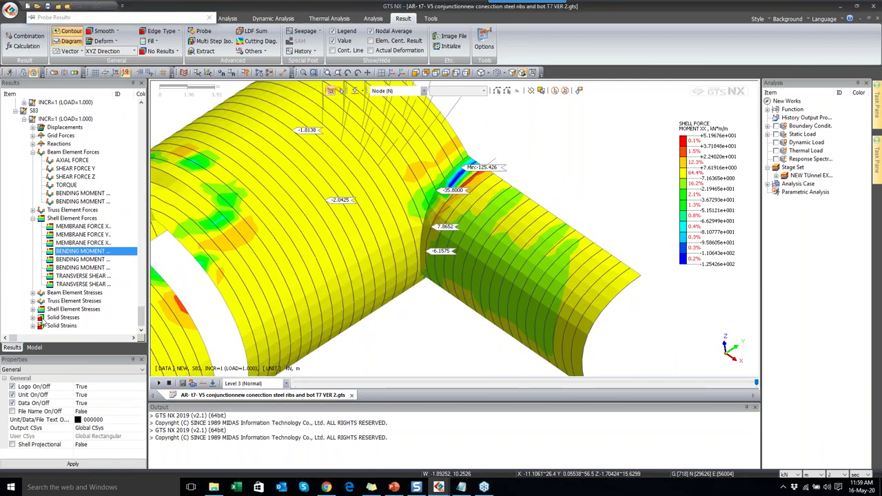
- Display the shell element stress S-MAX SHEAR MAX and inspect its distribution around the tunnel junction
click(33, 309)
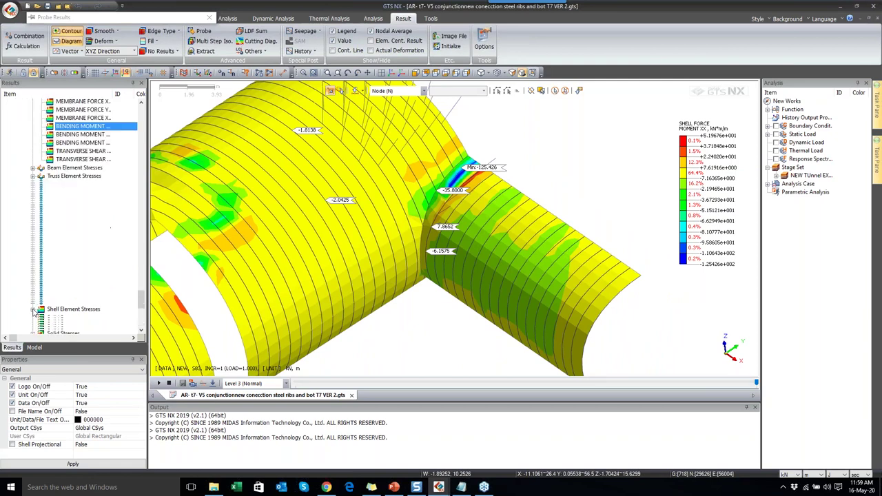
scroll(94, 277, down, 1)
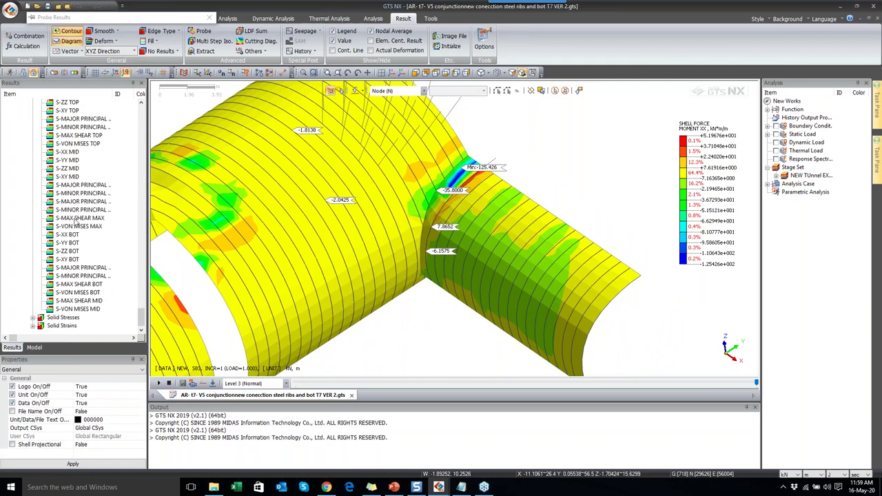
click(77, 219)
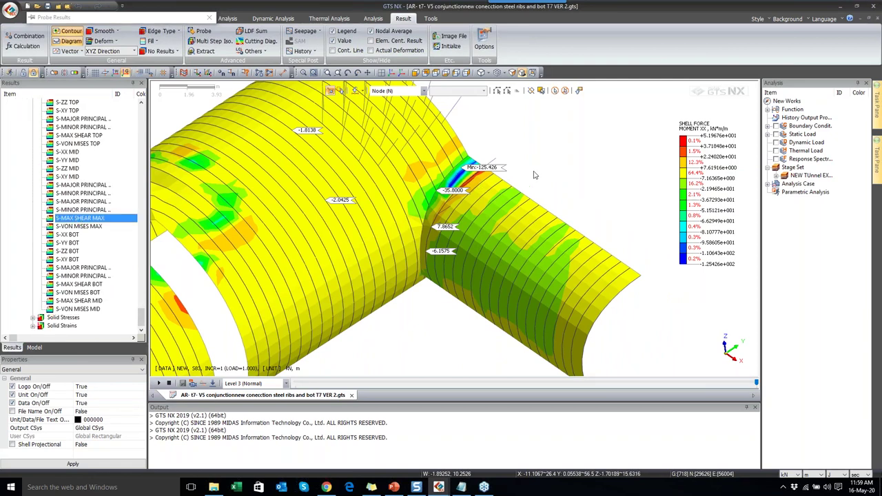
drag(405, 223, 425, 207)
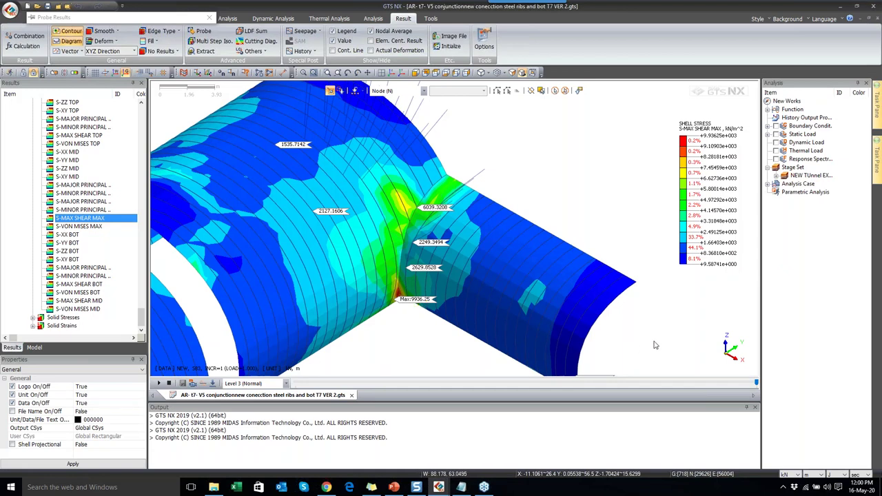
scroll(381, 325, down, 2)
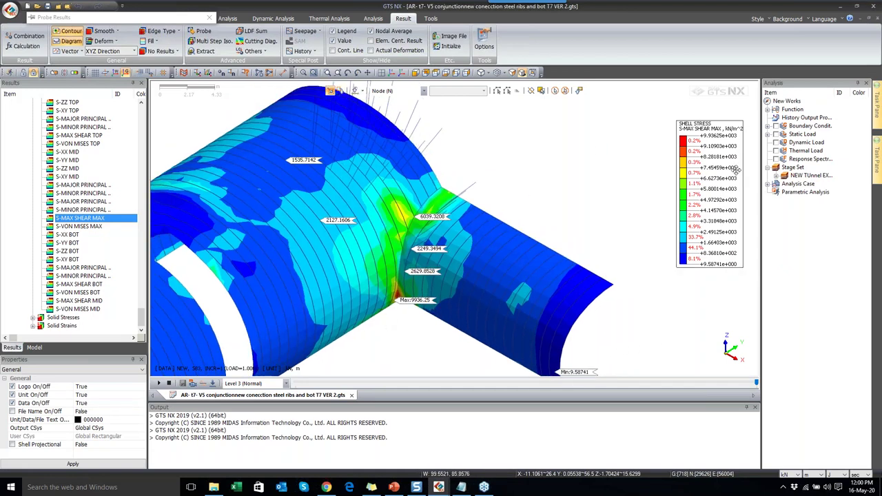
- Turn the visibility of all mesh sets off and on again, and fit the whole model in an isometric view
click(33, 347)
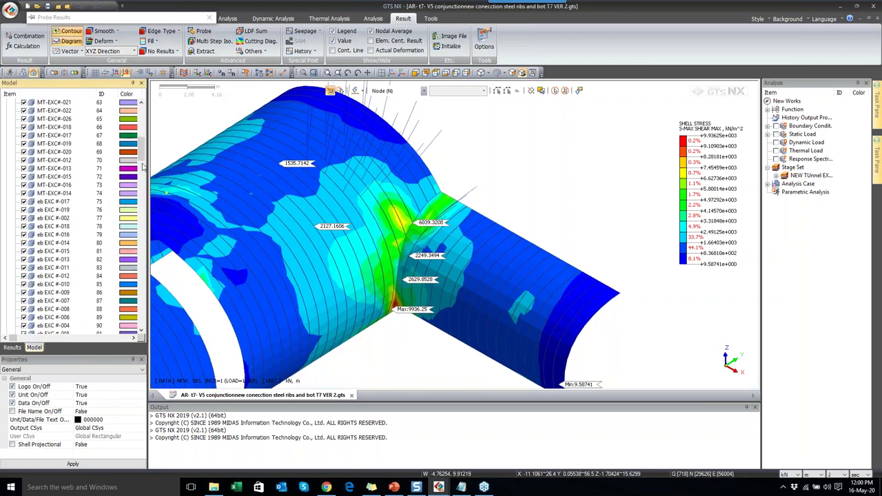
drag(141, 151, 141, 104)
click(15, 194)
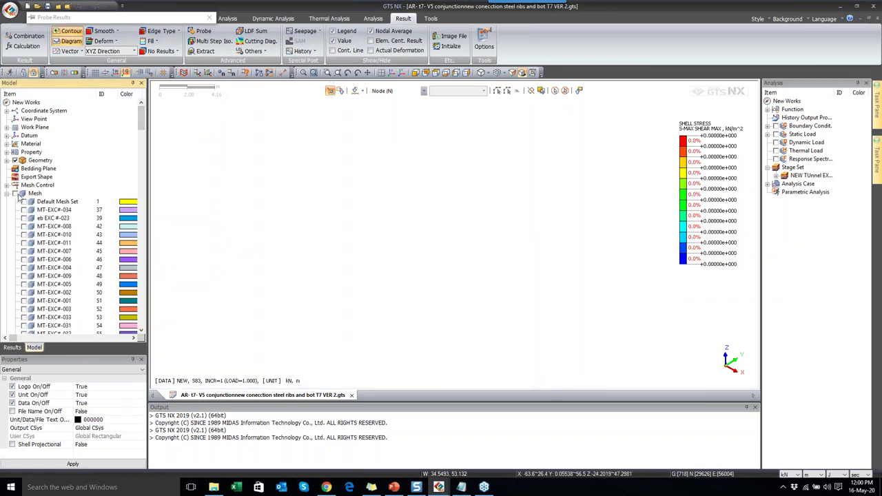
click(393, 73)
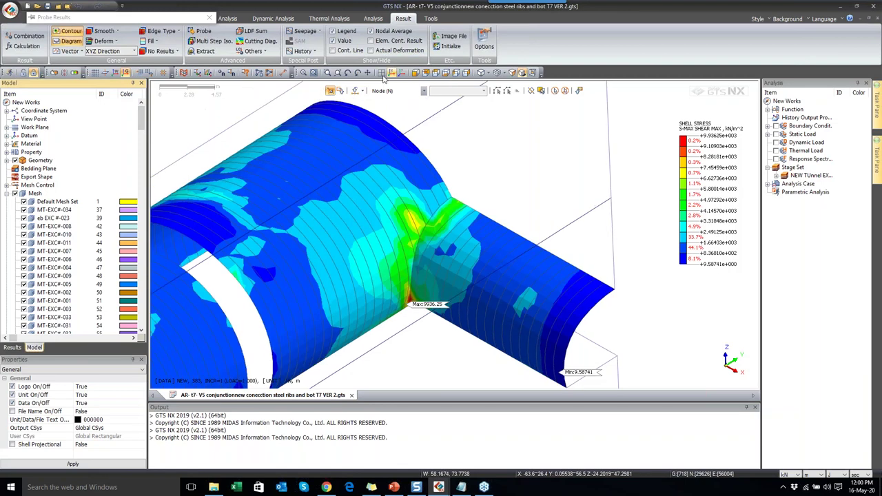
click(12, 347)
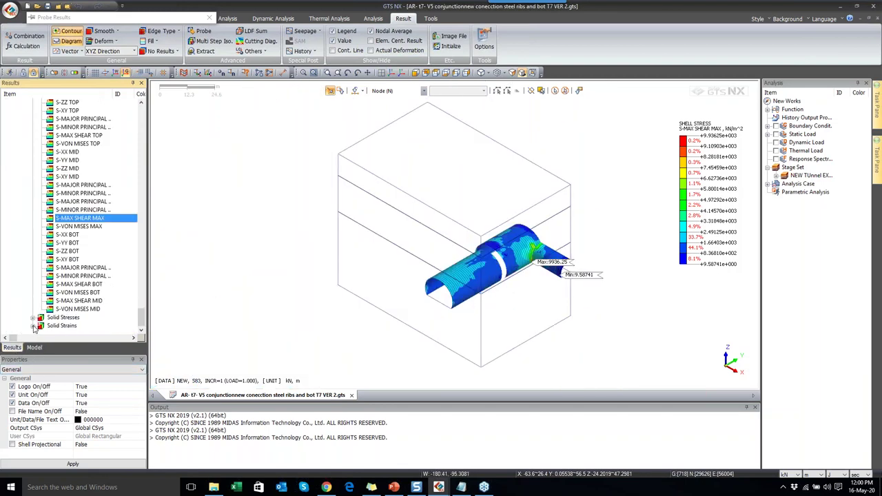
- Display the solid strain E-EQUIVALENT and cut the ground model with clip plane Plane1 to inspect the strain along the main tunnel
click(33, 326)
click(58, 317)
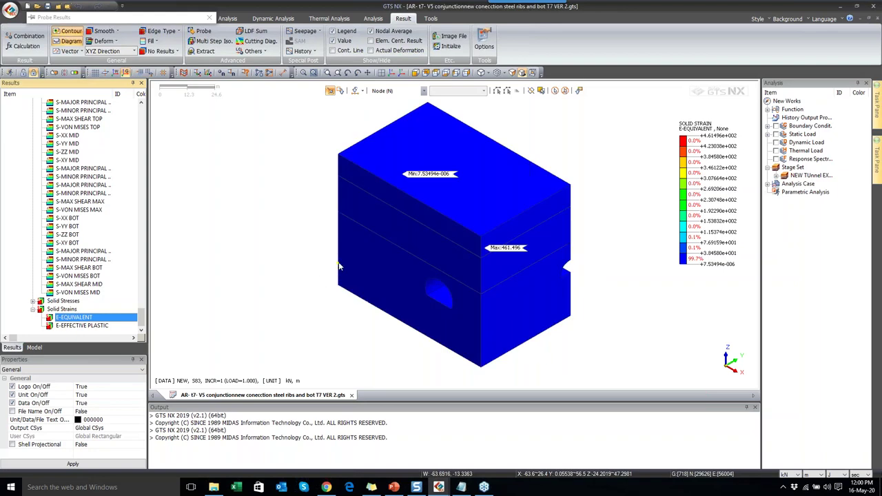
click(55, 72)
drag(656, 263, 567, 250)
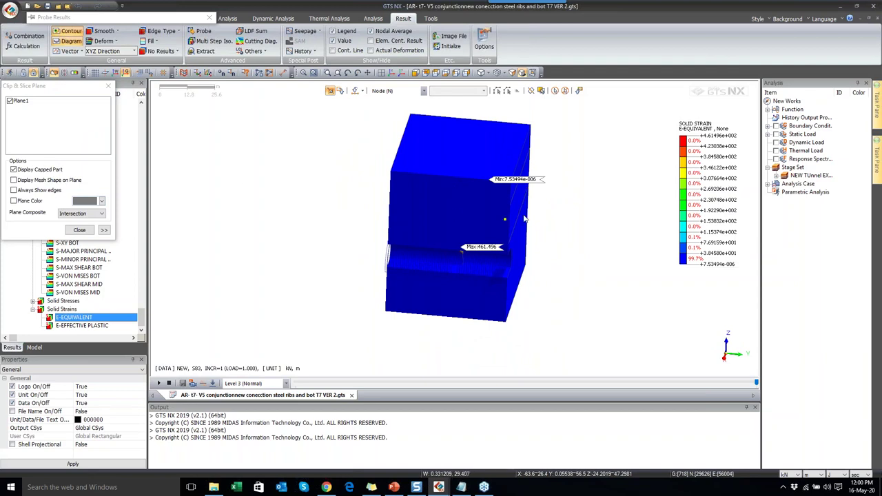
scroll(453, 252, up, 2)
scroll(470, 261, up, 4)
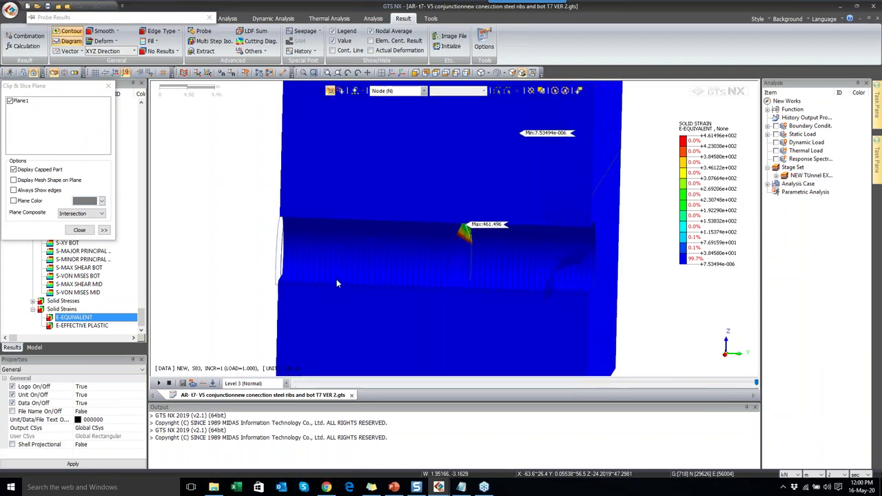
drag(333, 268, 443, 225)
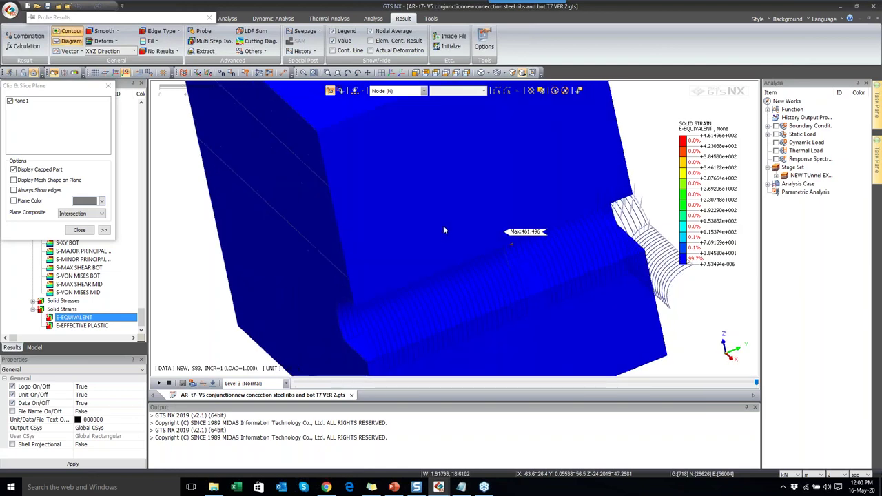
click(79, 229)
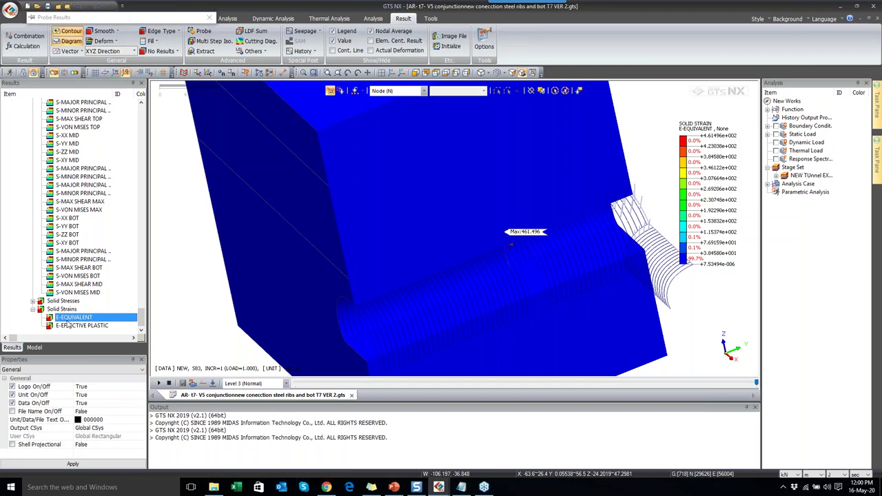
- Restore the isometric view of the clipped model and display the solid strain E-EFFECTIVE PLASTIC
click(67, 320)
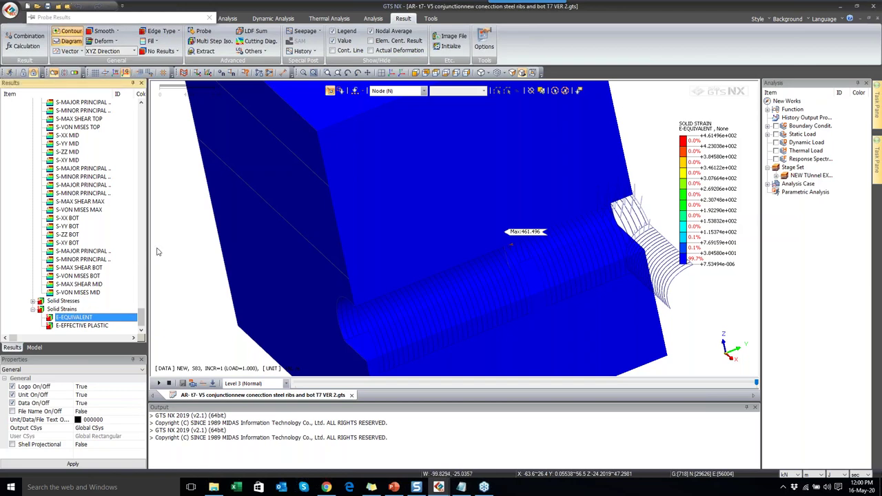
click(391, 72)
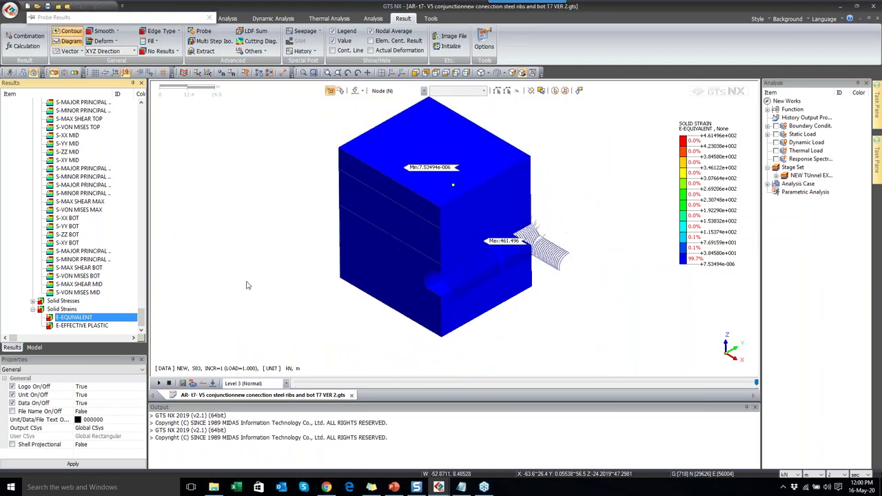
click(95, 327)
scroll(62, 232, up, 5)
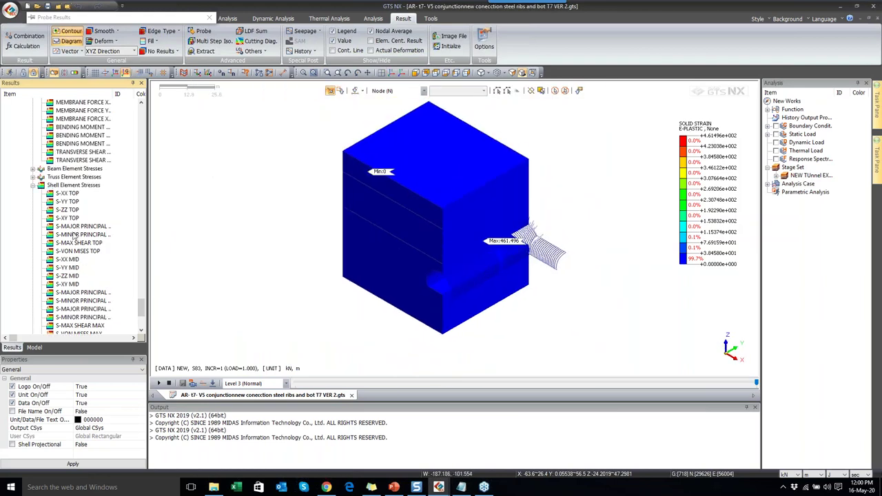
scroll(69, 253, up, 5)
scroll(69, 250, down, 10)
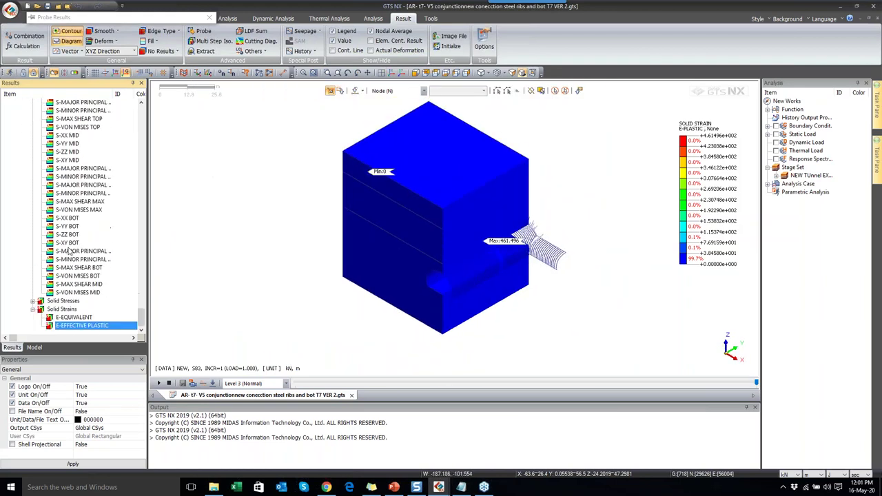
- Display the PLASTIC STATUS result from the stage S83 solid stresses for the ground around the tunnels
click(32, 301)
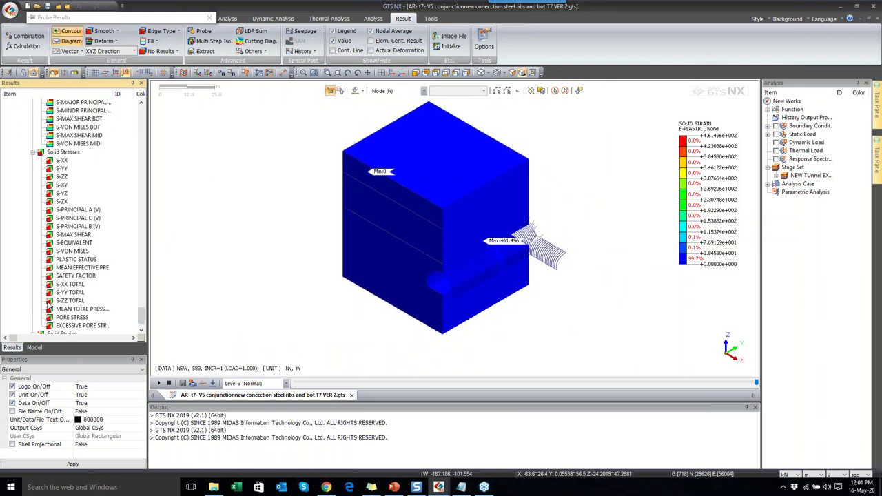
click(81, 260)
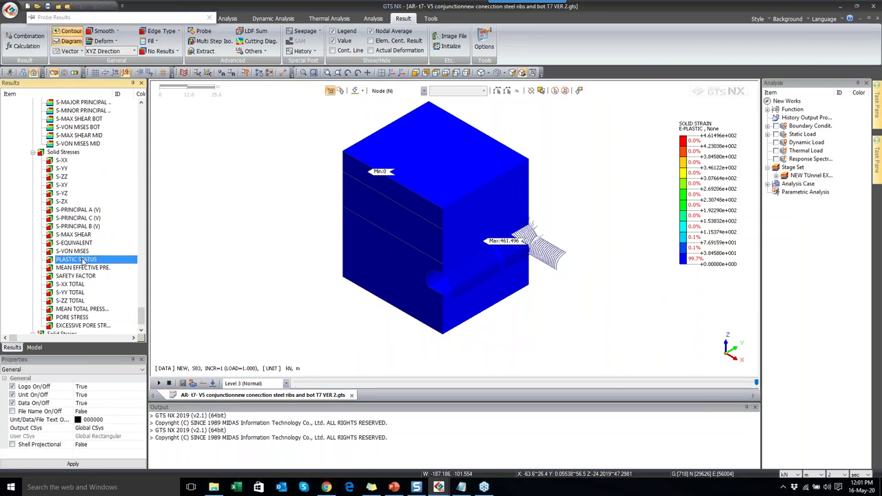
double_click(87, 259)
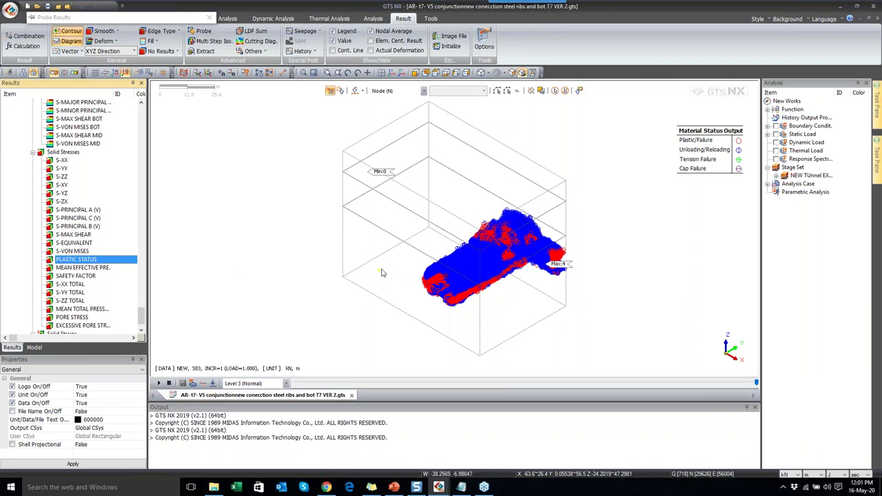
drag(507, 292, 456, 172)
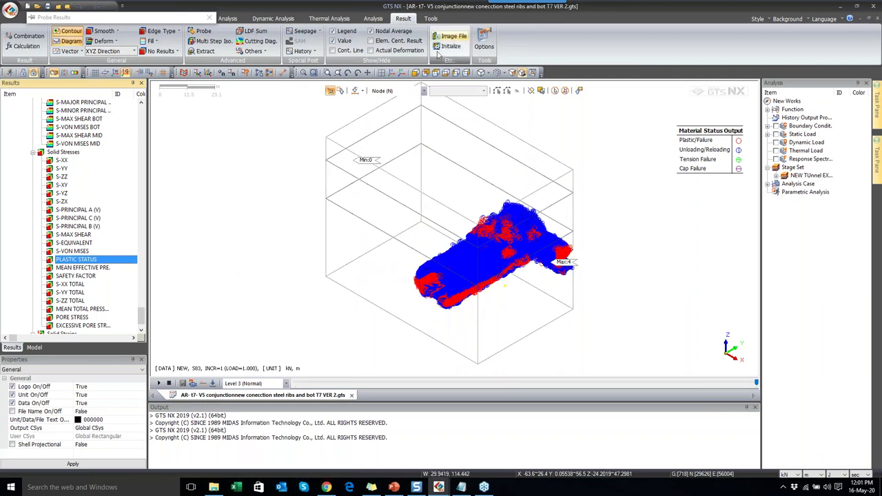
- Examine the plastic status points in plan view along the main tunnel and around the junction
click(444, 73)
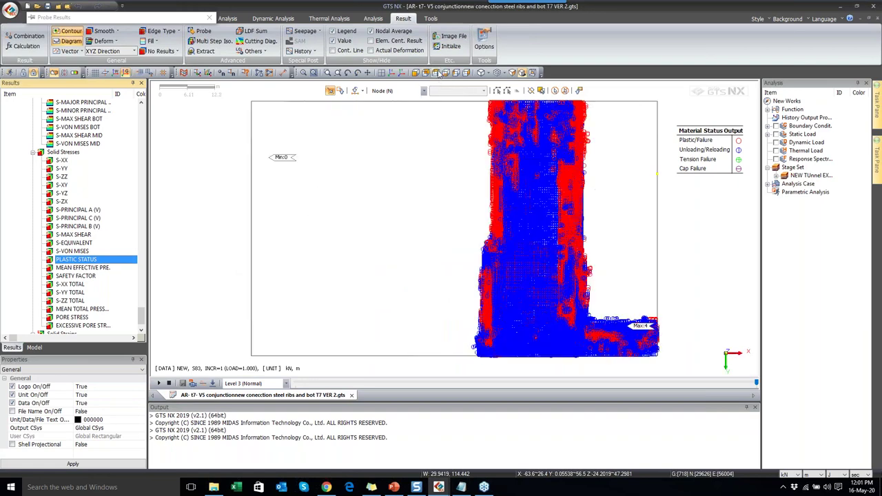
scroll(592, 213, up, 4)
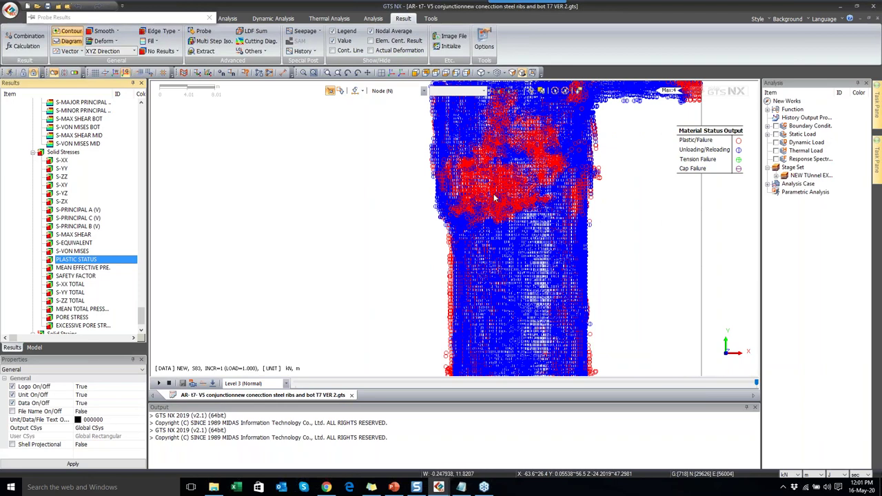
scroll(398, 205, down, 3)
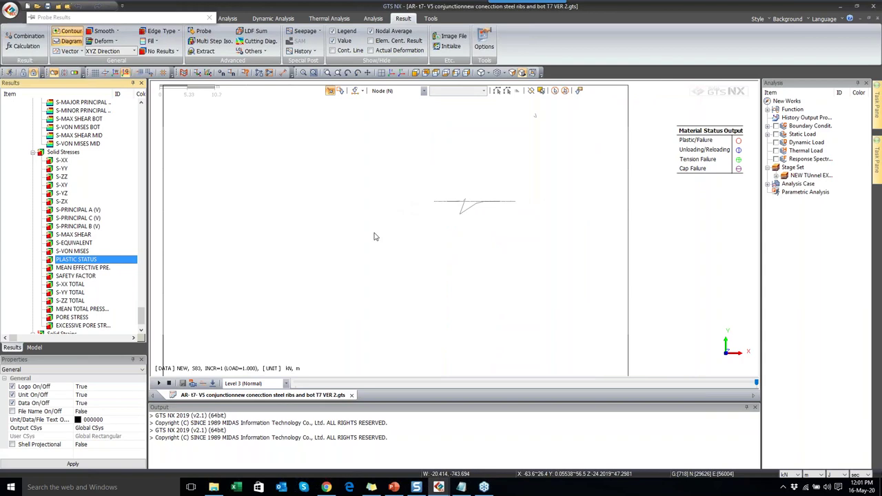
scroll(594, 111, up, 2)
scroll(586, 112, up, 2)
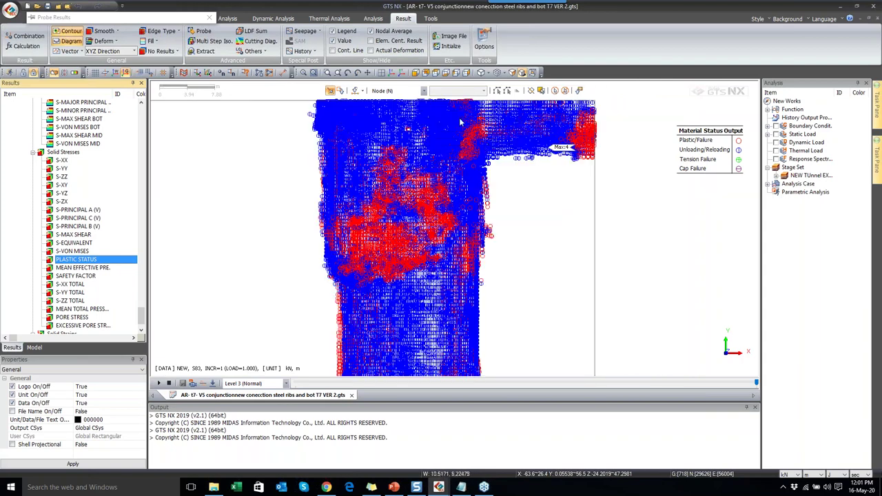
scroll(459, 176, down, 2)
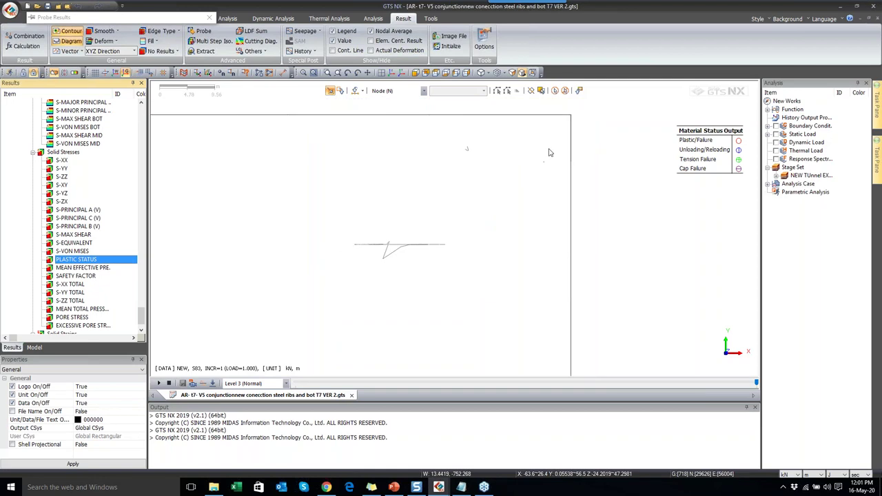
scroll(392, 212, down, 2)
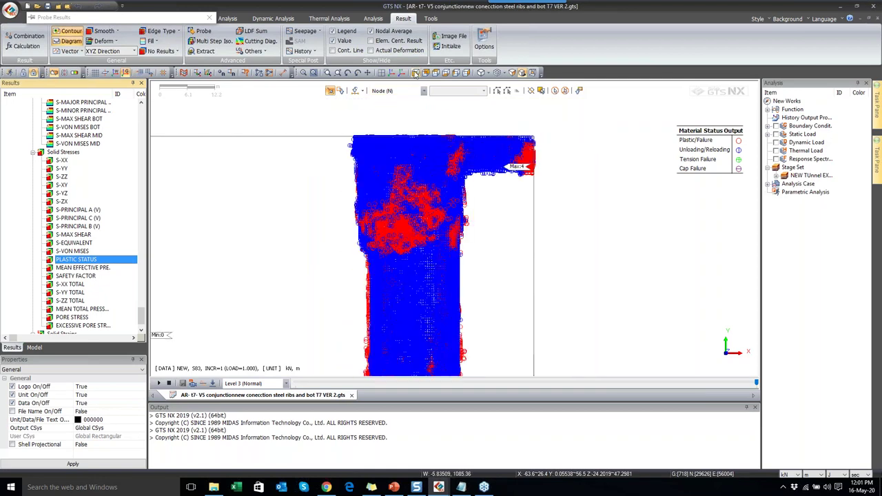
- Examine the plastic status around the tunnels from the front and from an oblique angle
click(415, 72)
scroll(576, 243, up, 1)
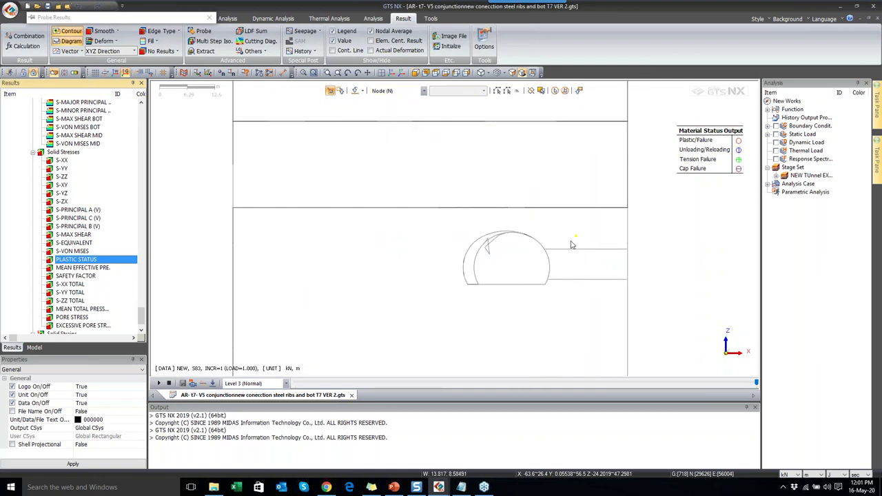
drag(490, 264, 509, 277)
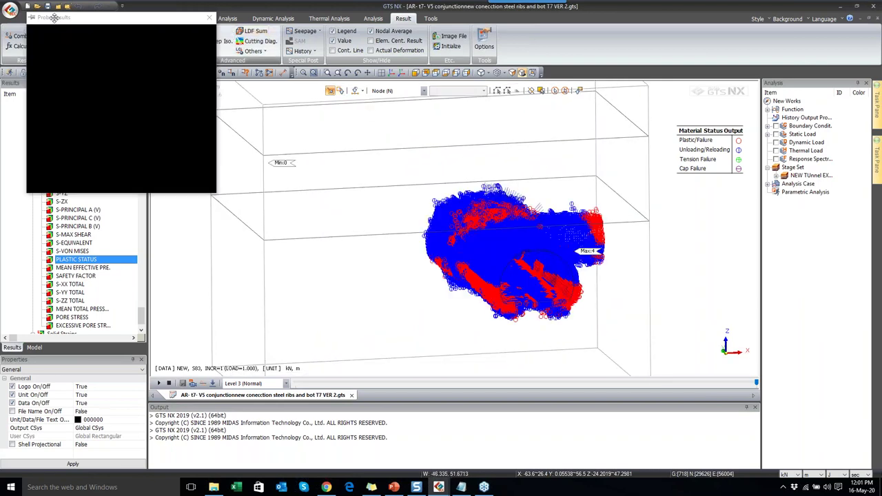
- Close the result probing and return the plastic status display to the front view
click(209, 17)
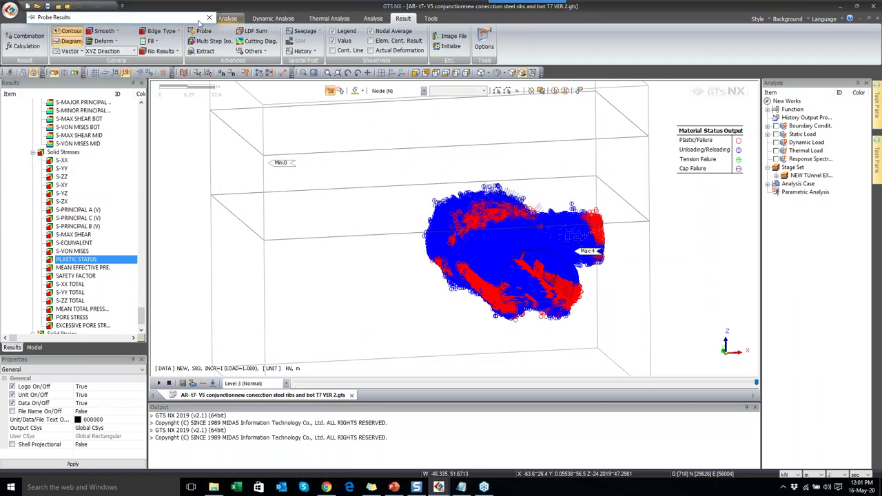
click(105, 41)
click(110, 51)
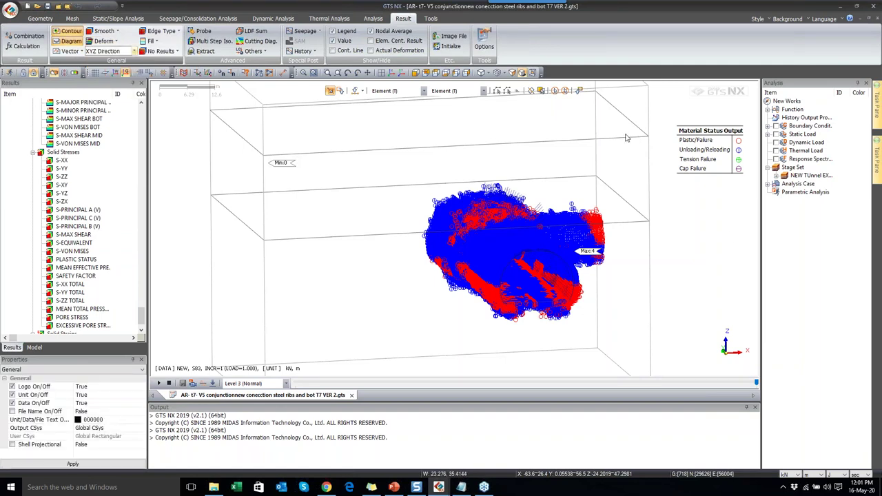
click(416, 73)
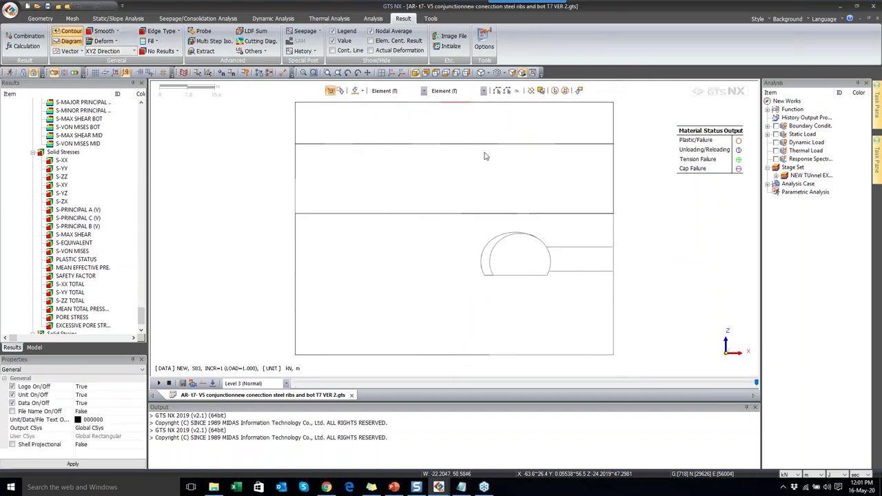
- Set the selection filter to Basic and examine the plastic status around the tunnels from oblique angles against the material status legend
drag(490, 165, 403, 141)
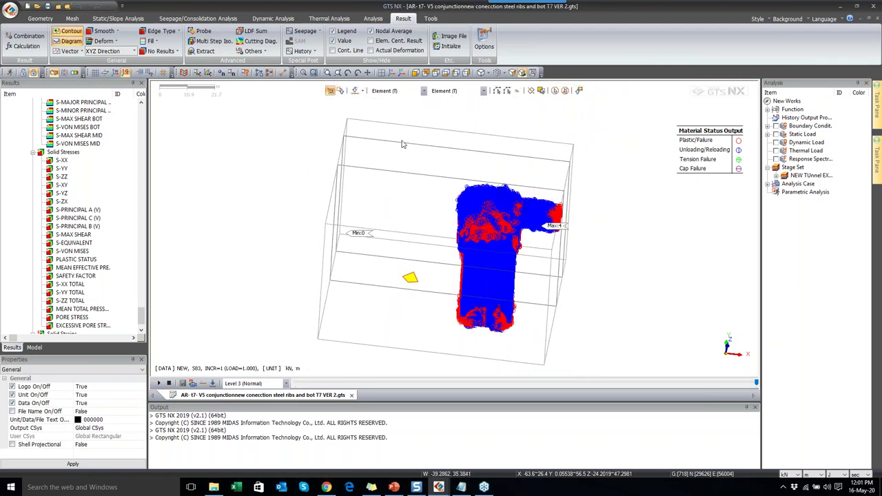
click(385, 92)
click(412, 104)
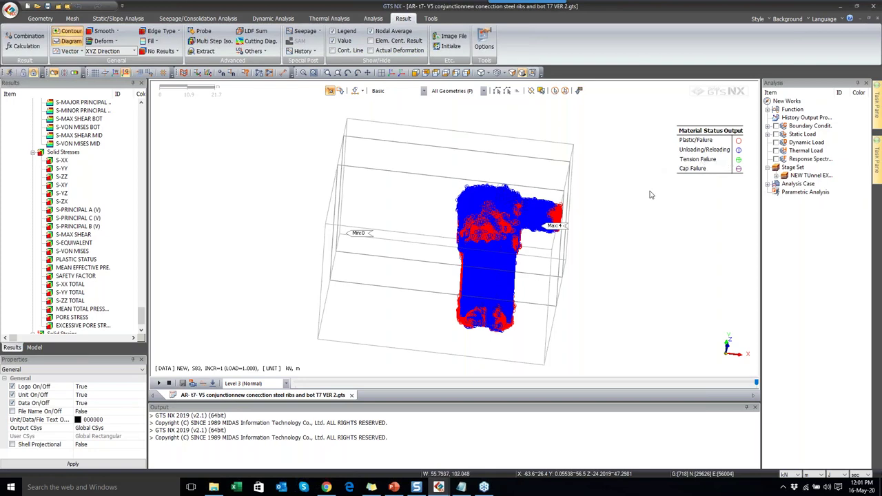
drag(618, 192, 439, 270)
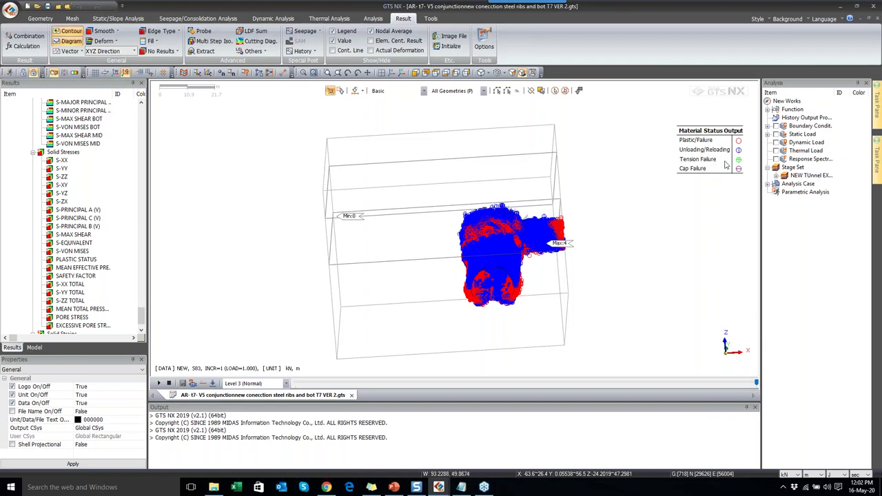
scroll(561, 222, up, 2)
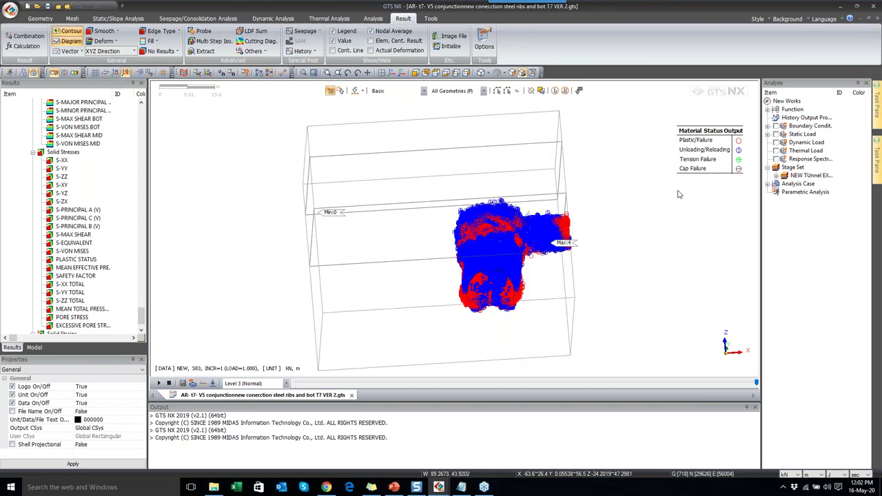
scroll(537, 253, up, 3)
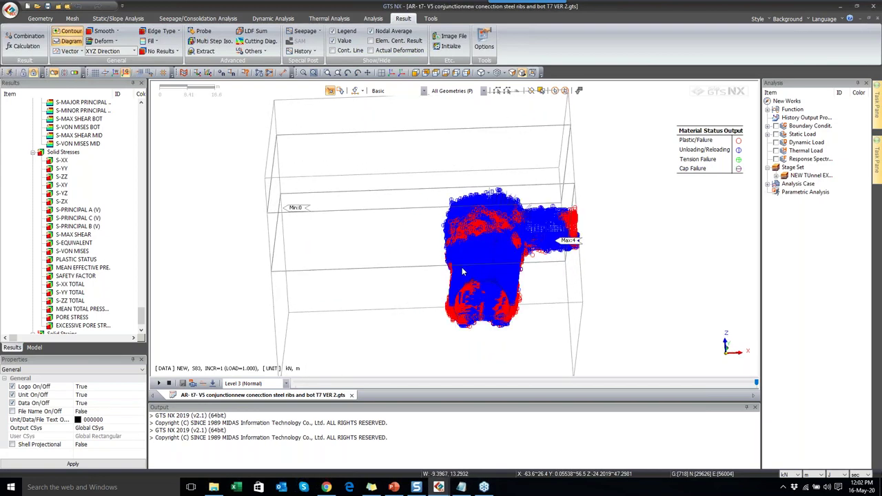
scroll(46, 334, down, 1)
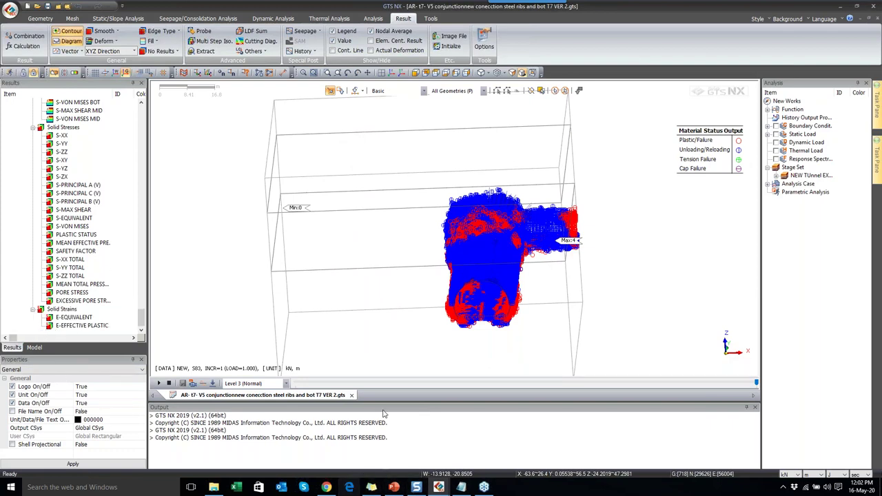
- Return from the results to the mesh model and view the Volume Data Export settings for the NEW TUnnel EXCAVATION stage set
click(22, 73)
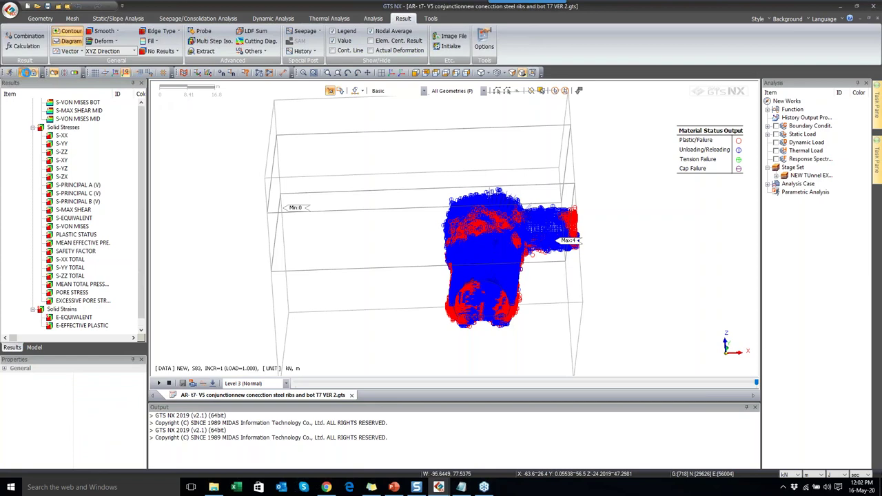
click(116, 21)
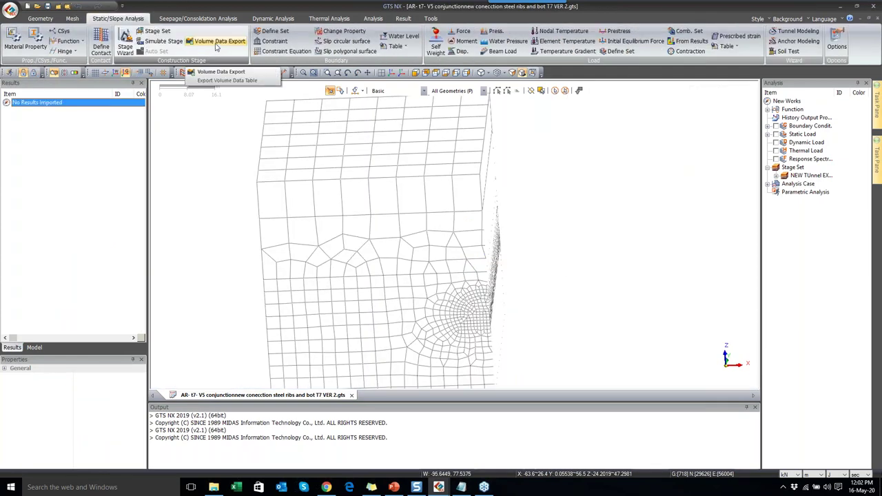
click(219, 41)
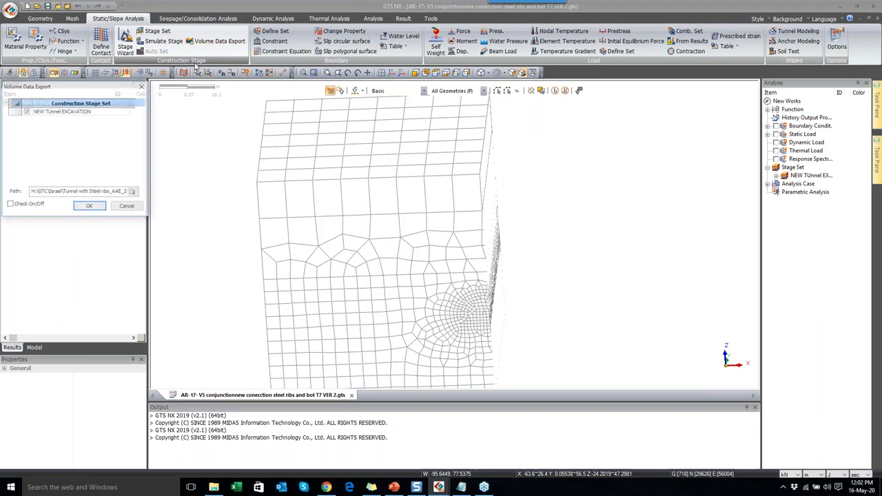
click(125, 206)
- Switch to File Explorer and open the Tunnel with Steel ribs folder under GTC, Israel on the SSD-2 (H:) drive
mouse_move(214, 487)
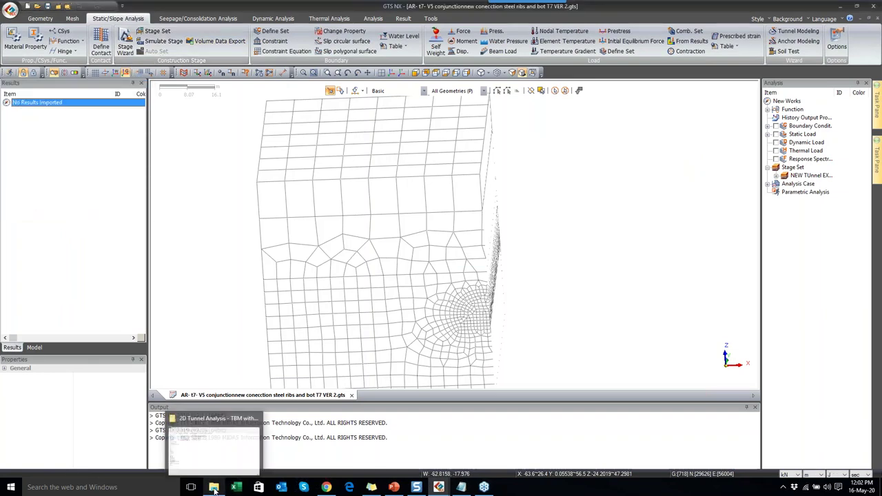
click(215, 469)
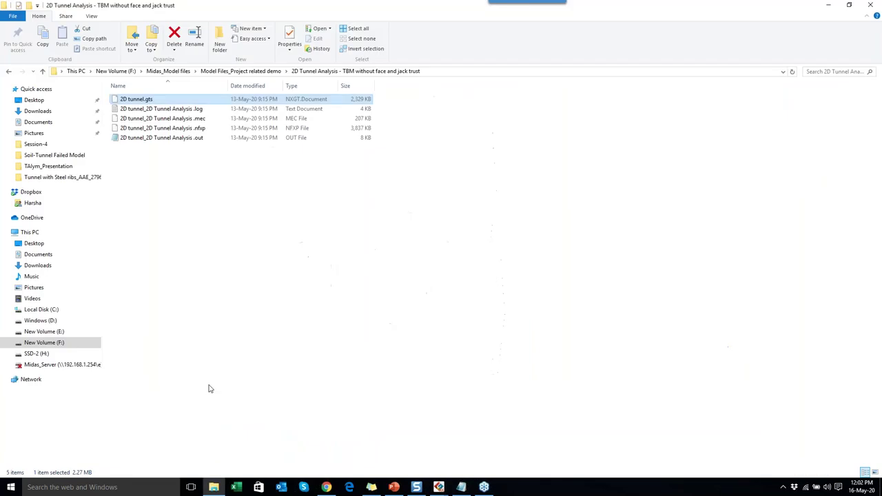
click(41, 354)
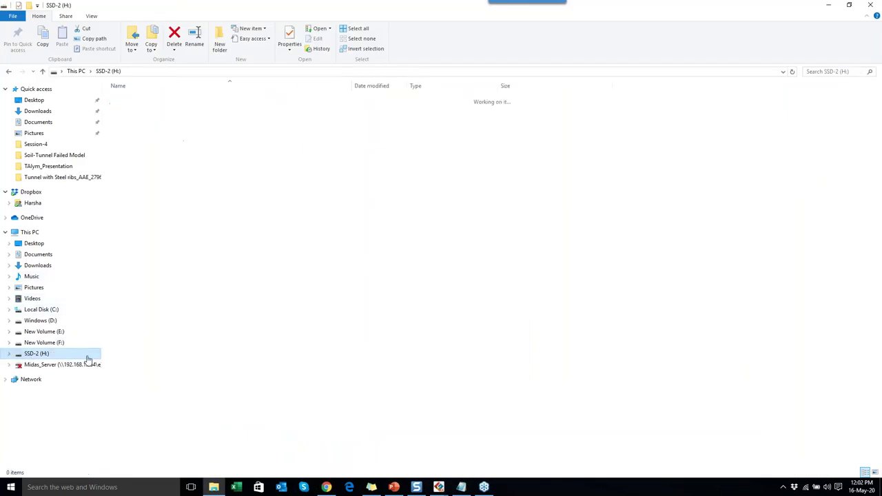
double_click(126, 302)
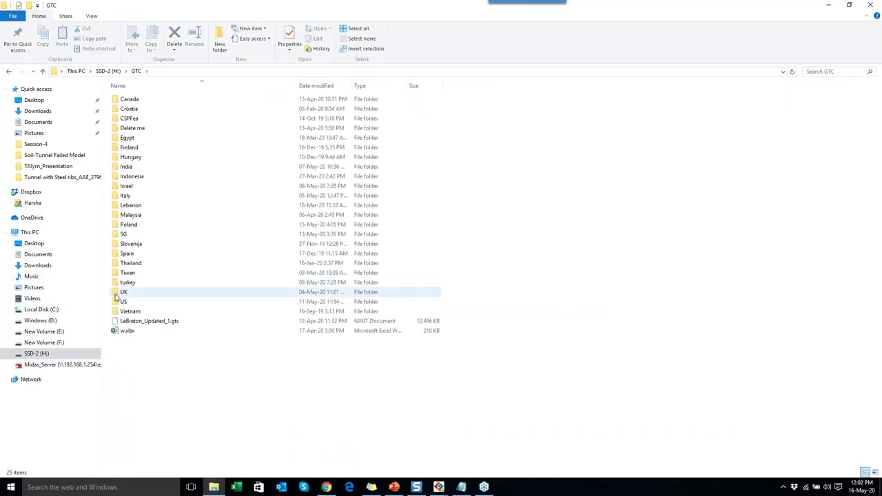
double_click(136, 186)
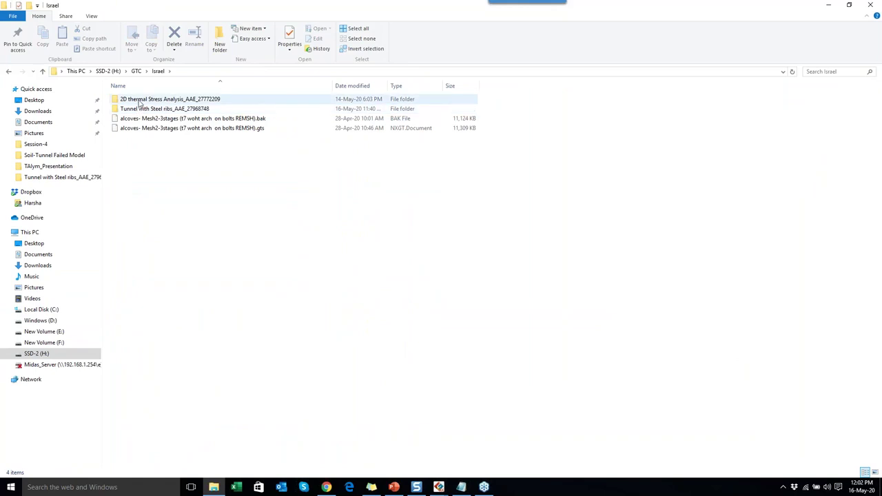
double_click(140, 109)
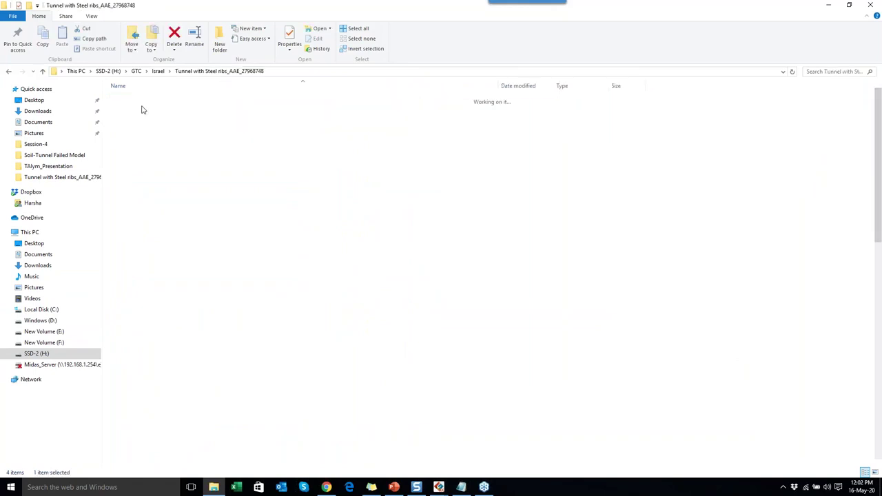
- Open the exported volume workbook ending in NEW TUnnel EXCAVATION.xlsx in Excel
scroll(168, 174, down, 15)
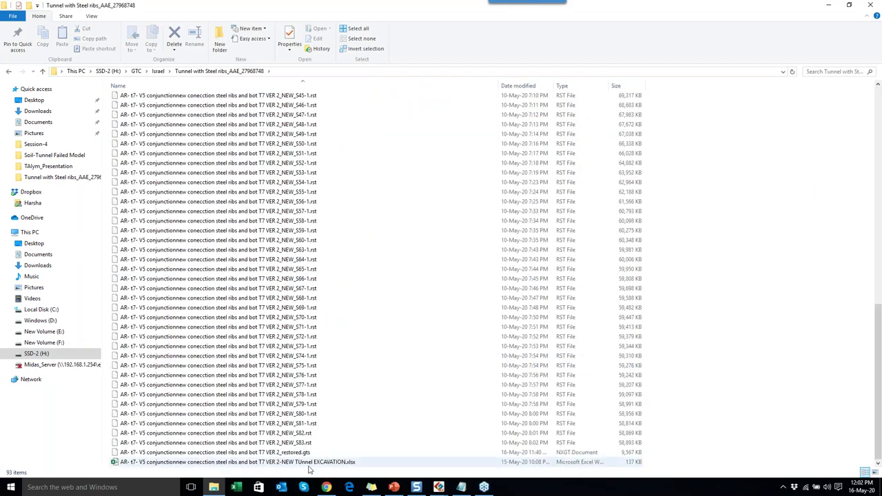
click(312, 462)
double_click(311, 462)
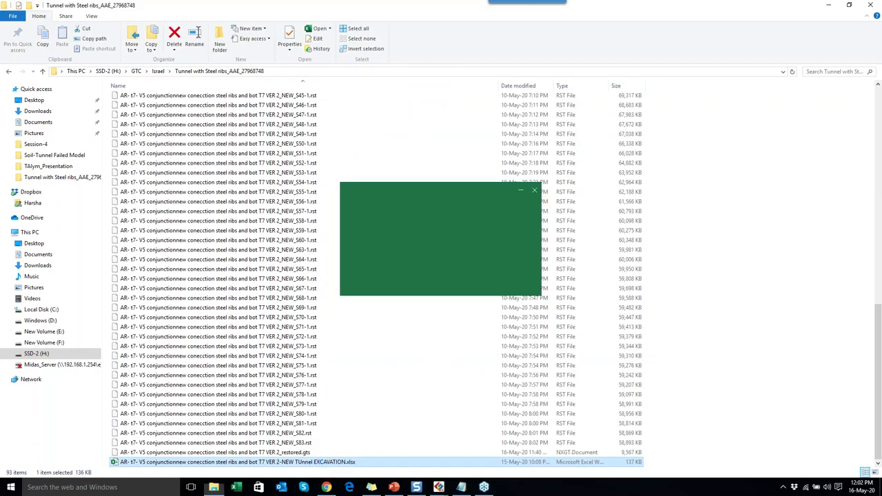
- Examine the mesh set volumes per stage on the 3D sheet and the totals in row 83
scroll(330, 428, down, 3)
scroll(330, 427, up, 3)
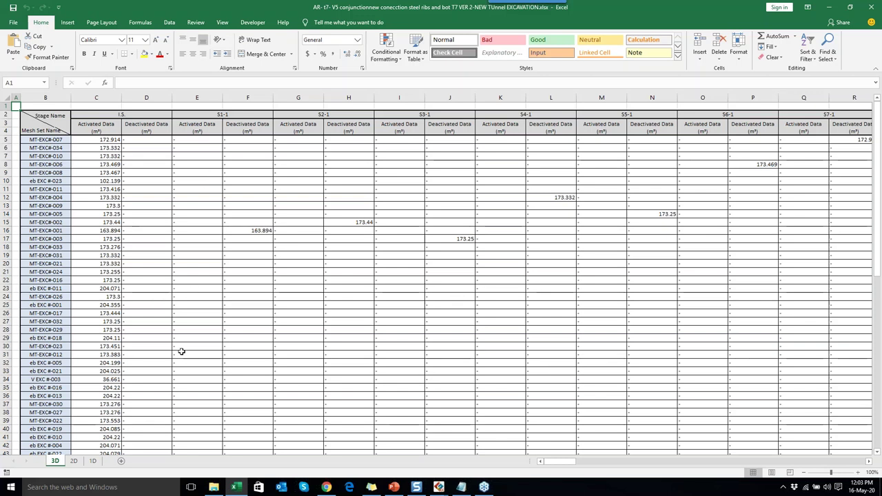
scroll(237, 282, down, 20)
scroll(252, 367, up, 6)
scroll(252, 368, up, 4)
scroll(246, 406, down, 3)
click(252, 387)
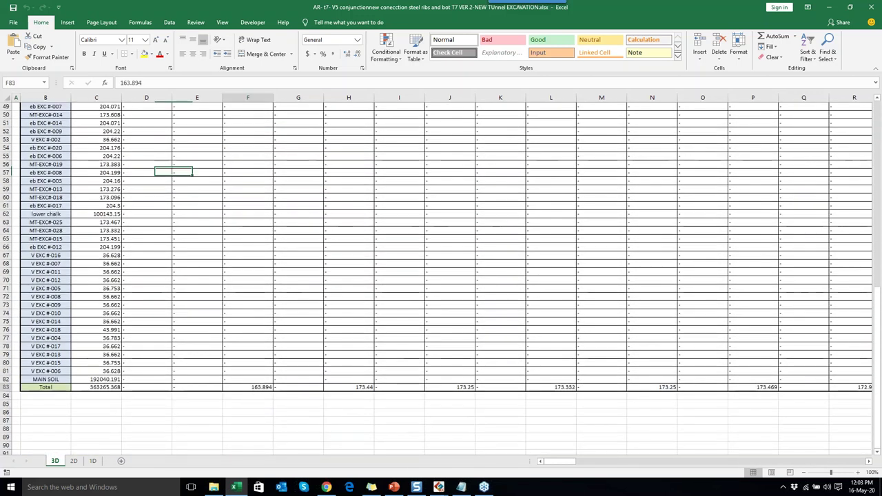
click(334, 388)
click(258, 381)
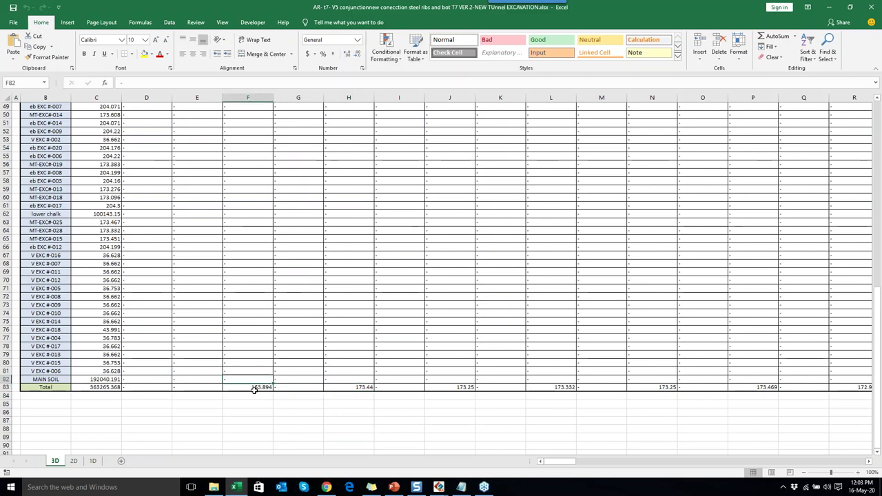
- Compare the Deactivated Data column of stage S1-1 with its total in cell F83
scroll(254, 260, up, 12)
scroll(254, 259, up, 4)
click(255, 137)
scroll(266, 350, down, 4)
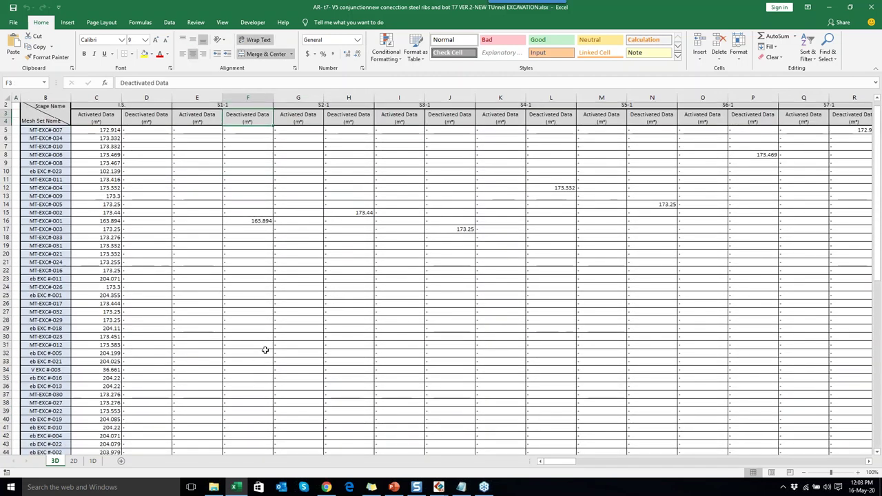
scroll(259, 414, down, 10)
click(257, 437)
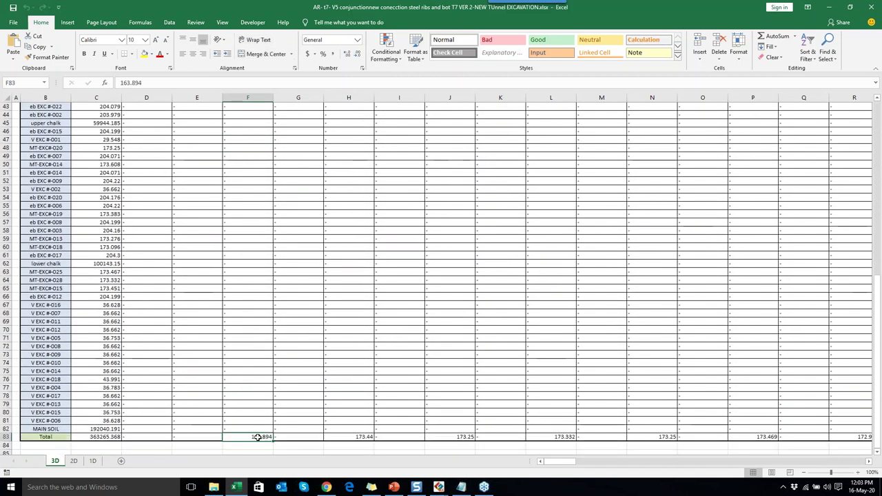
scroll(241, 277, up, 12)
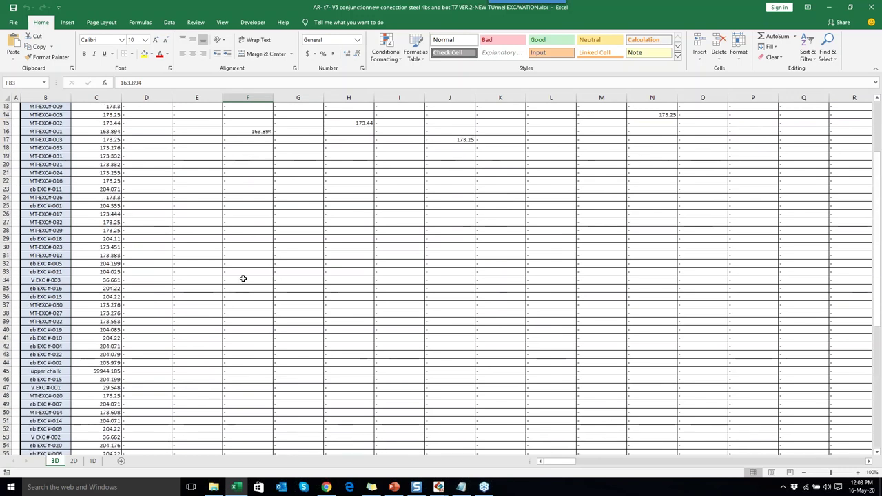
- Follow row 16 for MT-EXC#-001 across the 3D sheet to column X to review the deactivated volumes up to stage S10-1
drag(52, 181, 235, 185)
click(234, 179)
drag(335, 178, 335, 173)
key(Right)
key(Right)
key(Right)
key(Right)
key(Right)
key(Right)
key(Right)
key(Right)
key(Right)
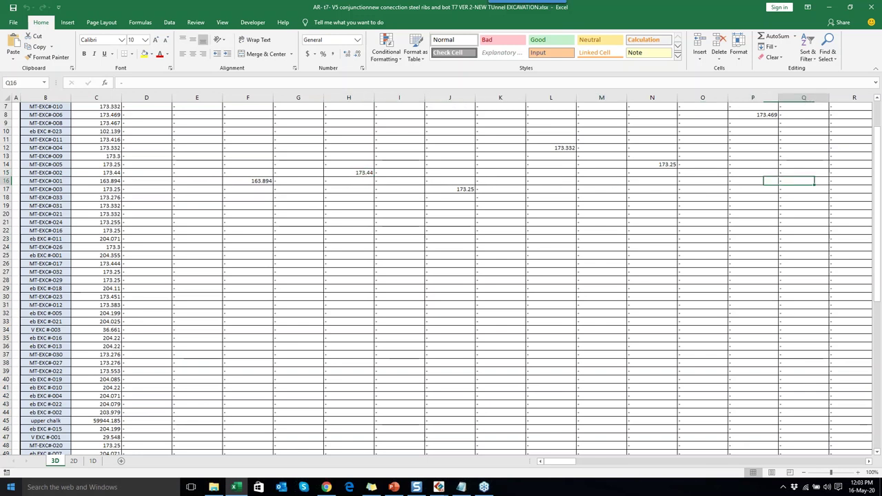
key(Right)
key(Right)
key(Right)
key(Right)
key(Right)
key(Right)
key(Right)
scroll(114, 291, up, 2)
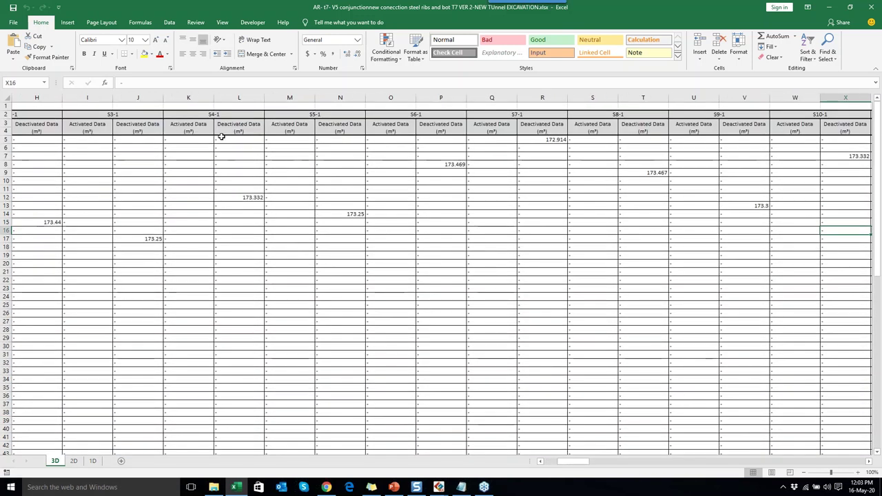
click(188, 131)
drag(188, 156, 188, 156)
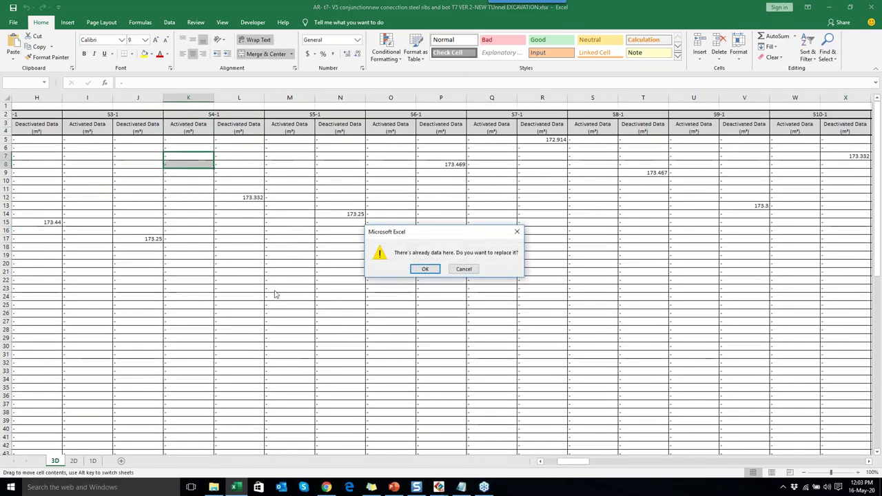
click(516, 230)
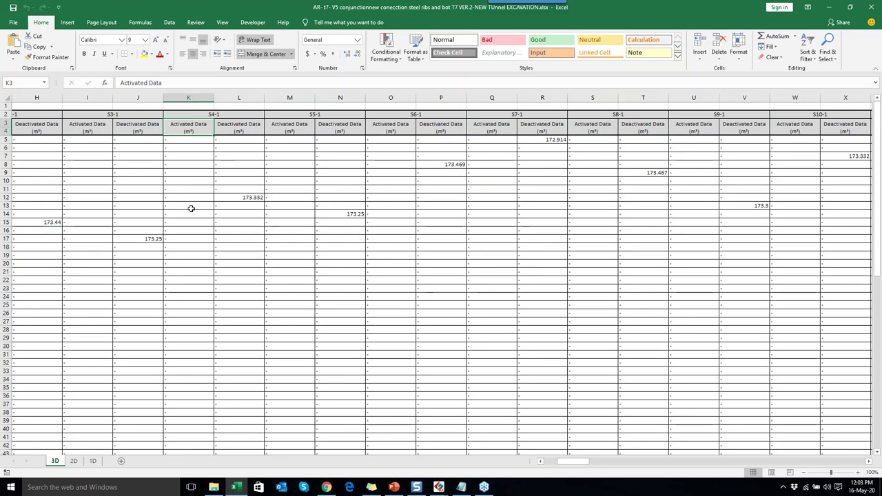
- Open the 2D sheet and examine the activated shotcrete volumes, including MT SC #-001 in cell I54
click(73, 461)
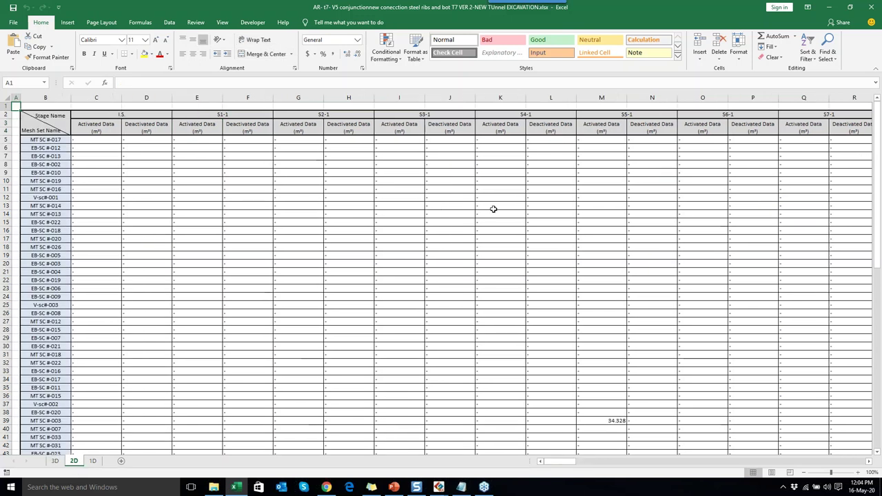
scroll(544, 275, down, 4)
scroll(468, 248, up, 3)
scroll(323, 195, up, 1)
scroll(345, 234, down, 13)
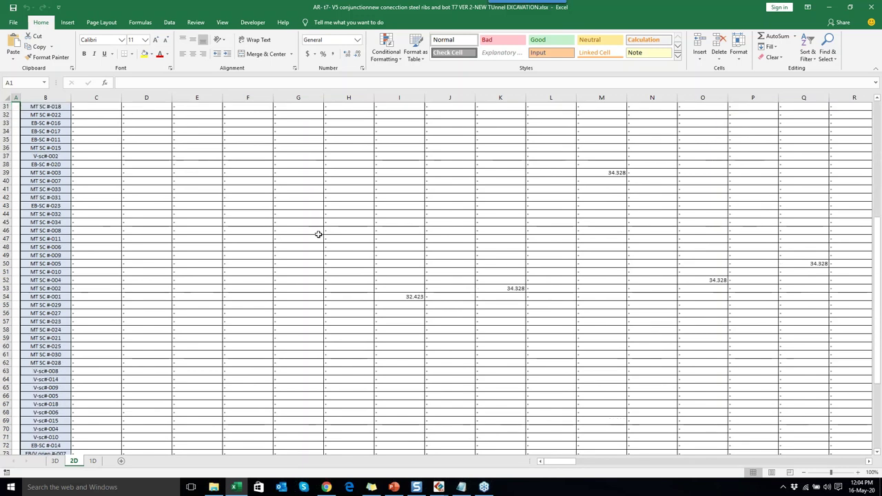
scroll(411, 193, up, 7)
click(352, 318)
click(396, 372)
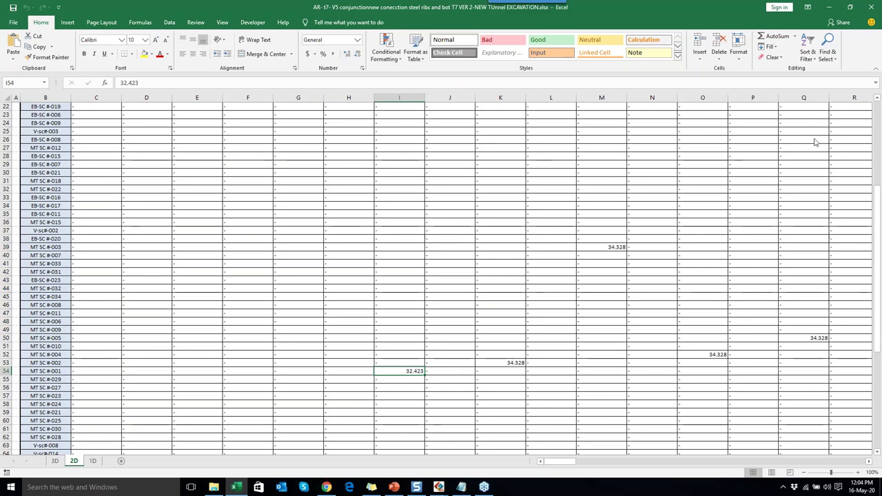
- Set cell Q50 on the 2D sheet to 0
key(alt+Tab)
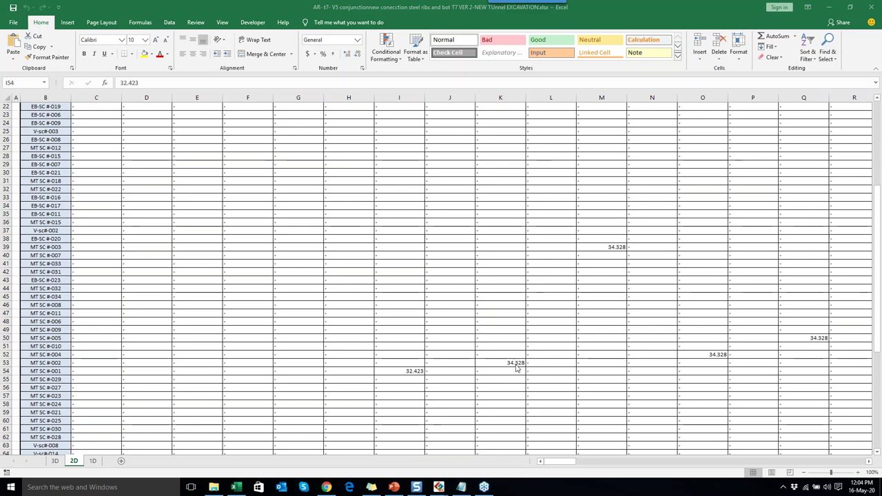
click(811, 338)
text(0)
key(Right)
- Examine the shotcrete volumes activated in the following stages across to column AE, including cells U40 and W46
key(Right)
key(Right)
key(Right)
key(Right)
key(Right)
key(Right)
key(Right)
key(Right)
key(Right)
key(Right)
key(Right)
key(Right)
key(Right)
scroll(95, 277, up, 1)
scroll(306, 195, up, 7)
scroll(354, 188, down, 4)
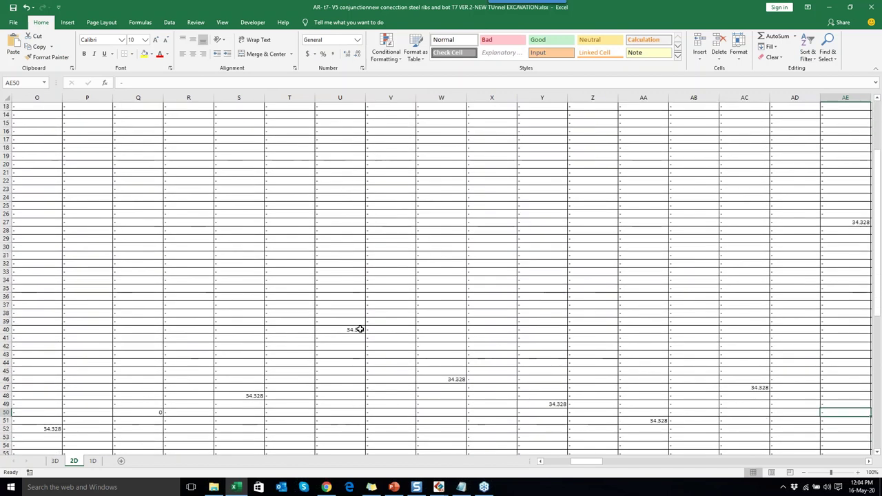
click(358, 329)
click(465, 379)
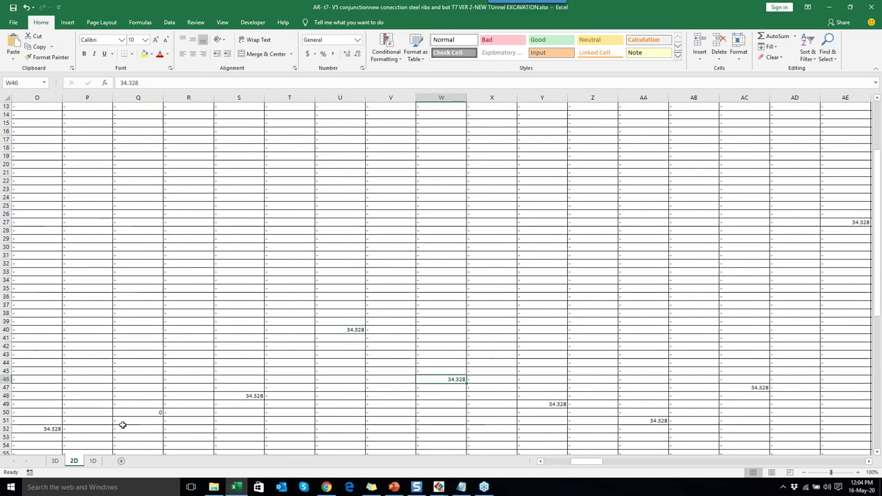
- Open the 1D sheet and check the activated length of MT RIBS#-001 in stage S2-1
click(92, 461)
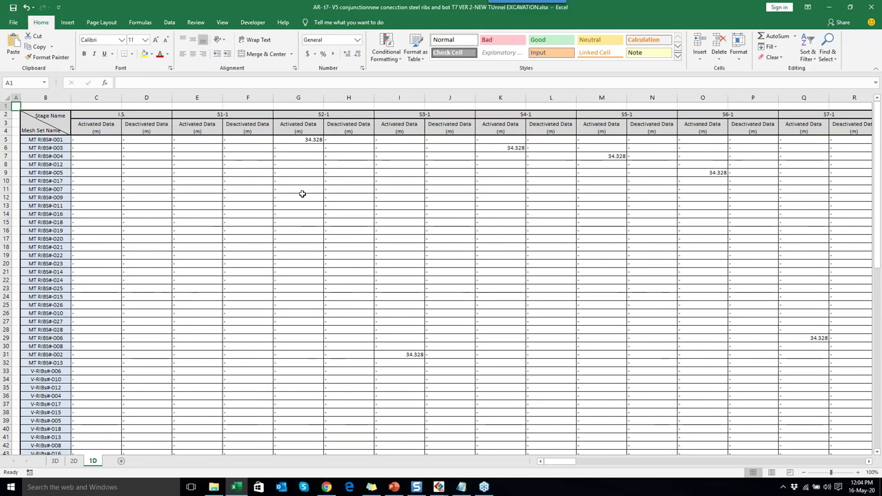
click(309, 140)
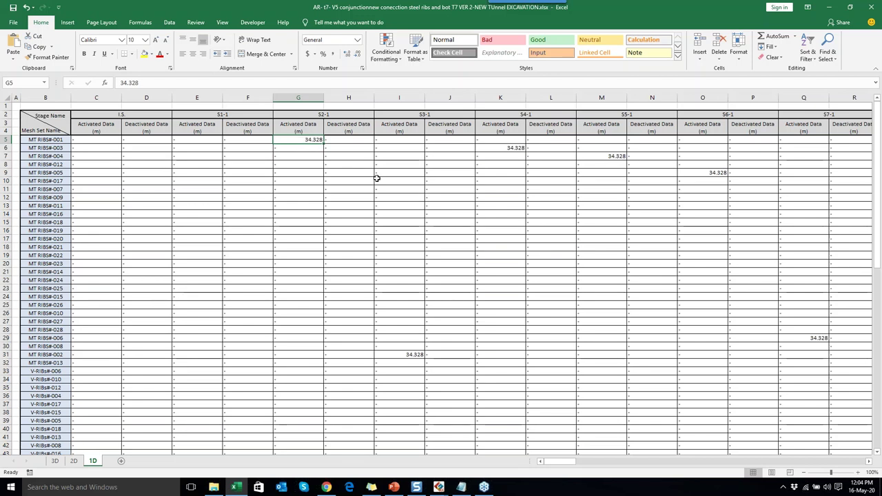
- Examine the activated steel rib lengths on the 1D sheet stage by stage across to S64-1 in column EB
click(511, 157)
key(Right)
key(Right)
key(Right)
key(Right)
key(Right)
key(Right)
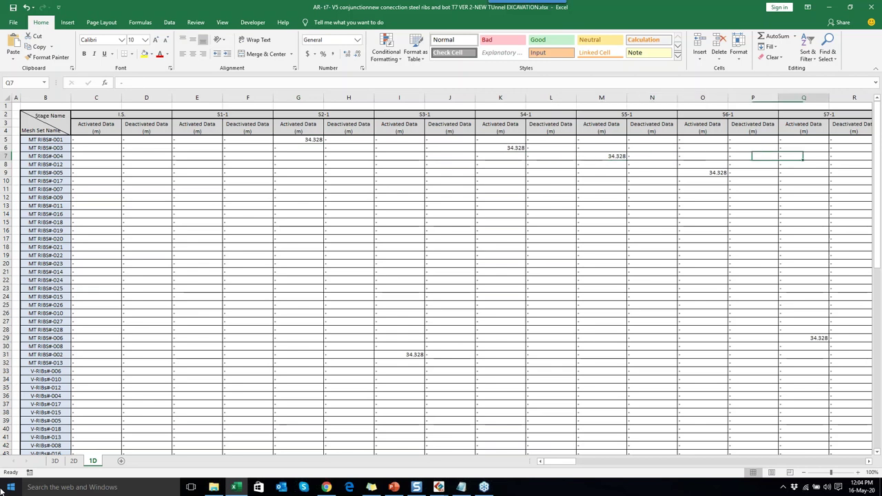
key(Right)
key(Right)
key(Right)
key(Right)
key(Right)
key(Right)
key(Right)
key(Right)
key(Right)
key(Right)
key(Right)
key(Right)
key(Right)
key(Right)
key(Right)
key(Right)
key(Right)
key(Right)
key(Right)
key(Right)
key(Right)
key(Right)
key(Right)
key(Right)
key(Right)
key(Right)
key(Right)
key(Right)
key(Right)
key(Right)
key(Right)
key(Right)
key(Right)
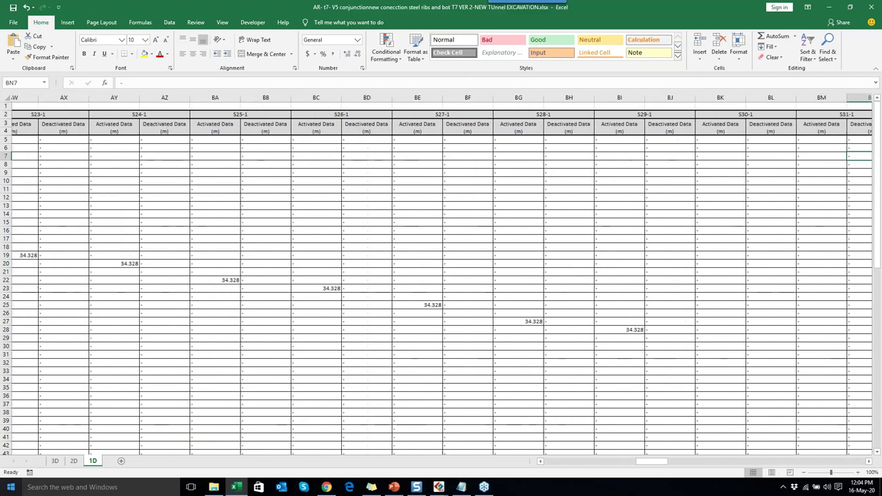
key(Right)
key(Right)
key(Right)
key(Right)
key(Right)
key(Right)
key(Right)
key(Right)
key(Right)
key(Right)
key(Right)
key(Right)
key(Right)
key(Right)
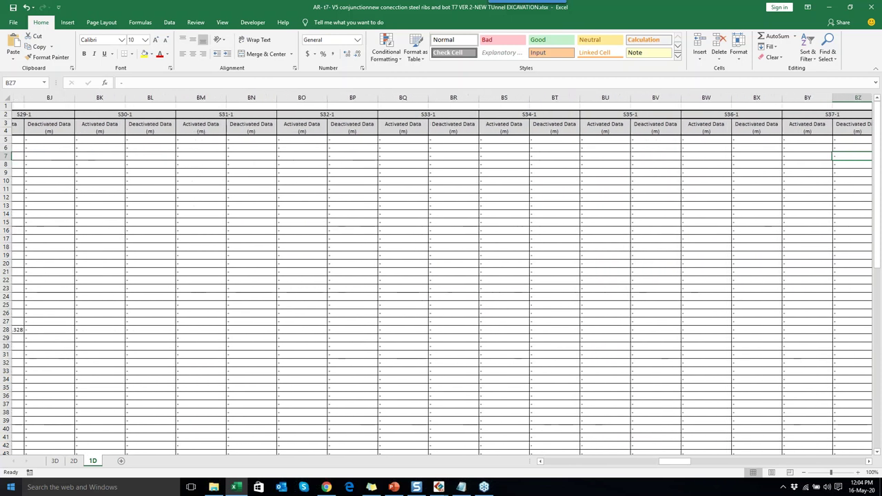
key(Right)
key(Right)
key(Right)
key(Right)
key(Right)
key(Right)
key(Right)
key(Right)
key(Right)
key(Right)
key(Right)
key(Right)
key(Right)
key(Right)
key(Right)
key(Right)
key(Right)
key(Right)
key(Right)
key(Right)
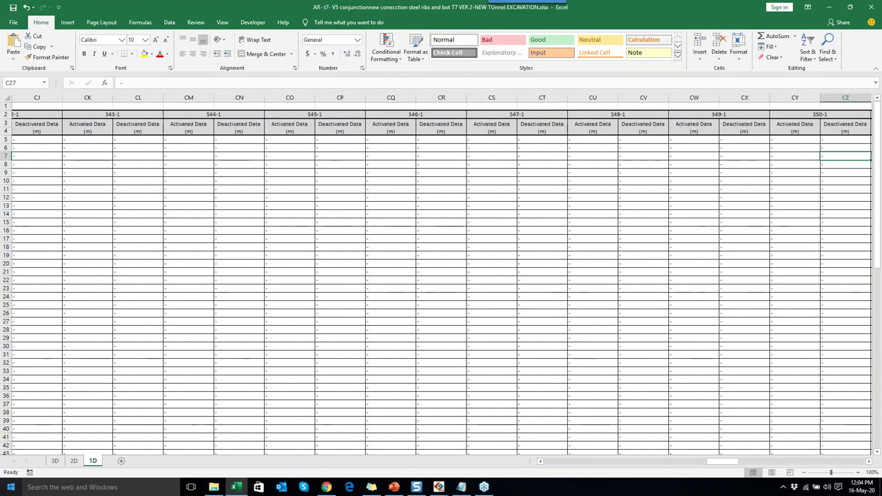
key(Right)
key(Right)
key(Right)
key(Right)
key(Right)
key(Right)
key(Right)
key(Right)
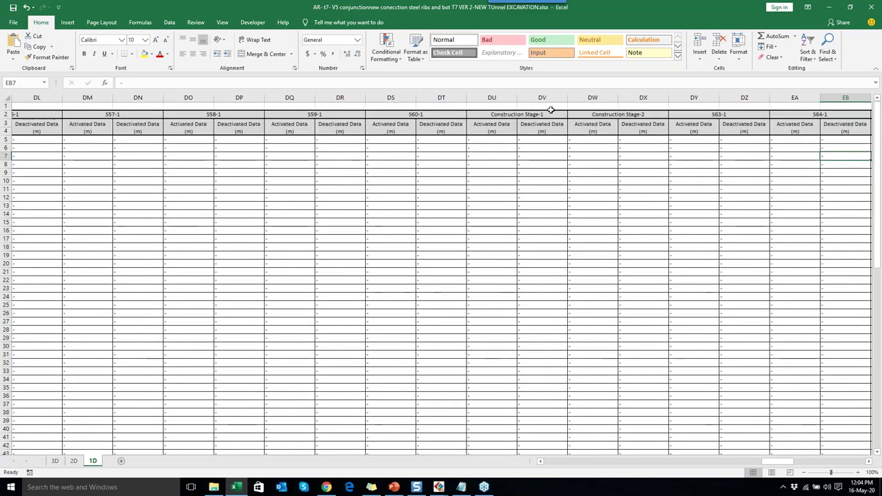
- Check the deactivated rib lengths of Construction Stage-1 in column DV, including cells DV56 to DV62 and the rows below
scroll(595, 198, down, 9)
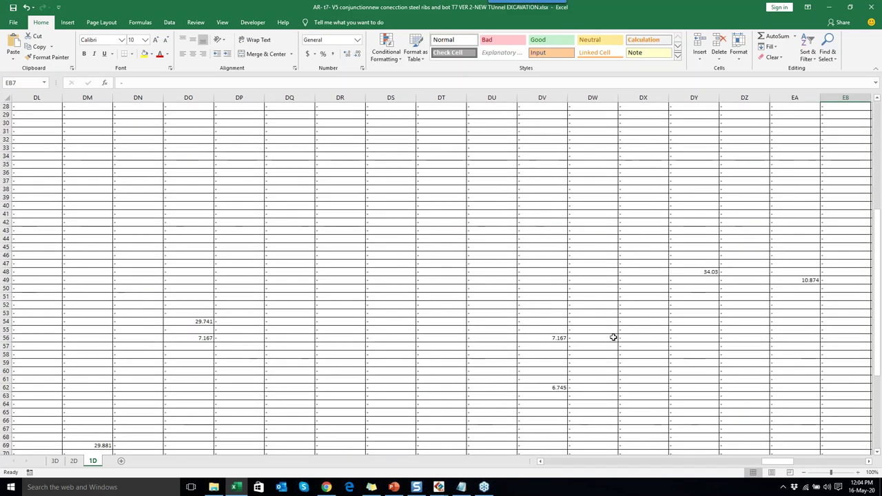
drag(549, 337, 555, 387)
scroll(556, 379, down, 8)
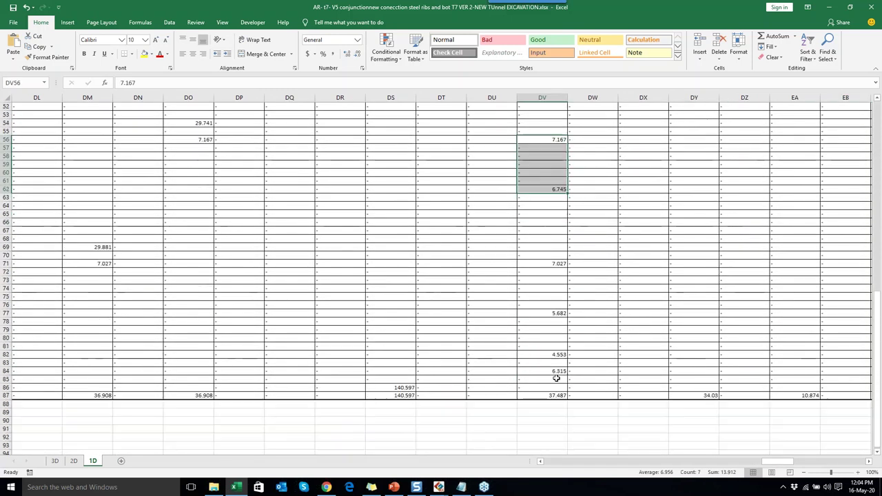
click(550, 254)
drag(557, 264, 557, 356)
scroll(573, 264, up, 1)
scroll(573, 264, up, 6)
drag(563, 288, 543, 342)
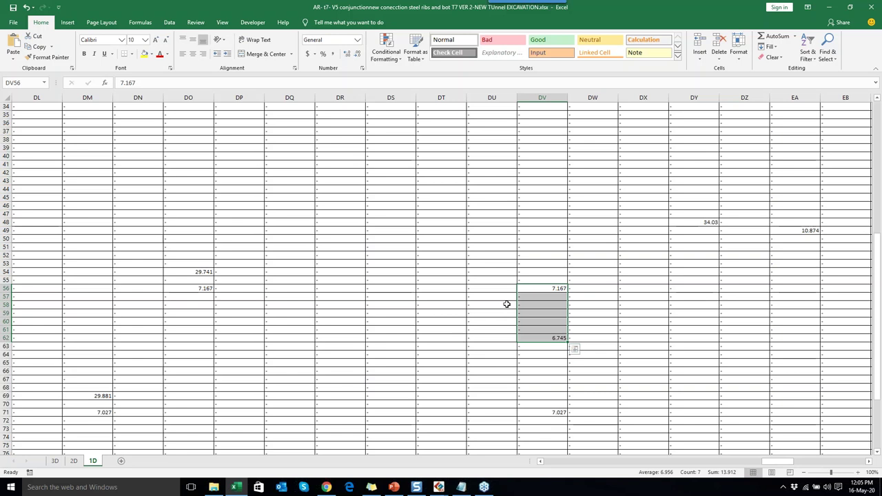
click(526, 294)
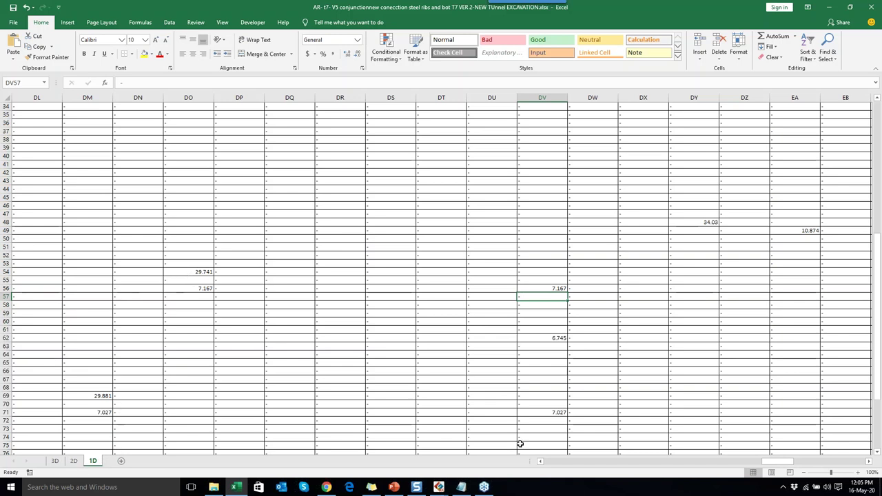
- Examine the rib lengths activated from cell DY48 across to column EP, and check their stage names in the header rows
click(698, 224)
key(Right)
key(Right)
key(Right)
key(Right)
key(Right)
key(Right)
key(Right)
key(Right)
key(Right)
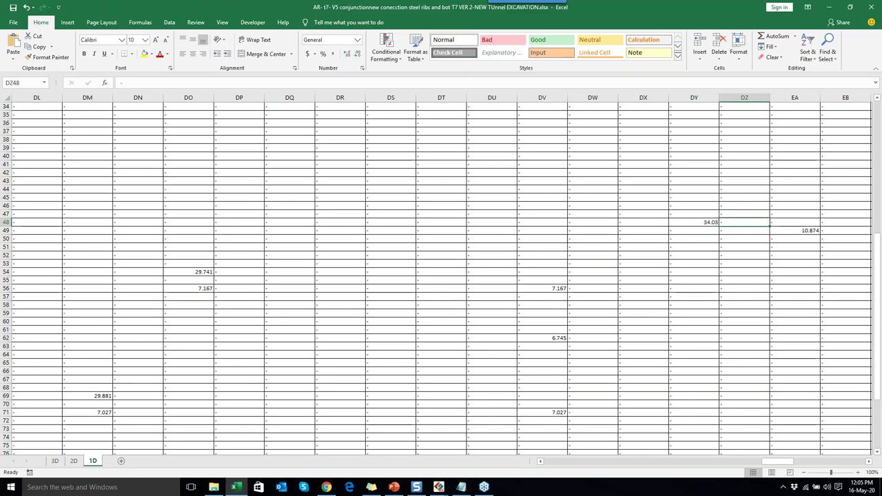
key(Right)
key(Right)
key(Right)
key(Right)
key(Right)
key(Right)
key(Right)
key(Right)
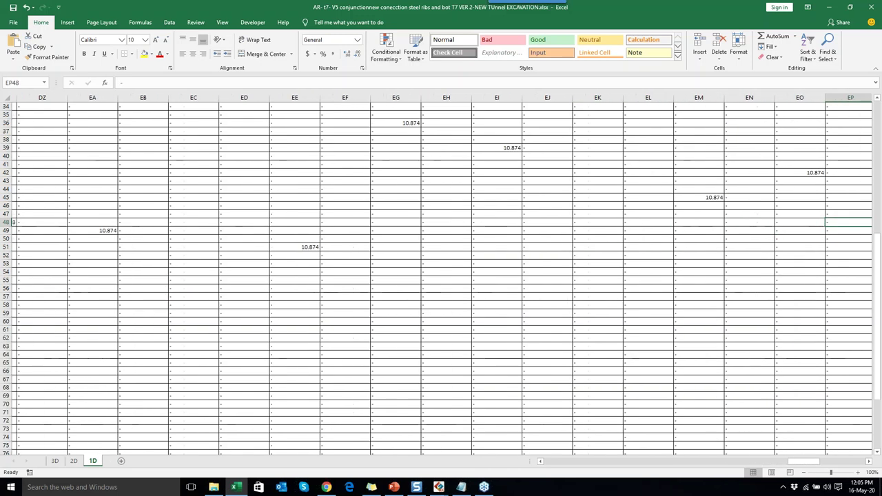
key(Up)
key(Up)
key(Up)
key(Up)
key(Up)
key(Up)
key(Up)
key(Up)
key(Up)
key(Up)
key(Up)
key(Up)
key(Up)
key(Up)
key(Up)
key(Up)
key(Up)
key(Up)
key(Up)
key(Up)
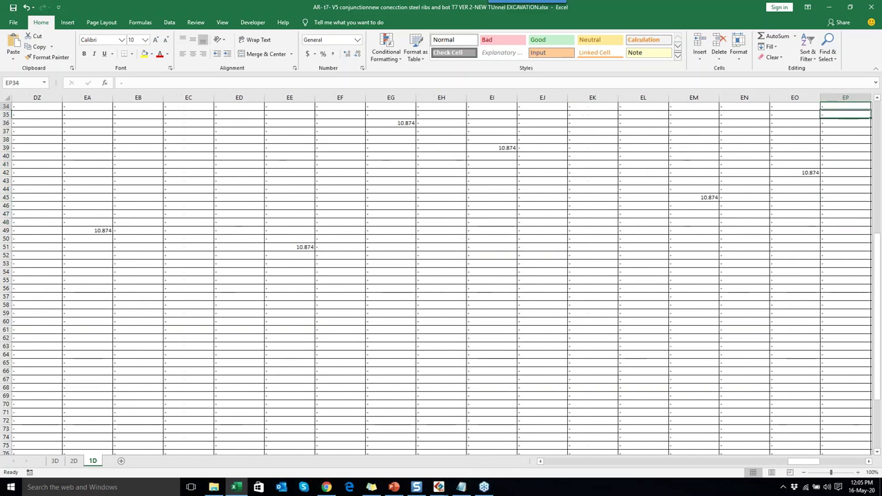
key(Up)
key(Up)
key(Up)
key(Up)
key(Up)
key(Up)
key(Up)
key(Up)
key(Up)
key(Up)
key(Up)
key(Up)
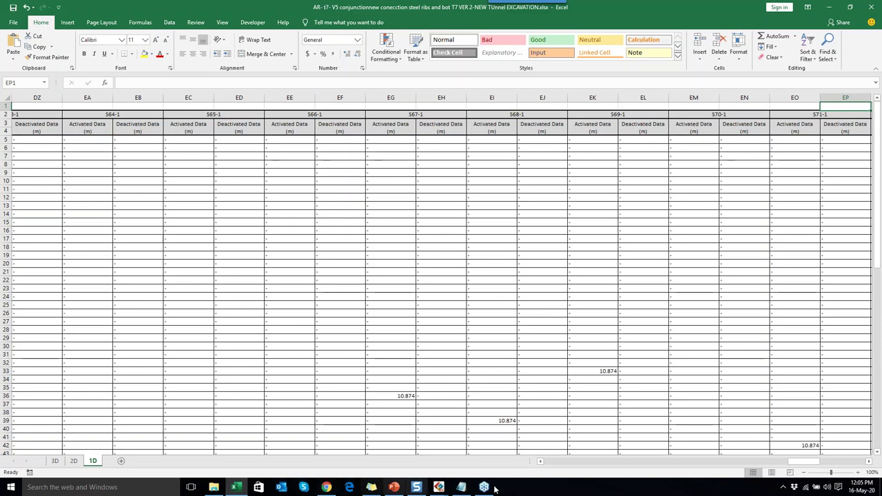
- Switch to PowerPoint, present the Tunnel Collapse - Reasons slide full screen and advance to the closing slide
click(439, 487)
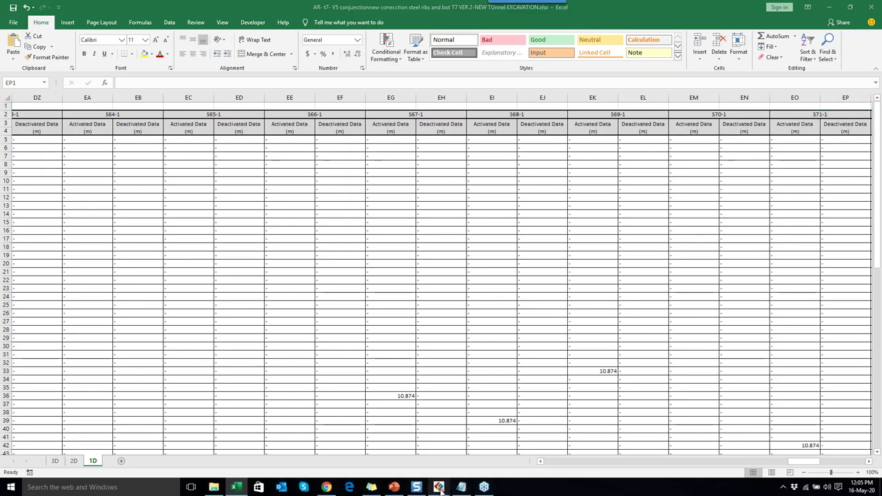
click(393, 487)
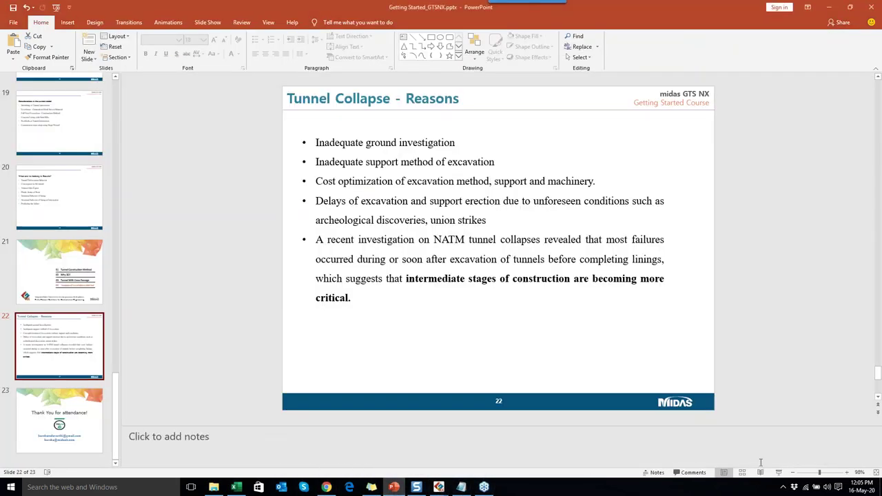
click(779, 472)
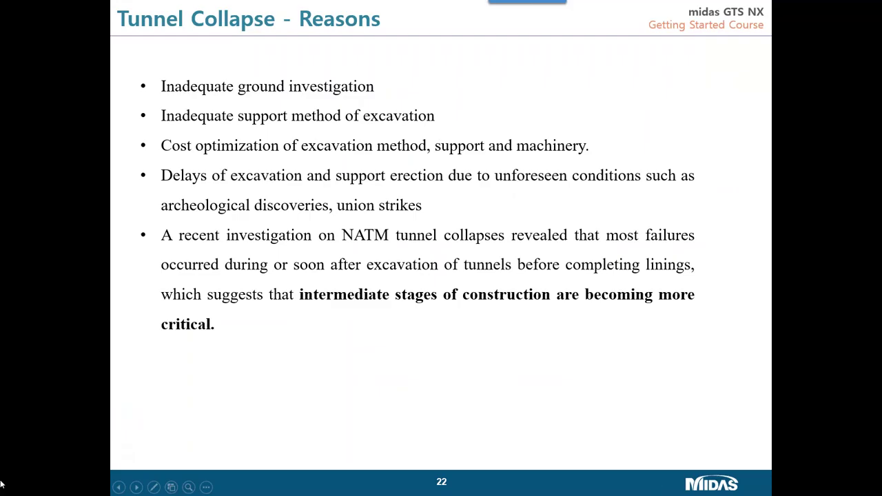
key(Right)
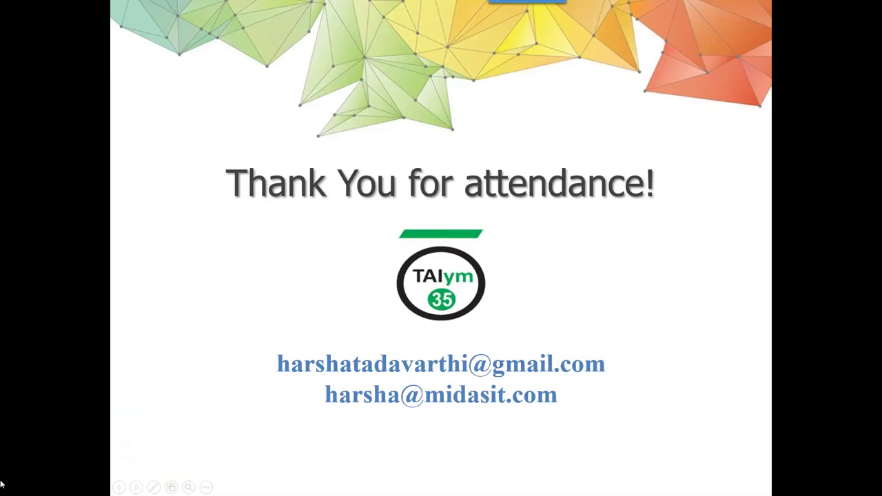
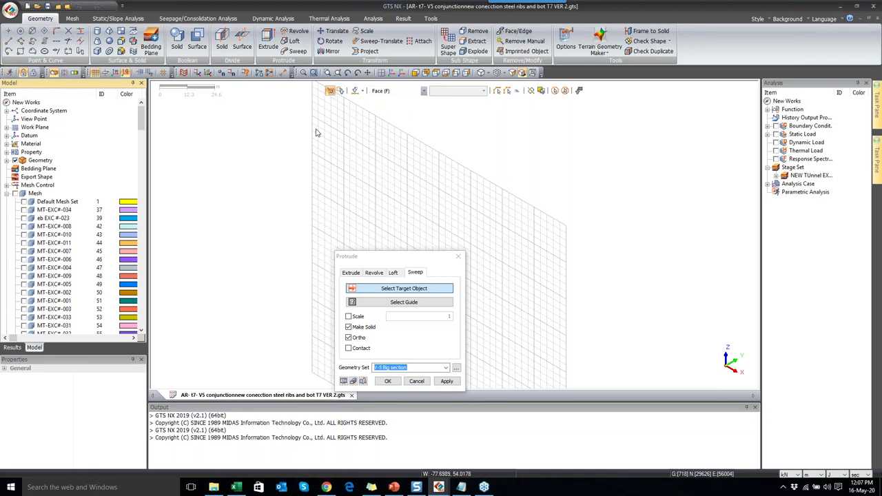
scroll(348, 126, down, 2)
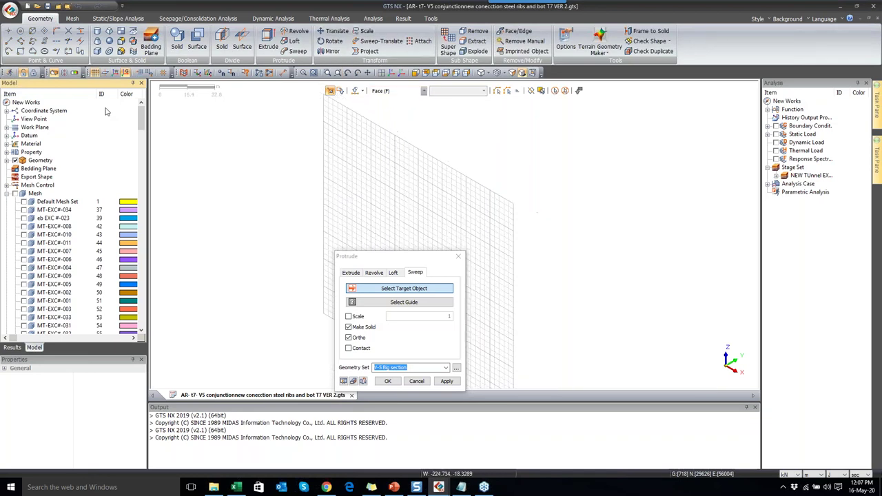
click(6, 128)
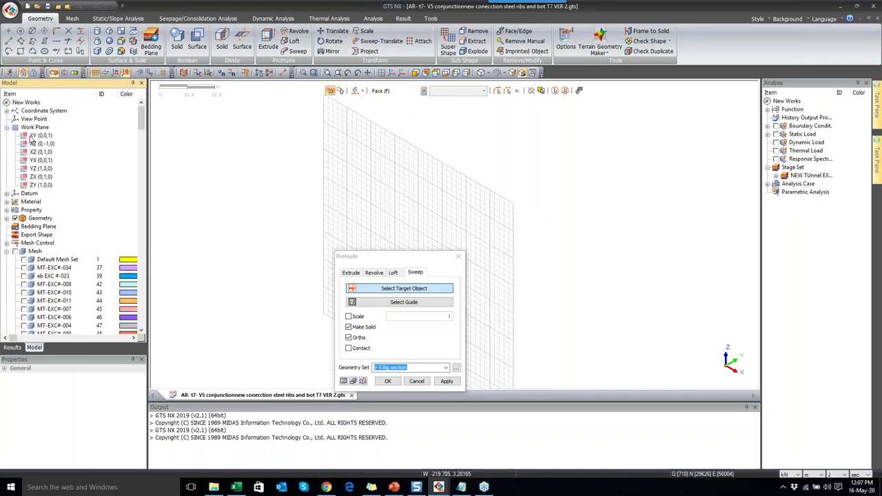
click(22, 137)
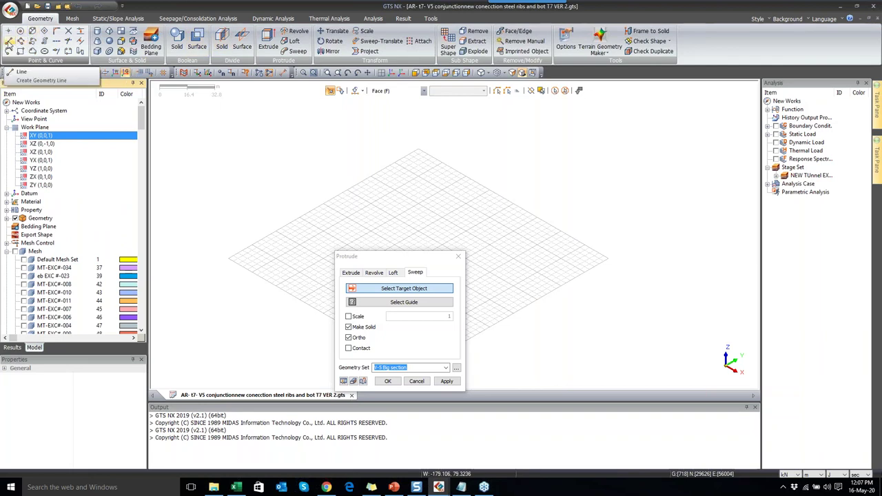
click(9, 40)
scroll(319, 139, down, 2)
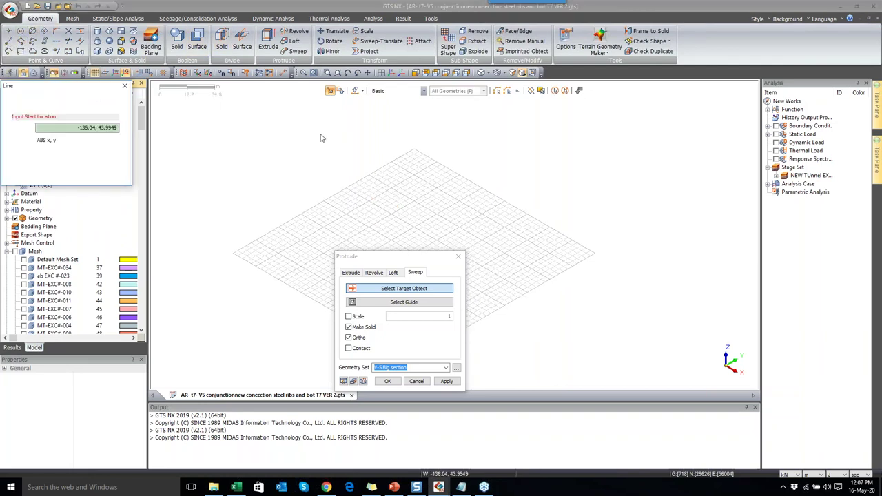
click(124, 86)
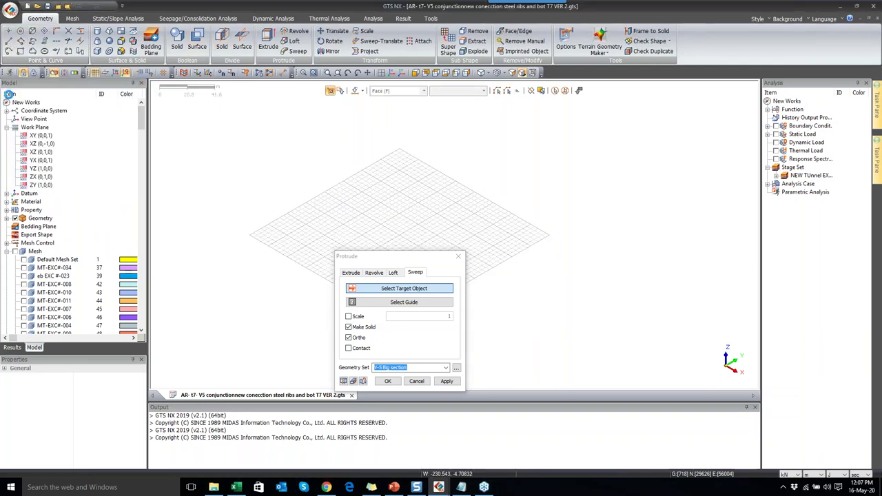
- Create a full 3 Center Circle tunnel section with 11 rock bolts 4 m long on the XZ (0,1,0) work plane
click(38, 153)
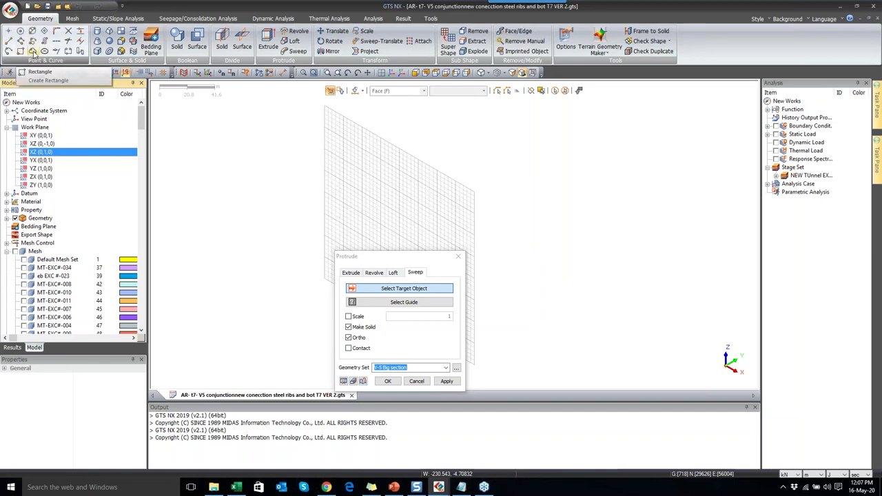
click(32, 51)
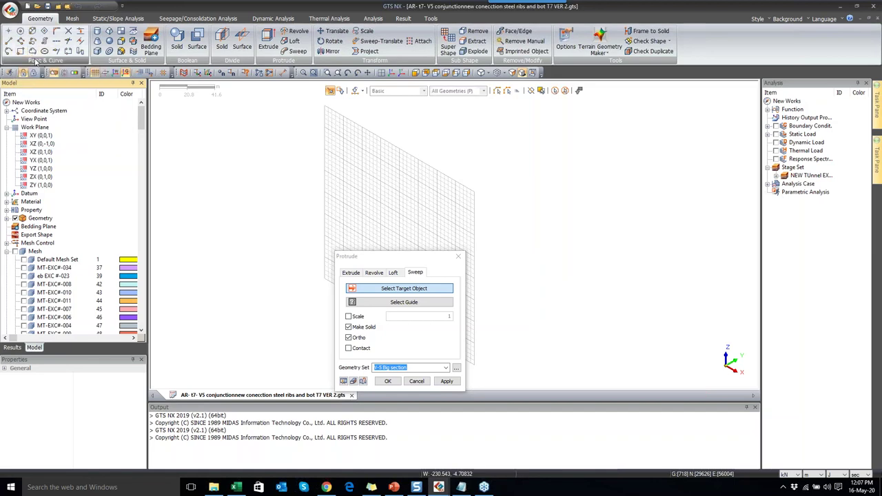
click(124, 86)
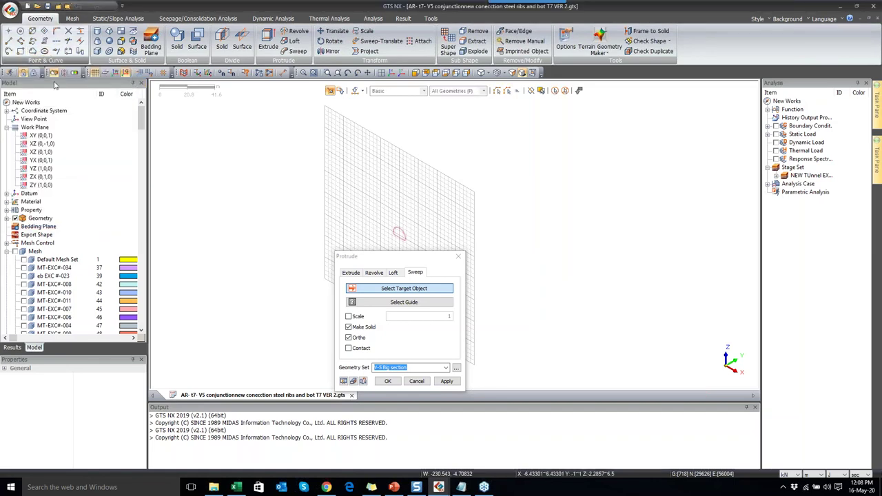
click(44, 51)
click(32, 270)
click(55, 398)
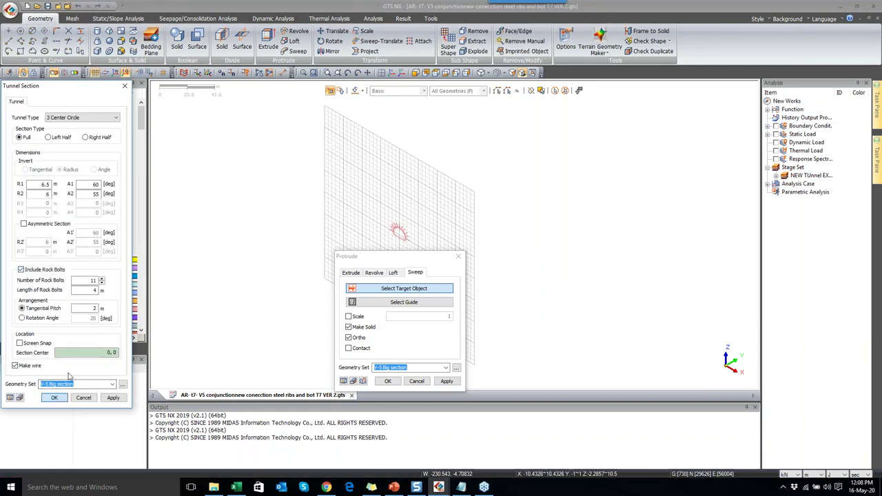
click(54, 397)
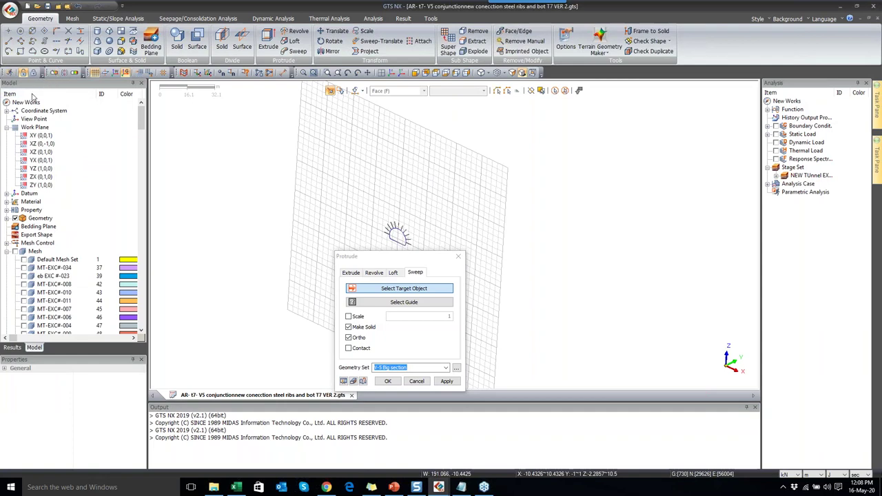
- Switch the active work plane to XY (0,0,1)
click(39, 137)
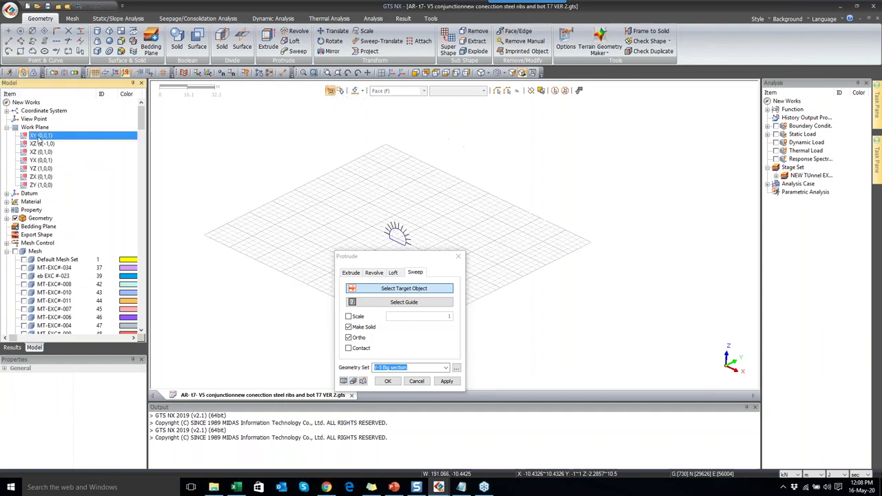
click(33, 52)
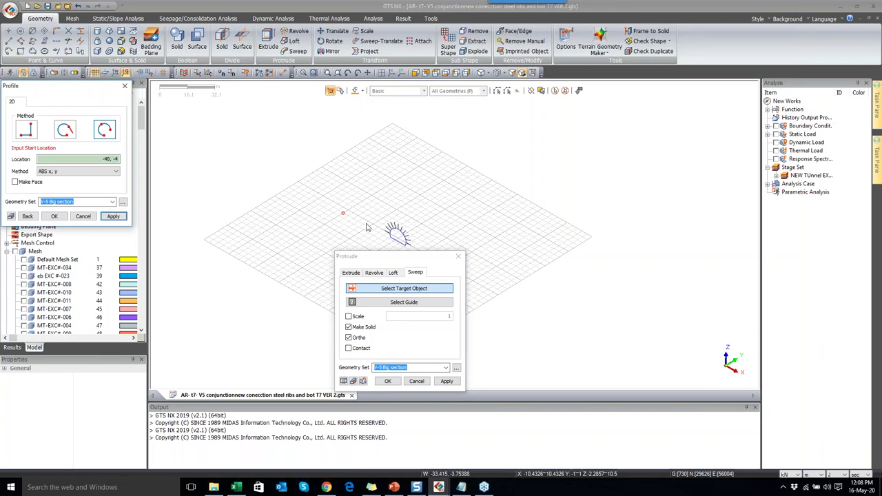
click(391, 235)
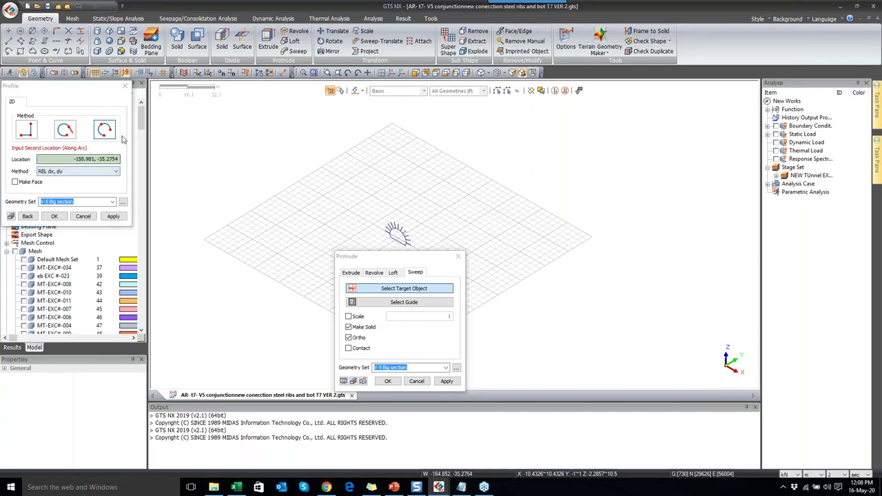
click(125, 86)
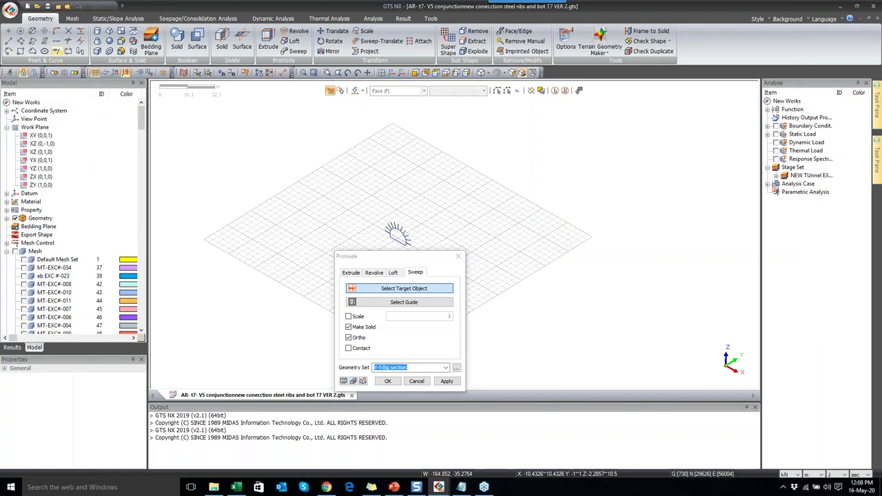
- Draw a three-point arc profile about 90 m long on the XY plane, starting at 0, 0 inside the tunnel section
click(396, 238)
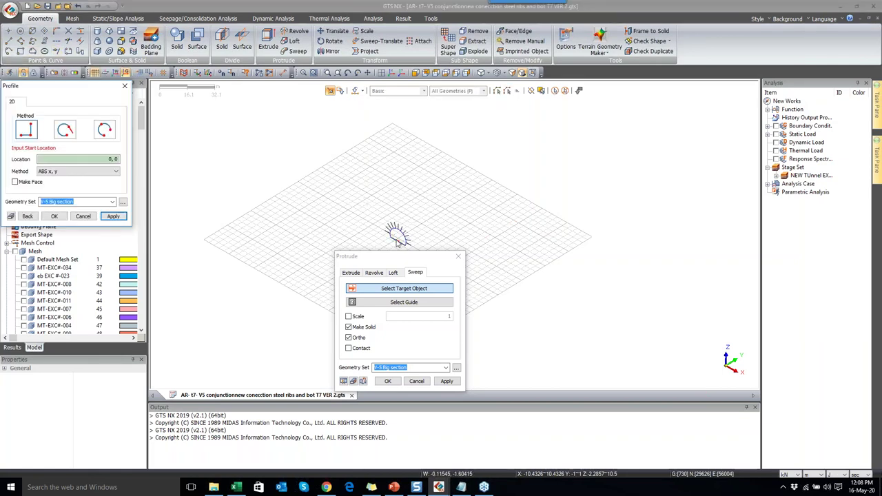
click(397, 240)
click(104, 128)
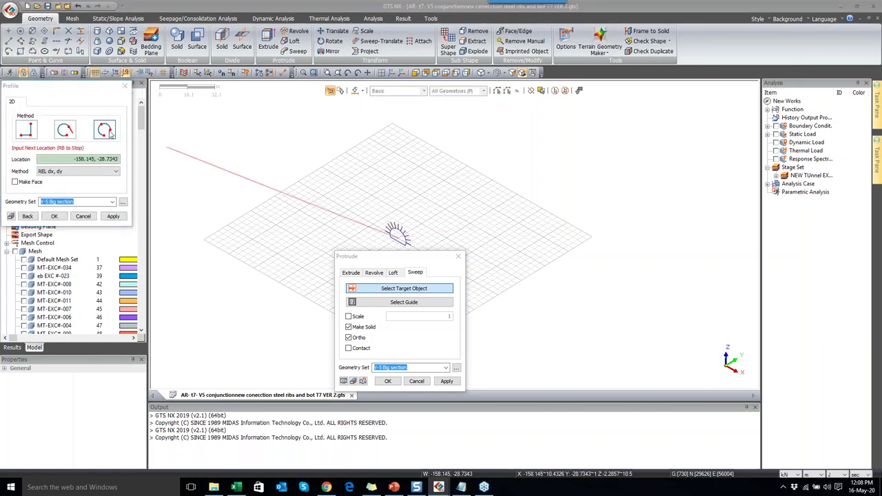
click(390, 219)
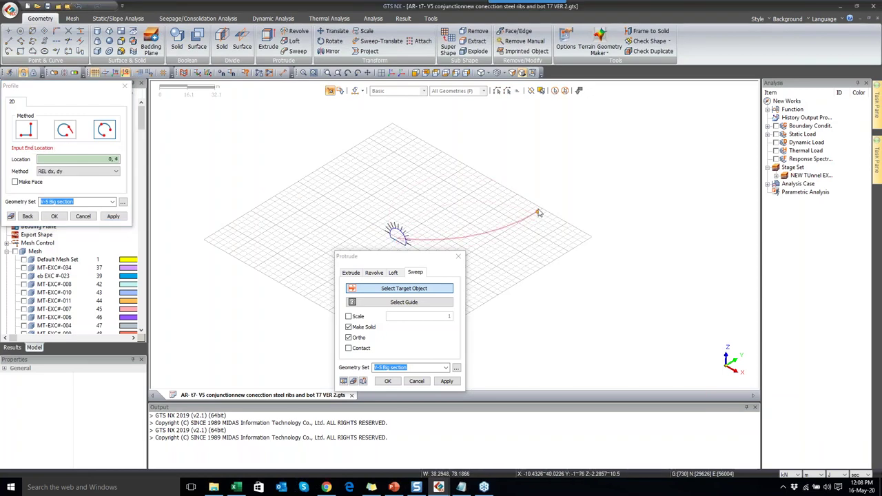
click(536, 211)
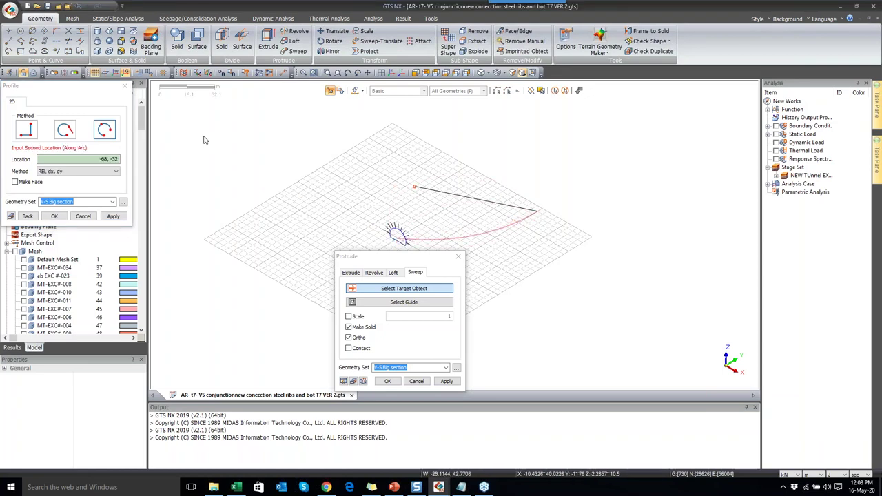
click(54, 216)
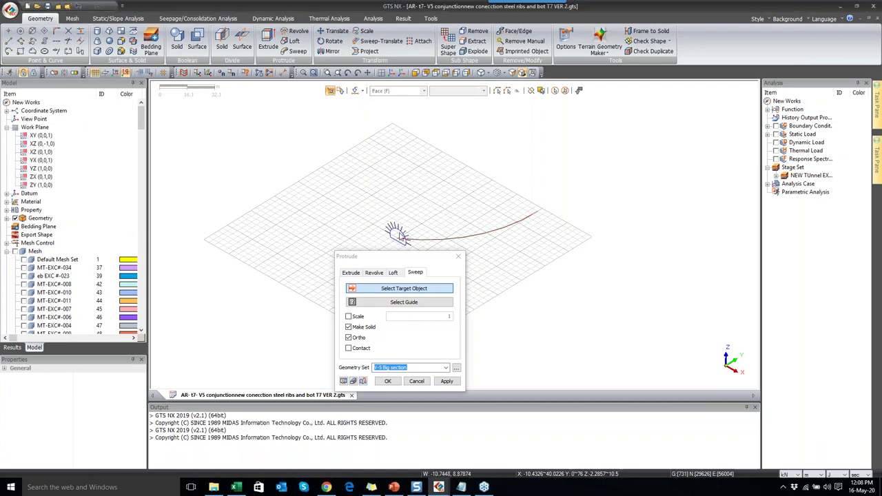
drag(414, 257, 255, 133)
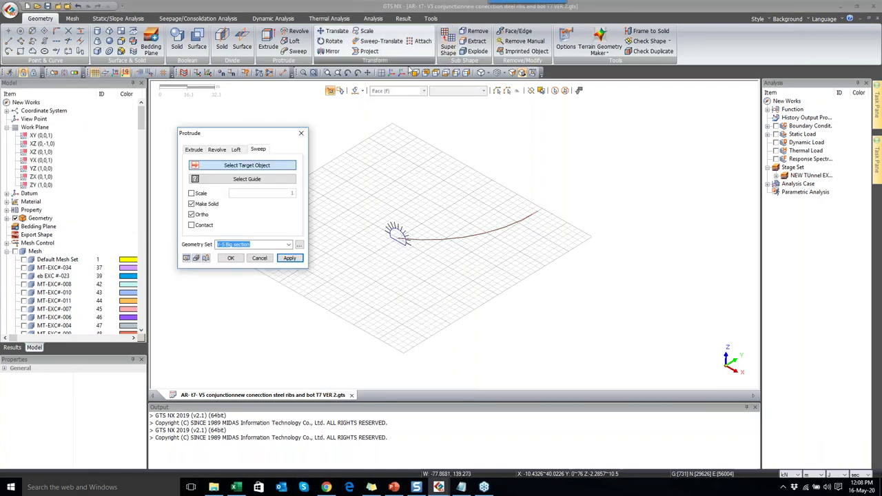
click(262, 166)
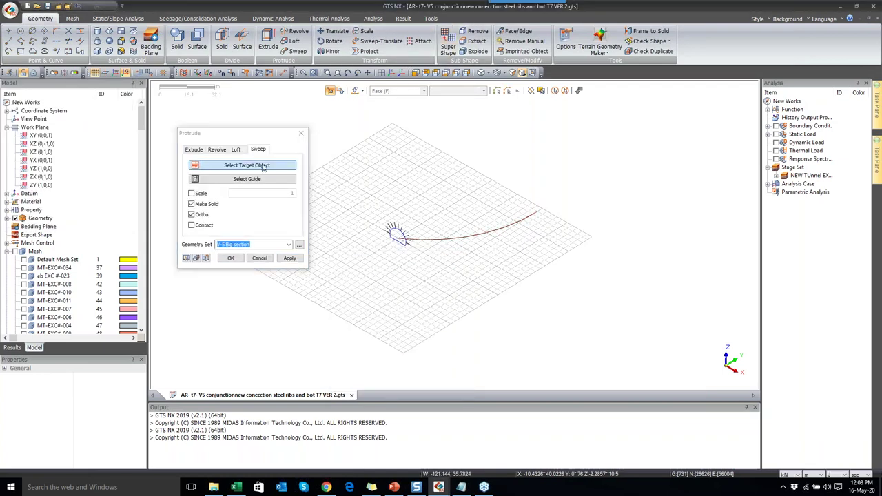
click(301, 132)
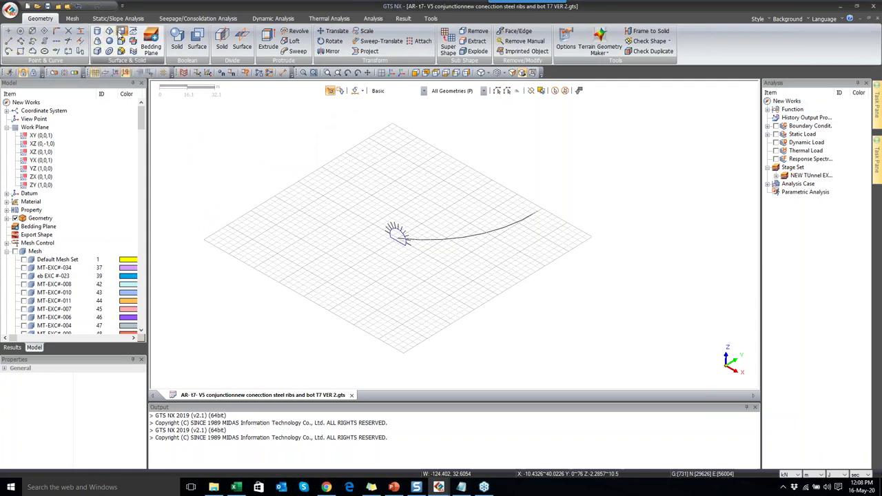
- Make a face from the four outline edges of the tunnel section, leaving out the rock bolt lines
click(120, 32)
drag(43, 89, 161, 111)
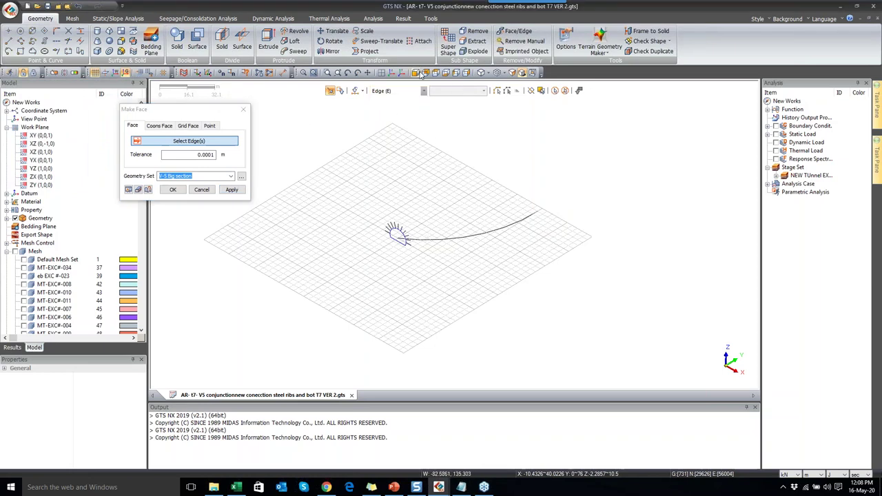
click(415, 72)
drag(210, 216, 377, 354)
drag(230, 203, 377, 275)
click(172, 193)
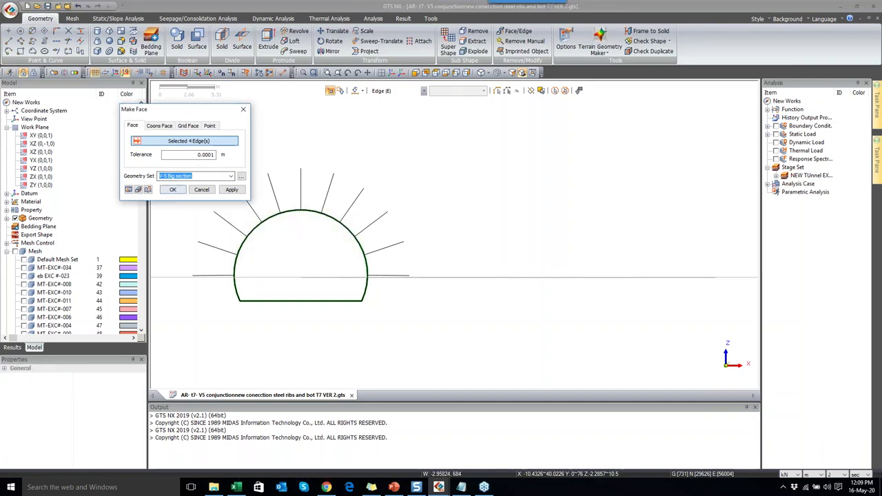
key(Return)
- Sweep the tunnel section face along the arc as a solid, previewing the result before creating it
click(401, 72)
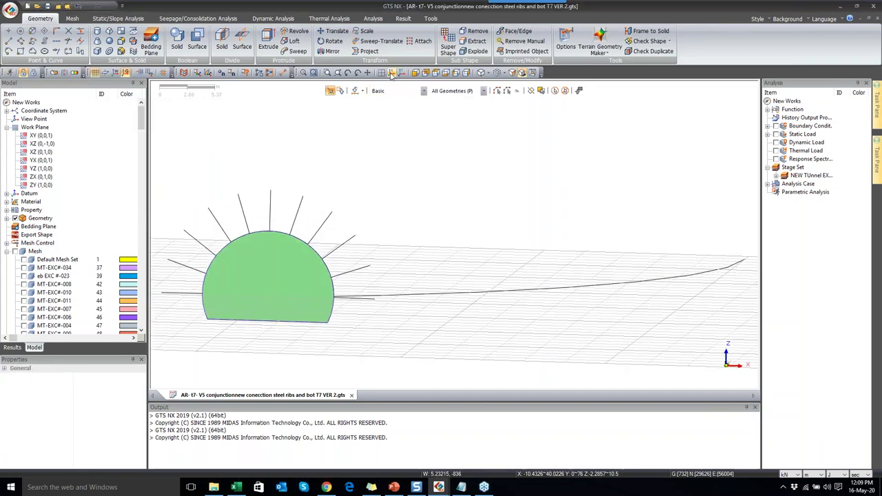
click(297, 51)
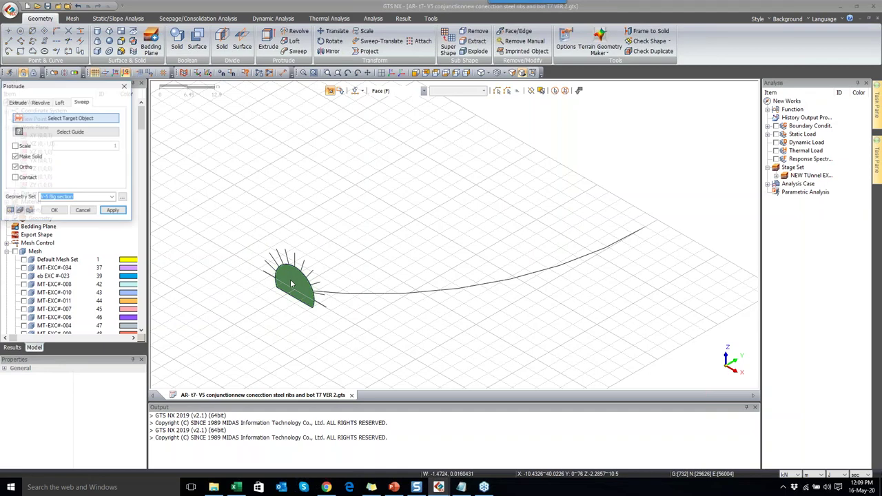
click(405, 91)
click(379, 108)
click(395, 293)
click(10, 211)
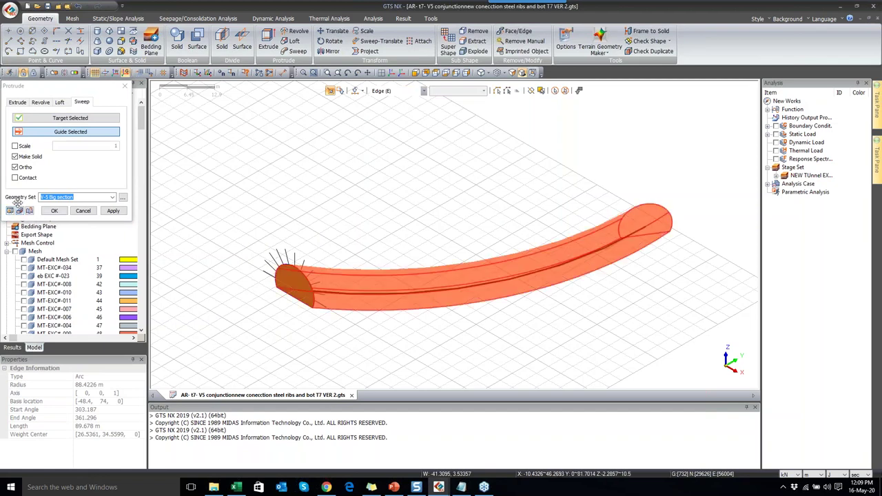
click(49, 212)
drag(548, 291, 502, 264)
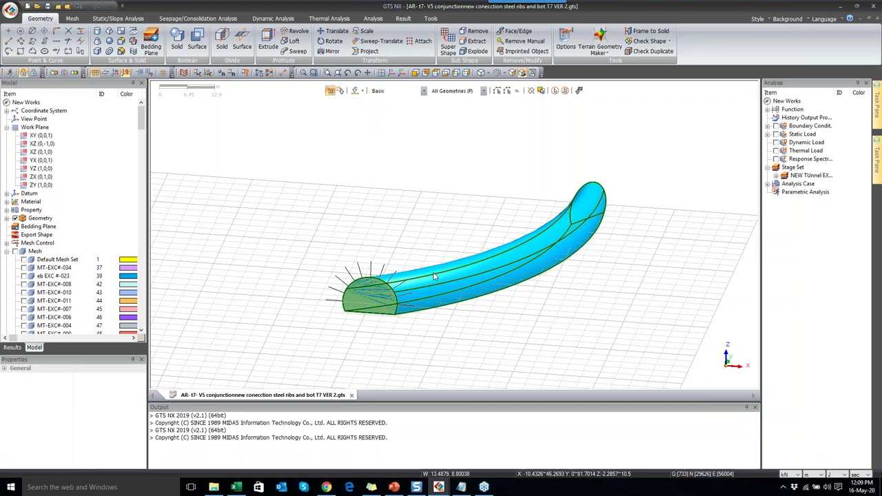
drag(434, 275, 340, 313)
- Look over the import options for CAD, DXF, DWG and neutral format files
click(10, 10)
mouse_move(23, 146)
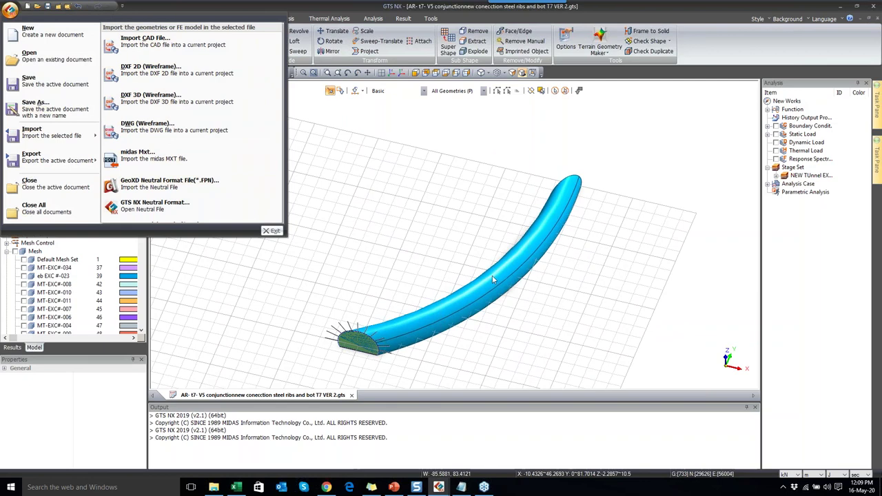
click(455, 230)
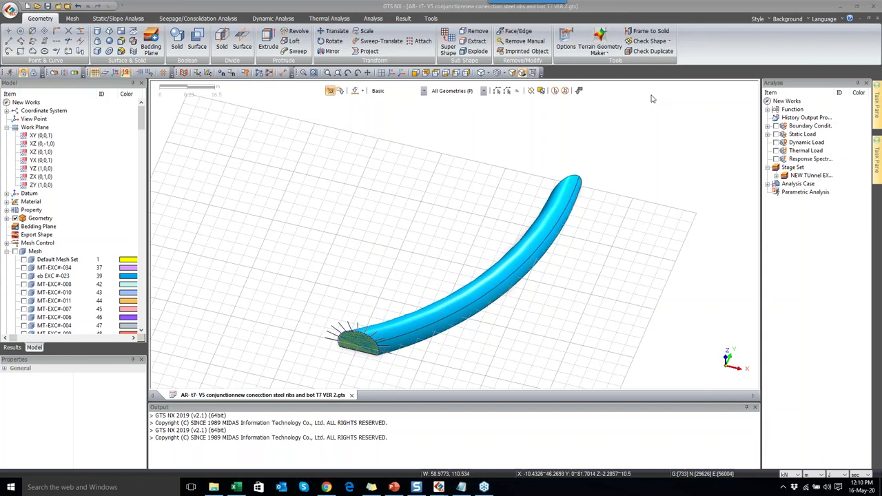
- Start a new orthotropic material and set its model type to Jointed Rock Mass
click(72, 18)
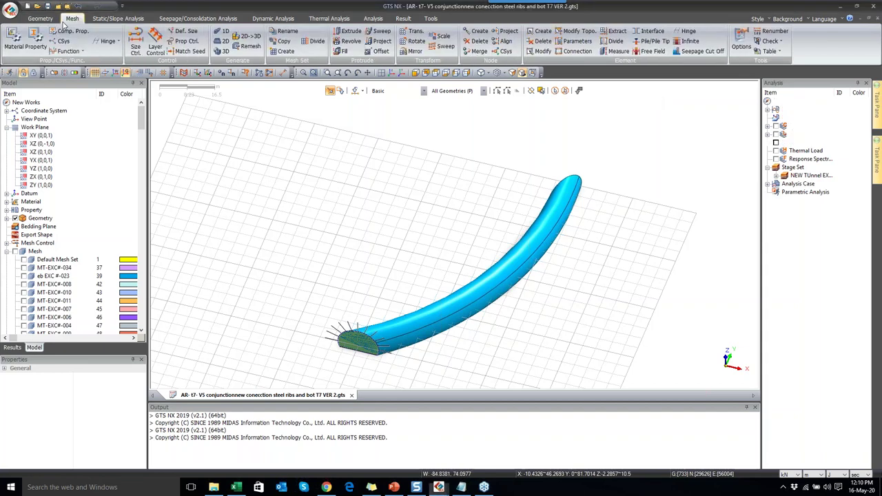
click(26, 46)
click(183, 102)
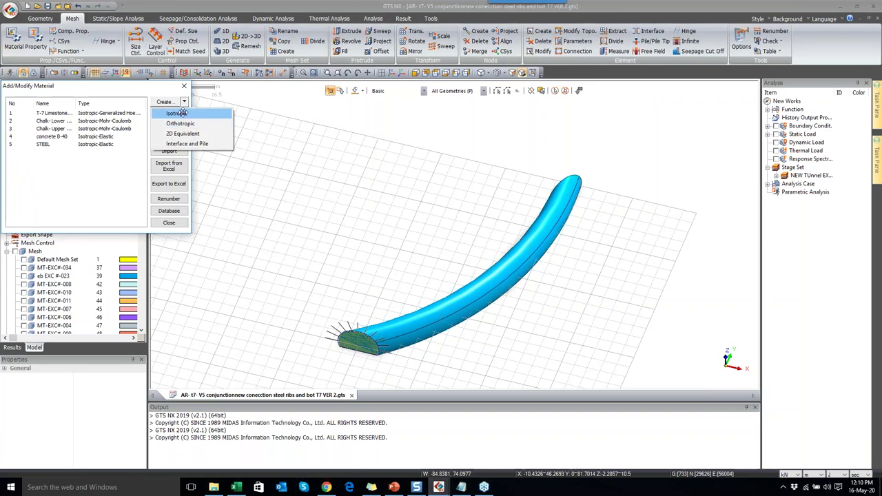
click(180, 123)
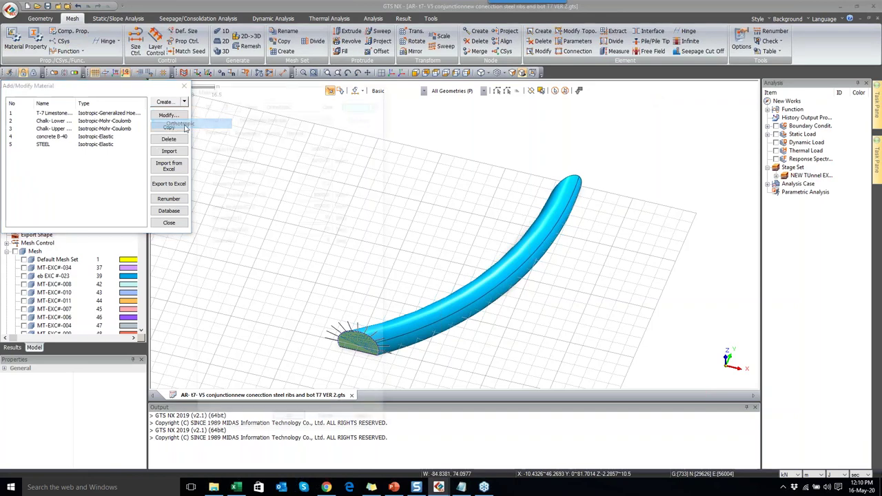
drag(287, 91, 337, 85)
click(330, 108)
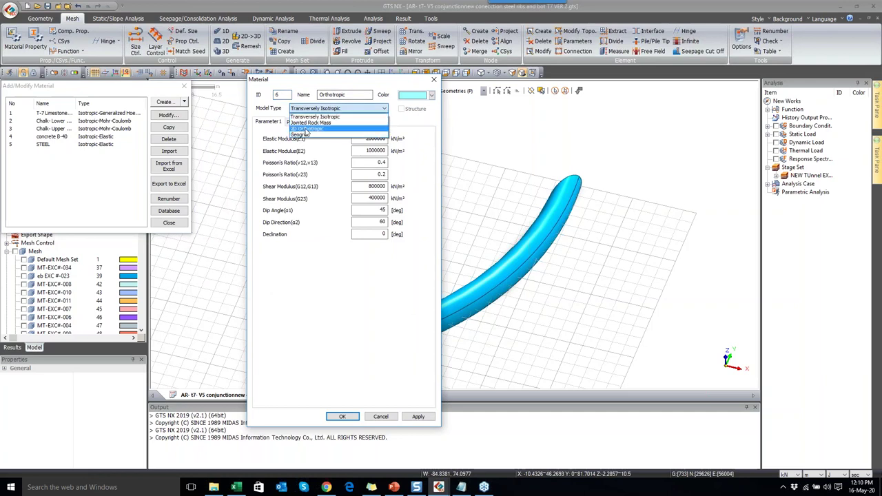
click(310, 123)
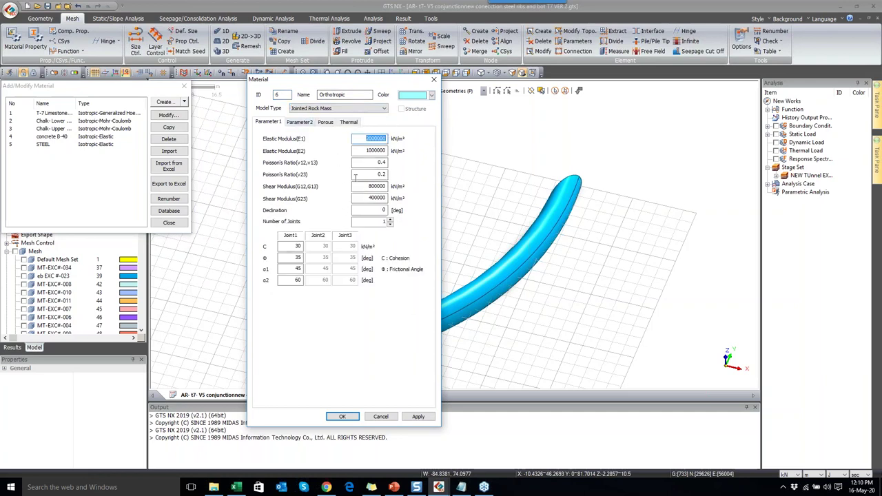
- Set the number of joints to 3 and go through the declination, cohesion and angle parameters of the joints
click(298, 246)
double_click(378, 221)
text(3)
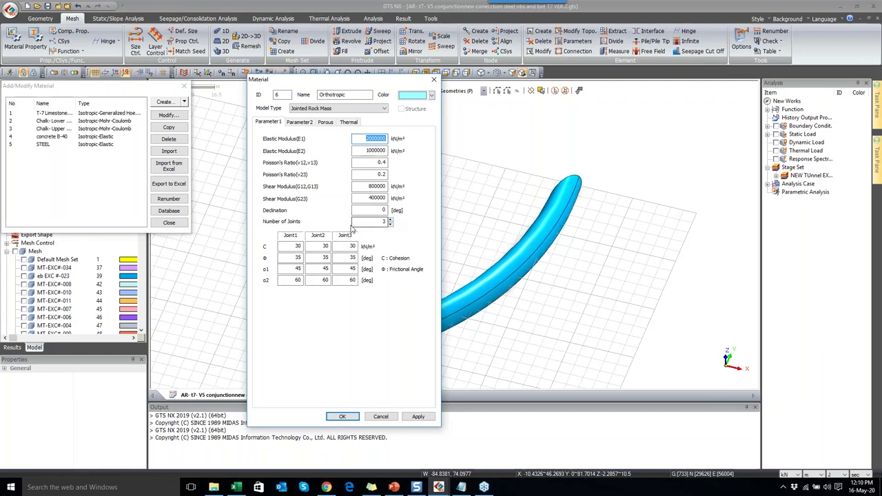
click(363, 213)
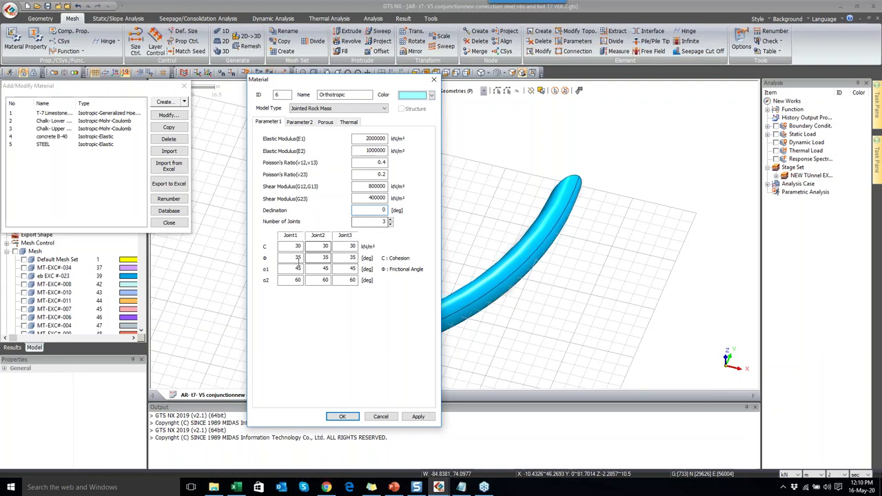
click(297, 268)
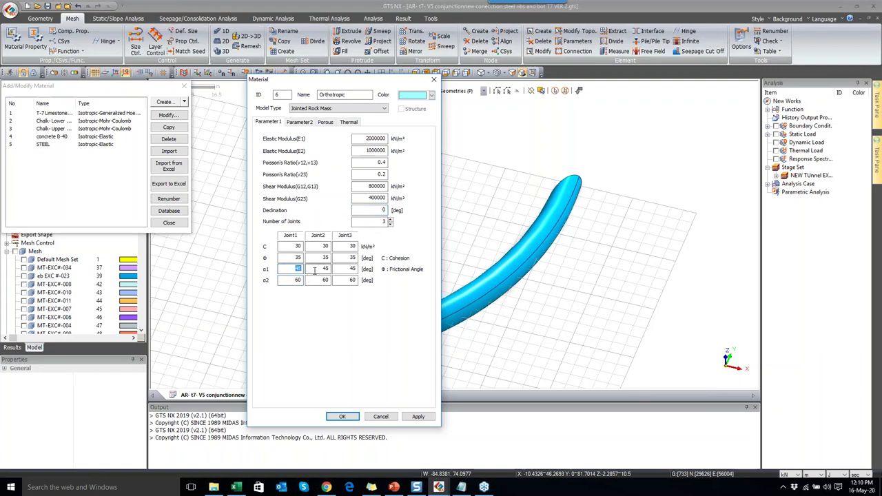
click(292, 246)
click(296, 245)
click(297, 246)
- Review the available orthotropic model types, keep Jointed Rock Mass selected, and close the material definitions without saving
click(791, 298)
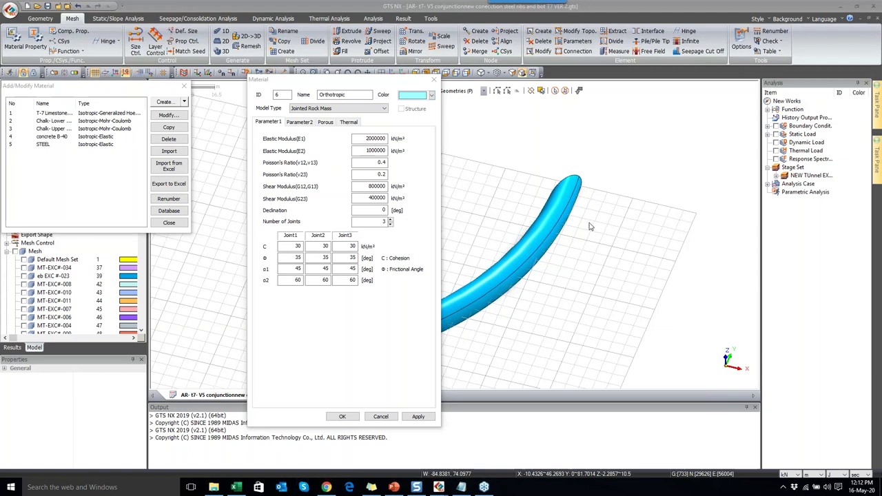
click(328, 111)
click(330, 113)
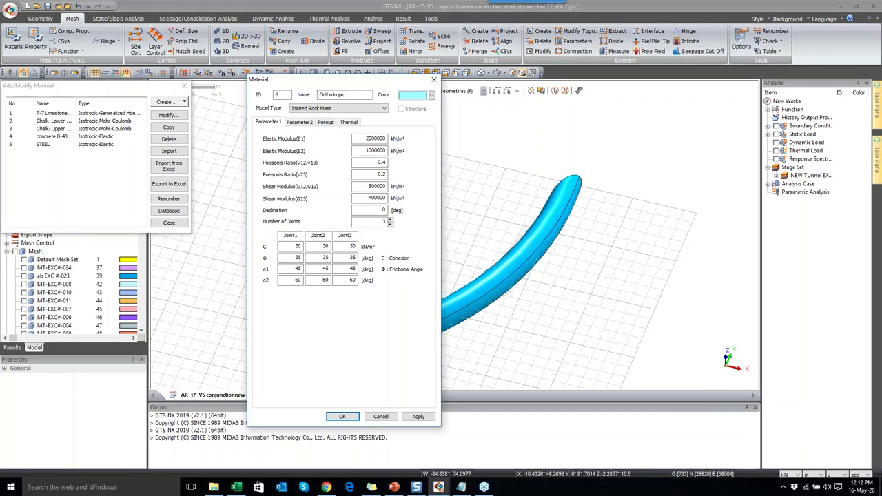
click(299, 110)
click(299, 122)
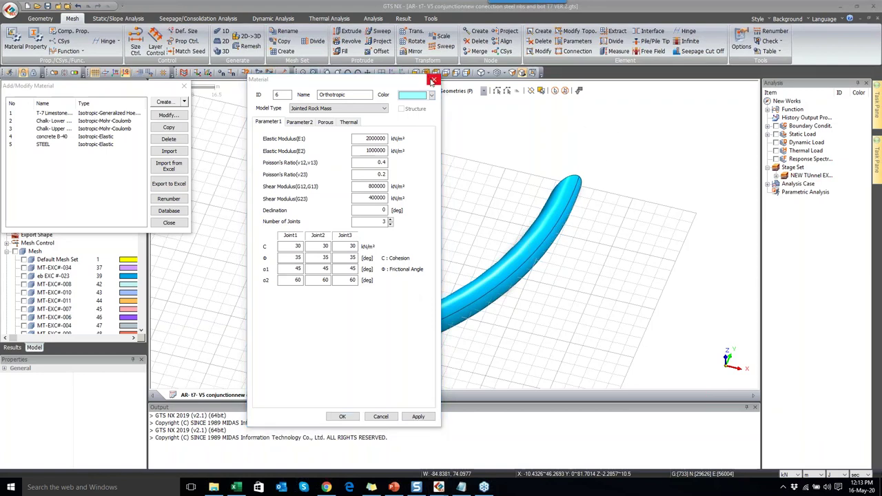
click(434, 82)
click(180, 87)
- Review the thermal stage types for a construction stage set, including Heat Transfer and Thermal Stress, and close without adding a set
click(311, 19)
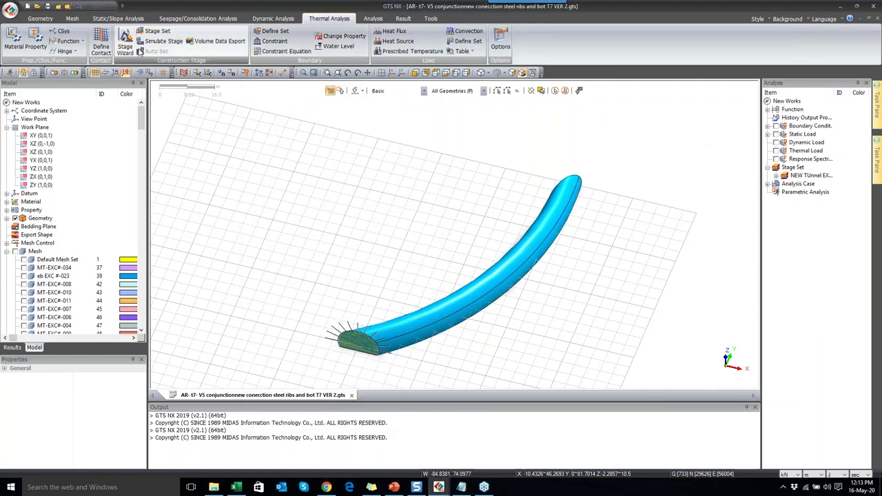
click(155, 31)
click(87, 115)
click(67, 163)
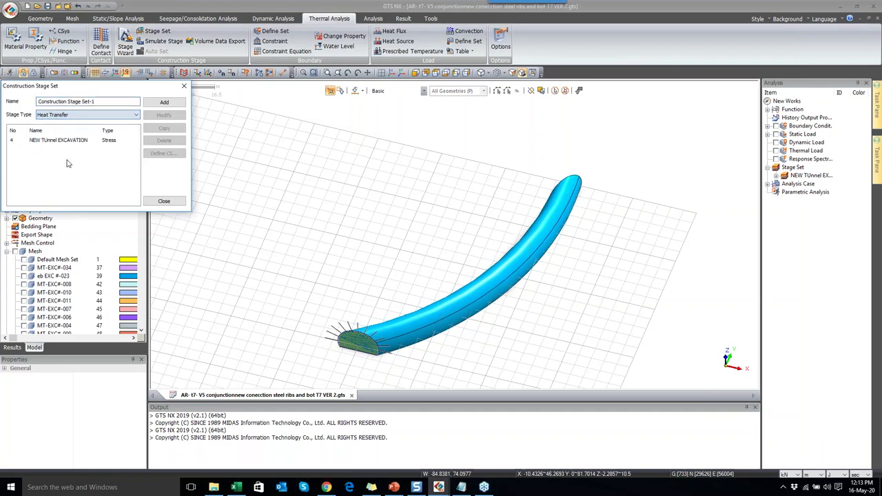
click(87, 115)
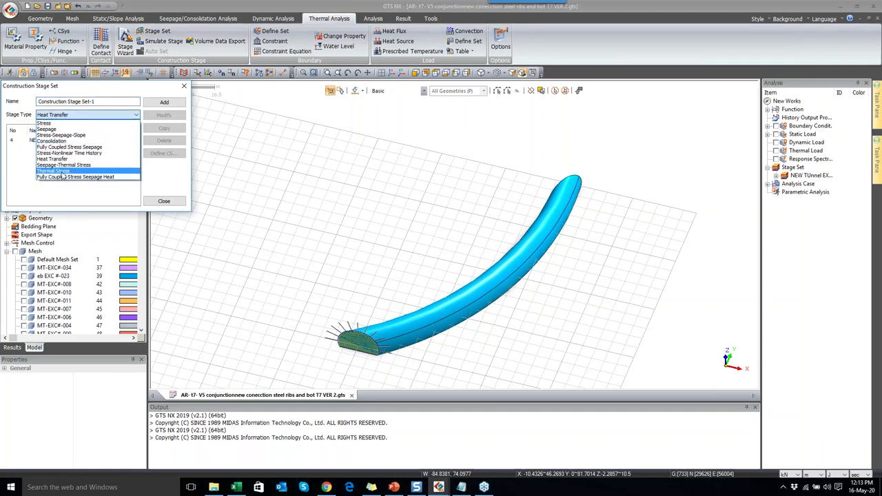
click(63, 171)
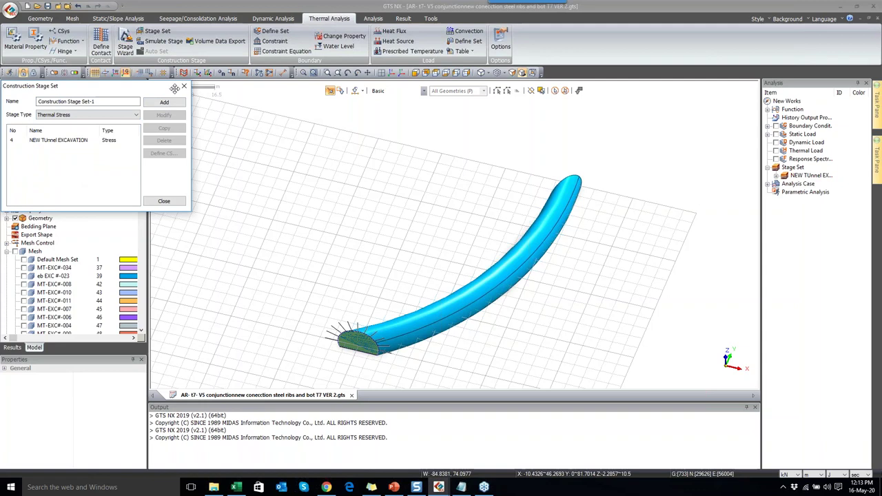
click(184, 86)
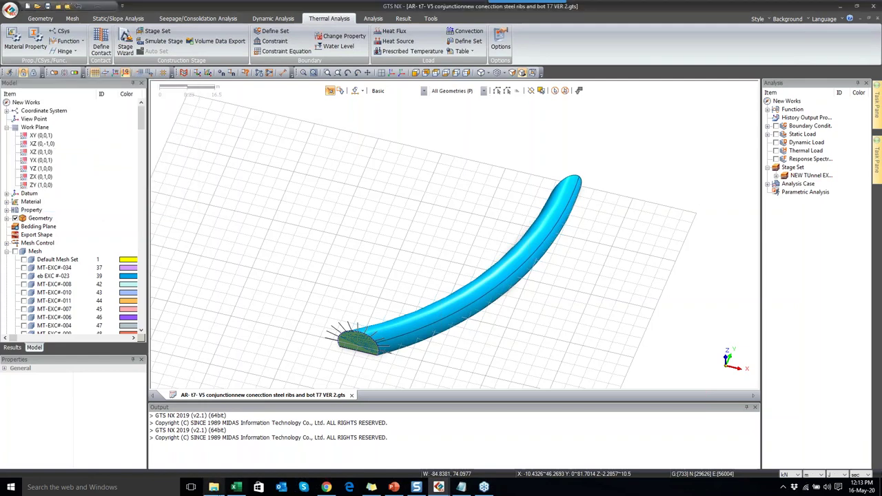
- Open Thermal Model EB_Modified.gts from the 2D thermal Stress Analysis folder in midas GTS
click(213, 487)
key(BackSpace)
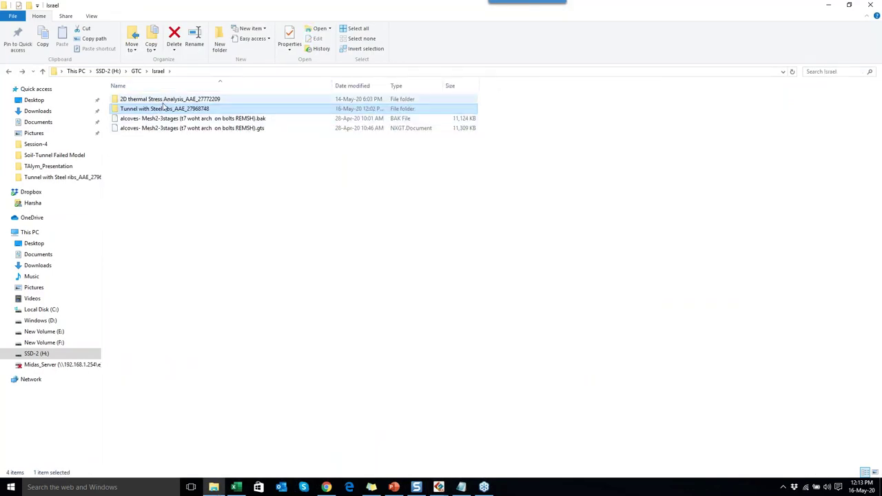
double_click(165, 101)
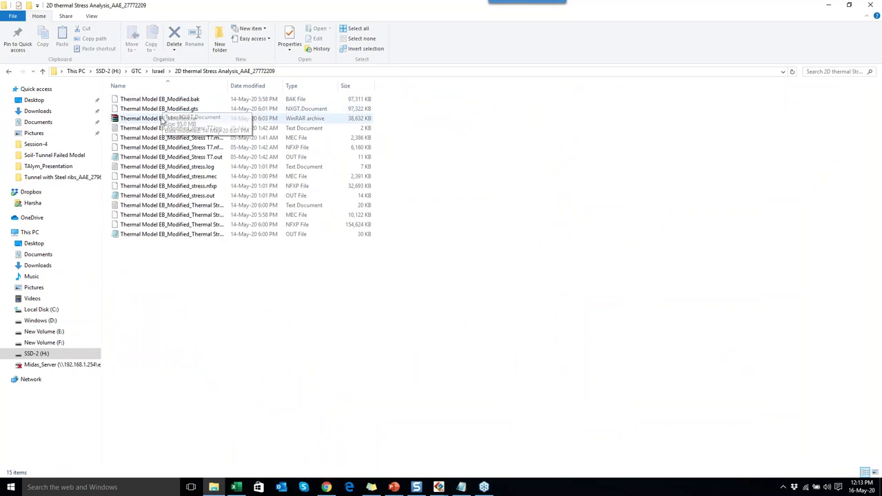
double_click(159, 109)
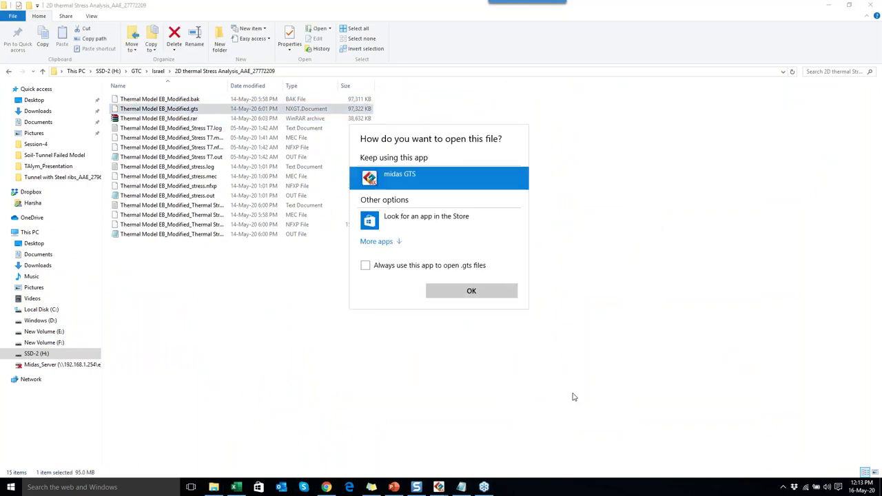
click(405, 268)
click(471, 292)
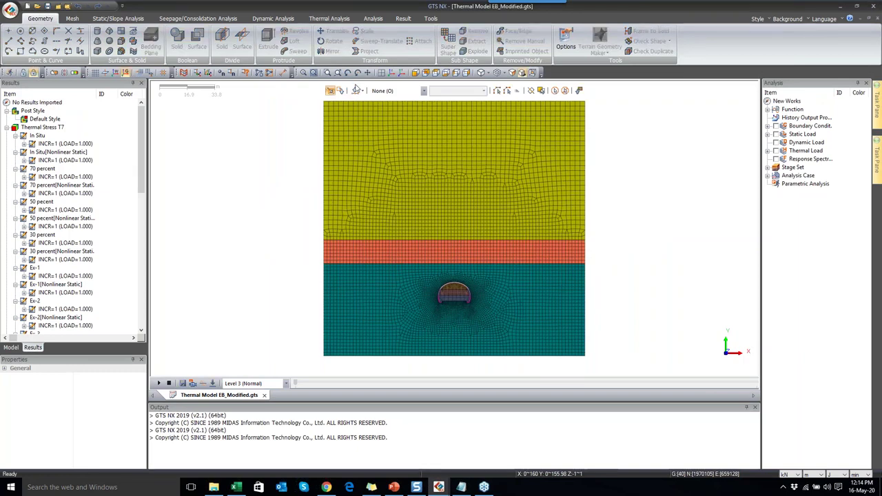
- Switch the model to pre-processing mode, look over its construction stage sets and available stage types, and close the list unchanged
click(115, 21)
click(32, 73)
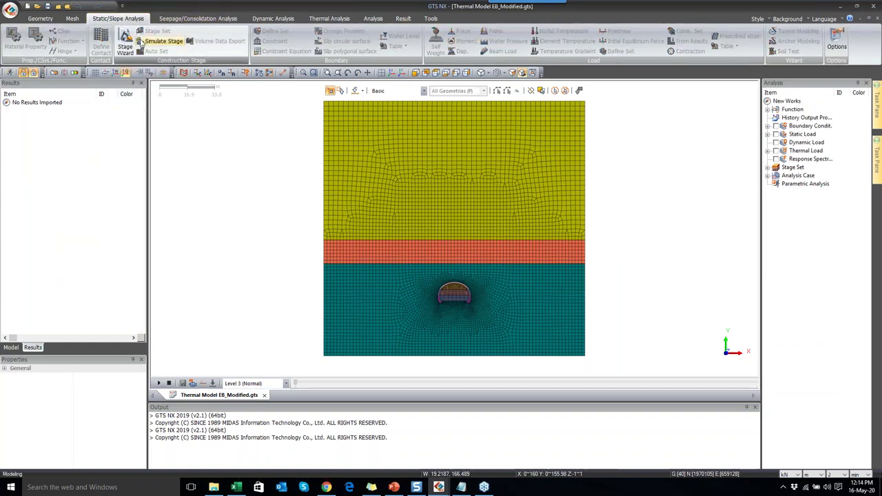
click(153, 31)
click(87, 114)
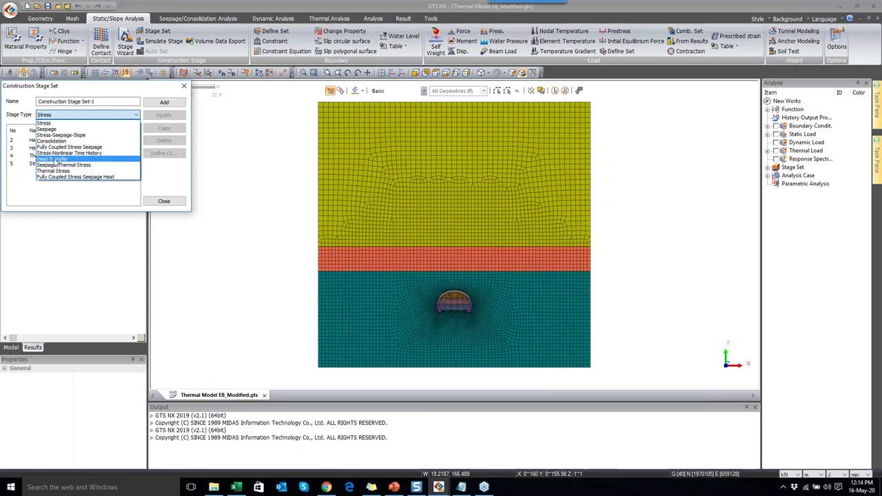
click(168, 201)
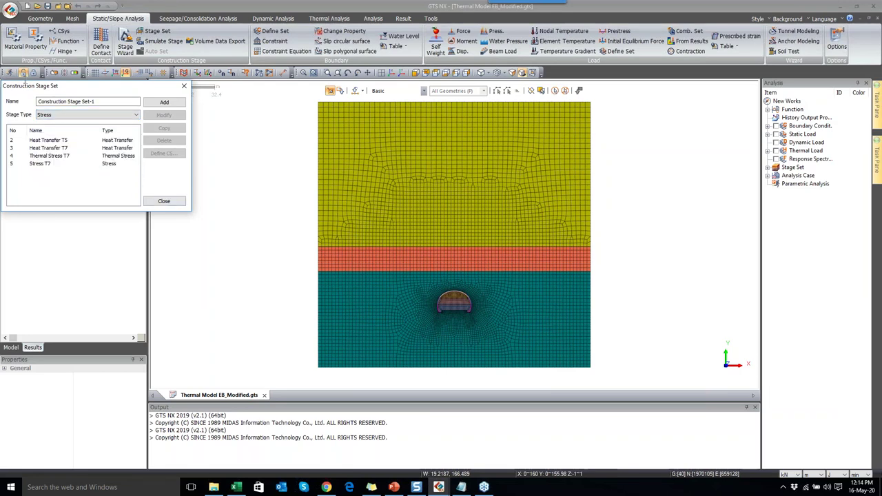
click(174, 204)
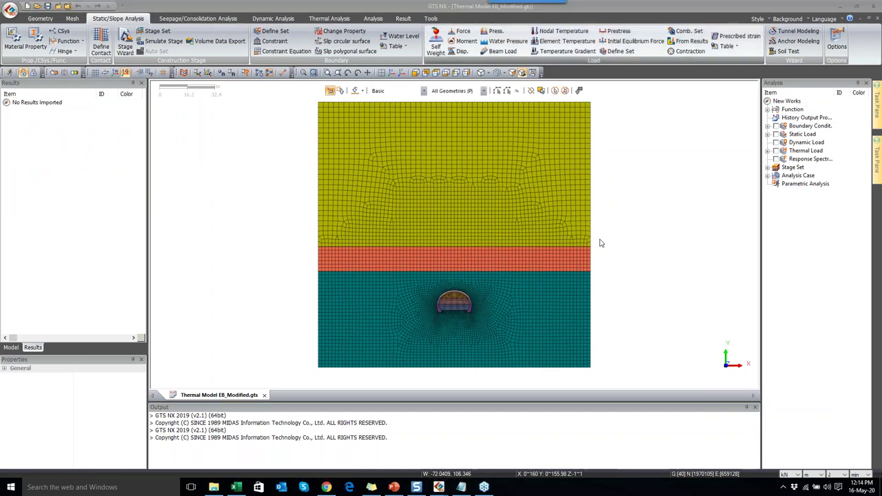
- Display the Thermal Stress load and inspect its prescribed temperature on the tunnel crown nodes, closing the definition without changes
scroll(679, 242, up, 1)
click(767, 150)
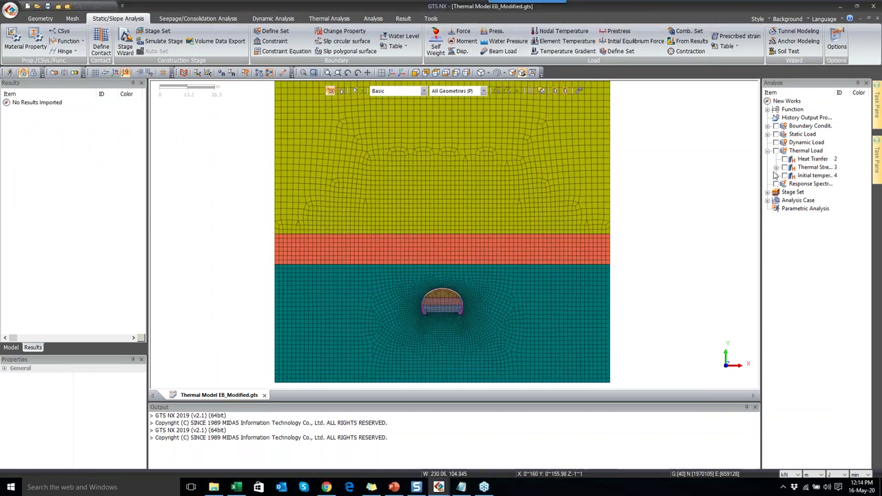
click(775, 167)
click(784, 167)
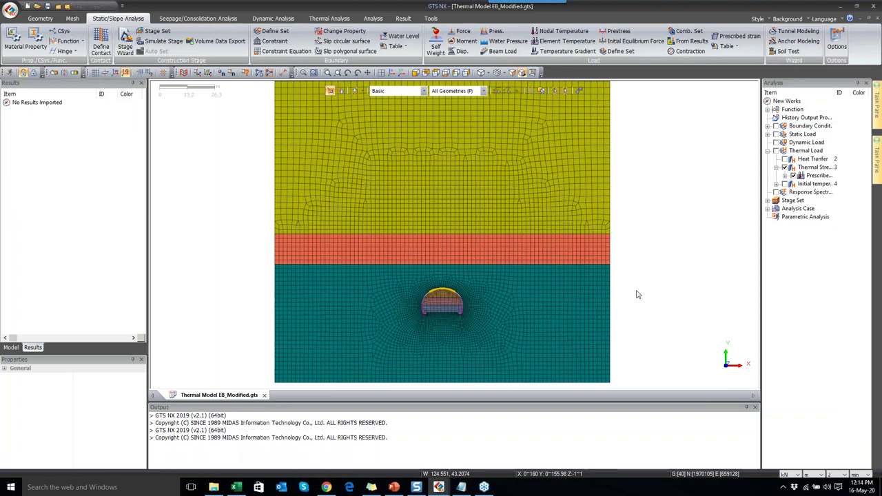
click(785, 175)
right_click(824, 184)
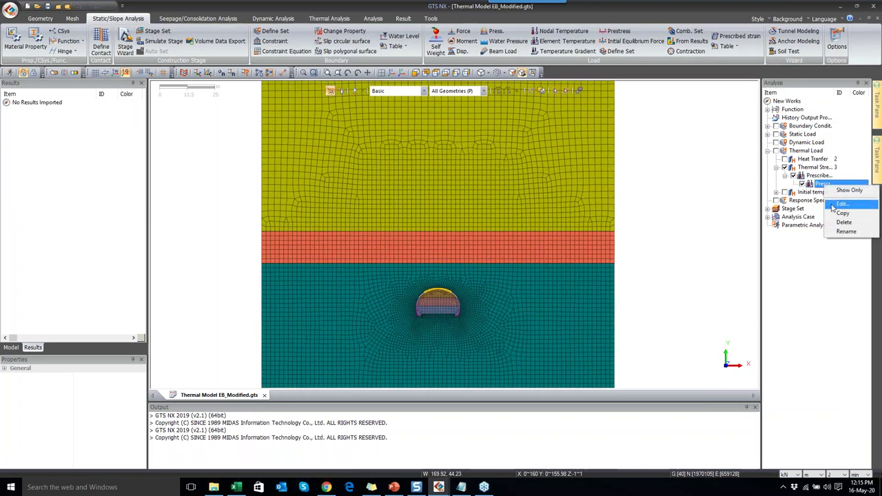
click(837, 204)
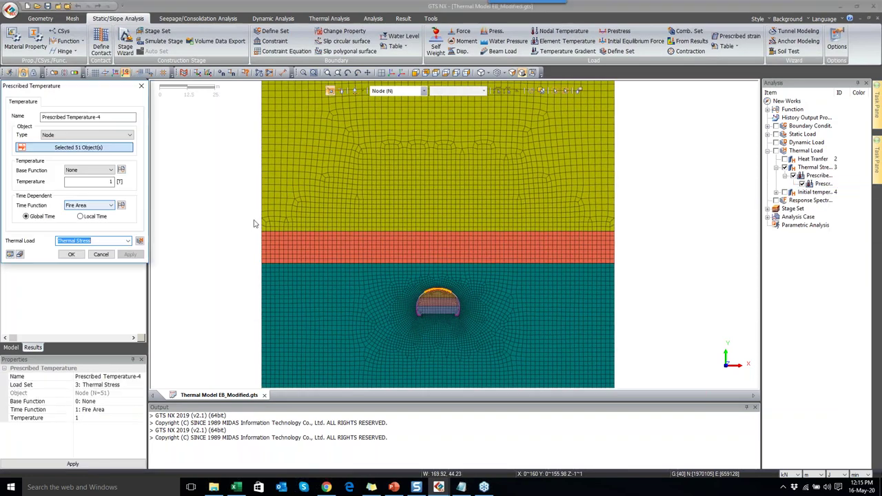
scroll(416, 276, up, 5)
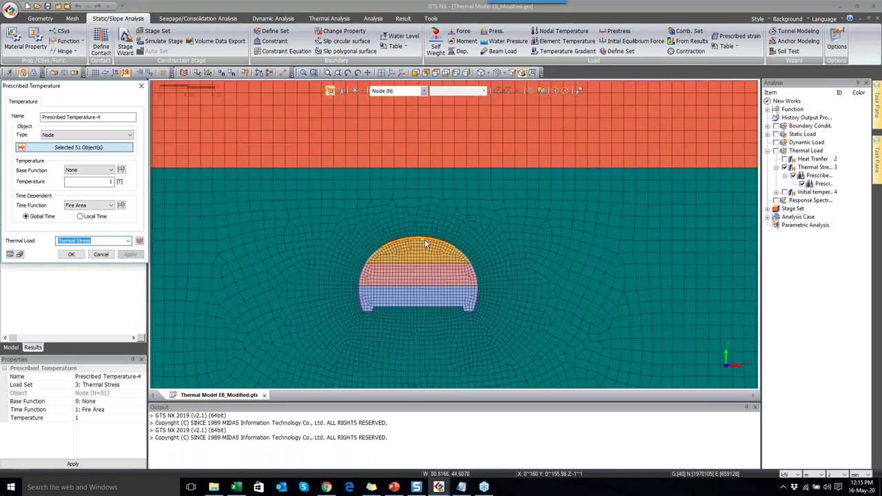
click(141, 87)
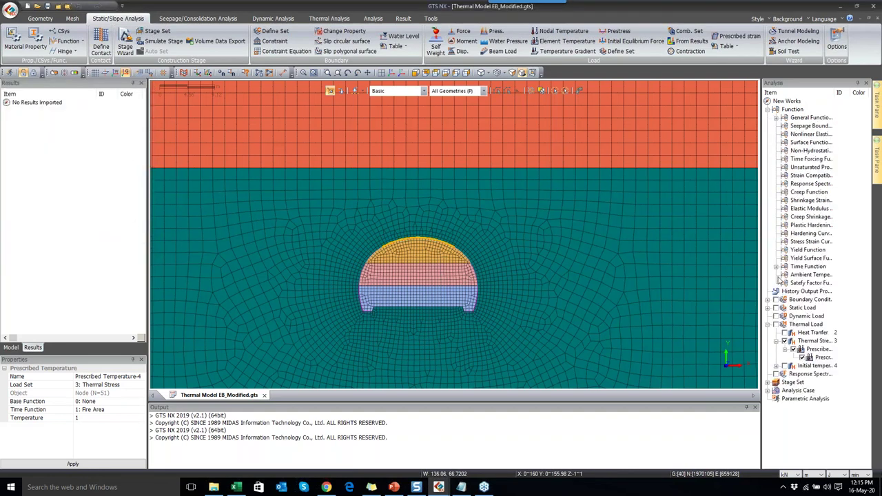
- Examine the Fire Area time function's time and temperature rows and its graph, and cancel without changes
click(775, 267)
right_click(808, 276)
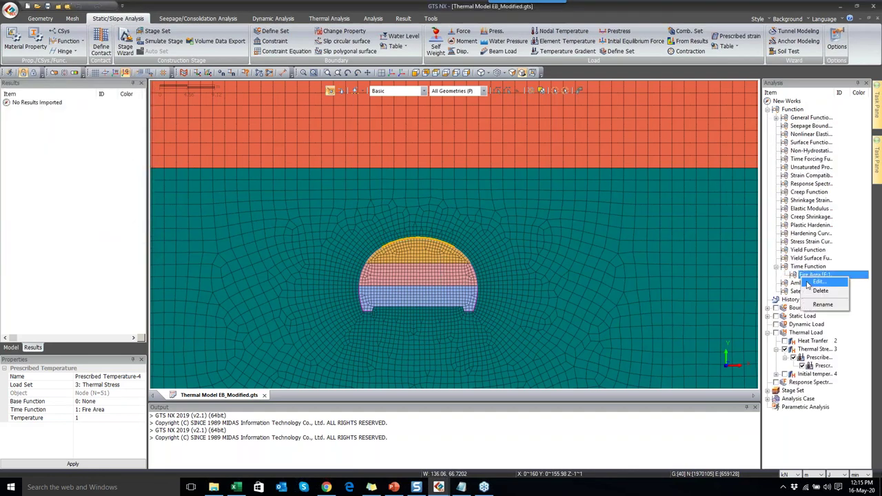
click(812, 283)
click(48, 152)
click(87, 151)
key(Down)
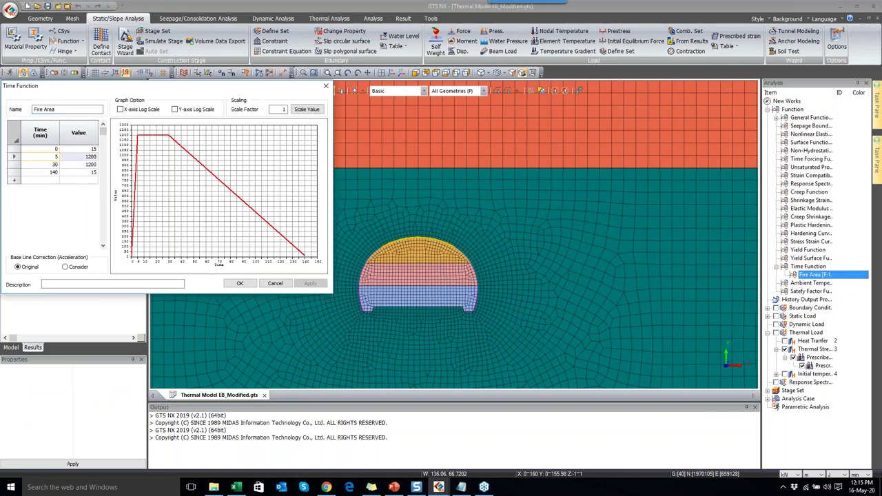
click(54, 166)
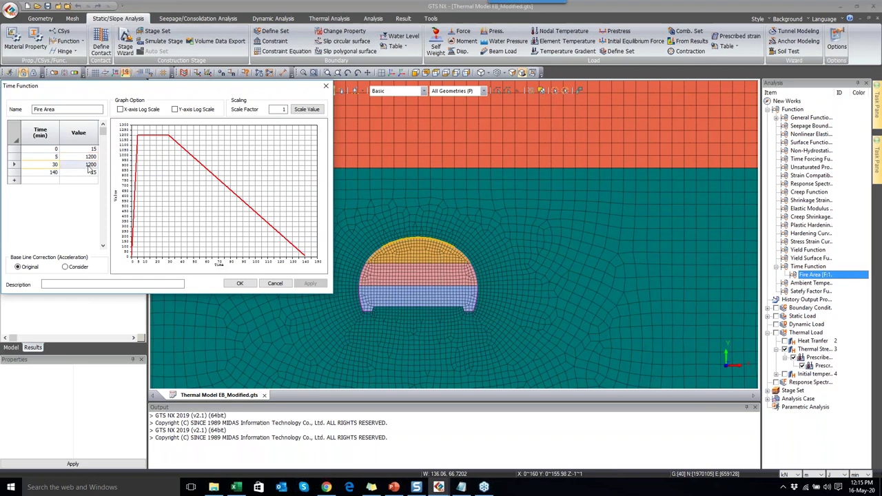
click(57, 174)
click(85, 180)
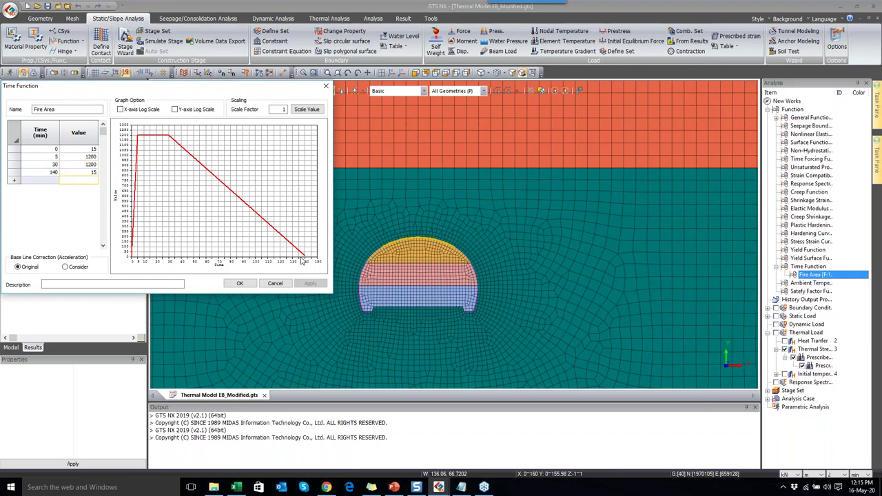
click(274, 283)
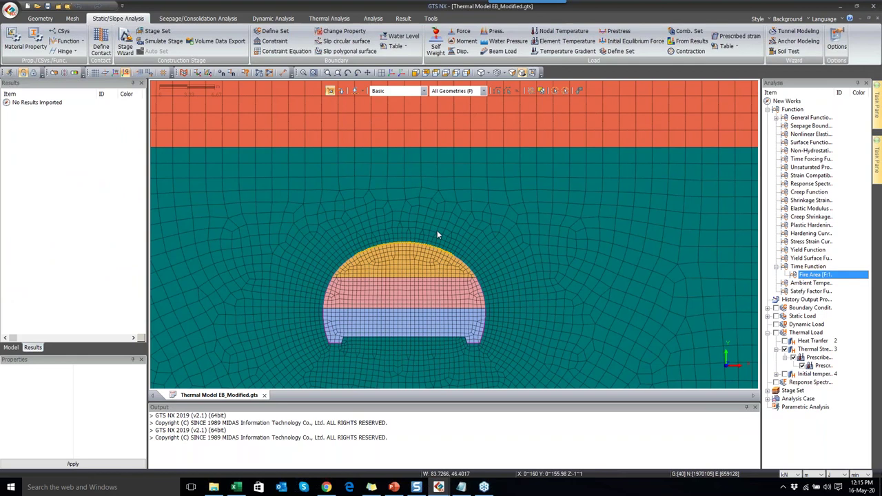
- Open the construction stage definition of the Thermal Stress T7 stage set
scroll(437, 230, down, 1)
scroll(447, 223, down, 1)
scroll(448, 223, down, 2)
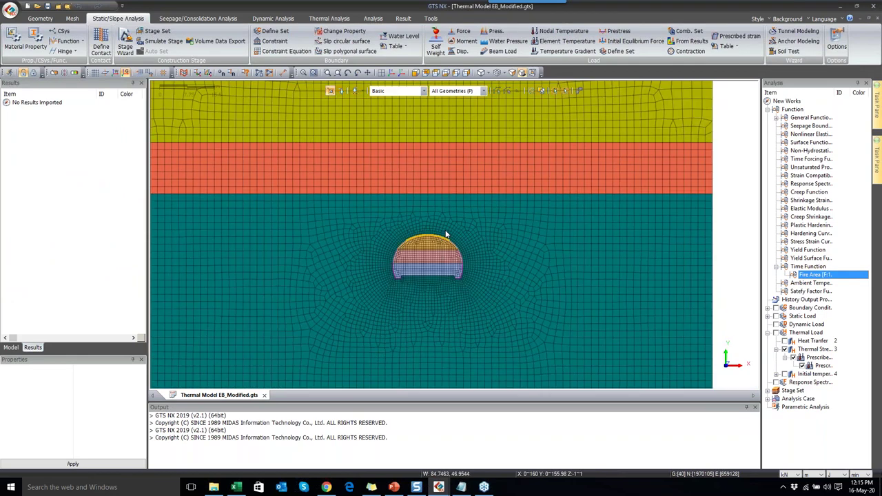
click(144, 41)
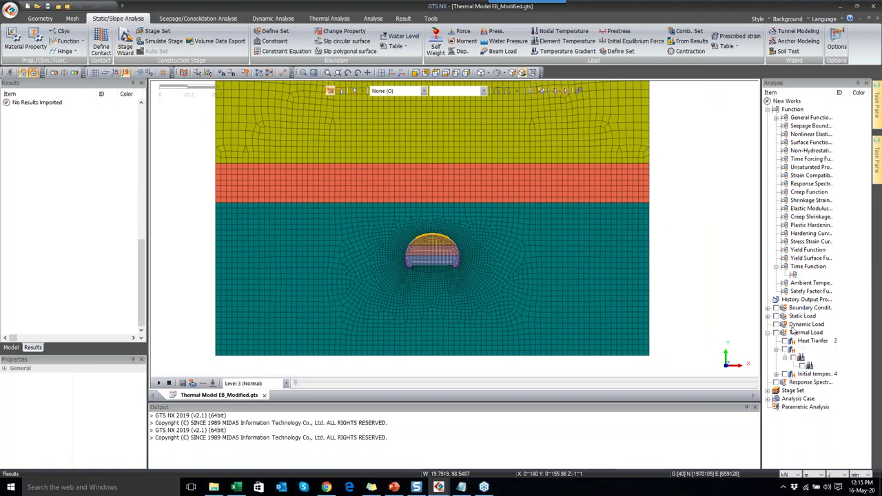
click(768, 390)
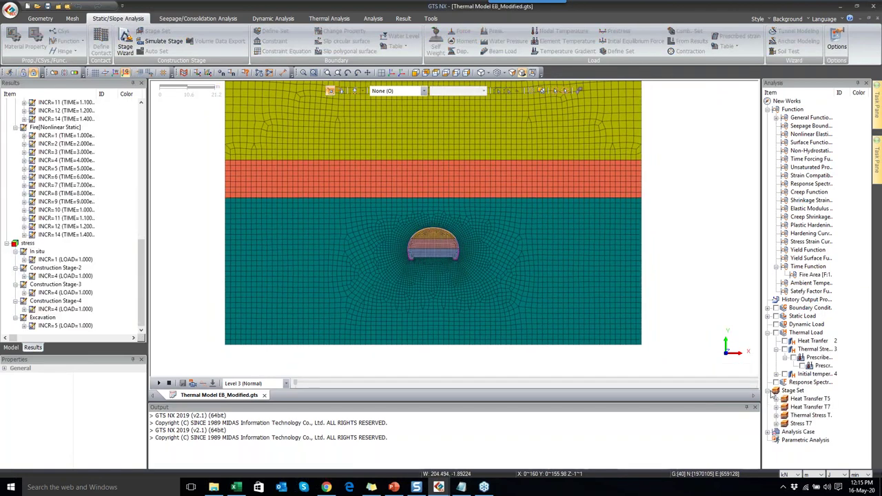
right_click(793, 415)
click(811, 422)
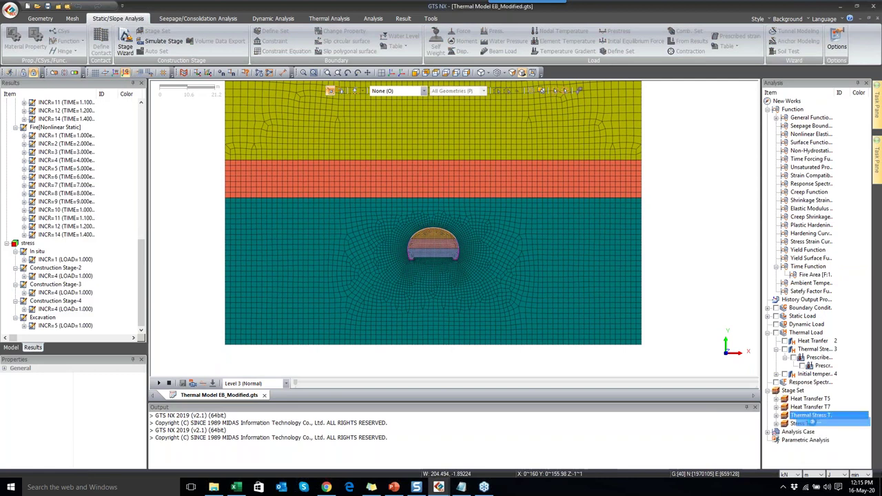
double_click(811, 416)
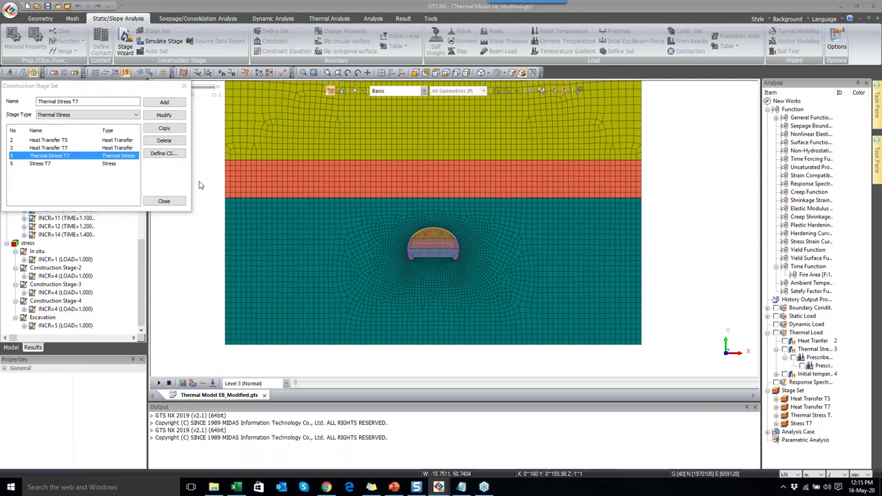
double_click(96, 158)
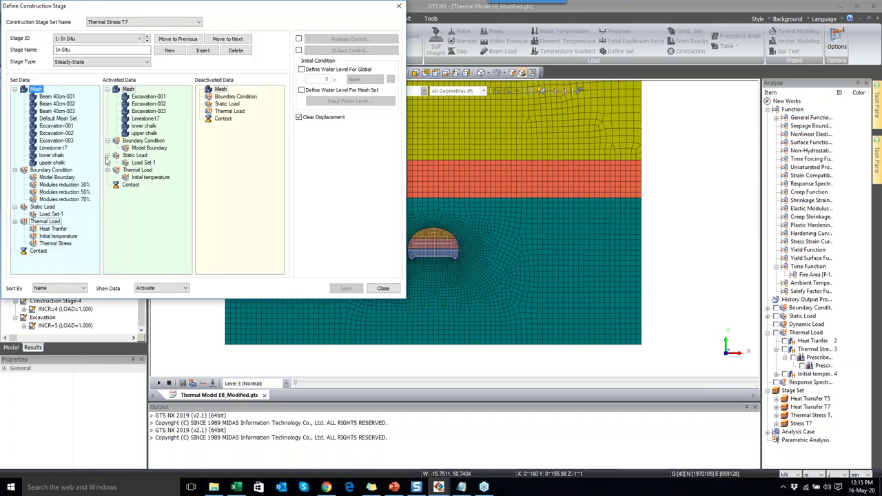
- Go through the Thermal Stress T7 stages from In Situ to Fire, examining each stage's activated and deactivated data and the tunnel mesh
scroll(474, 226, up, 5)
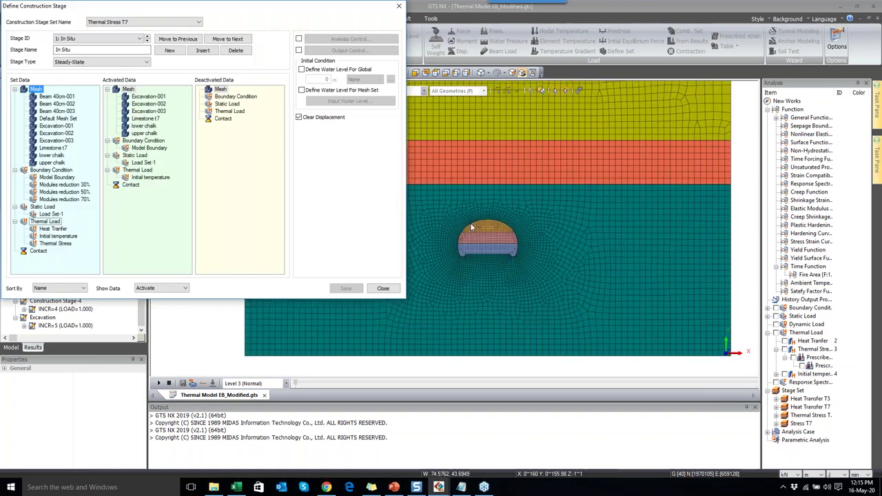
scroll(474, 226, up, 1)
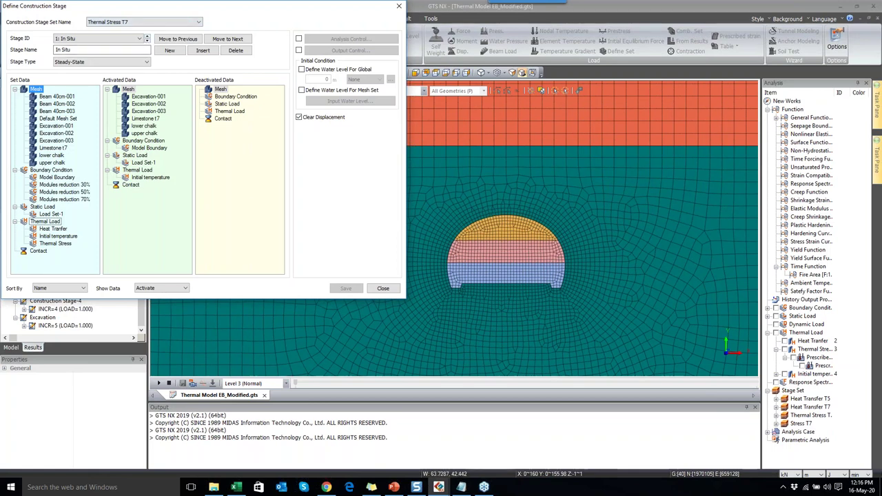
click(147, 42)
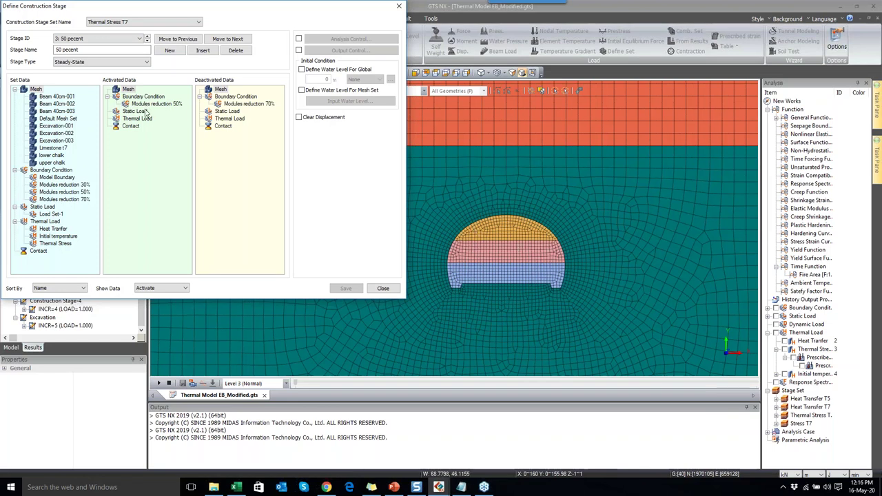
click(146, 41)
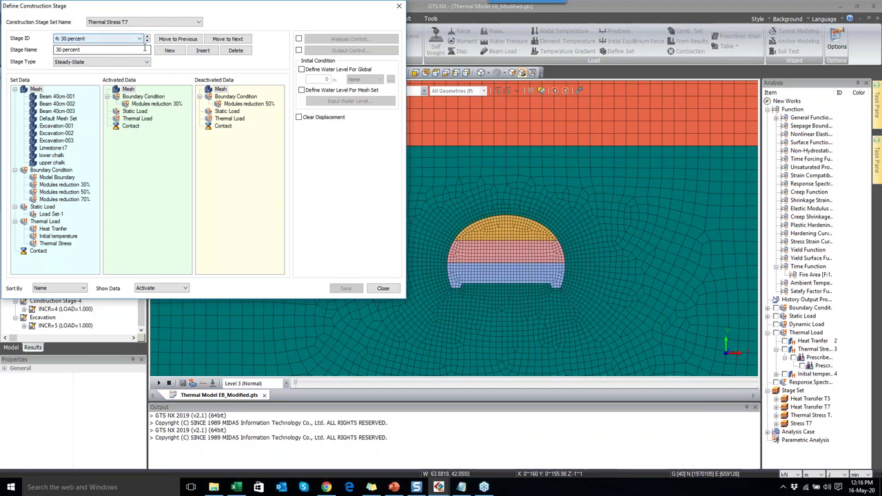
click(147, 43)
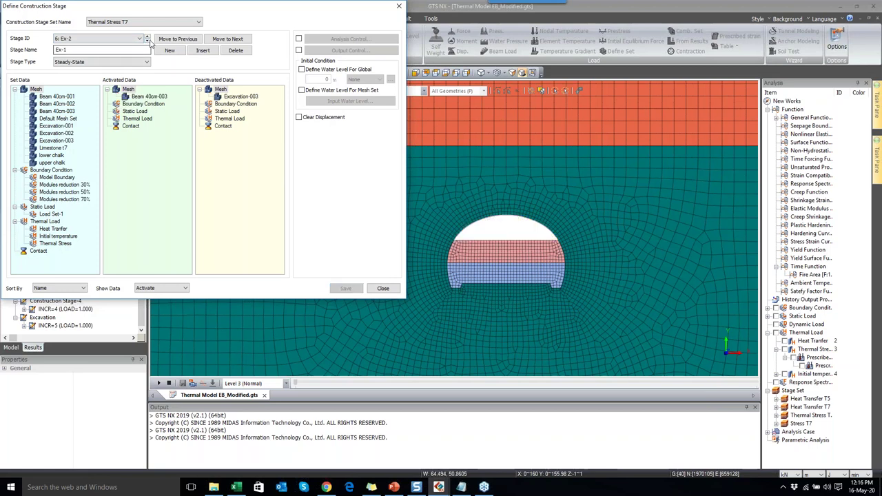
click(147, 42)
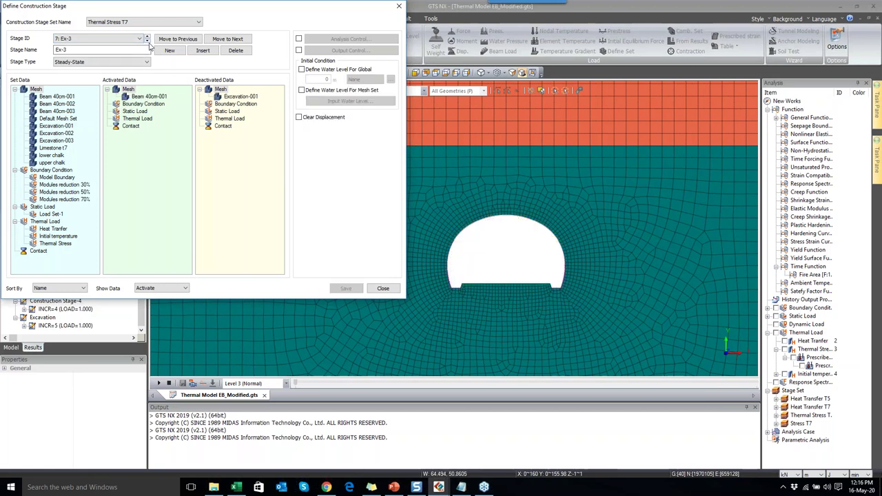
click(146, 42)
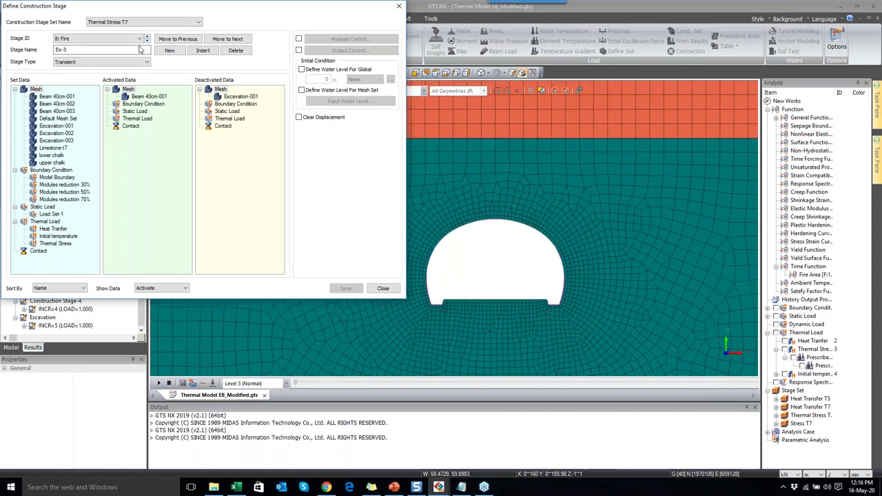
- Check the stage types available for the Fire stage, keep it as Transient, and look at its time step settings
click(130, 62)
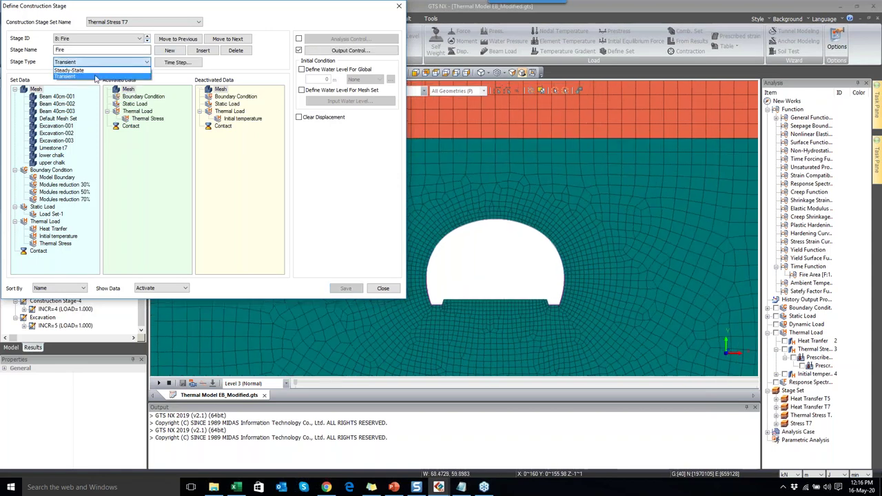
click(130, 63)
click(184, 66)
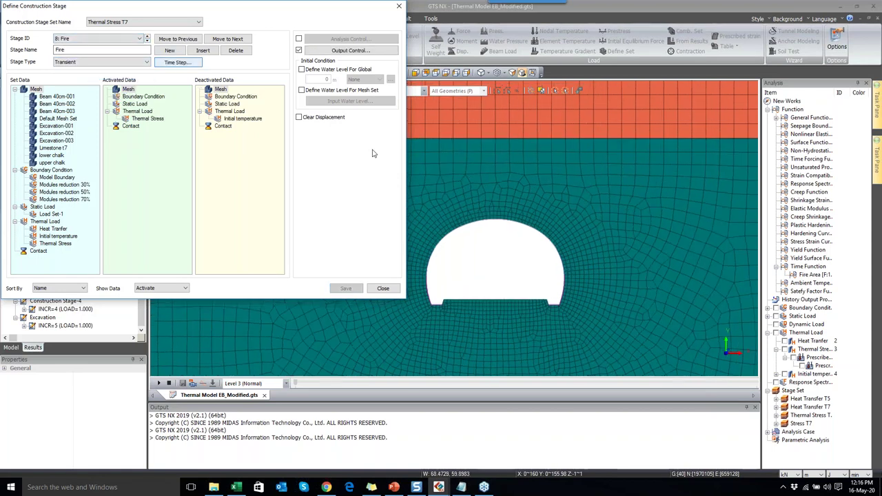
- Show the thermal loads on the model with the initial temperature load hidden, and close the stage definition and the stage set list
scroll(451, 213, up, 1)
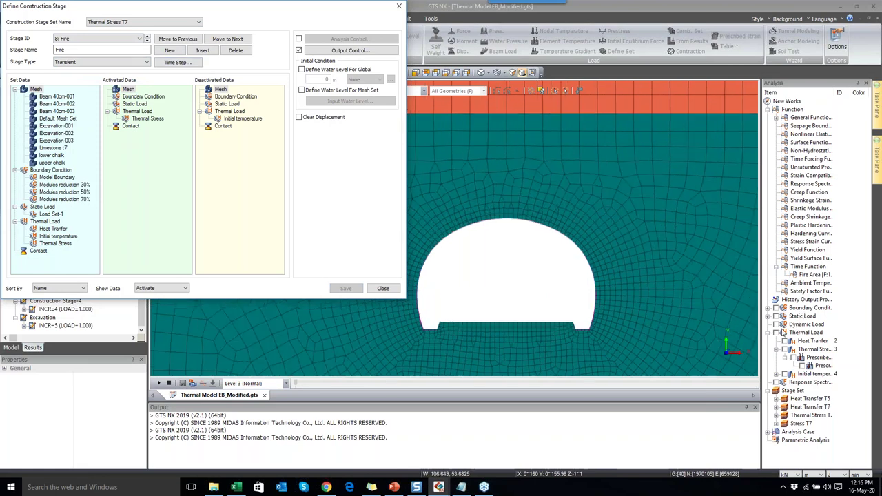
click(777, 333)
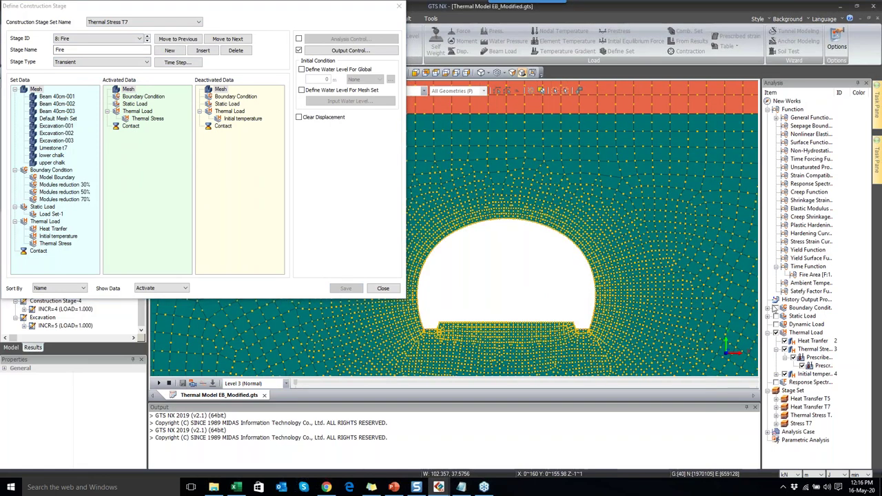
click(784, 374)
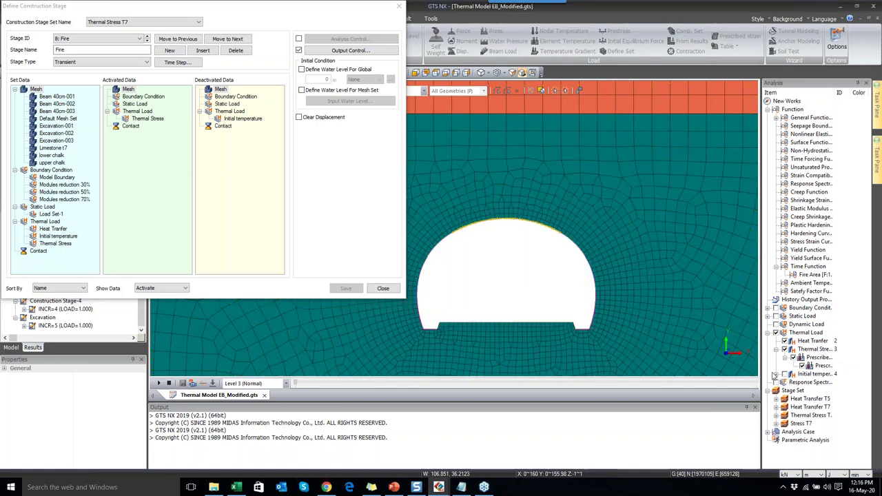
scroll(554, 251, up, 1)
scroll(532, 240, up, 1)
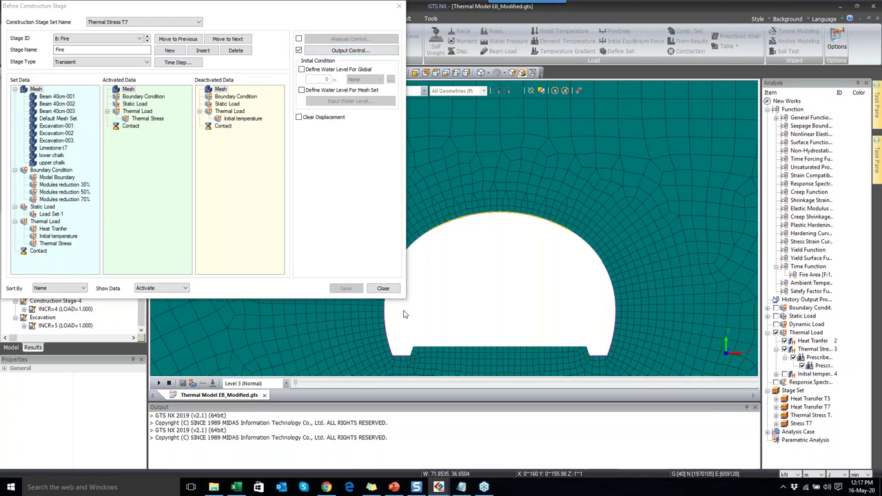
click(383, 288)
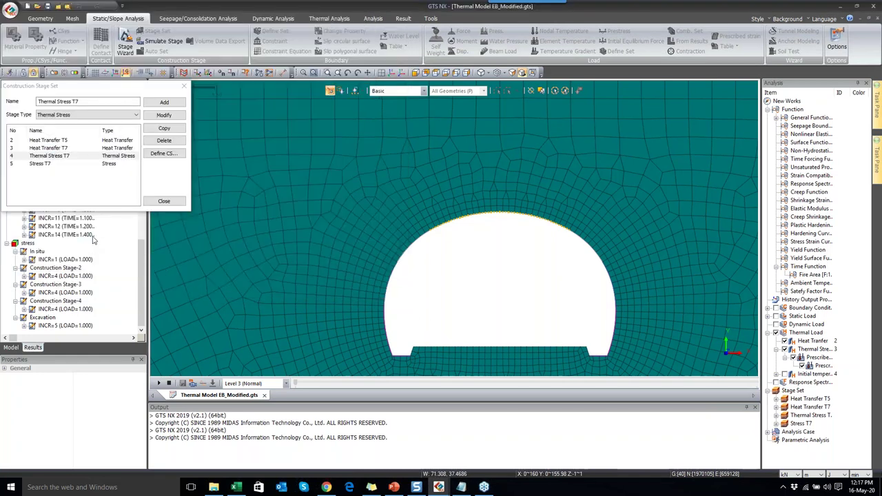
click(163, 200)
- Display the nodal thermal TEMPERATURE contour for increment 1 of the Fire stage and inspect it around the tunnel crown
scroll(74, 221, up, 14)
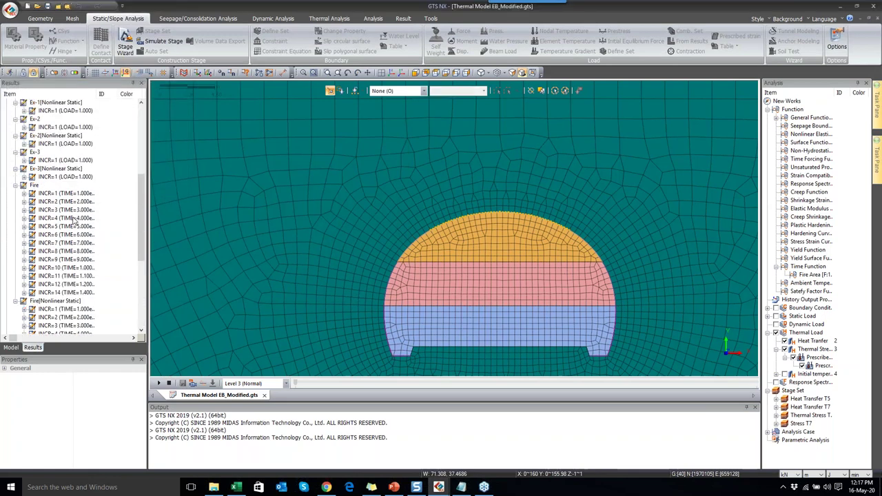
scroll(74, 222, down, 10)
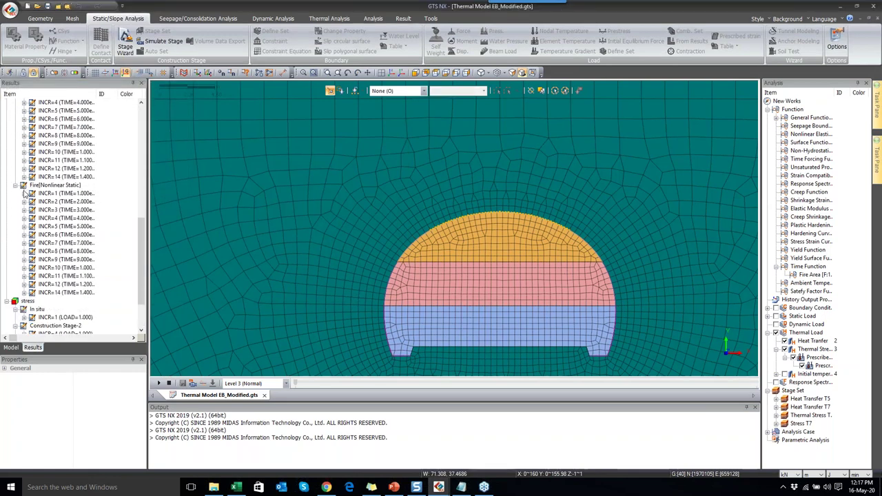
click(25, 193)
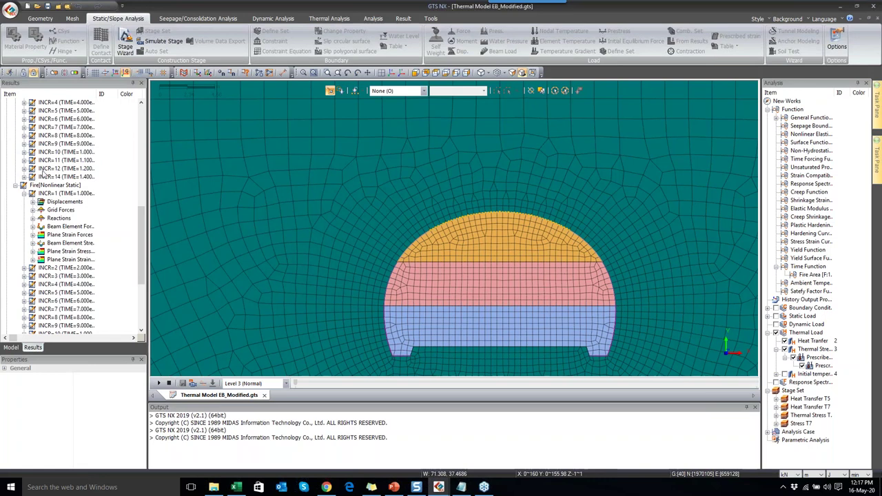
scroll(14, 163, up, 3)
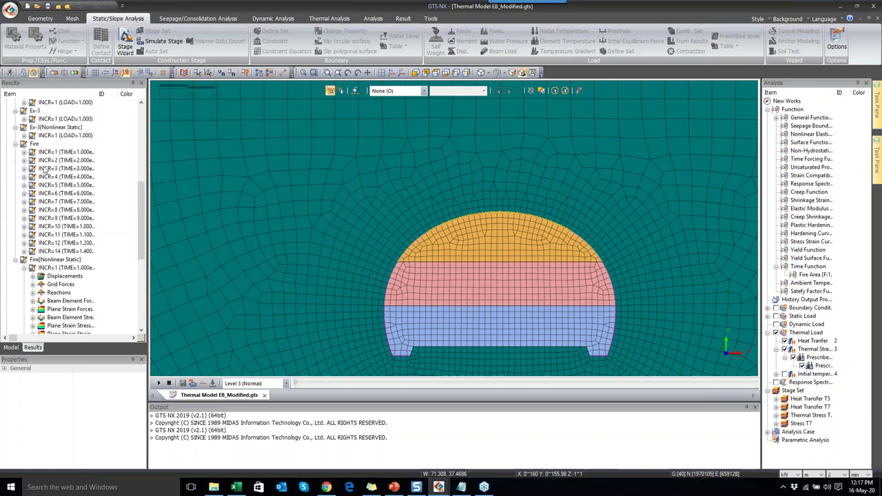
click(23, 152)
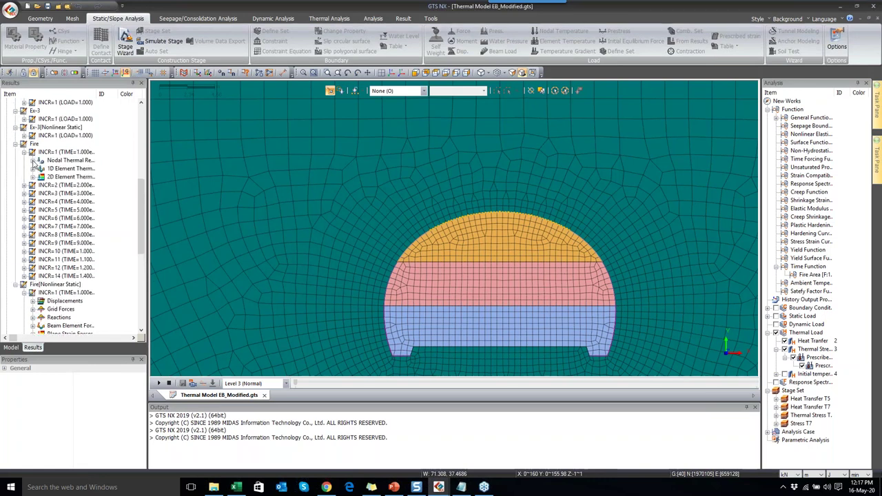
click(32, 160)
click(59, 169)
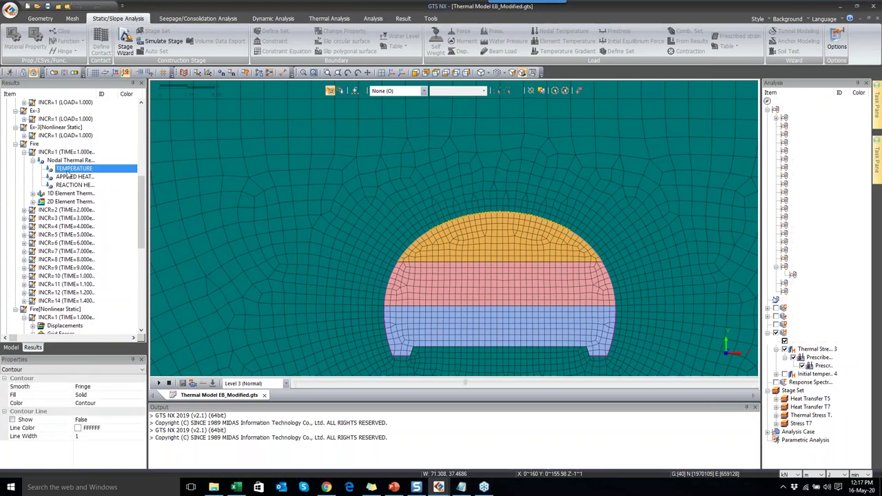
scroll(568, 232, up, 4)
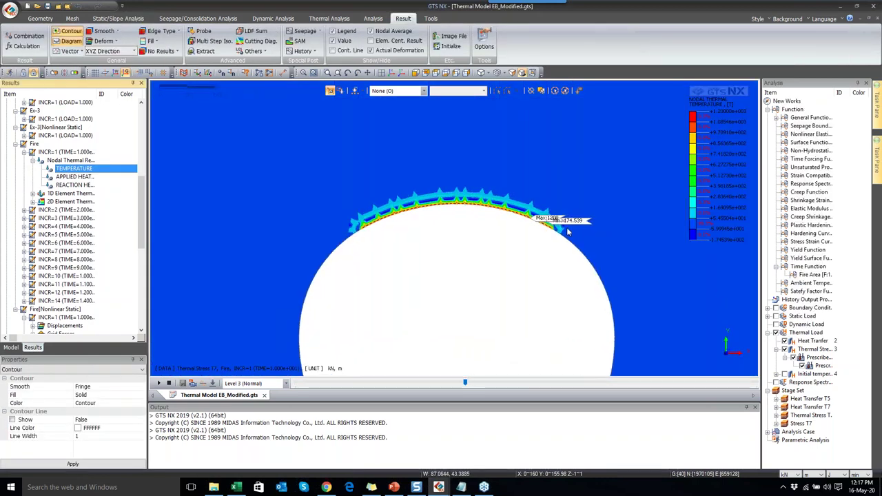
scroll(568, 232, up, 5)
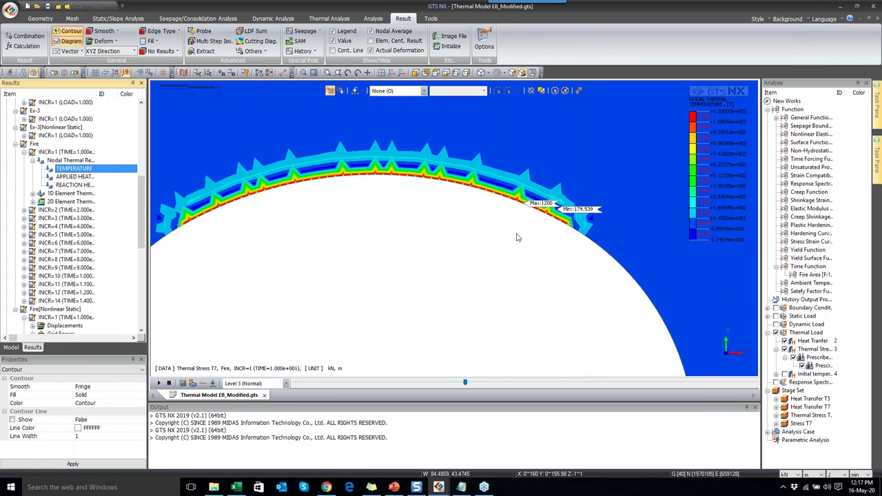
scroll(518, 237, up, 1)
- Display the total translation contour for increment 1 of the Fire[Nonlinear Static] stage around the tunnel crown
scroll(24, 185, down, 6)
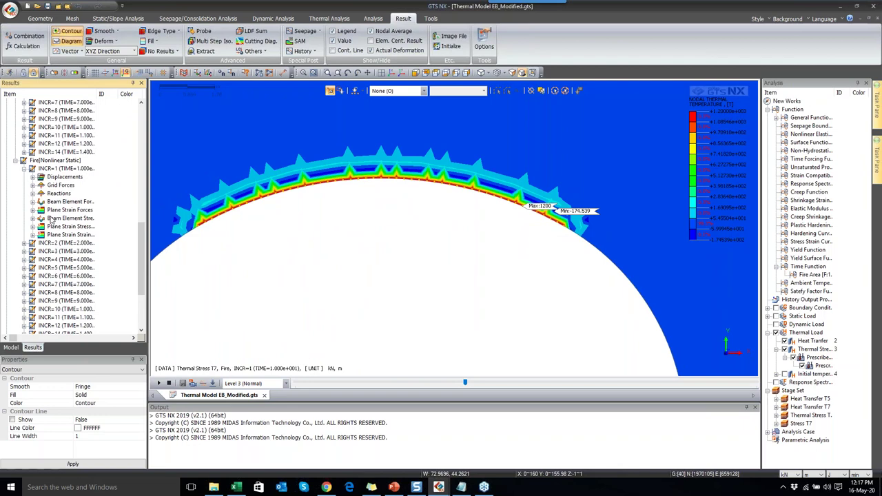
scroll(124, 213, down, 2)
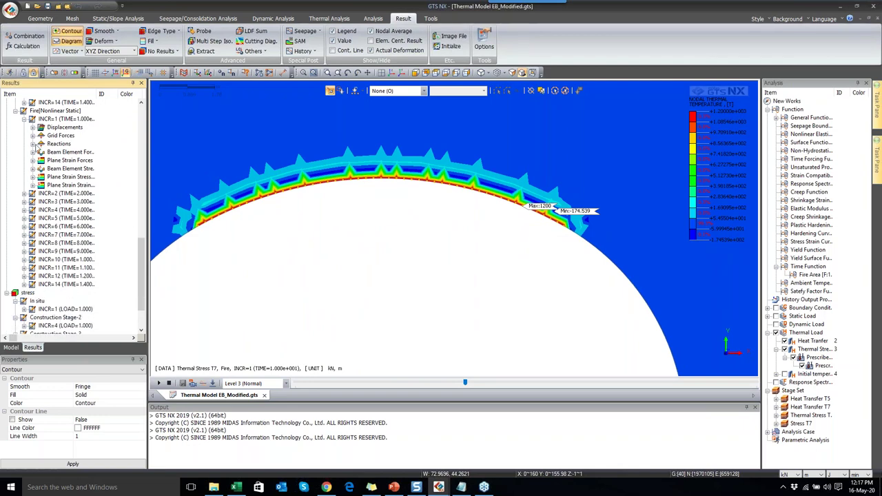
click(32, 128)
click(61, 139)
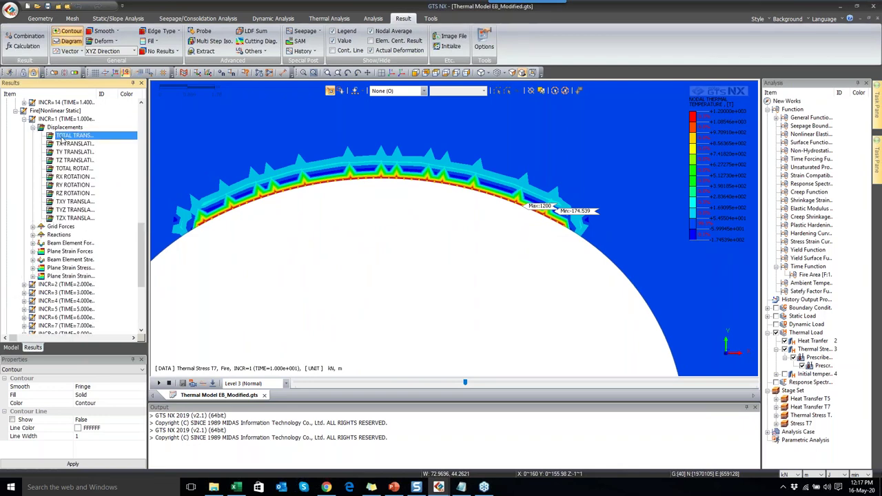
scroll(403, 258, down, 5)
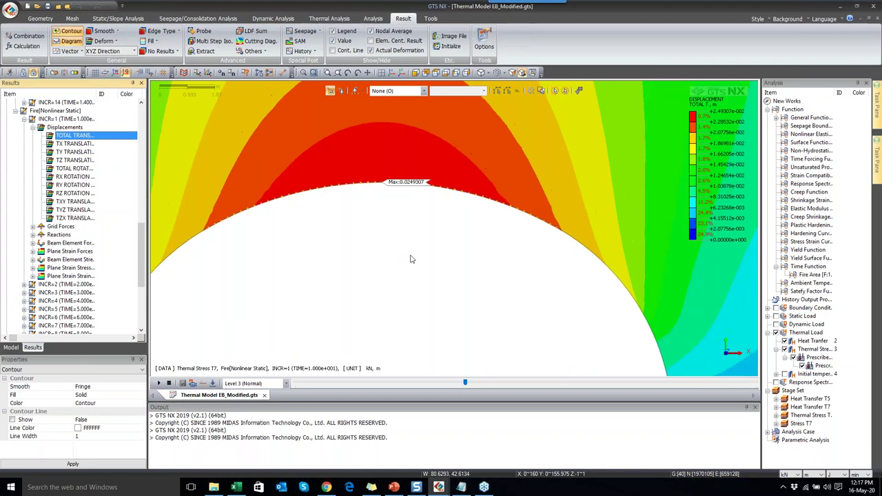
- Set up a result extraction for the Thermal Stress T7 analysis set with Nodal Thermal Results as type and TEMPERATURE as result
click(208, 52)
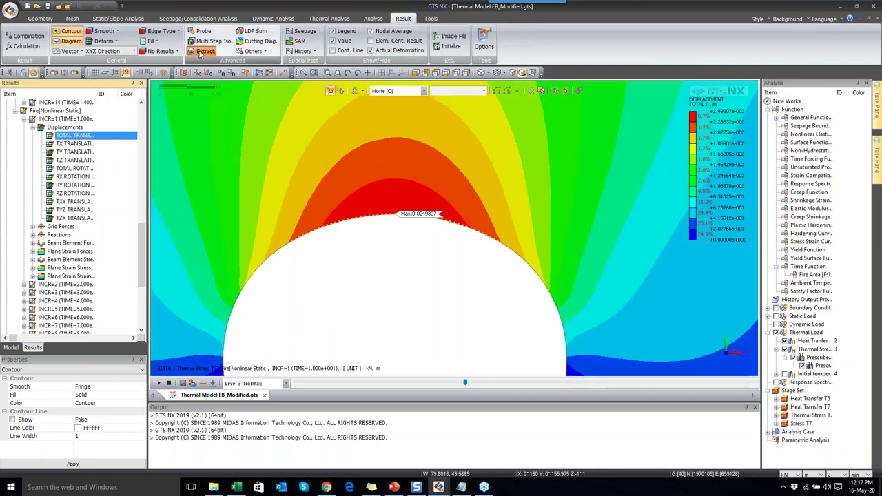
click(204, 51)
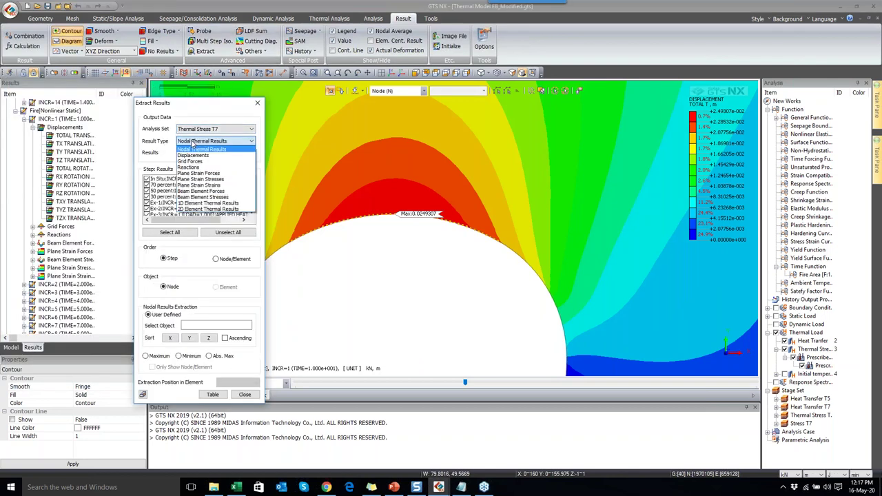
click(192, 141)
click(200, 143)
click(201, 150)
click(200, 153)
click(194, 173)
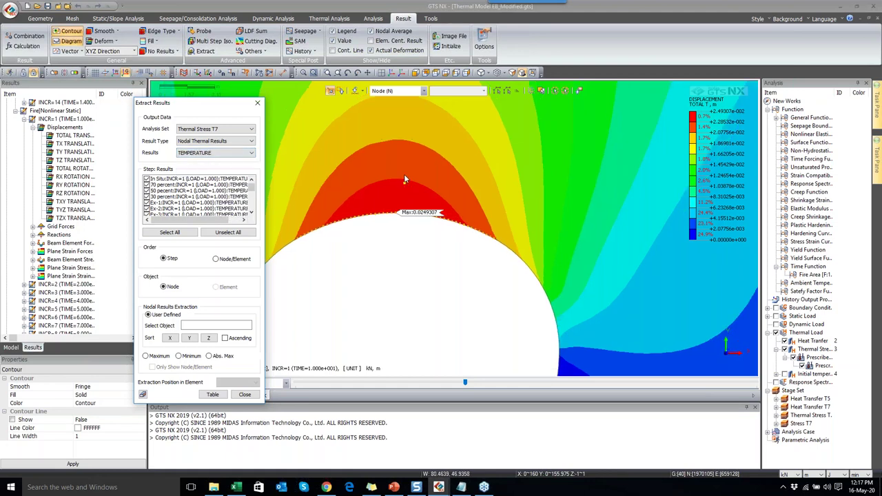
- Pick nodes 2093101 and 2093161 on the tunnel crown and tabulate their temperatures for all listed steps
click(454, 221)
click(466, 222)
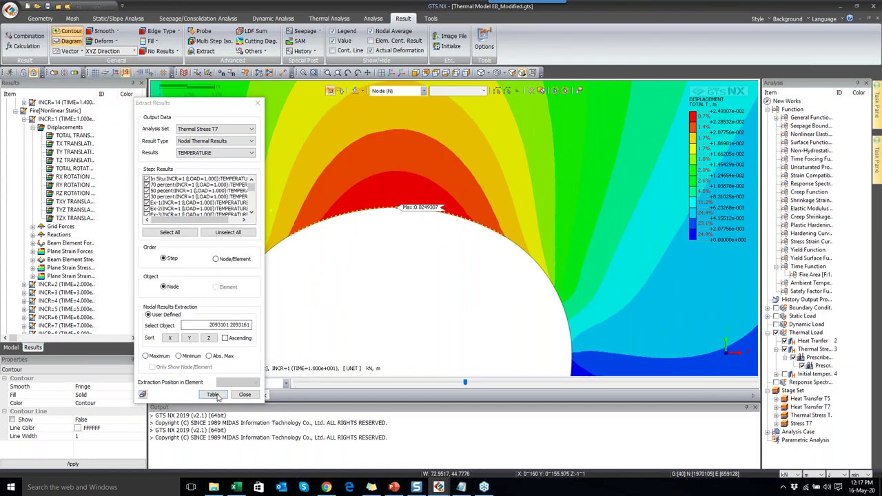
scroll(200, 197, down, 10)
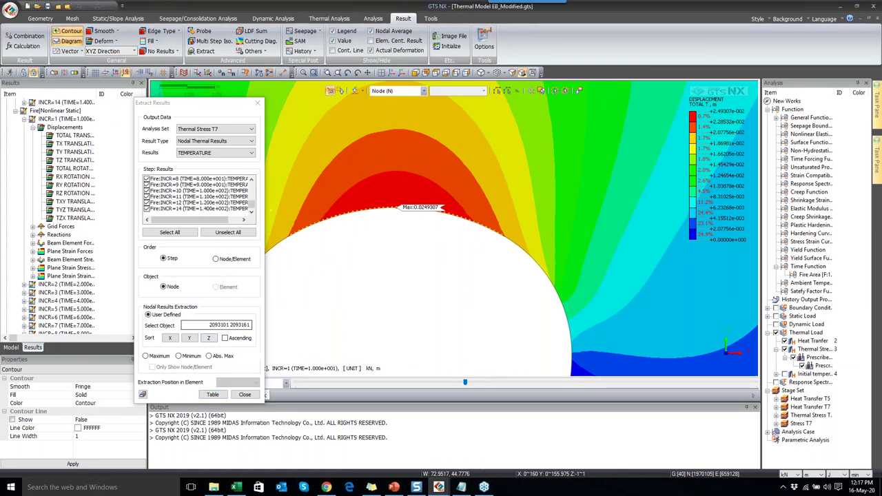
click(212, 394)
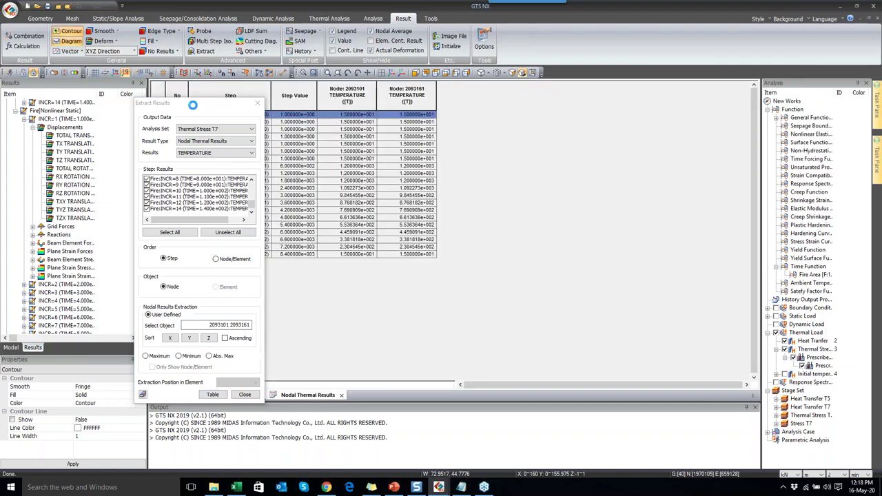
- Plot the step value and both nodes' temperature columns as a simple line graph with Step Value as the X label
drag(280, 90, 406, 95)
right_click(407, 111)
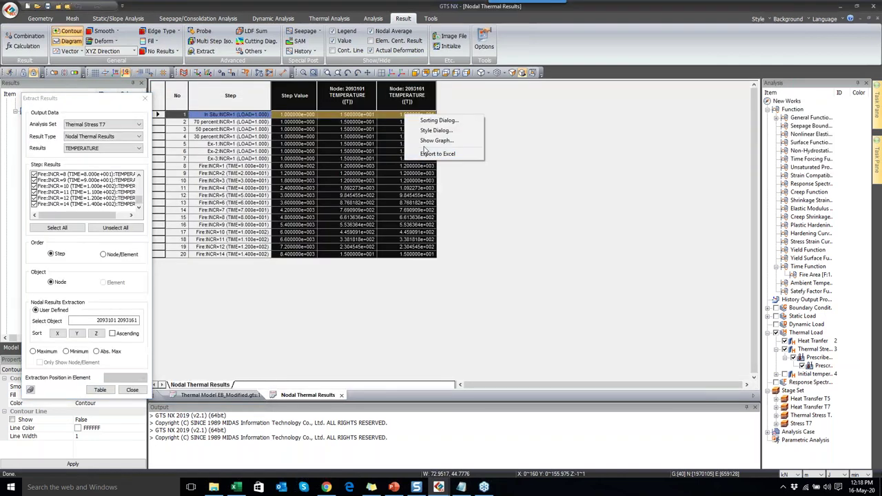
click(427, 142)
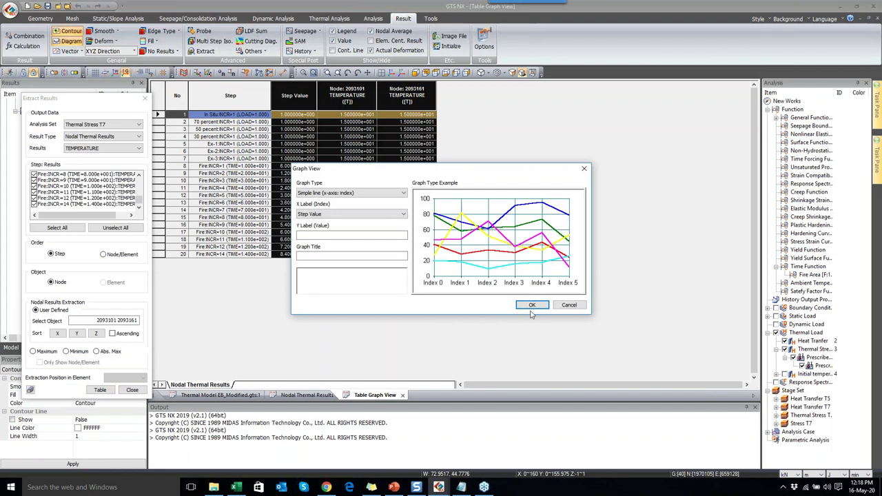
click(531, 305)
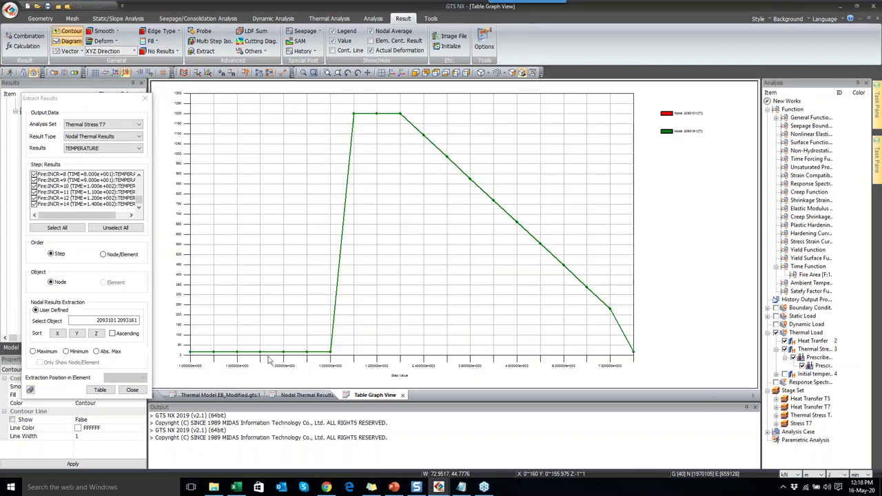
- Switch the result extraction to Displacements with TZ TRANSLATION (V) and tabulate it for nodes 2093101 and 2093161
mouse_move(332, 357)
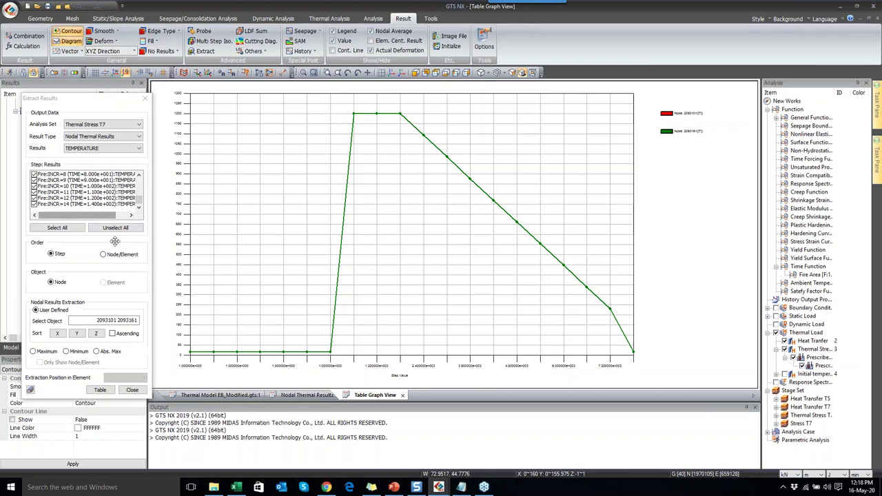
click(98, 148)
click(97, 147)
click(97, 147)
click(98, 139)
click(100, 139)
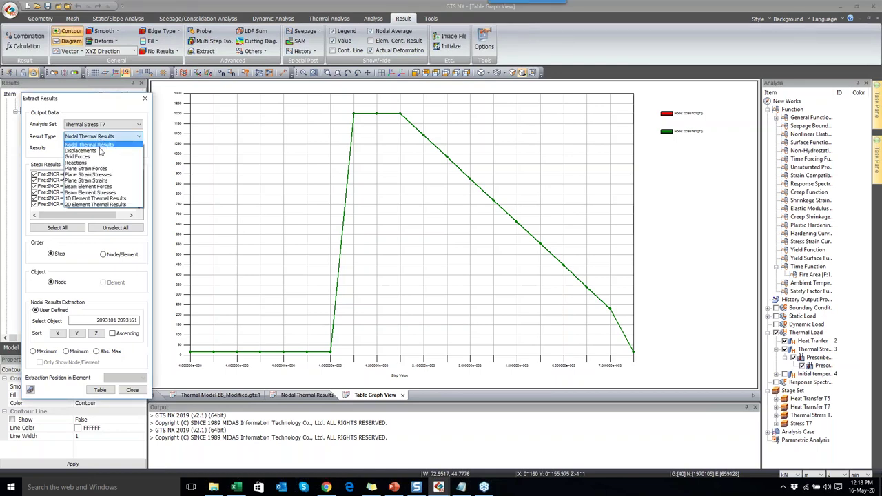
click(99, 151)
click(100, 148)
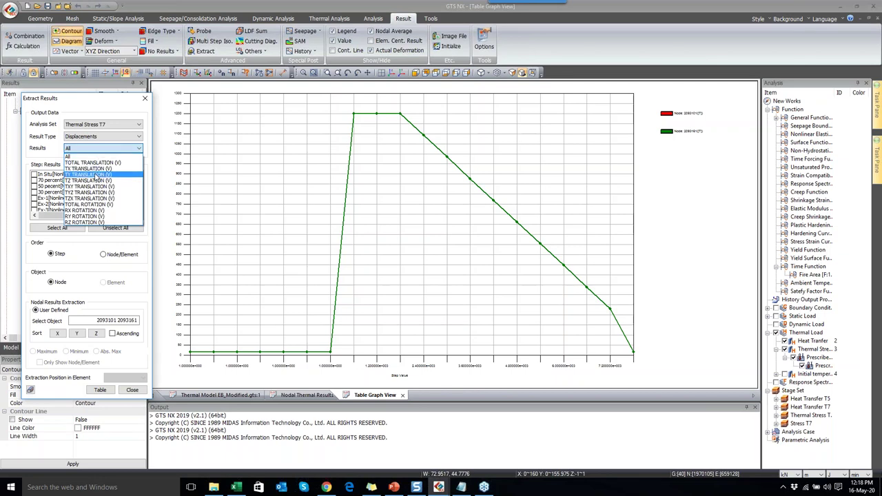
click(95, 180)
click(102, 389)
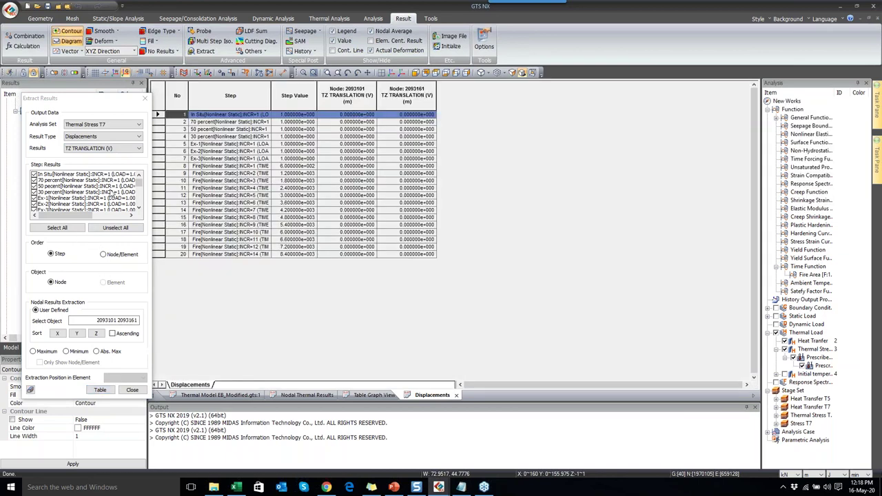
- Change the extracted displacement result to TY TRANSLATION (V) and tabulate it for the same two nodes
click(90, 148)
click(89, 175)
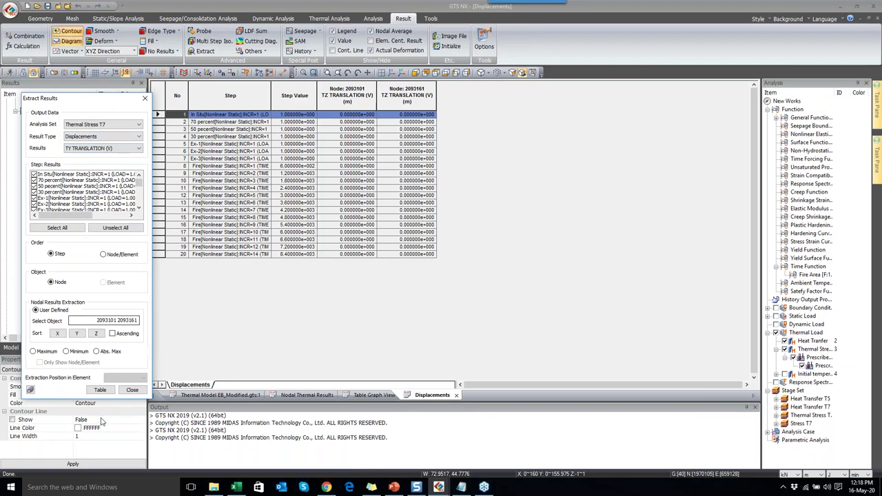
click(101, 390)
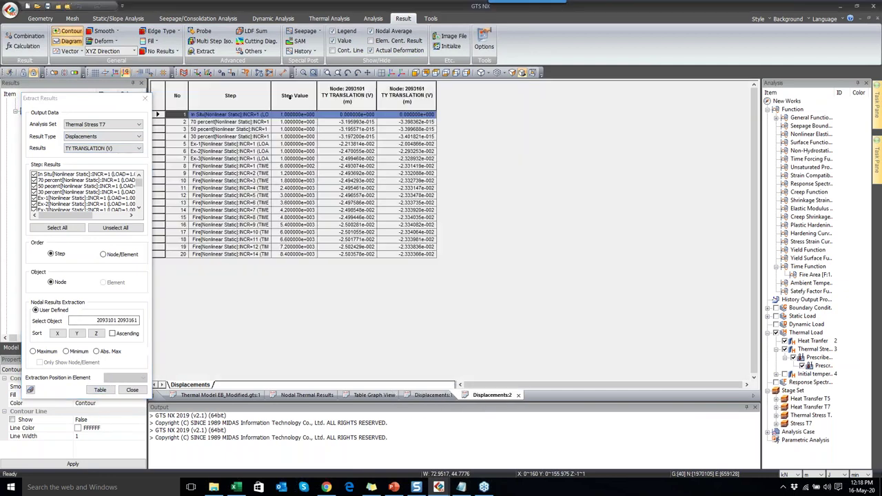
- Plot the step value and both nodes' TY TRANSLATION (V) columns as a simple line graph with Step Value as the X label
drag(288, 97, 397, 97)
right_click(396, 97)
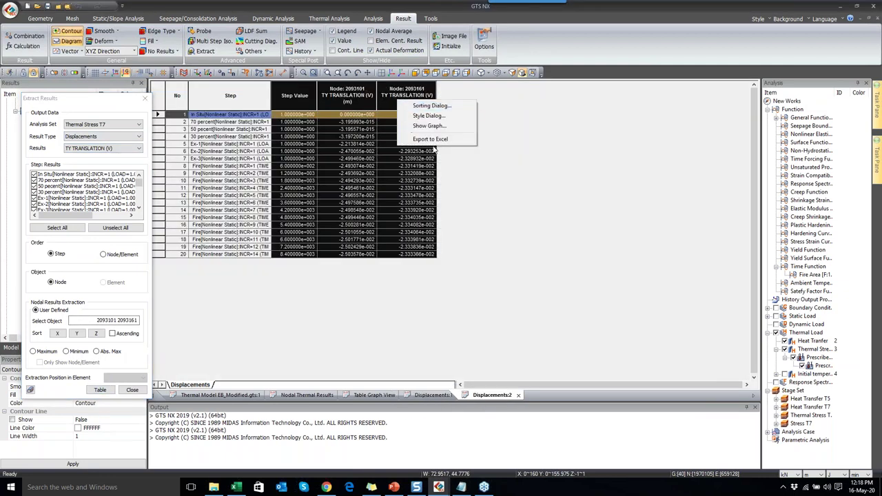
click(432, 116)
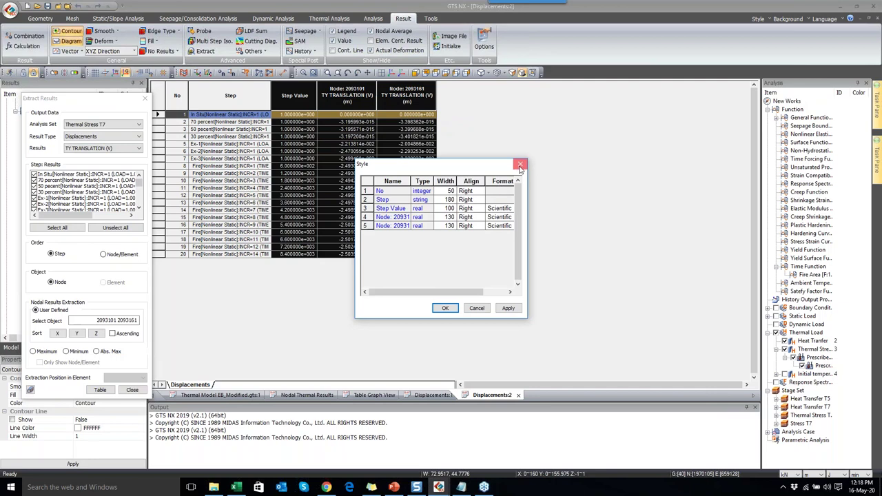
click(520, 164)
right_click(367, 151)
click(398, 177)
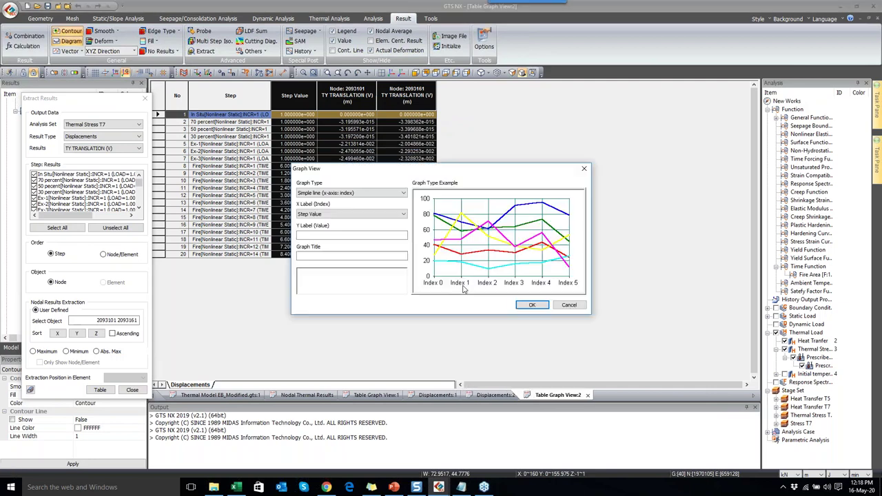
click(531, 305)
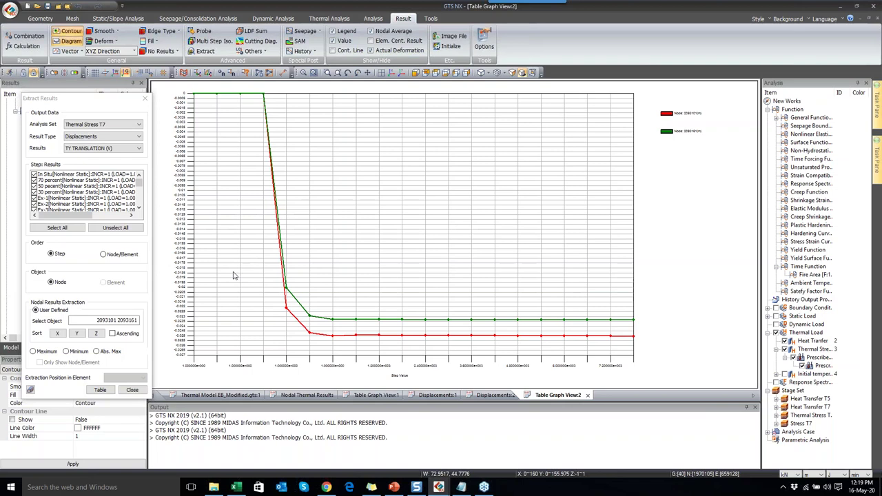
- Check which results can be extracted for the Nodal Thermal Results type, and close the result extraction
click(89, 136)
click(88, 149)
click(86, 148)
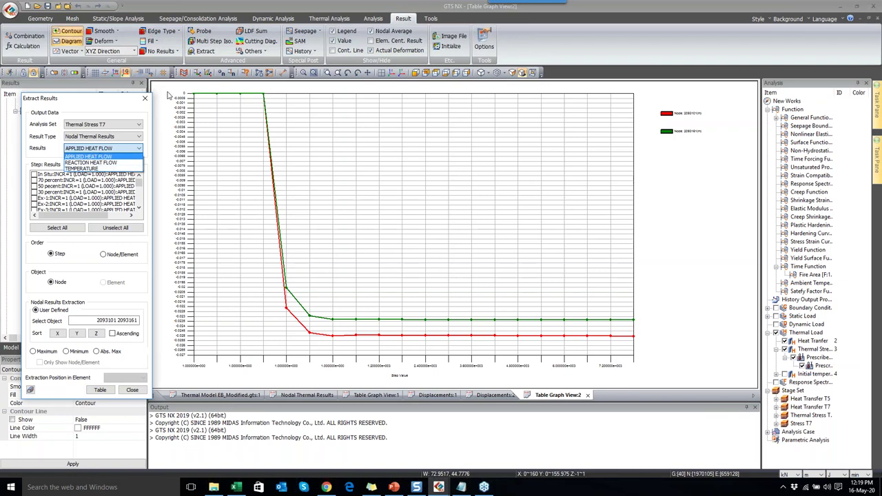
click(149, 103)
click(146, 99)
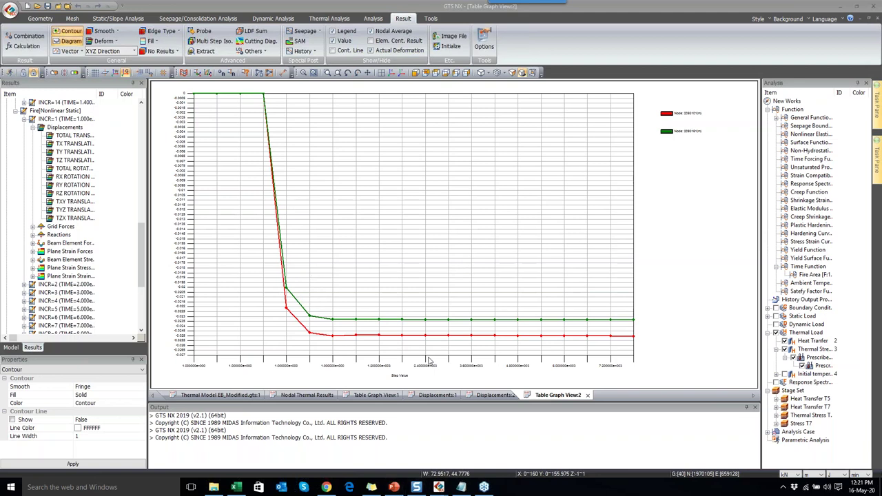
- Switch to the Getting Started_GTSNX.pptx presentation in PowerPoint and show the closing thank-you slide 23 as a full-screen slide show
click(393, 487)
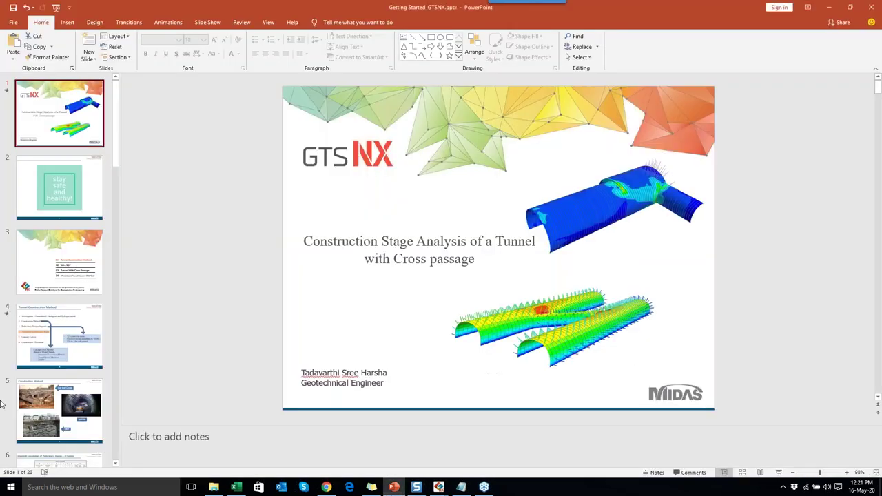
scroll(9, 407, down, 15)
scroll(9, 407, down, 3)
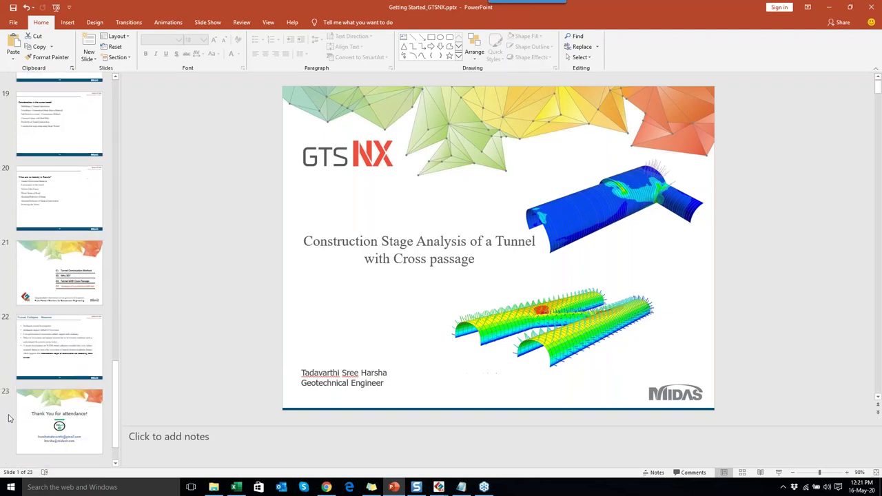
click(59, 421)
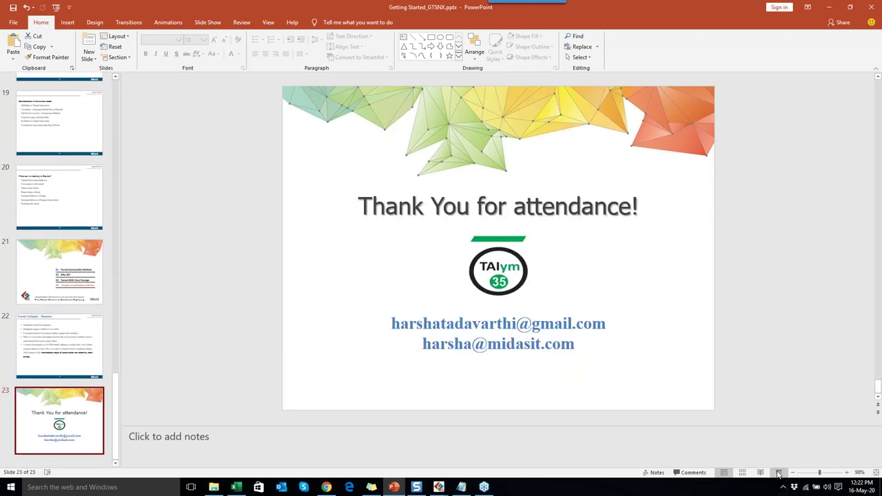
click(779, 473)
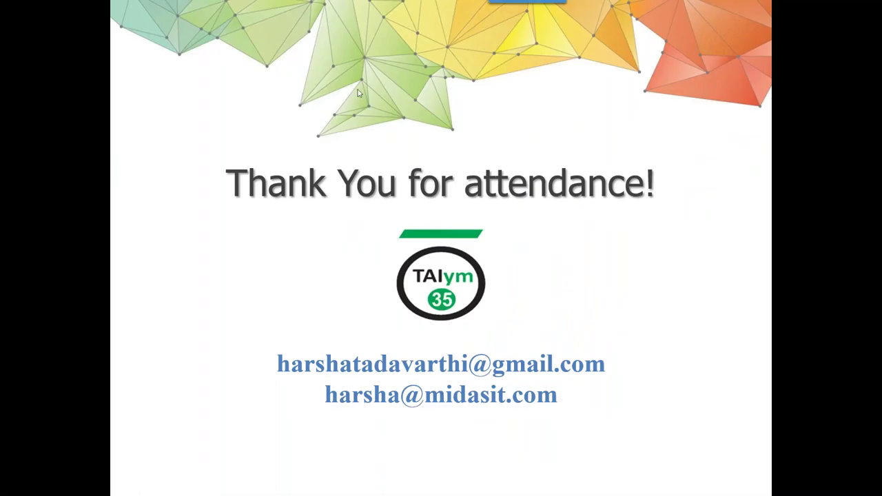